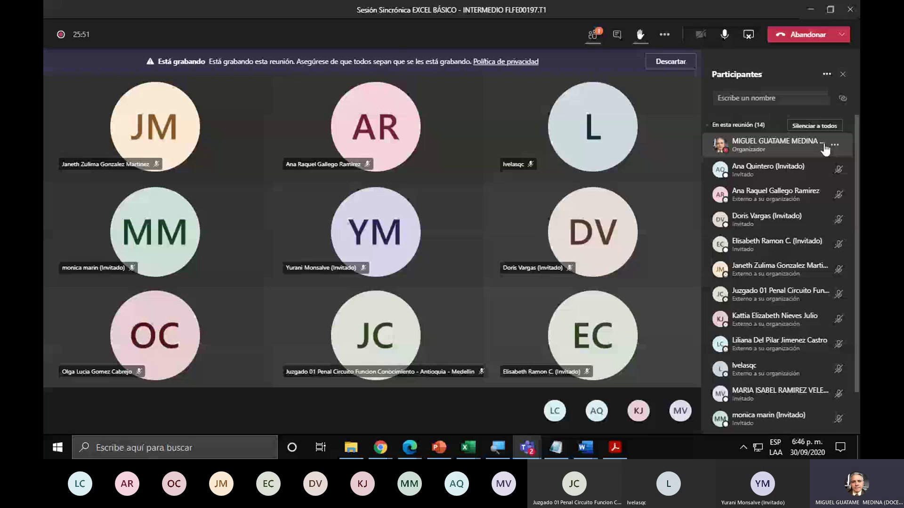
Step: Switch from the Teams meeting to the MANIFESTACIÓN DE VERACIDAD DE LA INFORMACIÓN.pdf window
key("alt+Tab")
left_click(597, 199)
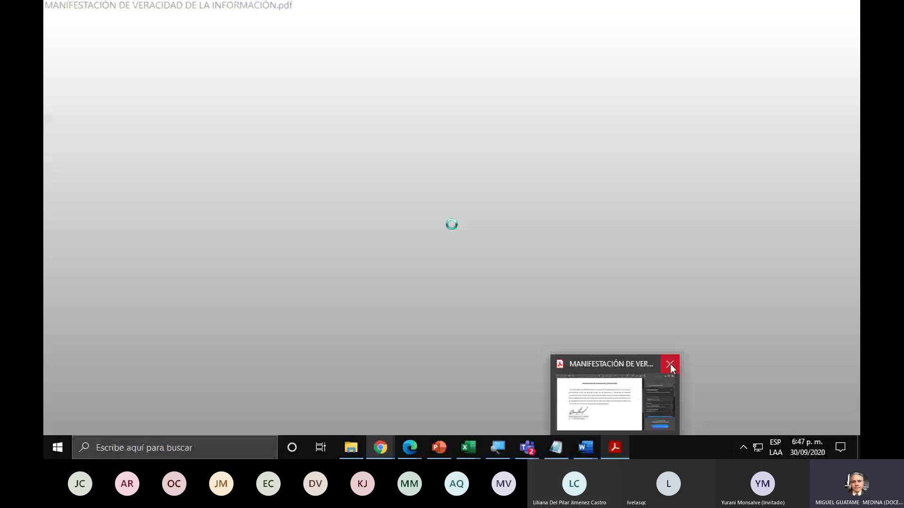
Step: Close the MANIFESTACIÓN DE VERACIDAD PDF and bring up the Taller Unidad 1 Excel workbook
left_click(670, 365)
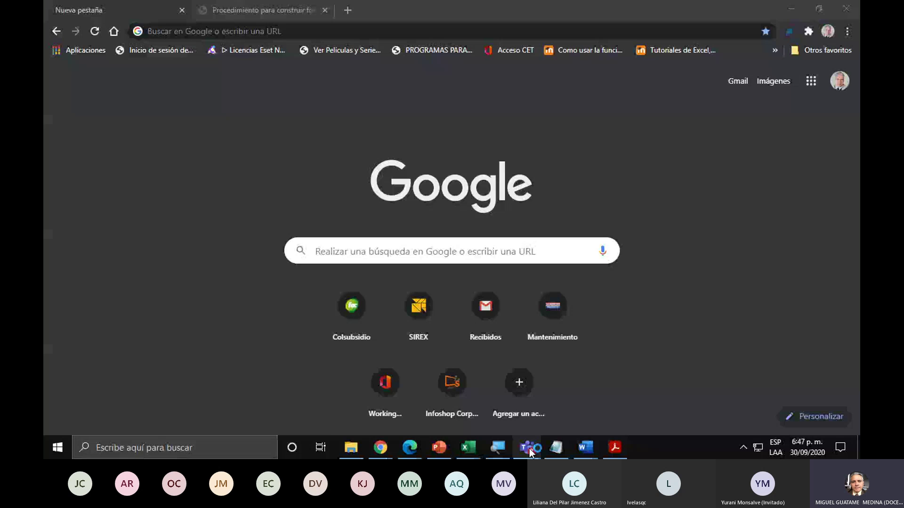
left_click(469, 447)
Step: Bring the Taller Unidad 1_Fórmulas y Condicionales workbook forward, then close it
left_click(538, 394)
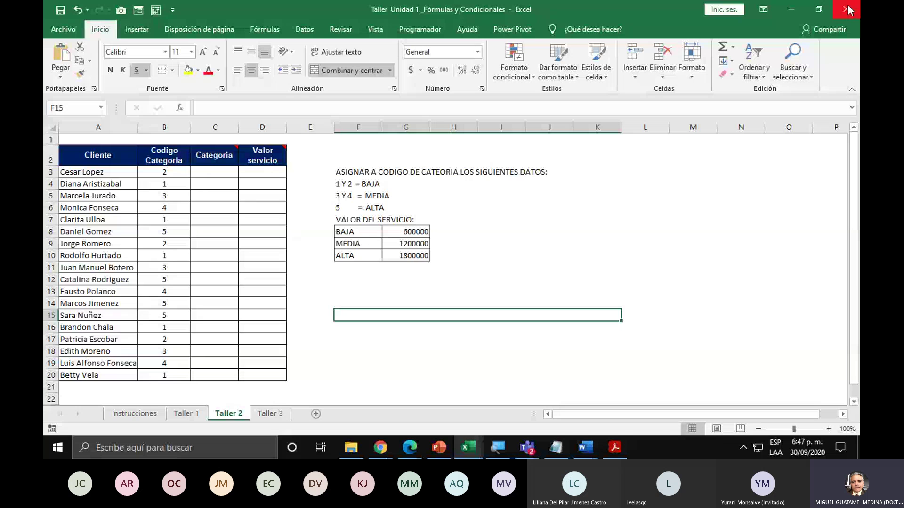
left_click(847, 10)
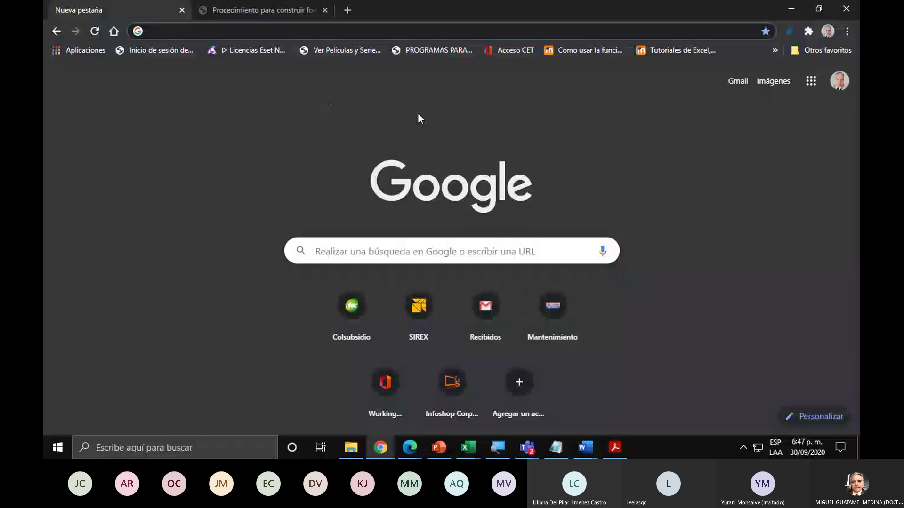
Step: Start typing 'e' in Chrome's address bar toward educacion.colsubsidio.edu.co, then switch to Teams
left_click(127, 33)
type("educacion.colsubsidio.edu.co")
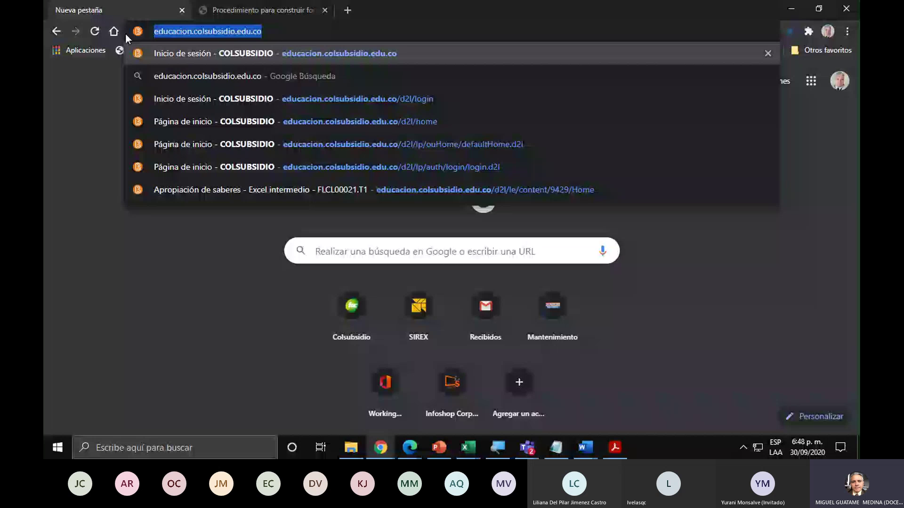
key("alt+Tab")
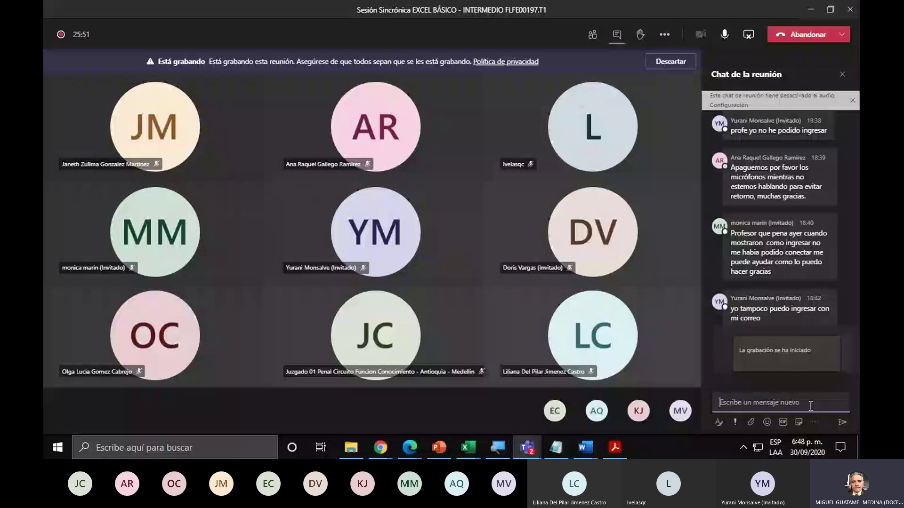
Step: Switch from Teams back to Chrome on the filled-in Colsubsidio sign-in page
key("alt+Tab")
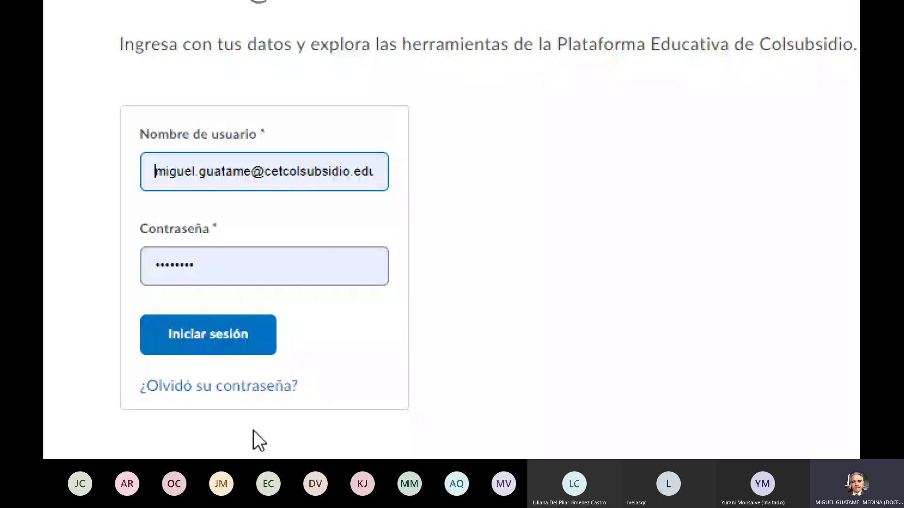
Step: Fill the Contraseña field with the saved password to sign in
left_click(336, 325)
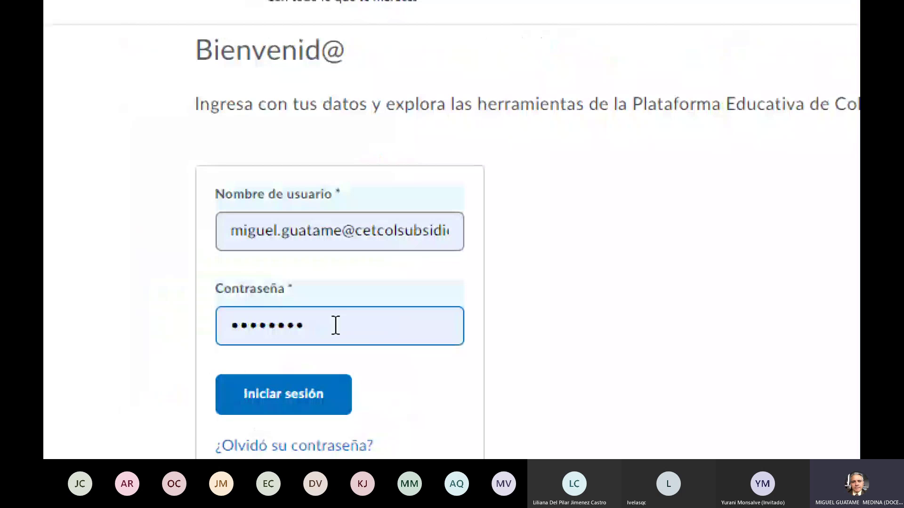
left_click(336, 325)
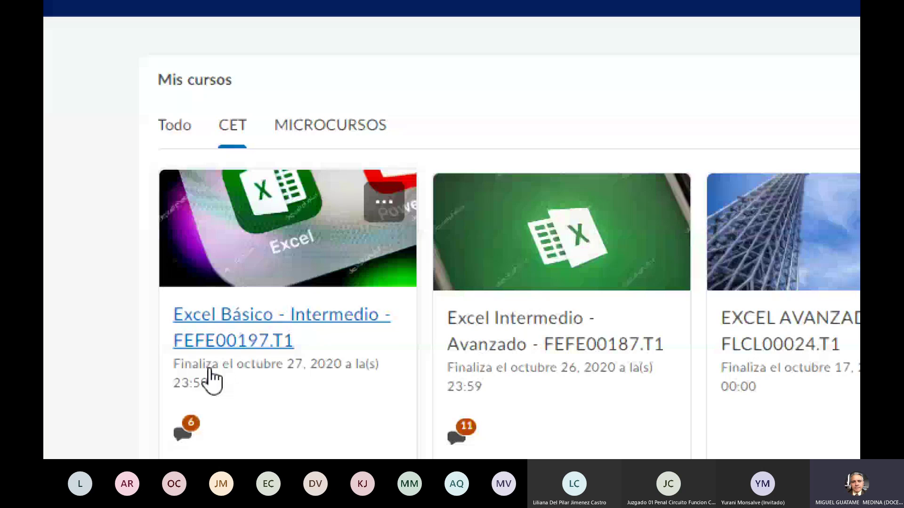
Step: Open the Excel Básico - Intermedio - FEFE00197.T1 course card from Mis cursos
left_click(277, 242)
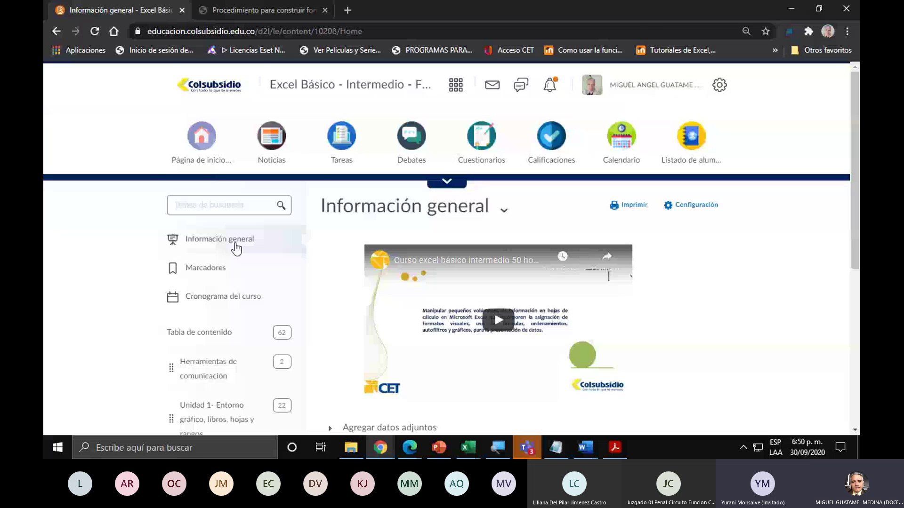
Step: Show the open Teams windows, then scroll the course page down and back up
left_click(589, 378)
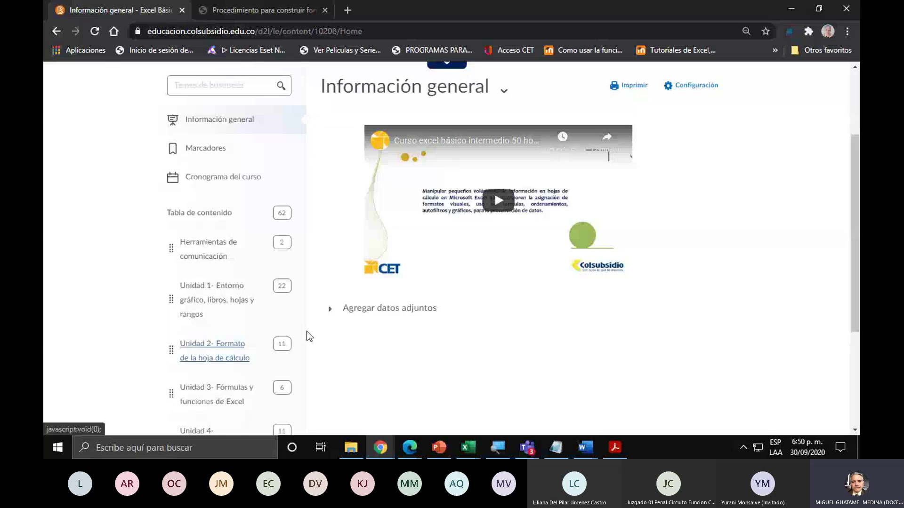
scroll(365, 230, "down", 1)
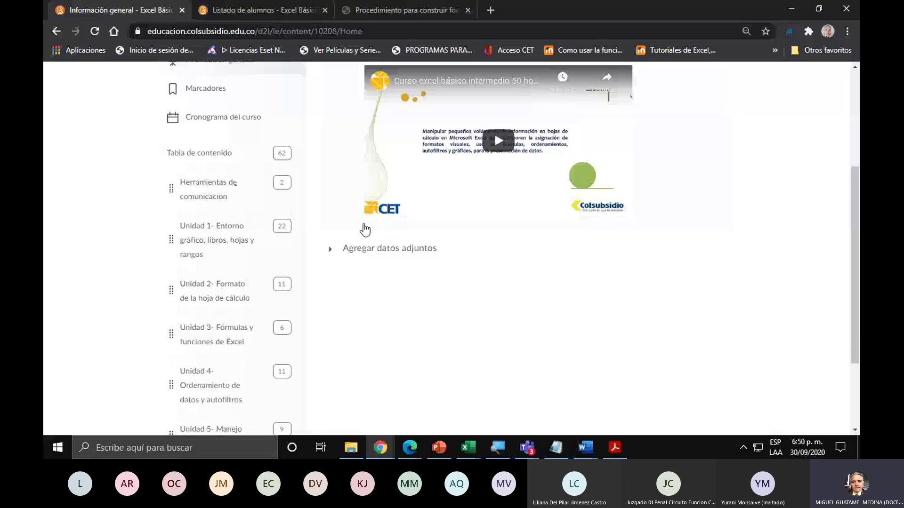
scroll(365, 230, "up", 3)
Step: View the course Noticias page, then return to the course home page
left_click(267, 163)
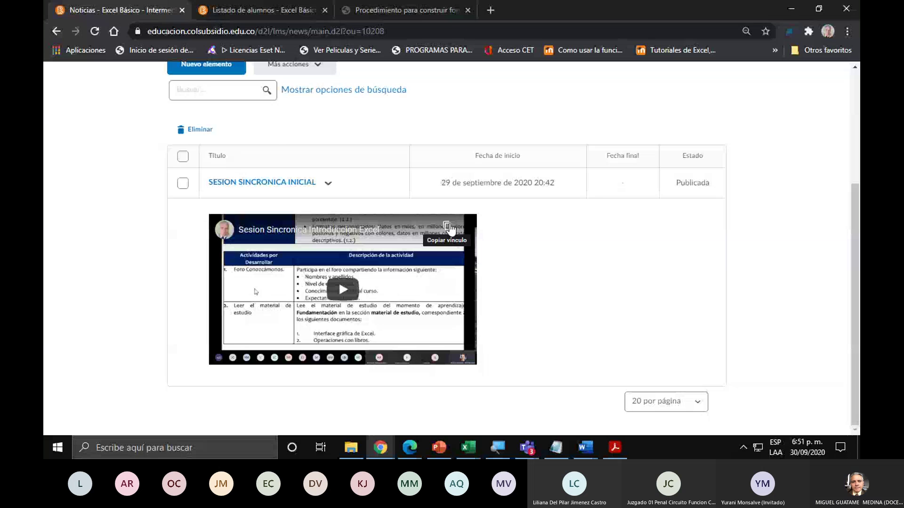
scroll(450, 229, "up", 4)
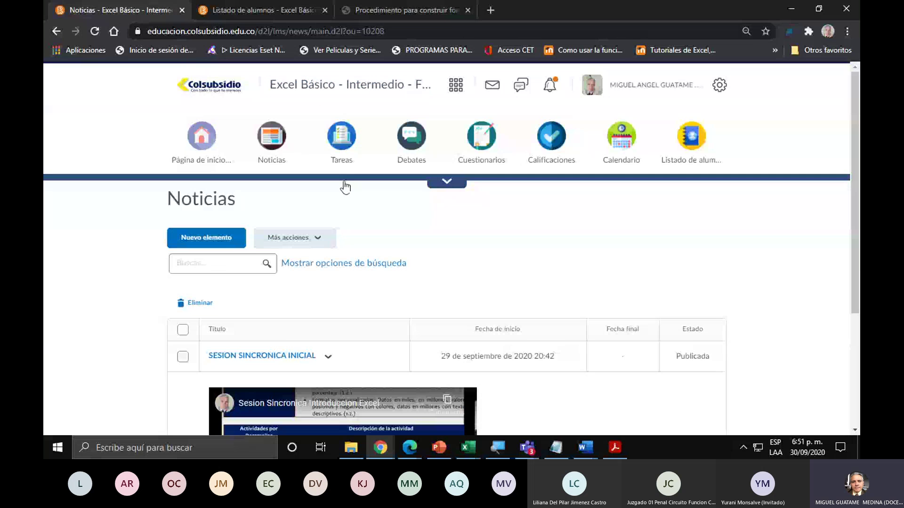
left_click(207, 160)
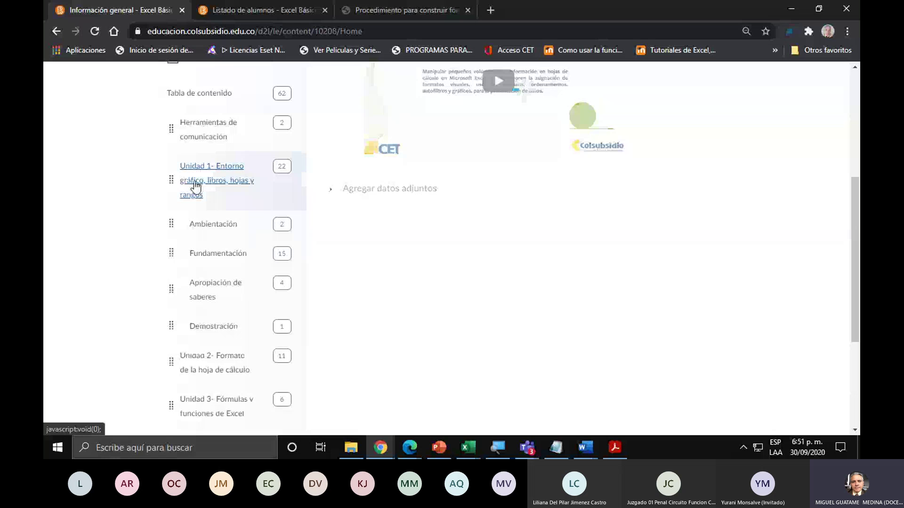
Step: Open Unidad 1's Ambientación and Fundamentación modules, then preview the open Excel workbooks
left_click(213, 224)
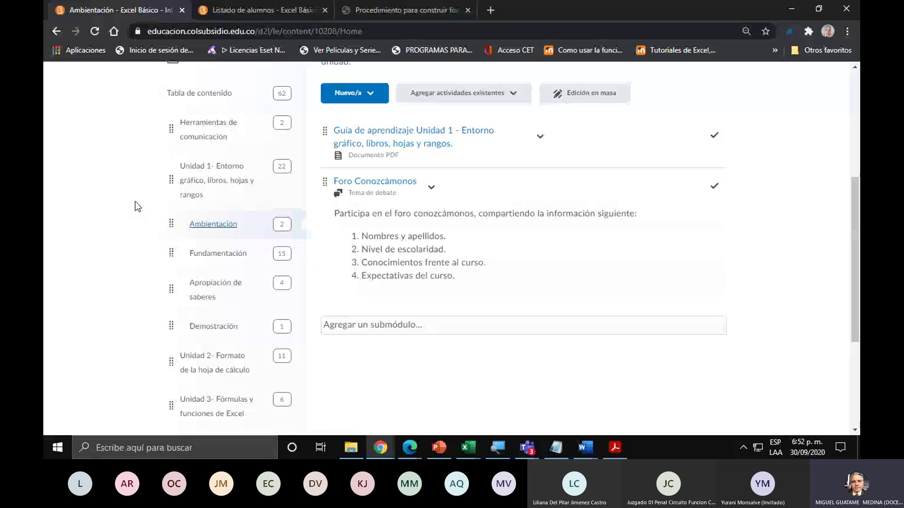
left_click(217, 253)
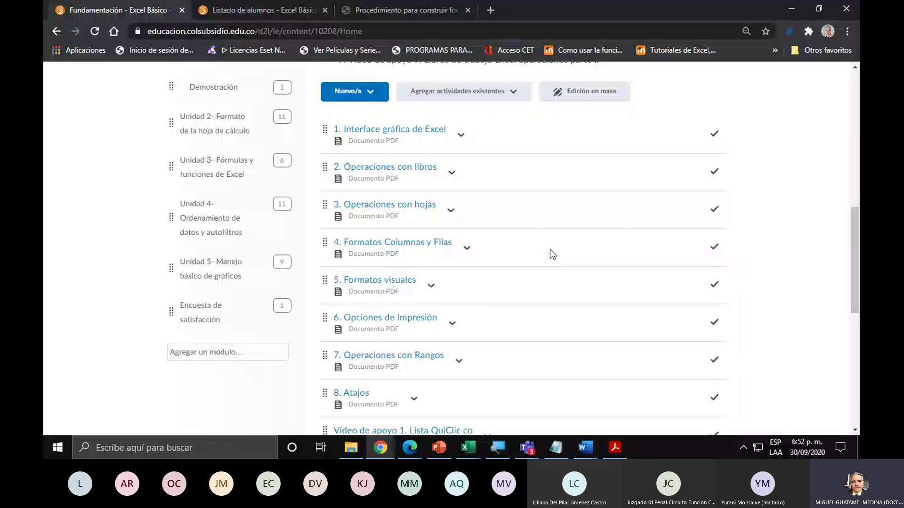
left_click(468, 447)
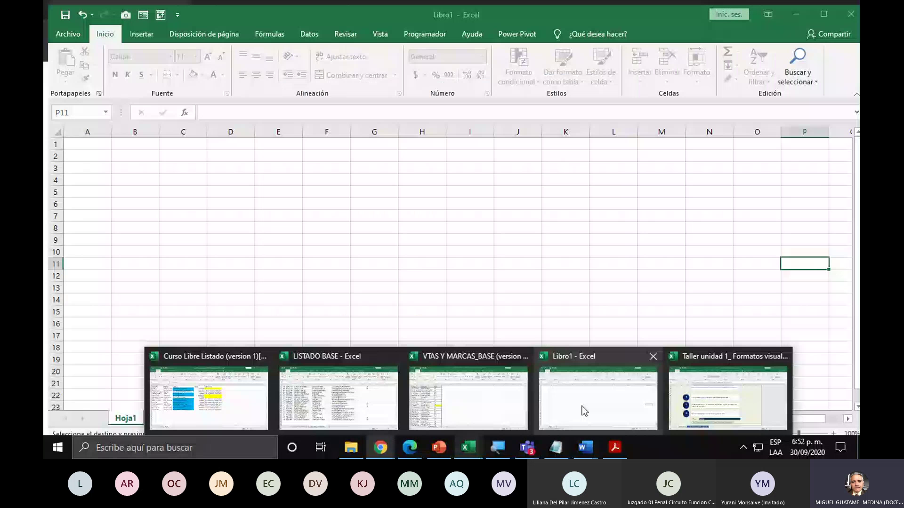
Step: Switch to the blank Libro1 workbook from the taskbar thumbnail
left_click(583, 411)
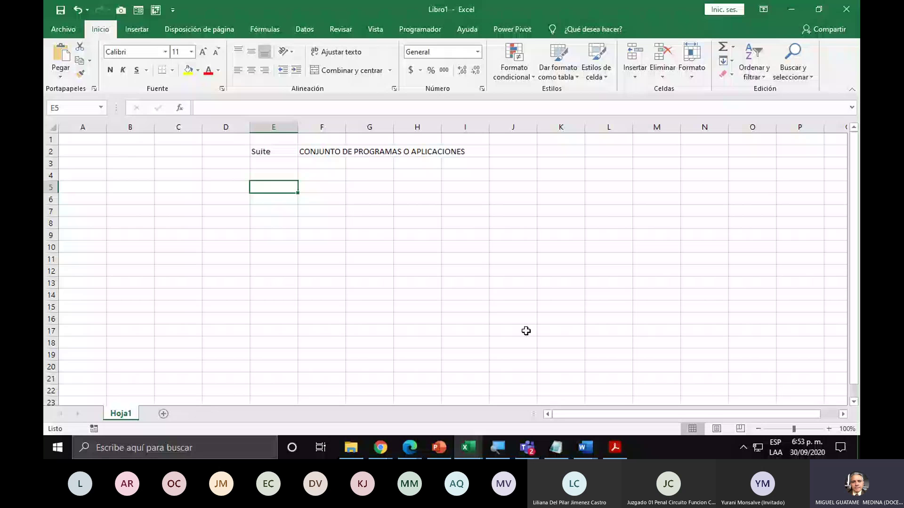
Step: Enter 'MS Office' in E5 and move to F5 to start the category list
type("MS")
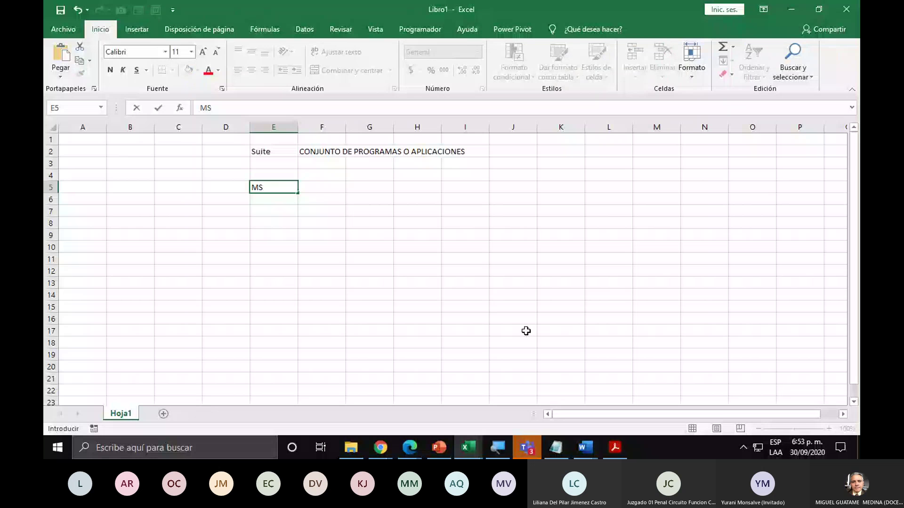
type(" Office")
key("Return")
key("Return")
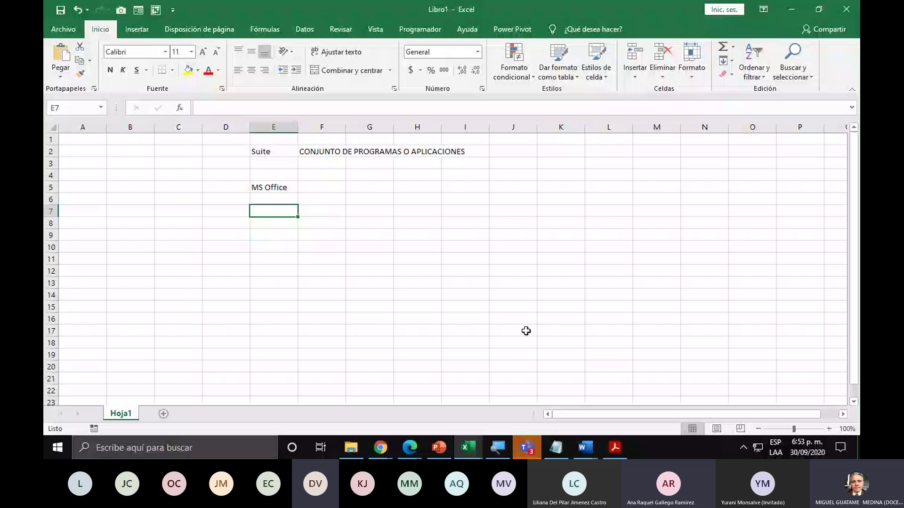
key("Up")
key("Up")
key("Right")
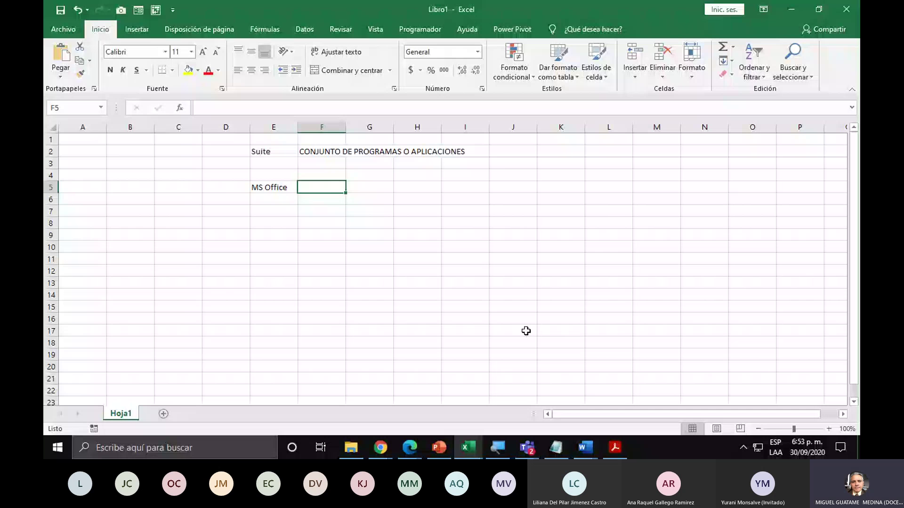
Step: List PROCESADOR DE TEXTO, HOJA DE CALCULO, PRESENTACIONES and BASES DE DATOS down column F
type("PROCESADOR DE TEXTO")
key("Return")
type("HOJA DE CALCULO")
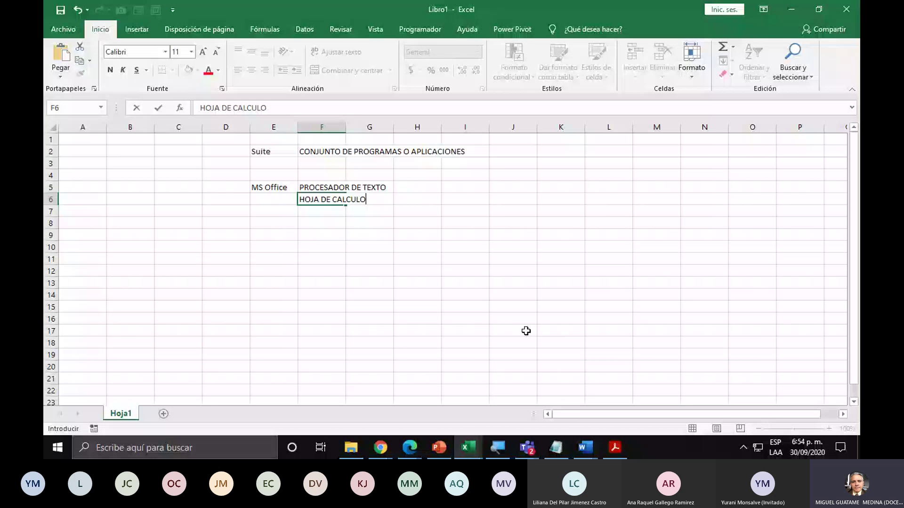
key("Return")
type("PRESENTACIONES")
key("Return")
type("BASES DE ")
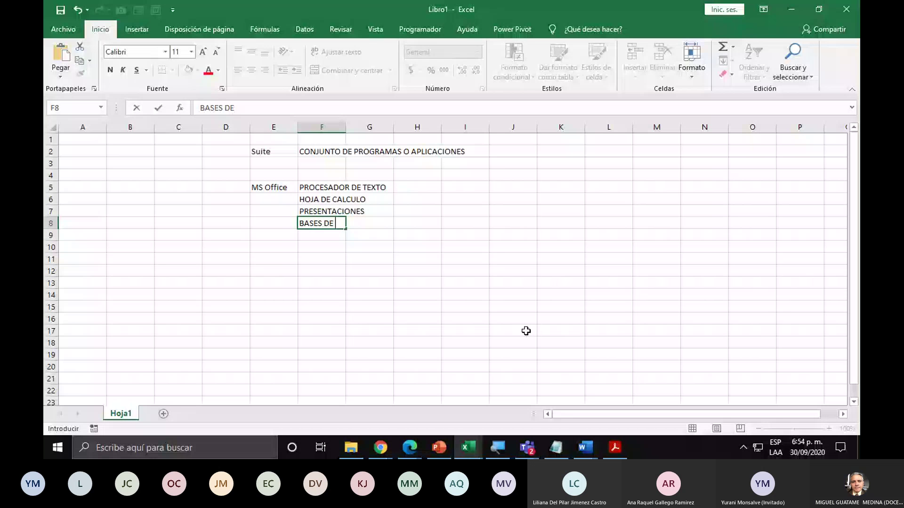
type("DATOS")
Step: Add CORREOS and PUBLICIDAD to the category list in column F
key("Return")
type("CORREOS")
key("Return")
type("PUBLICIDAD")
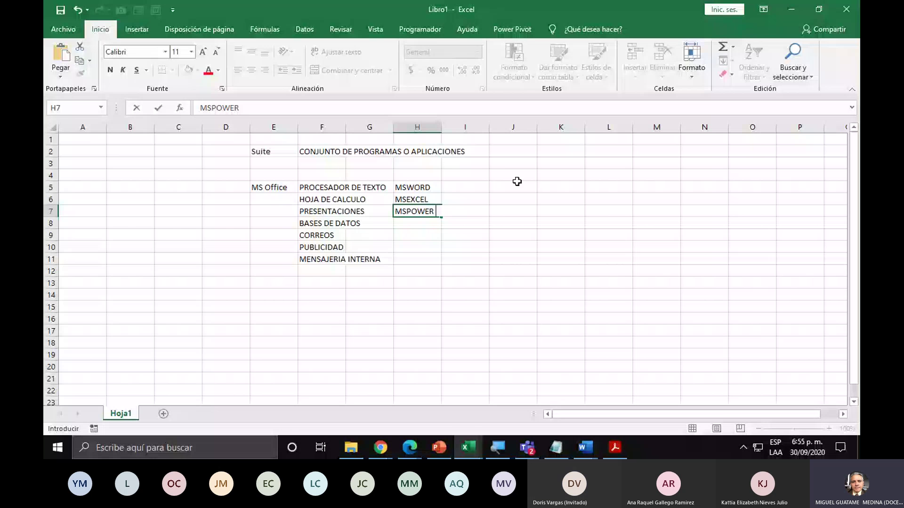
Step: Finish MSPOWER POINT, then enter ACCESS, OUTLOOK, PUBLISHER and ONE NOTES down column H
type("POINT")
key("Return")
type("ACCESS")
key("Return")
type("OUTLOOK")
key("Return")
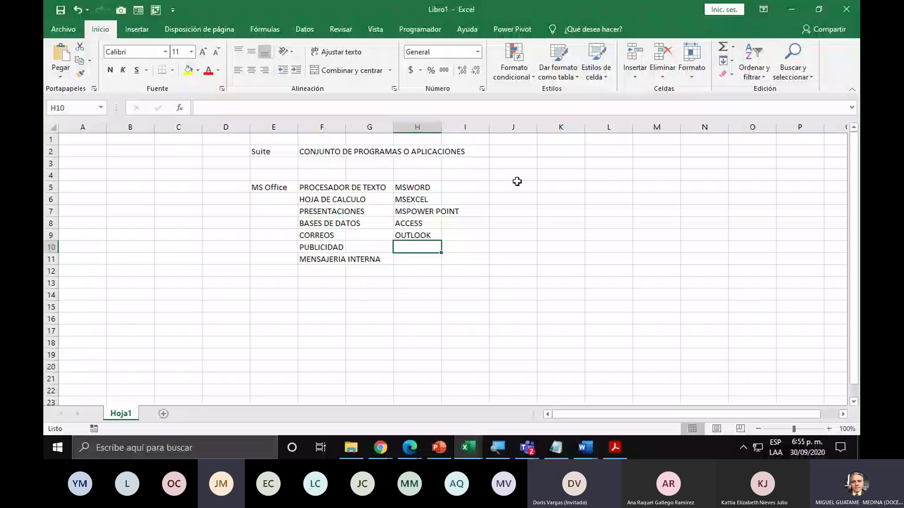
type("PUBLISHER")
key("Return")
type("ONER")
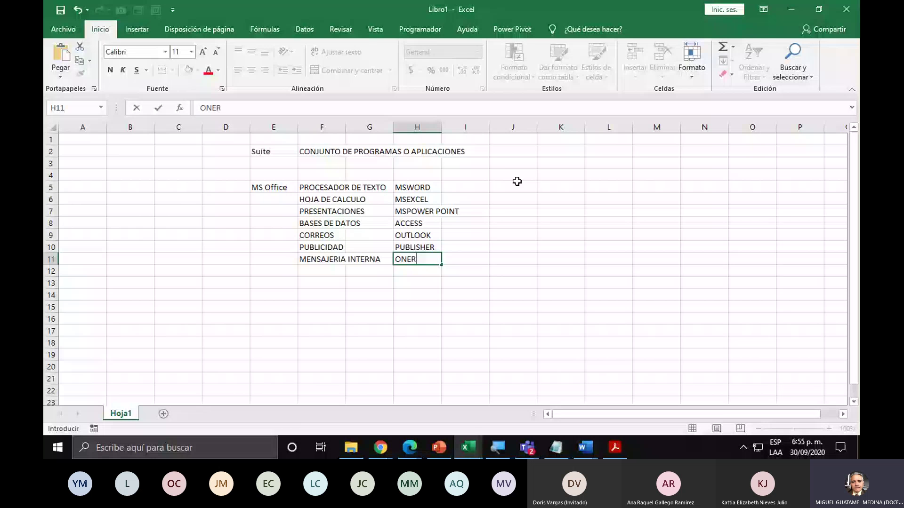
key("BackSpace")
type("NOTES")
key("Return")
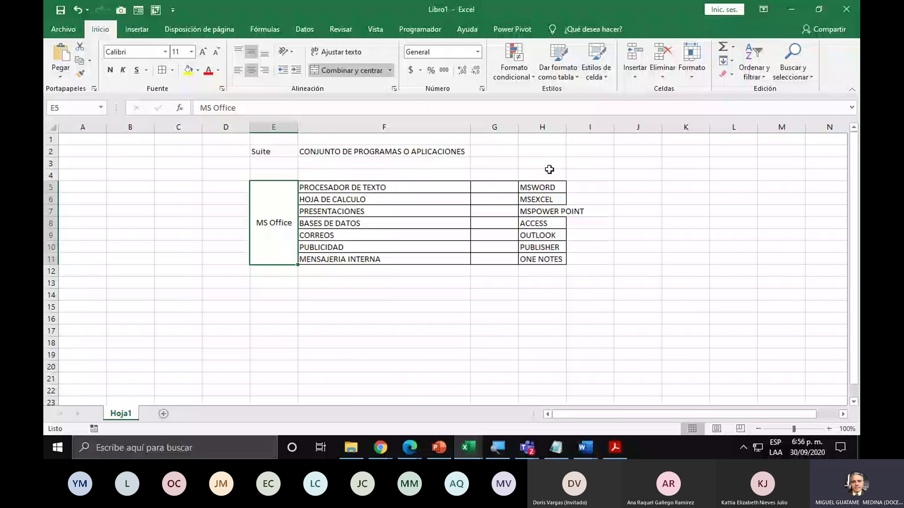
Step: Delete the empty column G from its context menu, then select cells around the table
right_click(509, 127)
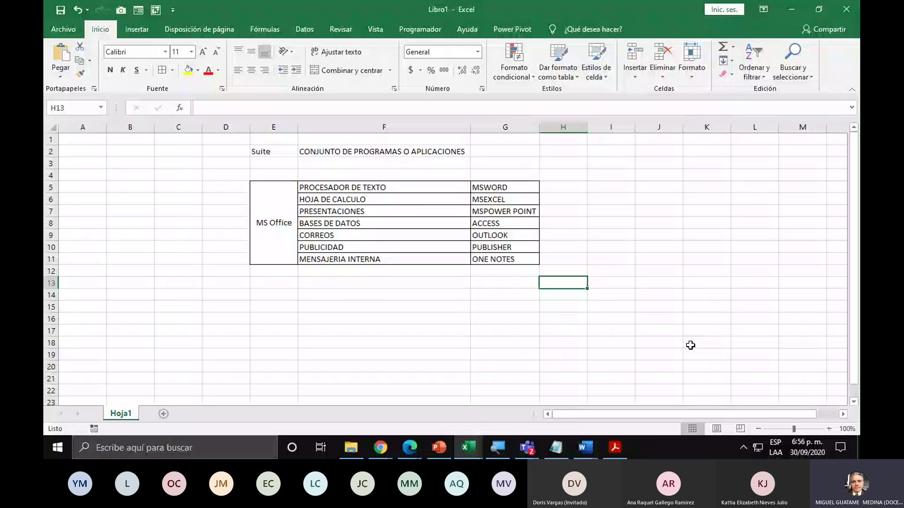
left_click(395, 200)
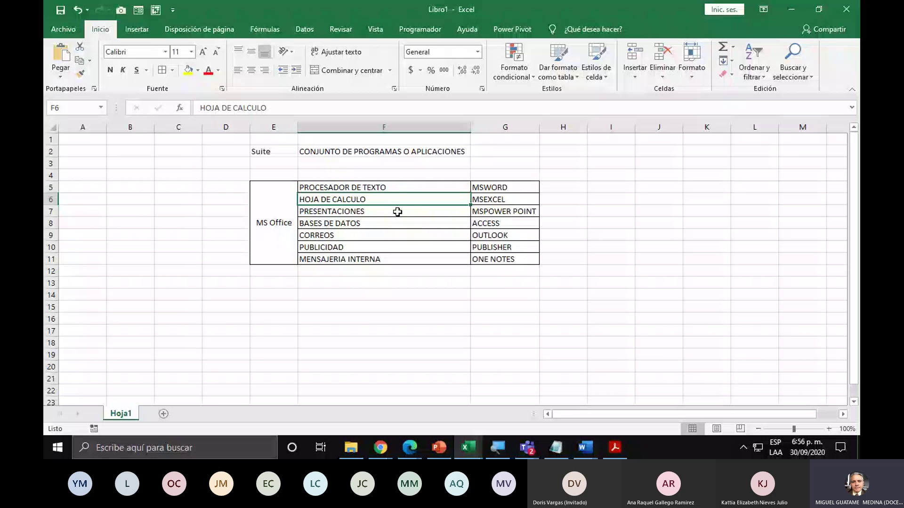
left_click(433, 309)
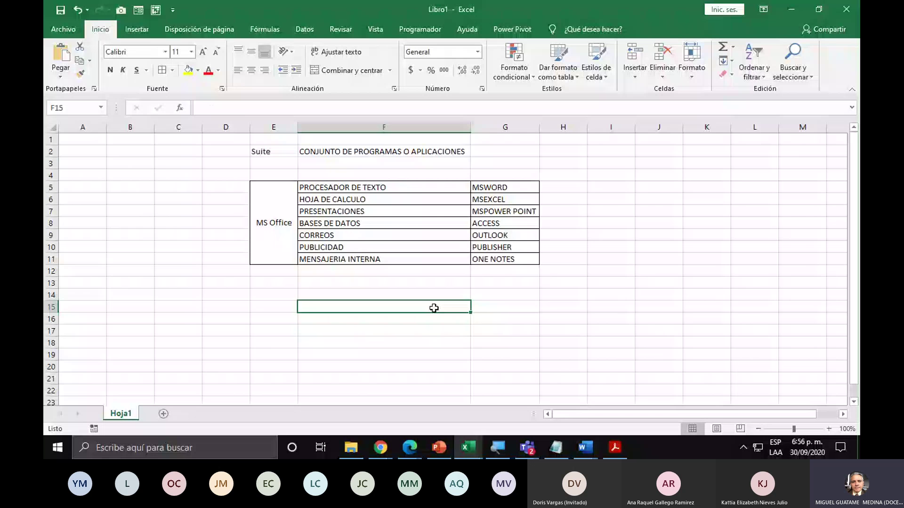
left_click(278, 152)
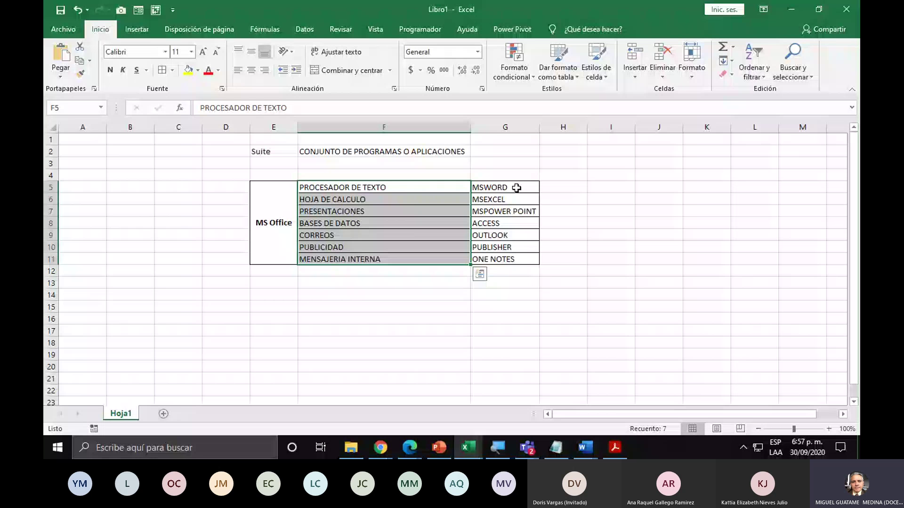
Step: Move the selection off the category list to the empty cell H5
left_click_drag(504, 283, 563, 283)
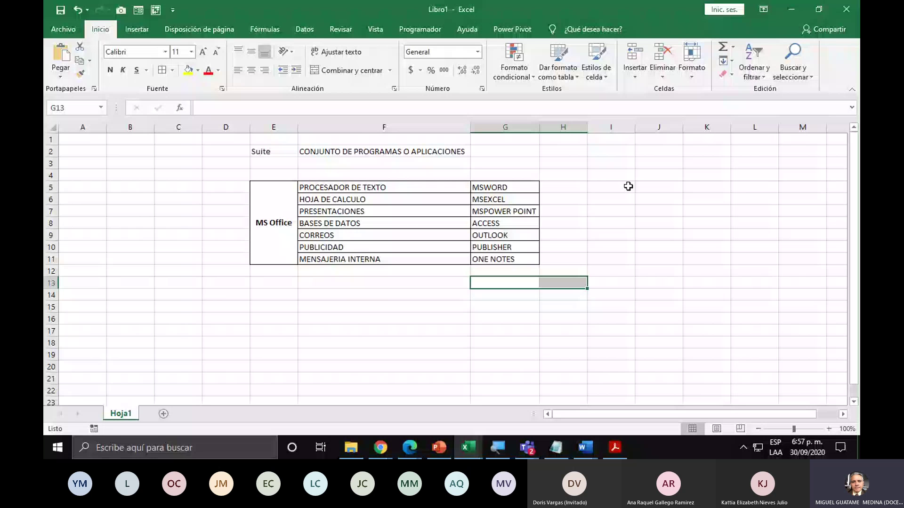
left_click(584, 190)
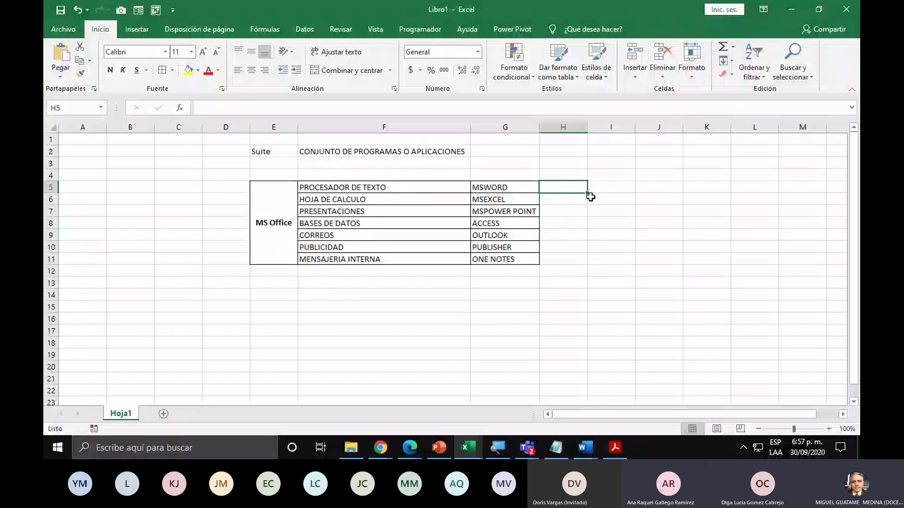
Step: Add a VERSIONES header in H5 with versions 2010, 2013 and 2016 below it
type("V")
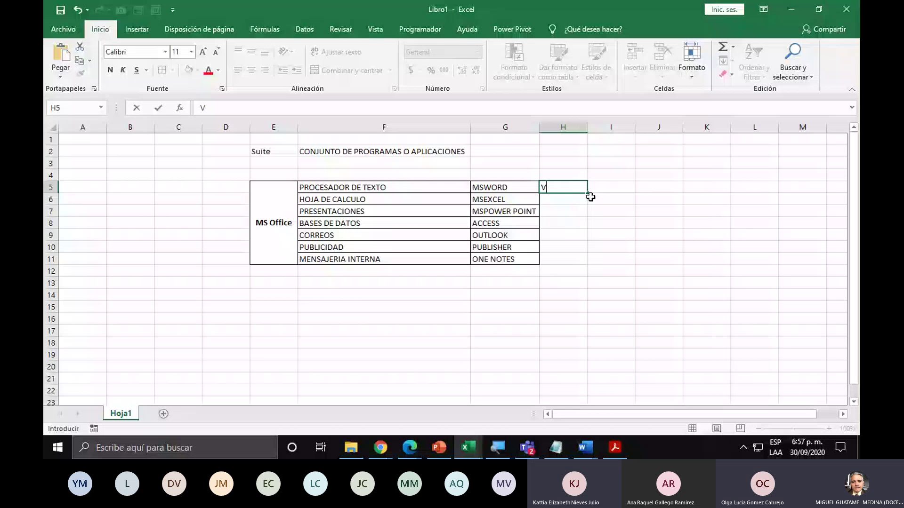
type("ERSIONES")
key("Return")
type("2010")
key("Return")
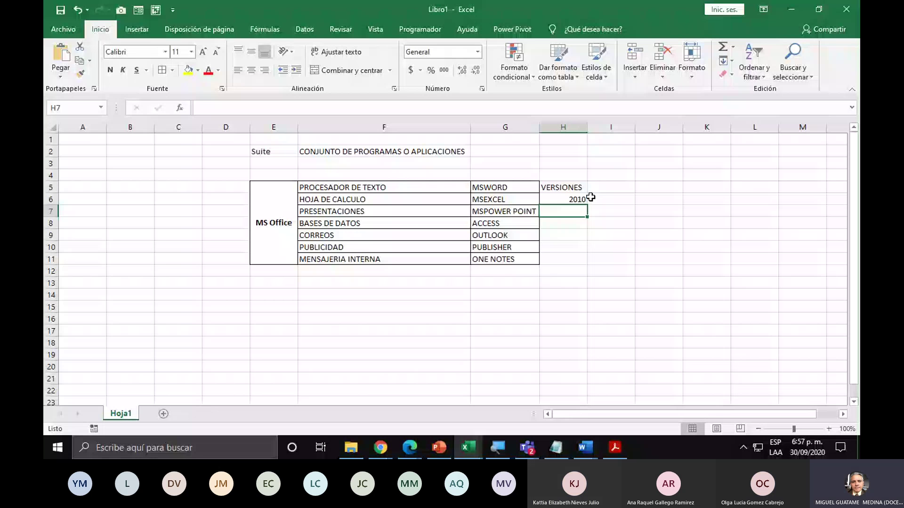
type("2013")
key("Return")
type("20")
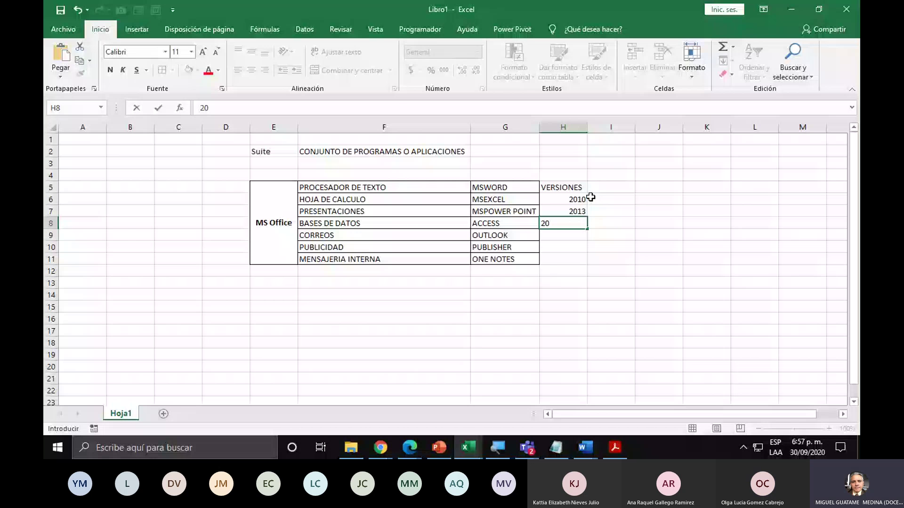
type("16")
key("Return")
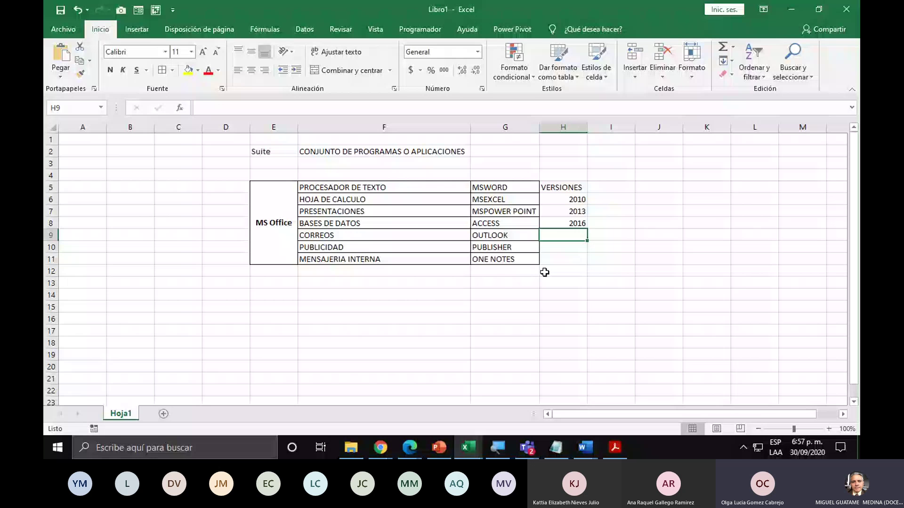
type("OFFE")
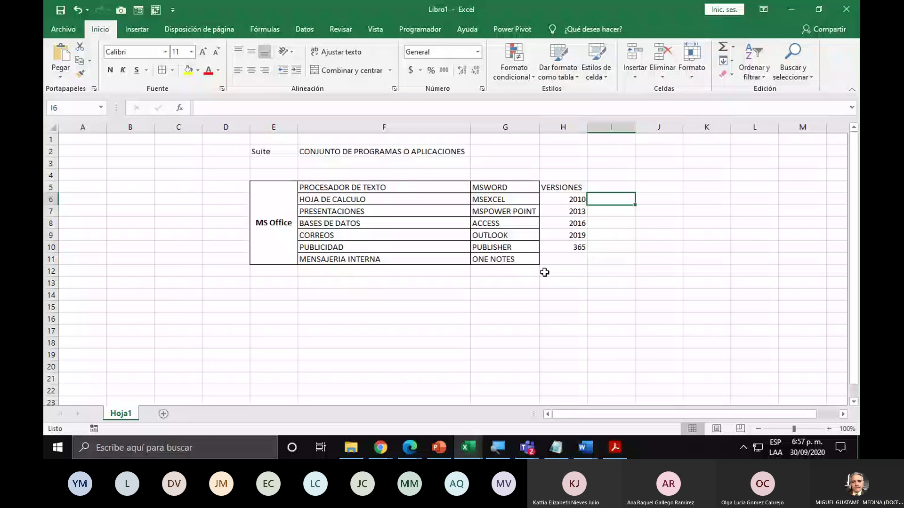
key("Left")
key("Down")
key("Down")
key("Down")
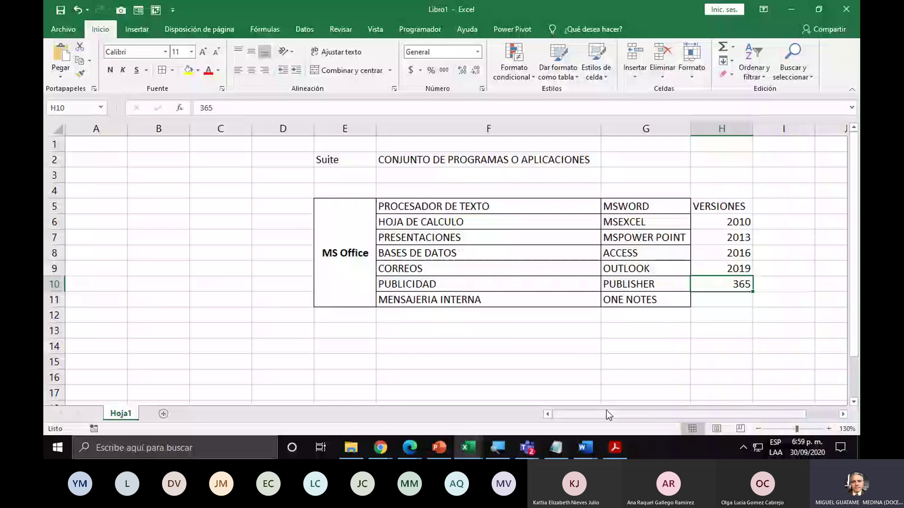
Step: View the Cuenta page showing the Office Profesional Plus 2016 product information
left_click(66, 30)
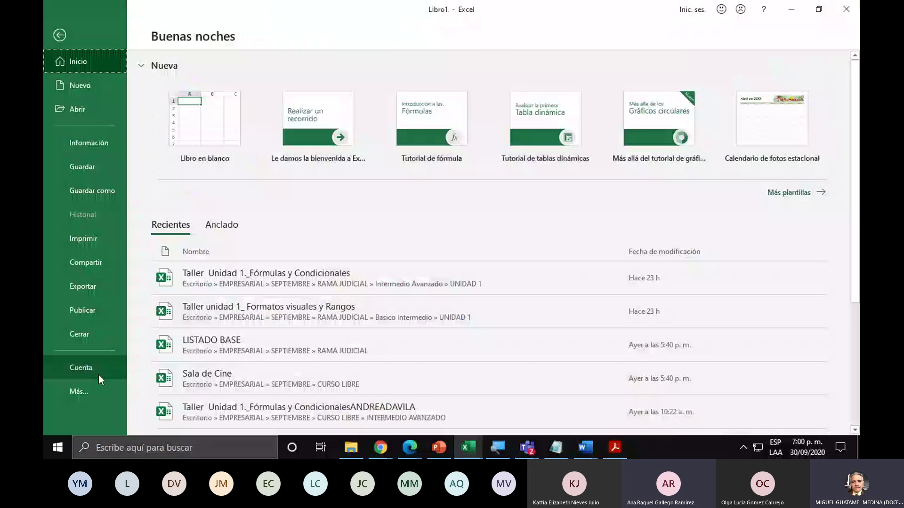
left_click(89, 365)
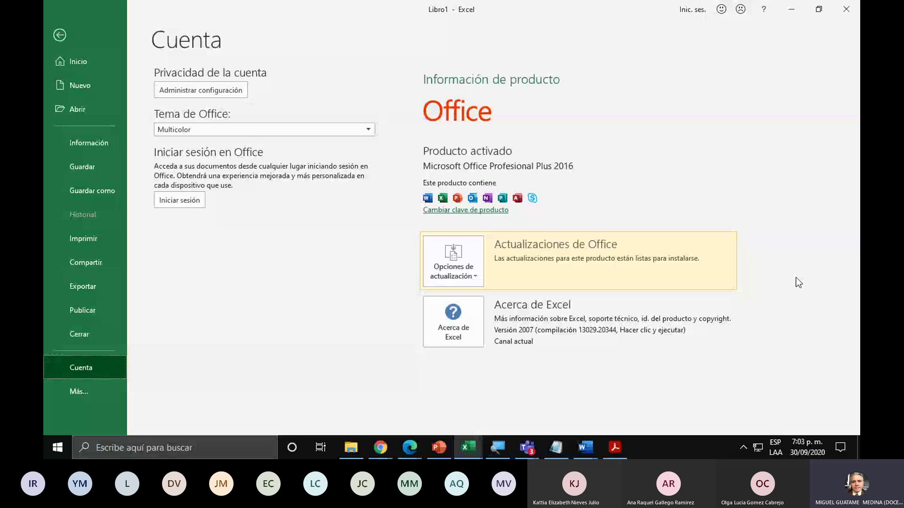
Step: Return to the Backstage Inicio page with templates and recent workbooks
left_click(78, 62)
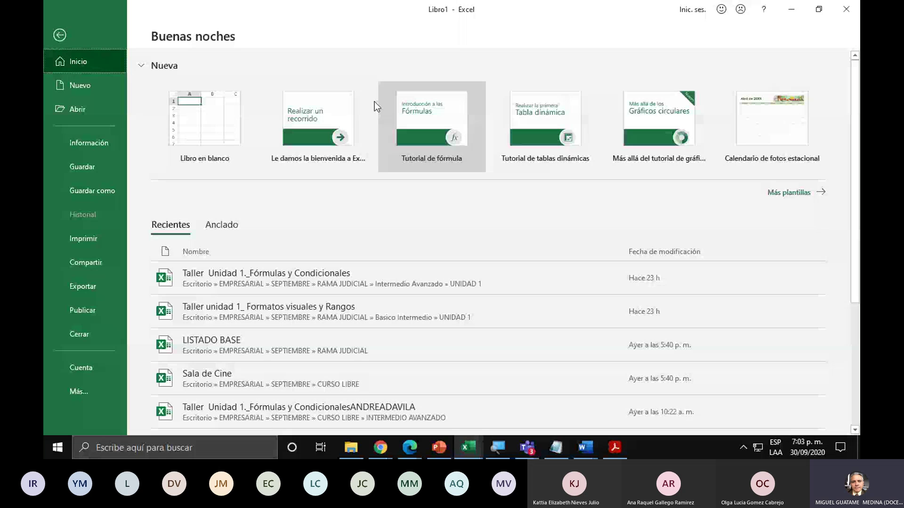
Step: Open Más plantillas and browse the gallery past Factura azul and Calendario académico
left_click(805, 193)
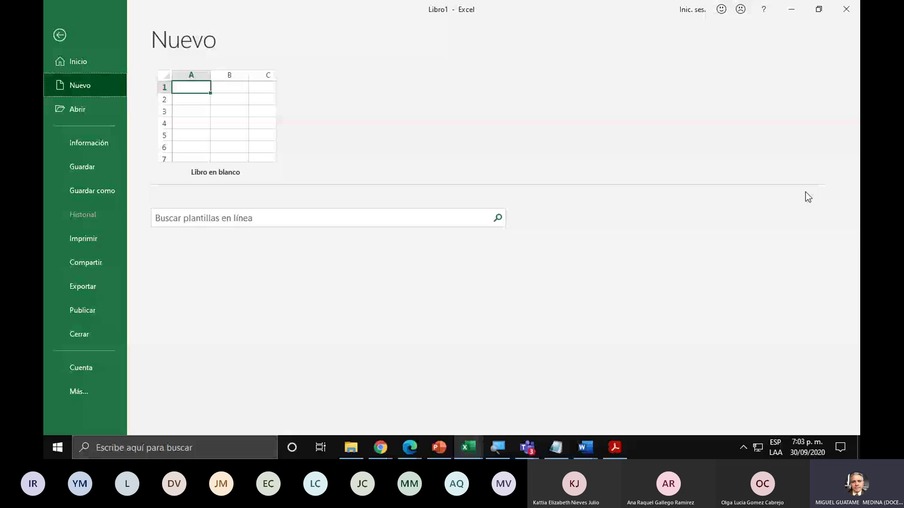
scroll(343, 309, "down", 3)
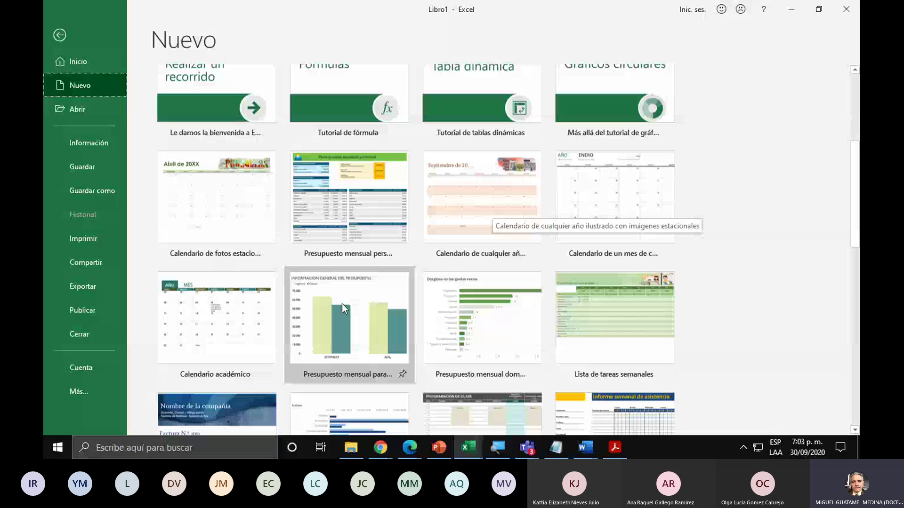
scroll(485, 287, "down", 3)
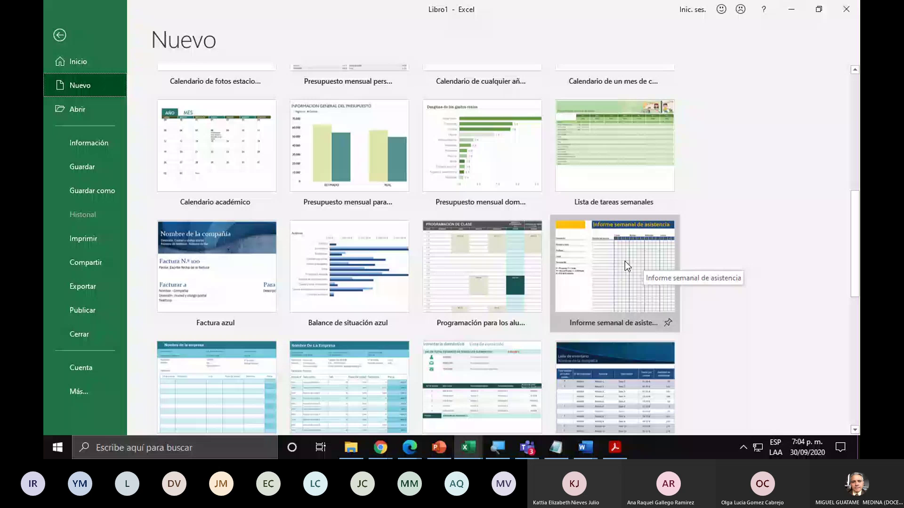
Step: Preview the Calendario académico template and its description
left_click(625, 265)
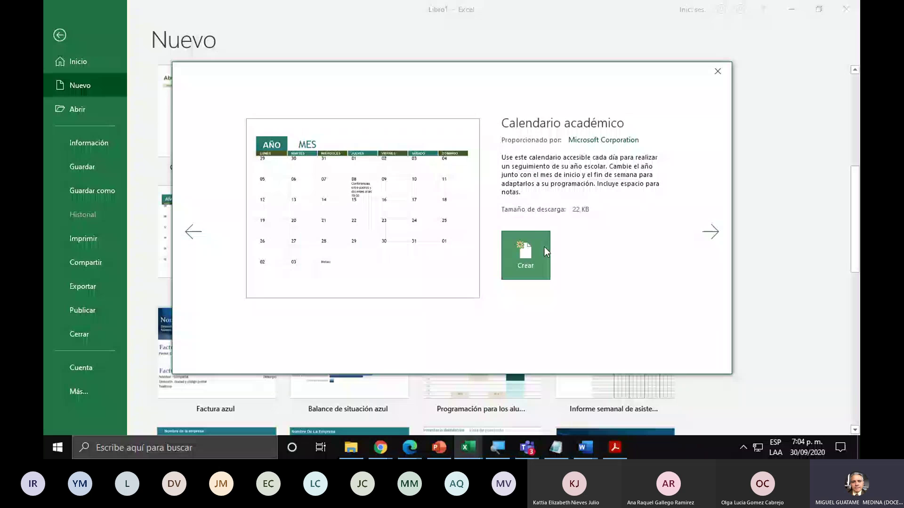
Step: Create a workbook from the Calendario académico template and undo the last edit to the August 2020 calendar
left_click(544, 247)
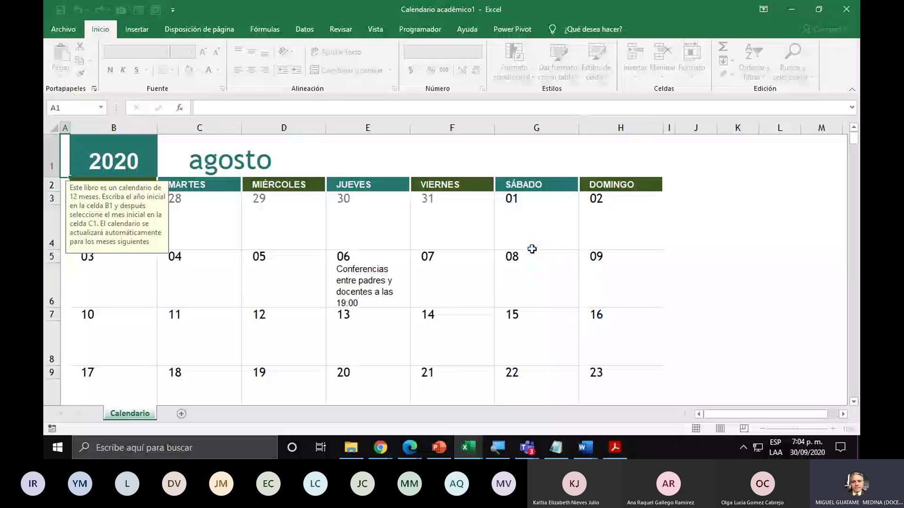
scroll(308, 213, "down", 1)
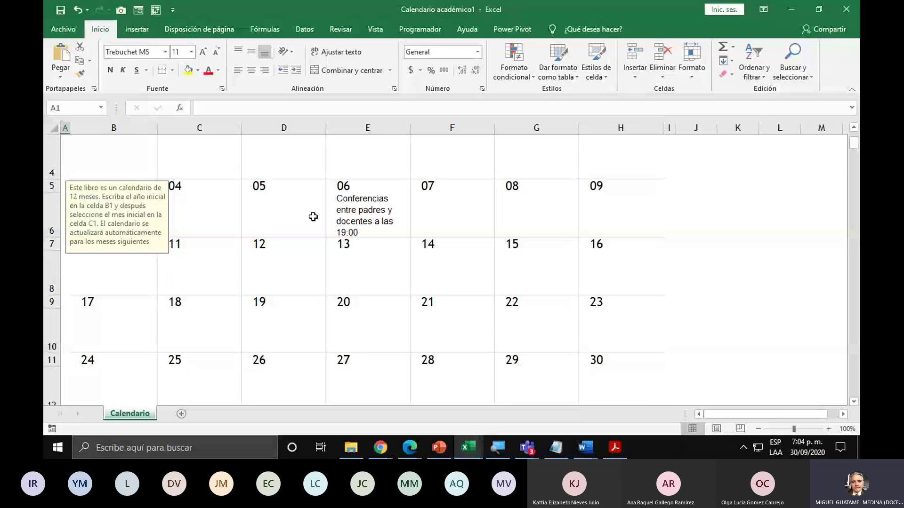
scroll(313, 216, "up", 1)
scroll(313, 217, "down", 1)
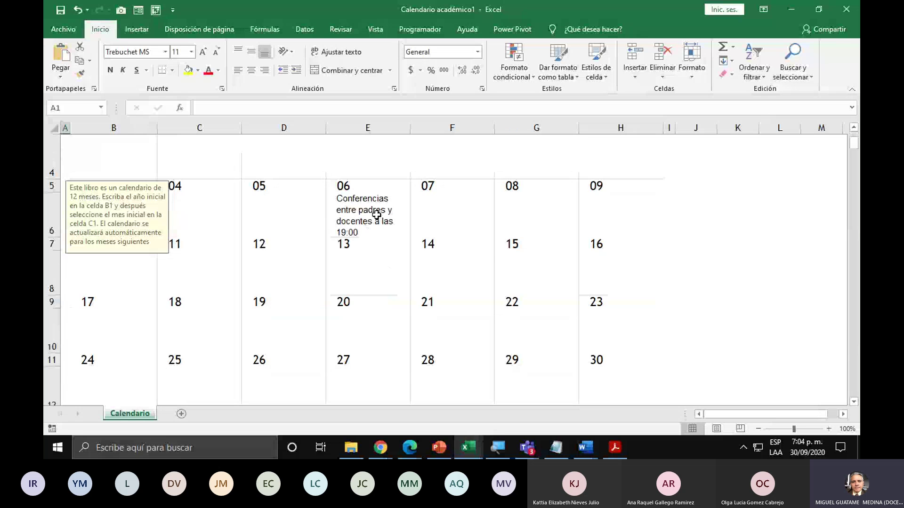
scroll(377, 214, "up", 1)
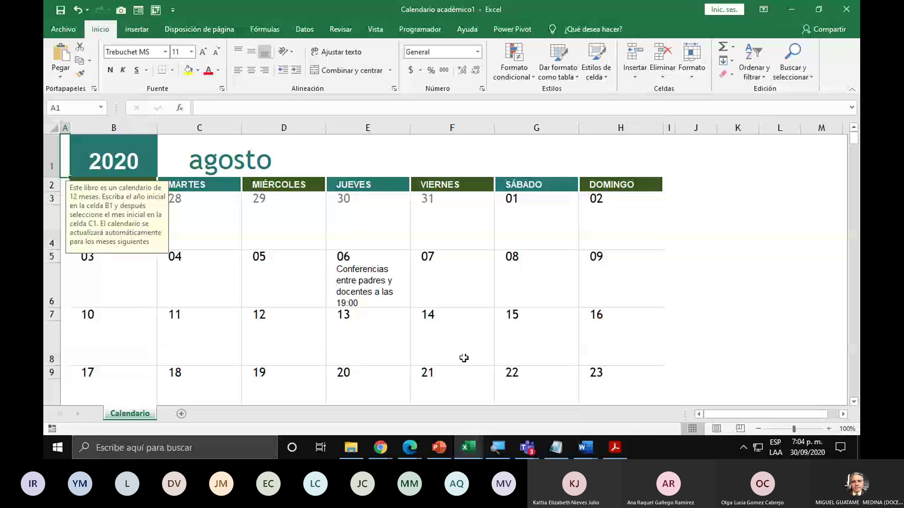
key("Tab")
key("Tab")
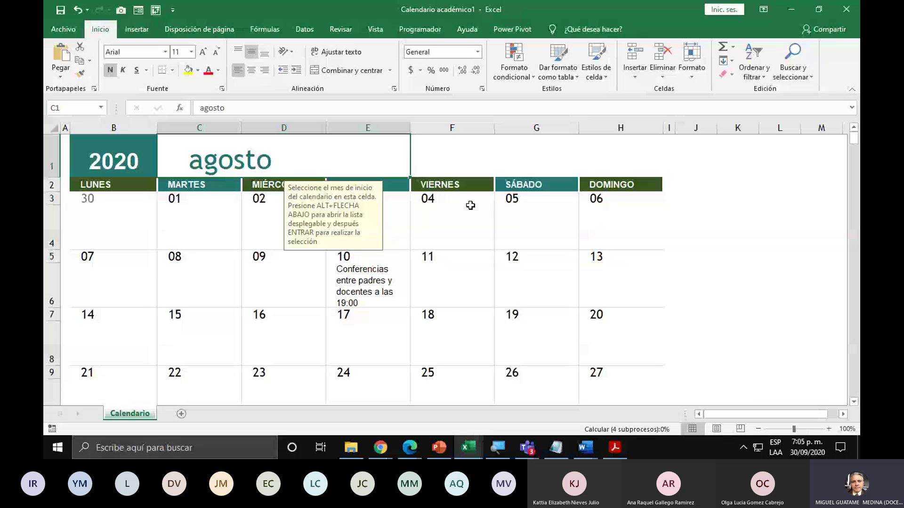
key("ctrl+z")
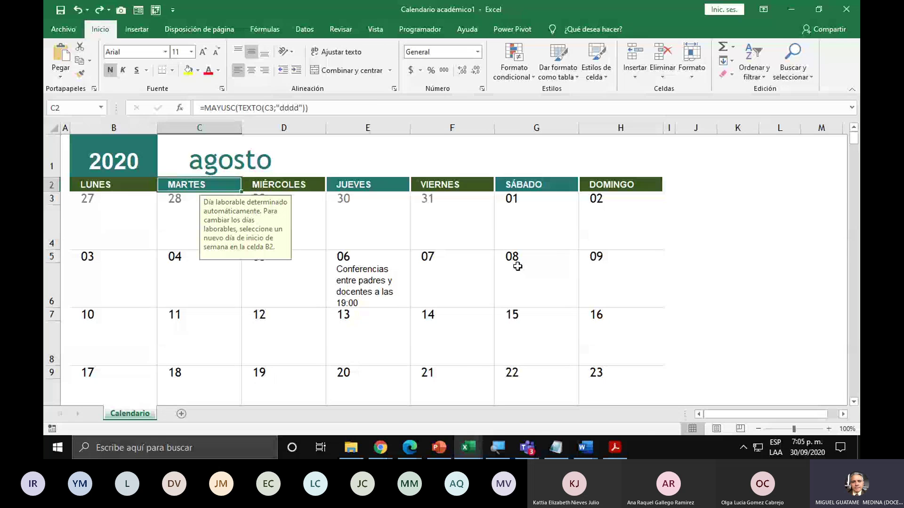
Step: Start a new blank workbook, Libro1, and show its Información page
key("alt+Tab")
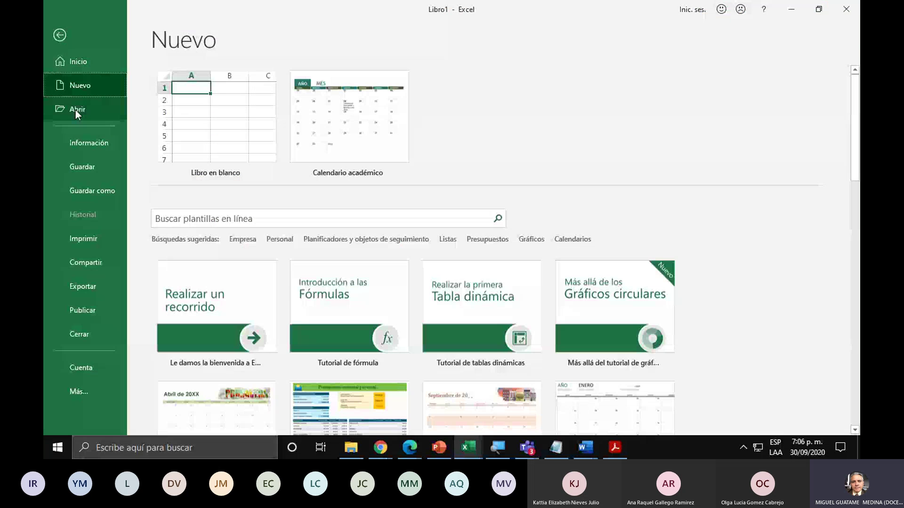
left_click(77, 109)
left_click(100, 142)
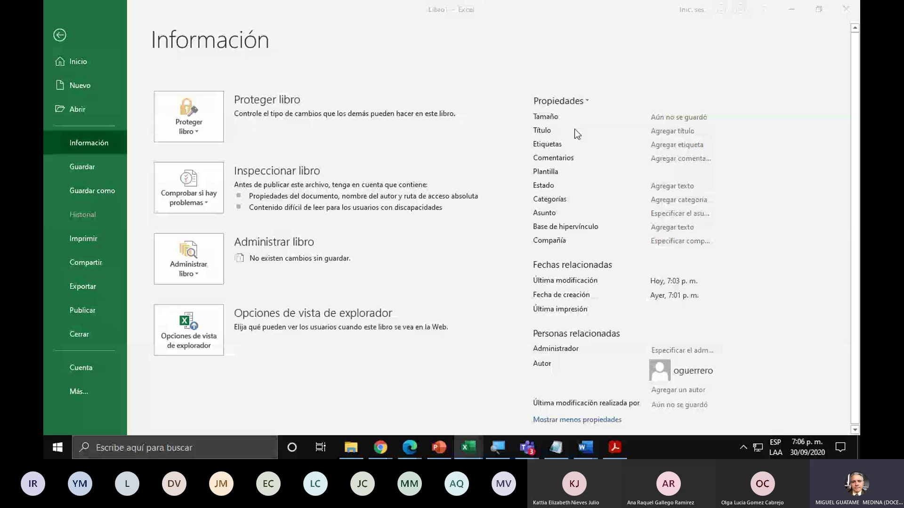
Step: Open the full property sheet, review the downloaded file's details, and close its Properties
left_click(568, 161)
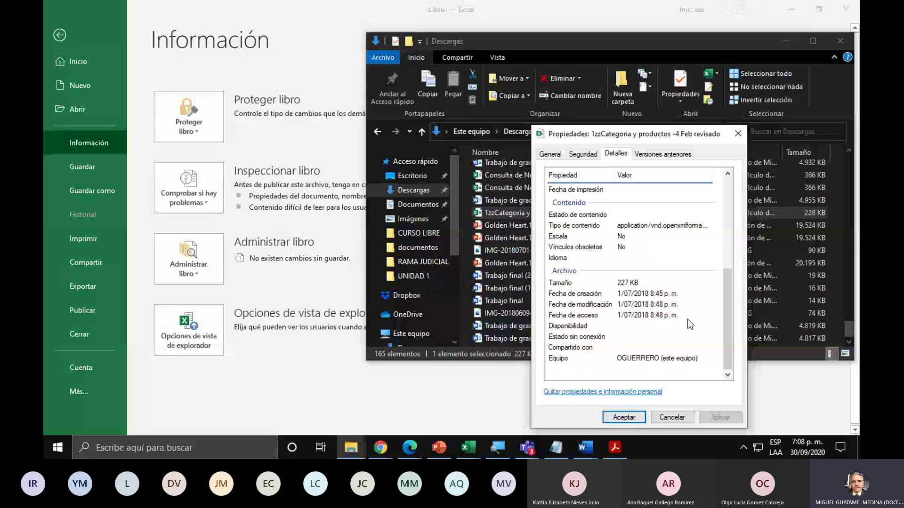
scroll(689, 323, "up", 3)
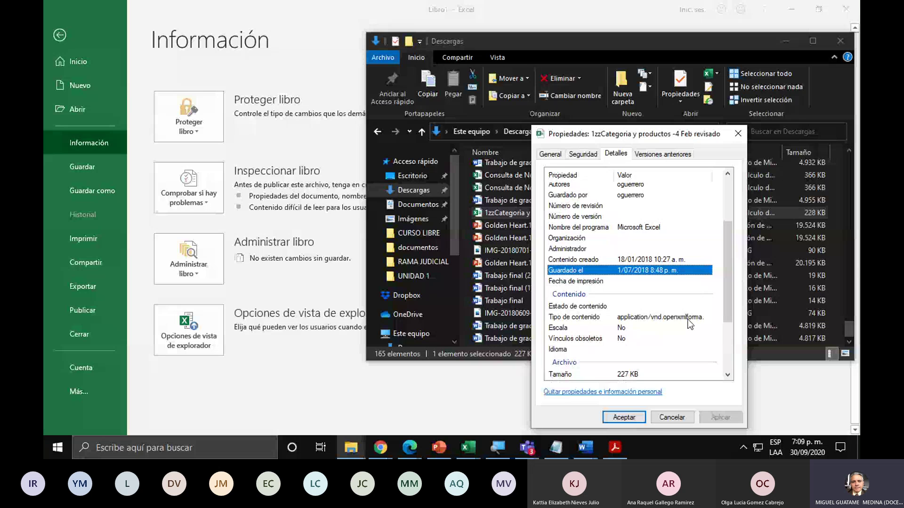
left_click(785, 41)
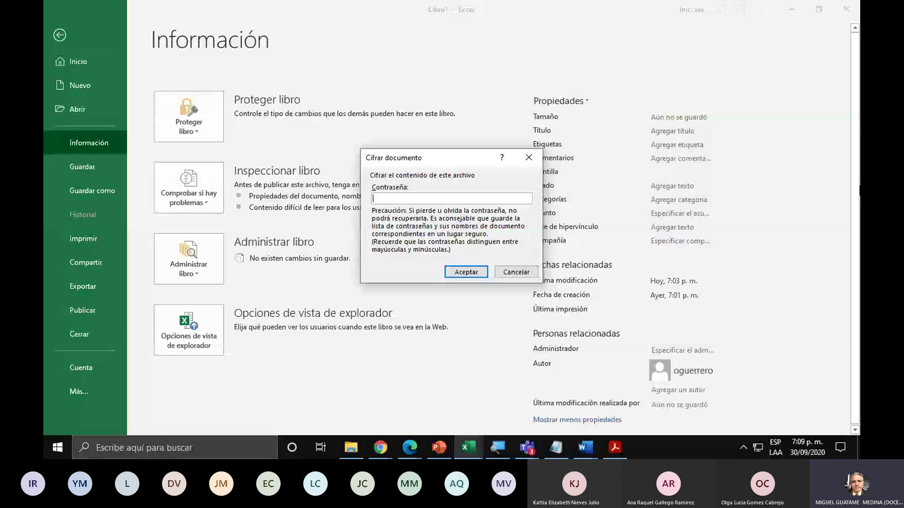
Step: Encrypt Libro1 by entering the workbook password and confirming it
key("Return")
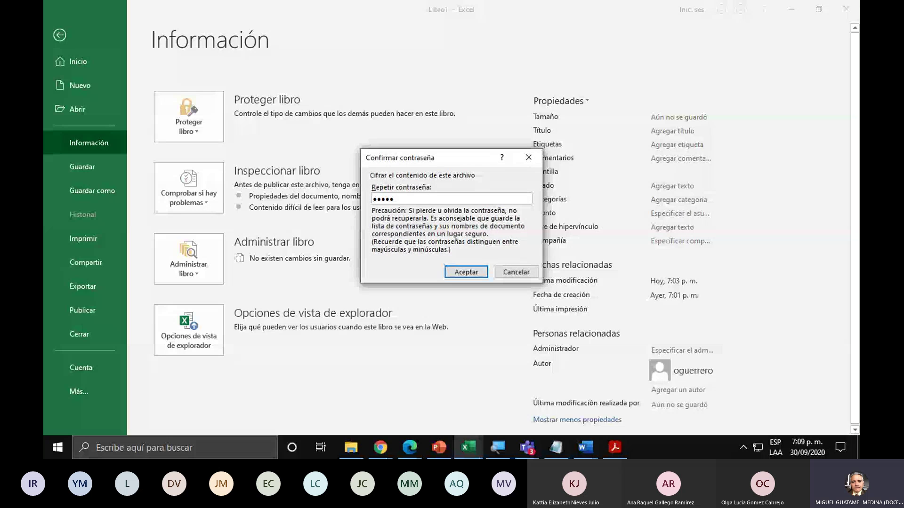
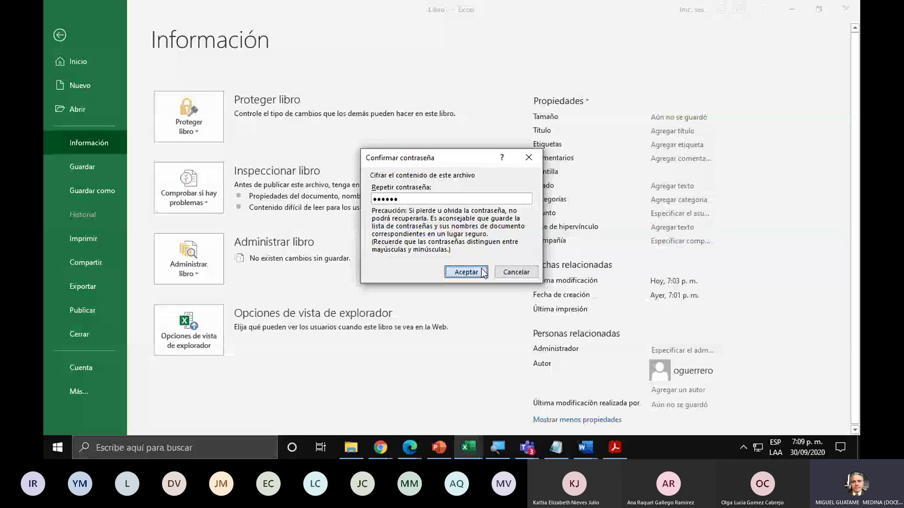
left_click(483, 273)
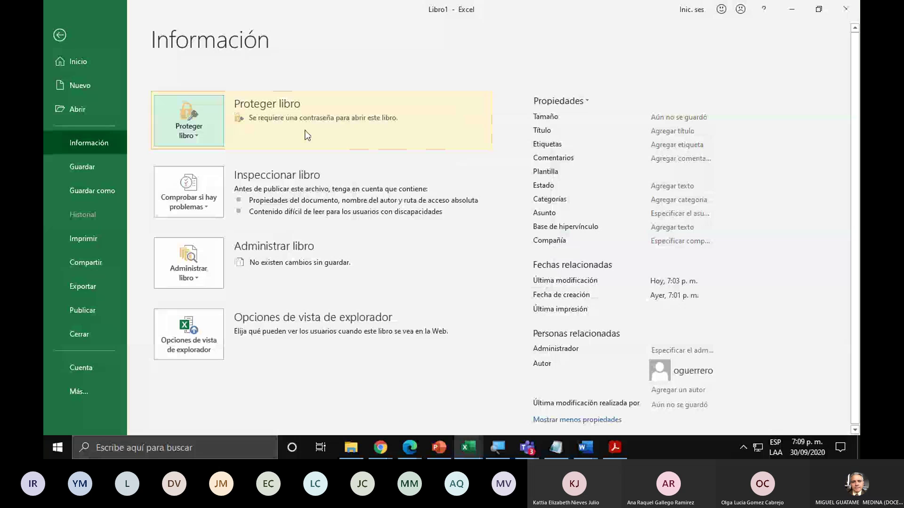
Step: Save the protected workbook as 'Ejercicio de Prueba' in Basico Intermedio with Save As (F12)
key("F12")
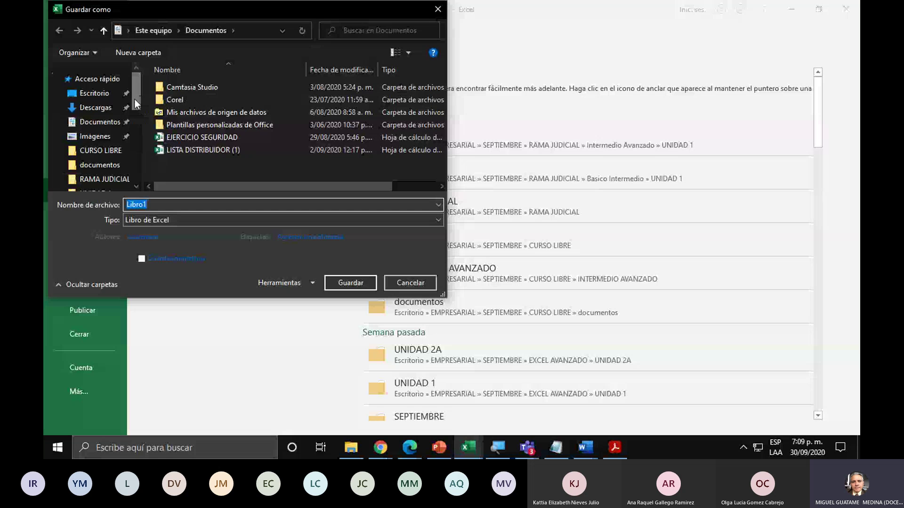
type("eJER")
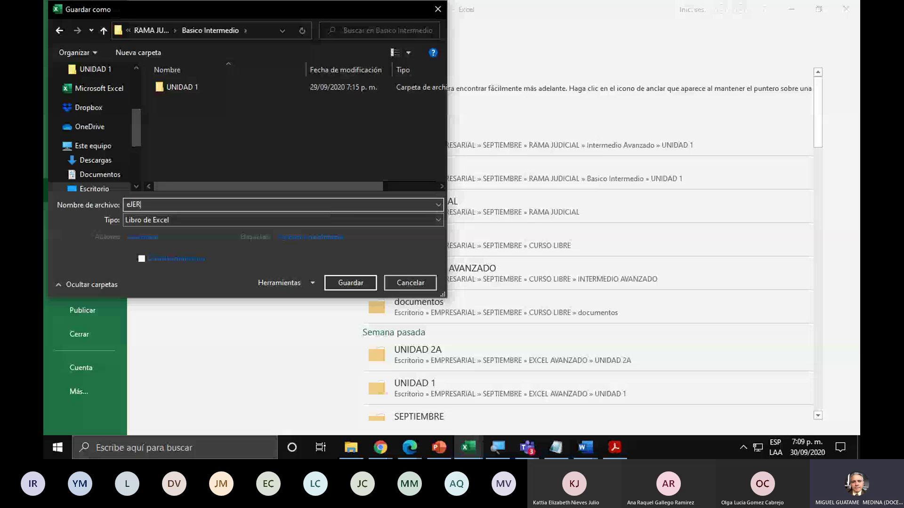
key("Return")
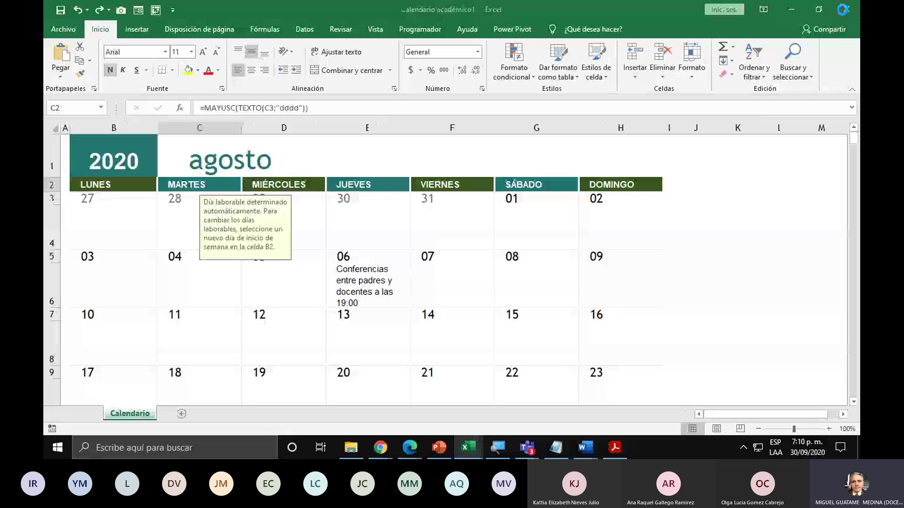
Step: Switch to File Explorer showing the Basico Intermedio folder
key("alt+Tab")
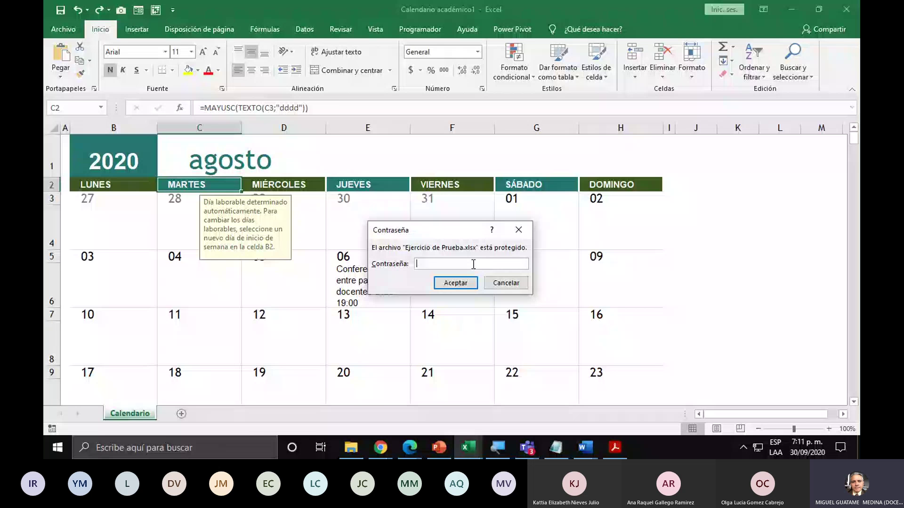
Step: Enter the workbook password for Ejercicio de Prueba.xlsx and confirm it
left_click(455, 283)
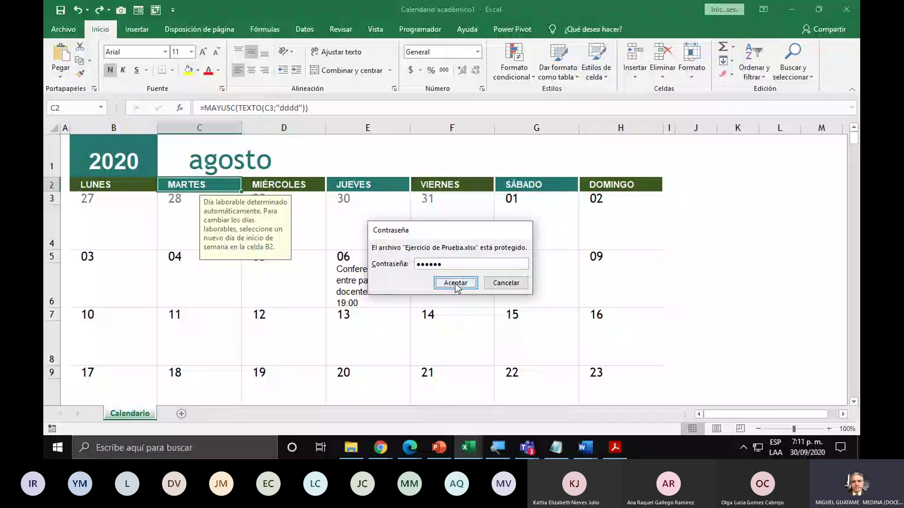
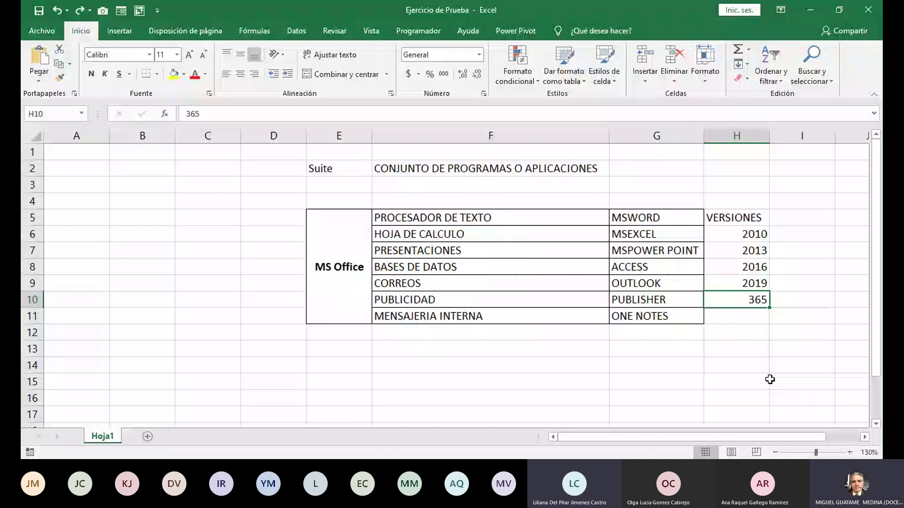
Step: Move the active cell from H10 to F12, then select I5 beside the VERSIONES heading
key("Down")
key("Down")
key("Left")
key("Left")
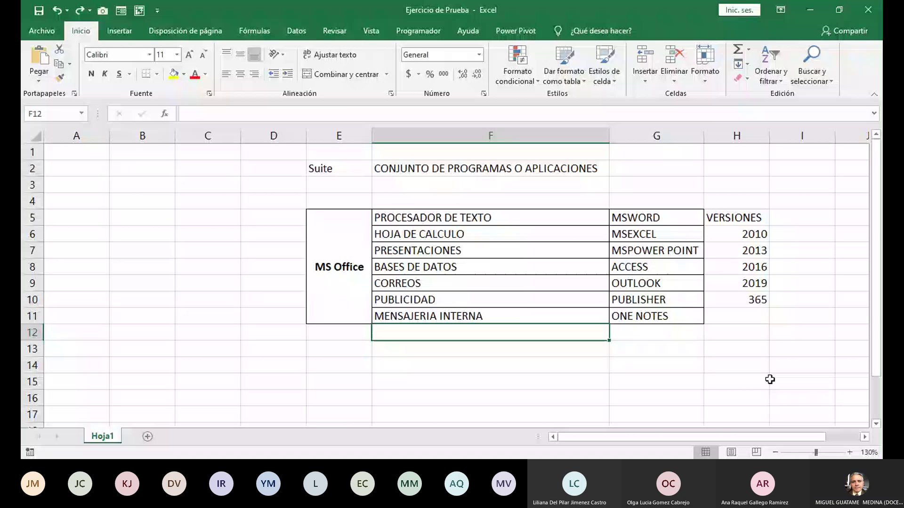
left_click(801, 218)
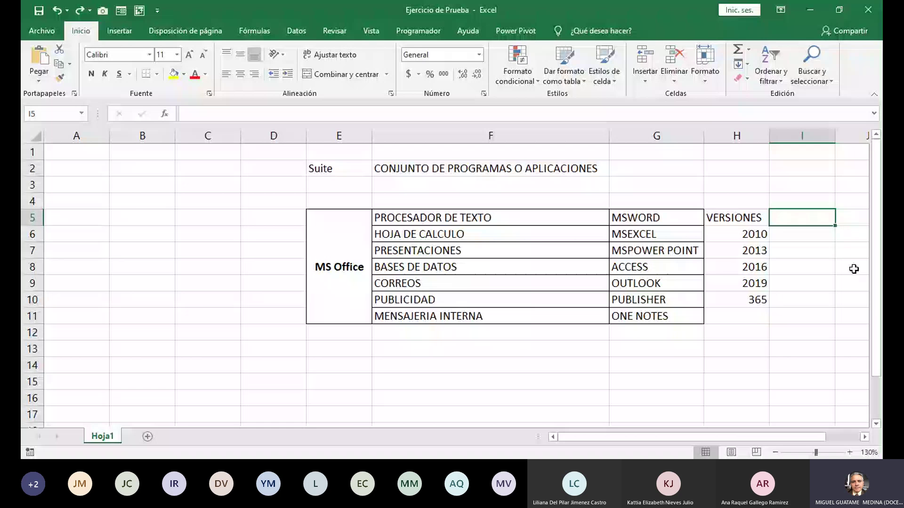
Step: Insert a new blank worksheet, Hoja2, next to Hoja1
left_click(148, 436)
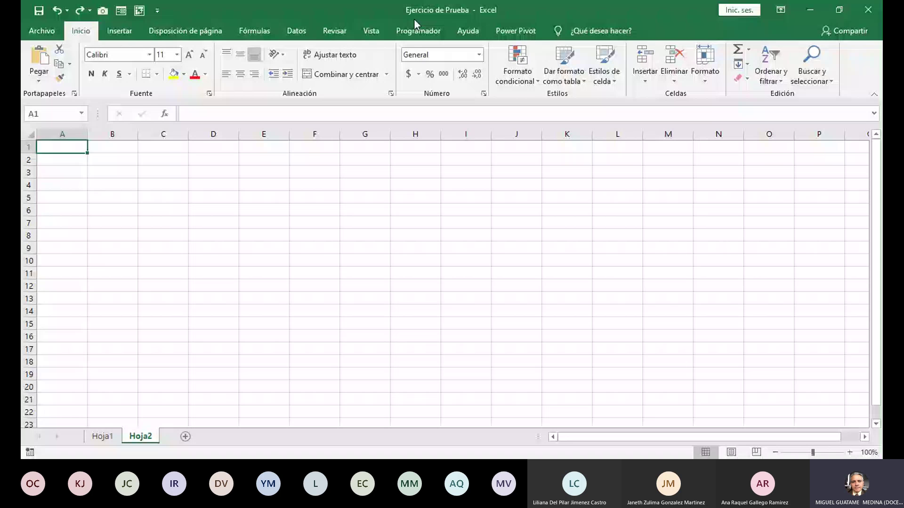
Step: Enter '1. Barra de titulo' in cell A1 of Hoja2
type("1")
type(". Barra de titulo")
key("Return")
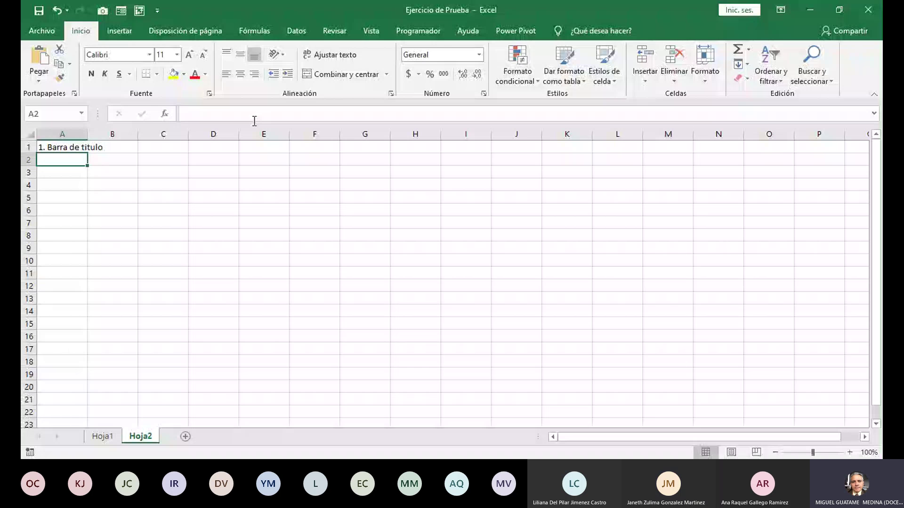
Step: Enter '2. Caja de Control' in A2, correcting the wrongly capitalised O
type("2. Caja de CO")
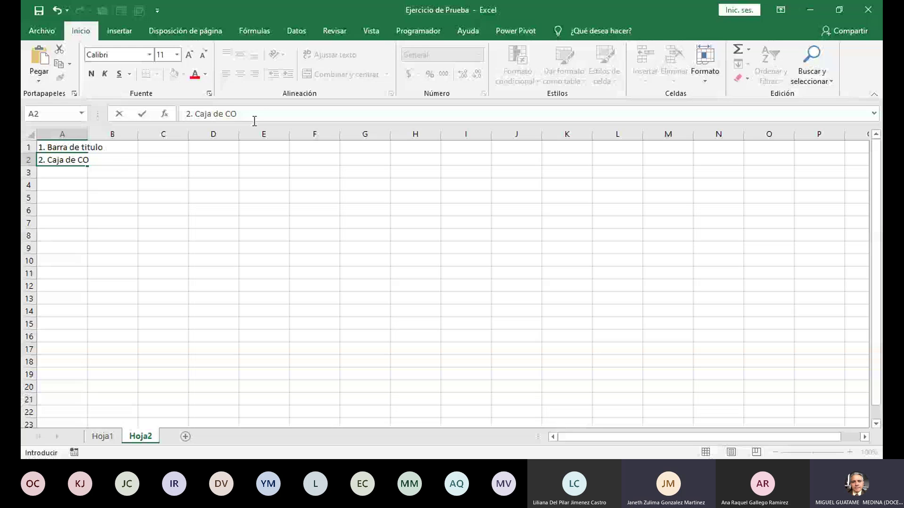
key("BackSpace")
type("ontrol")
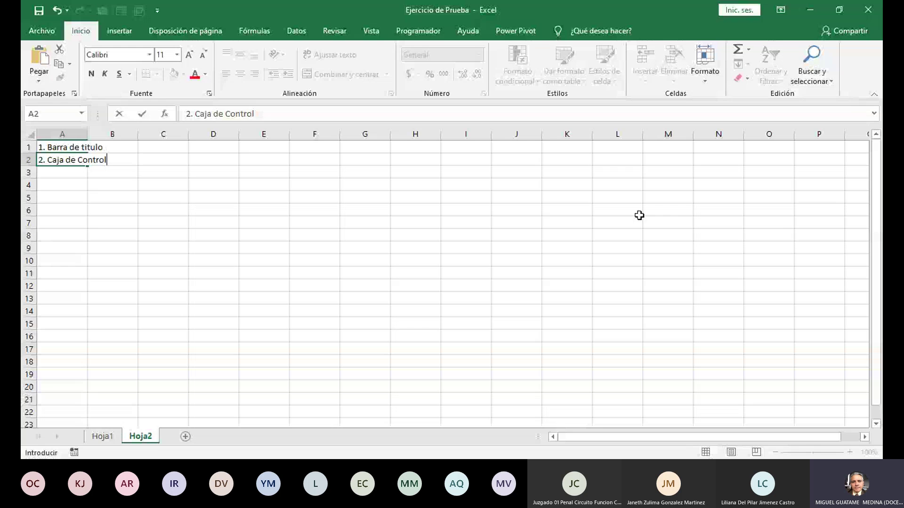
key("Return")
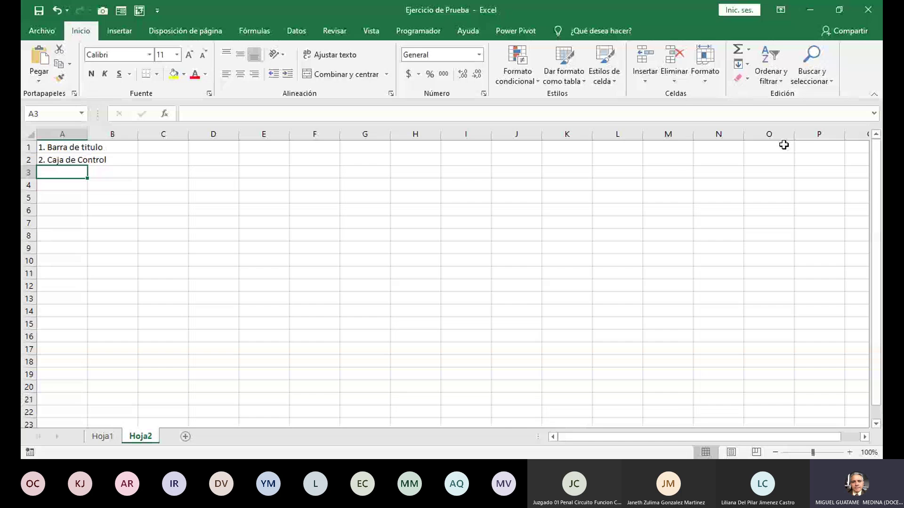
Step: Enter '3. barra de acceso rápido' in A3 and '4. Cinta de Opciones' in A4, then show the Datos ribbon
type("3. barra de acceso rápido")
key("Return")
type("4.")
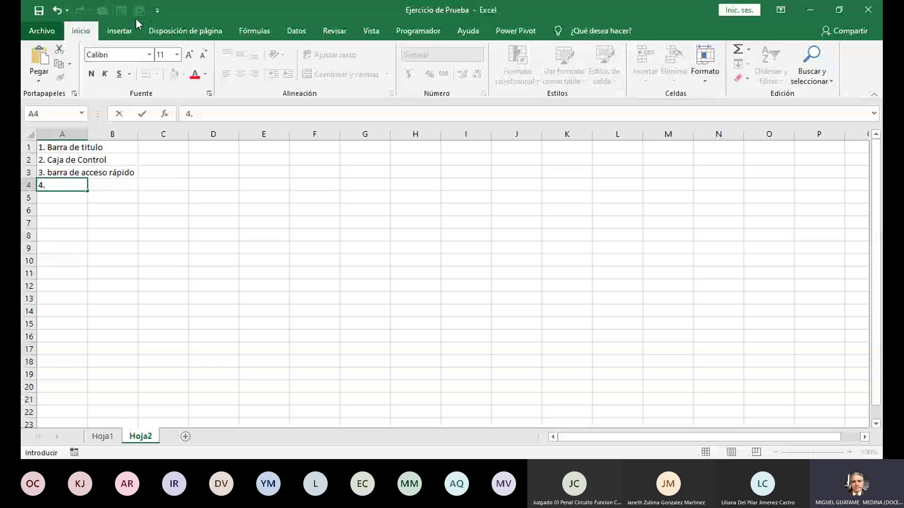
left_click(43, 30)
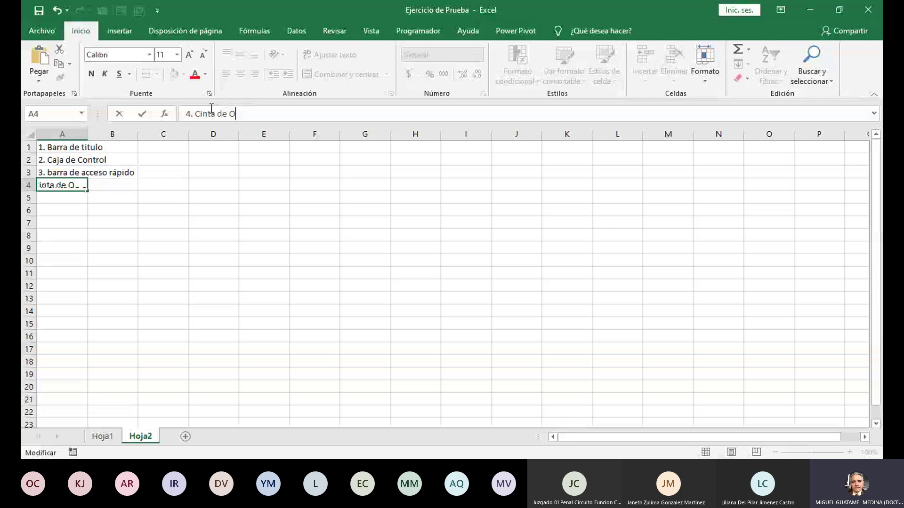
type("pciones")
key("Return")
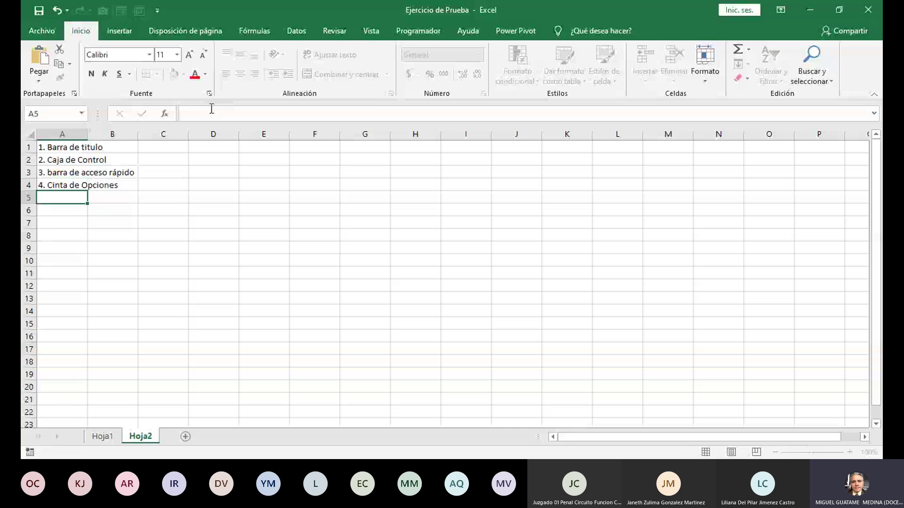
left_click(285, 37)
type("FICHAS")
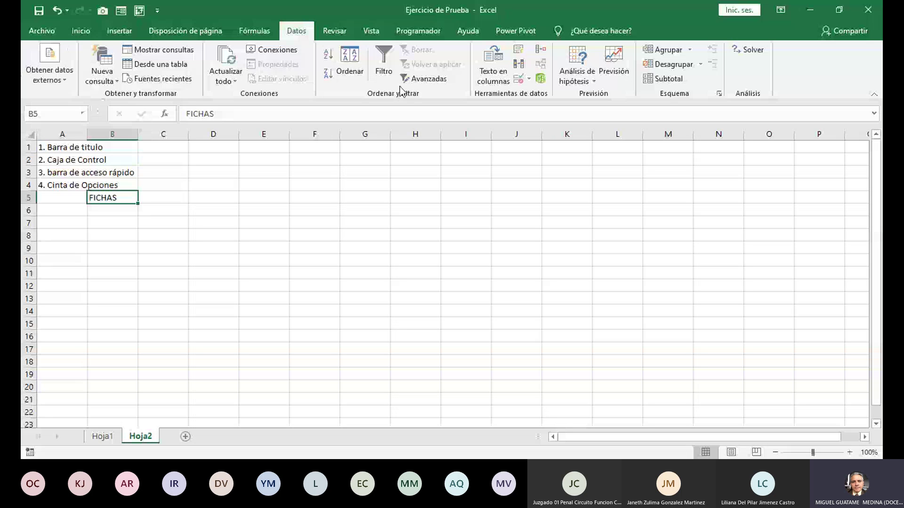
Step: Browse the Fórmulas and Vista ribbon commands, then return to Inicio
left_click(254, 31)
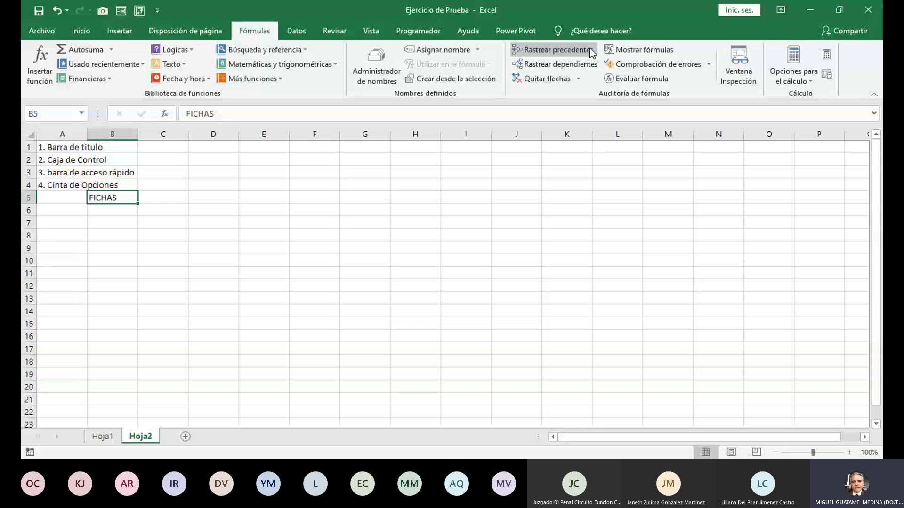
left_click(372, 31)
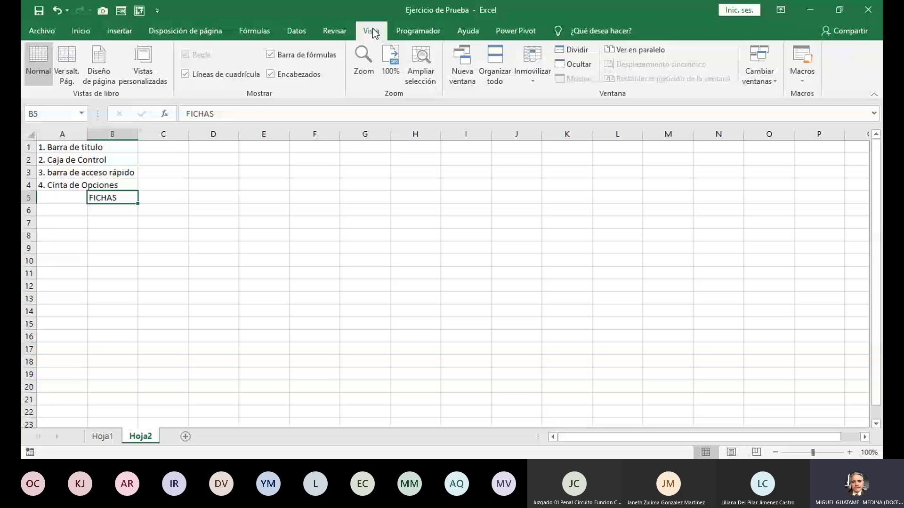
left_click(80, 31)
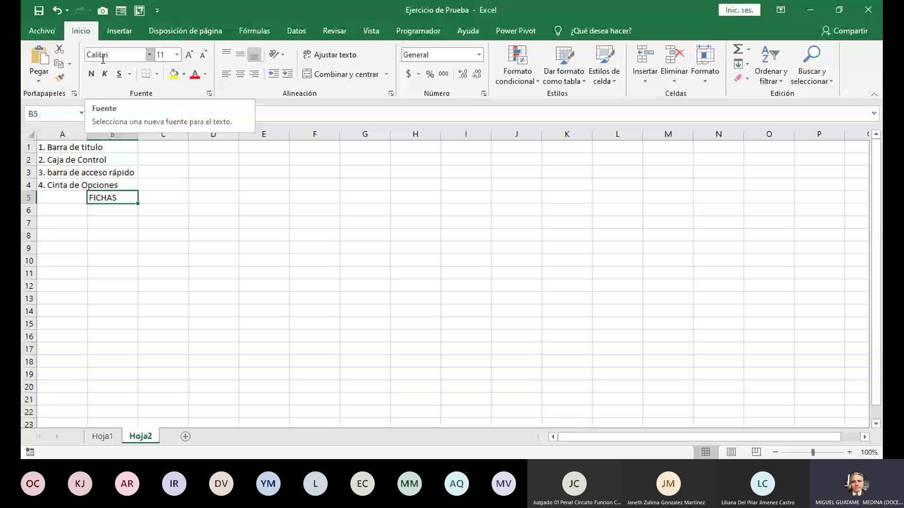
Step: Move the active cell diagonally from B5 to C6
key("Down")
key("Right")
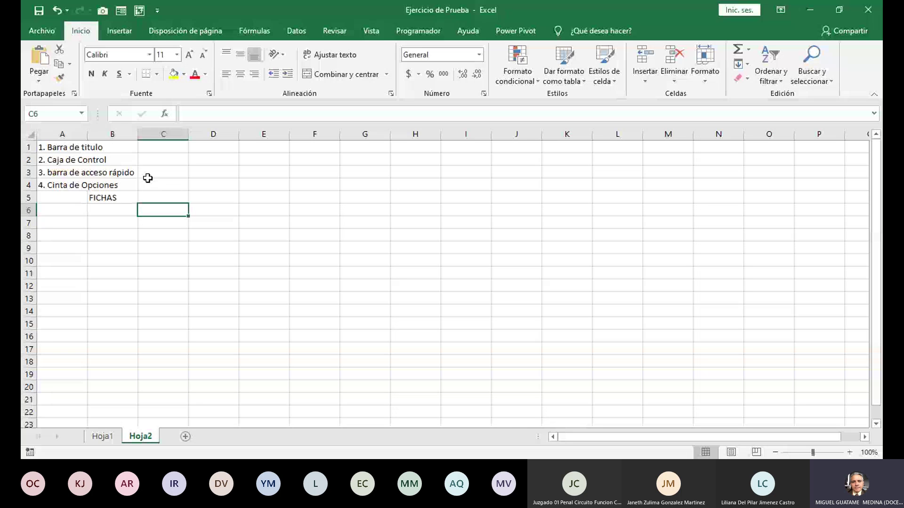
Step: Move the active cell from C6 to A5, left of FICHAS
key("Up")
key("Left")
key("Left")
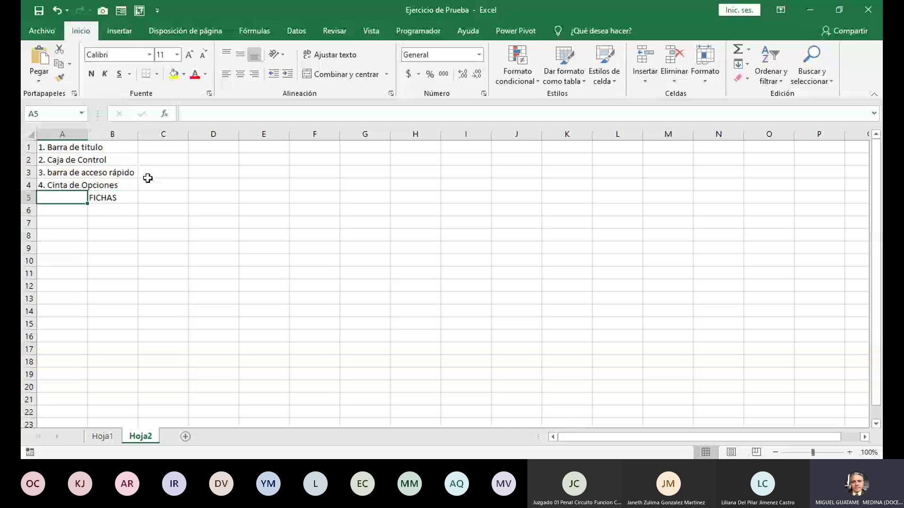
Step: Type the ==> arrow marker in A5, removing the stray A6 reference
type("==>")
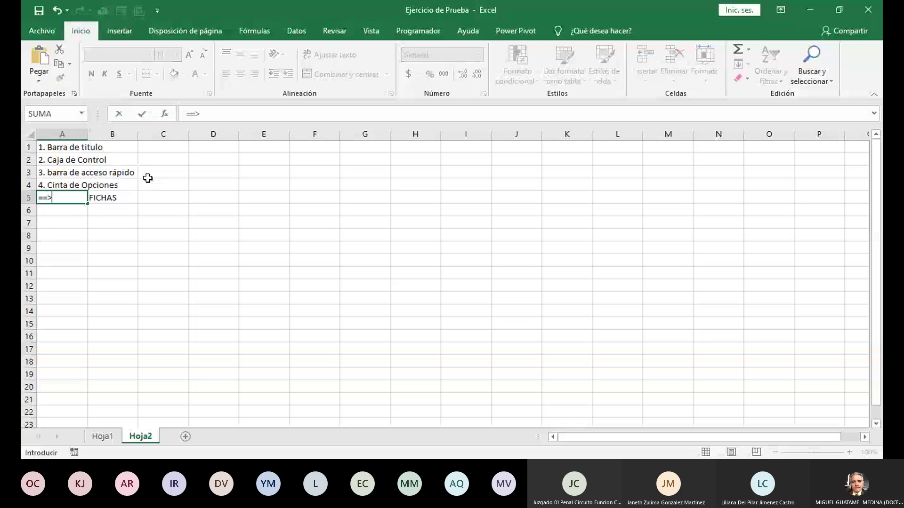
key("Down")
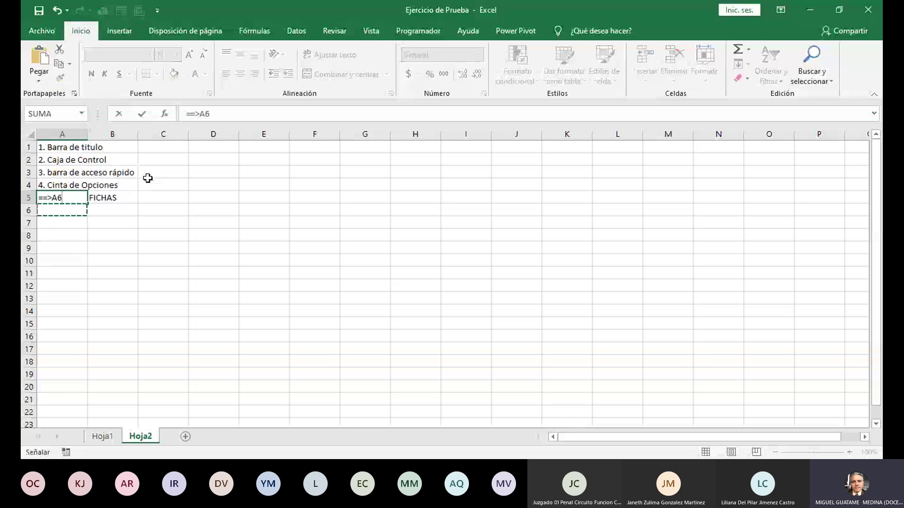
key("BackSpace")
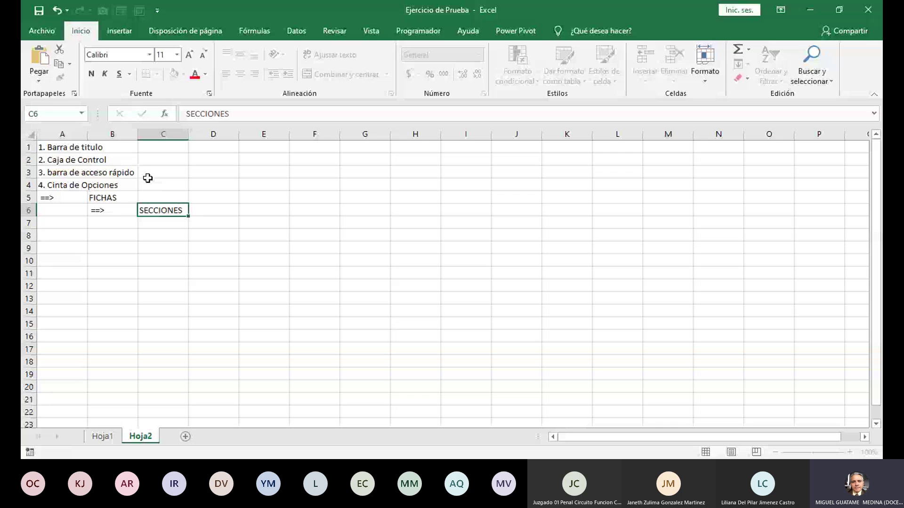
Step: Select A7 and start typing the '5. Barra de Fórmulas' list item
left_click(76, 224)
type("5, B")
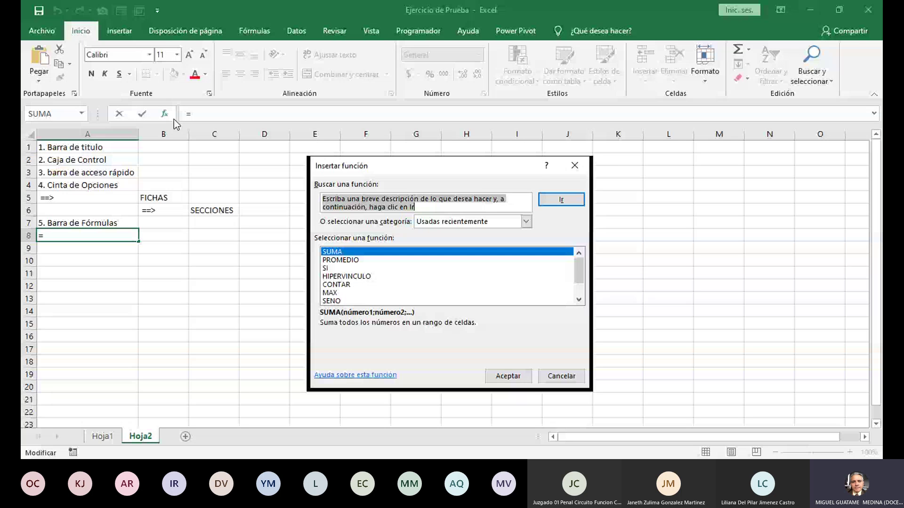
Step: Cancel the Insertar función dialog and discard the pending = entry in A8
key("Escape")
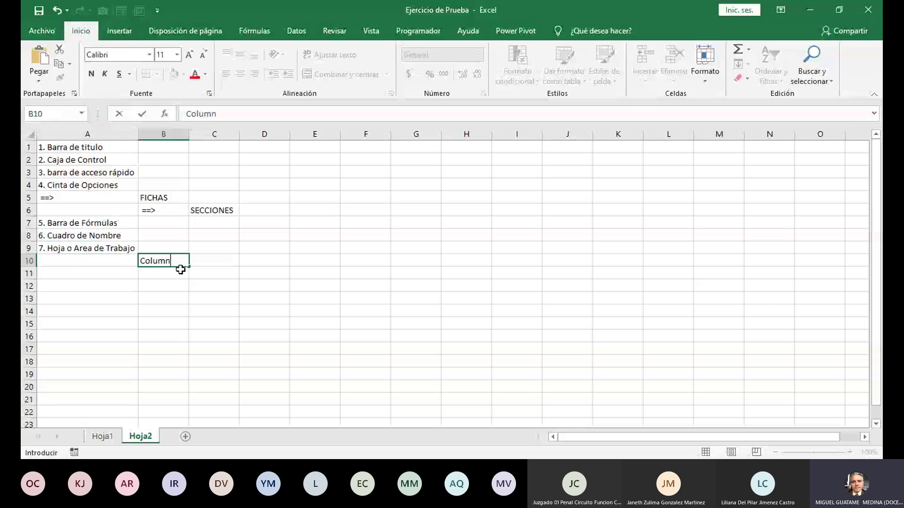
Step: Commit Columnas in B10, label merged C10:C11 'CELDA', and select G6:L17 as a range example
key("Return")
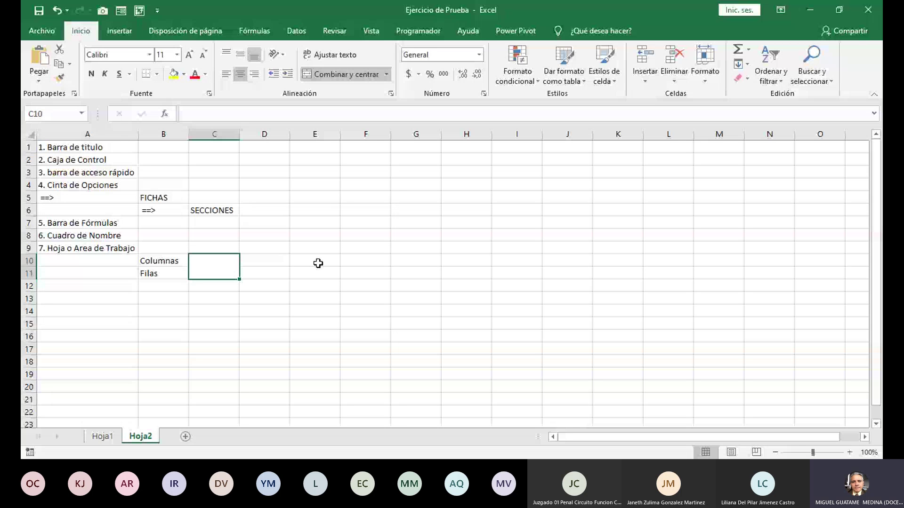
type("CELDA")
left_click_drag(415, 209, 682, 343)
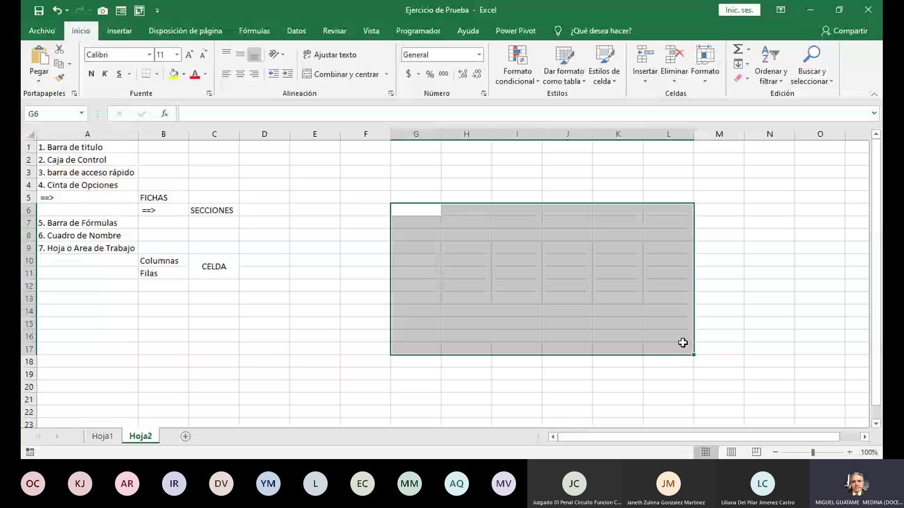
Step: Label the merged D10:D11 block 'Rango' beside CELDA, then select cell F5
left_click(264, 266)
type("Rango")
key("Return")
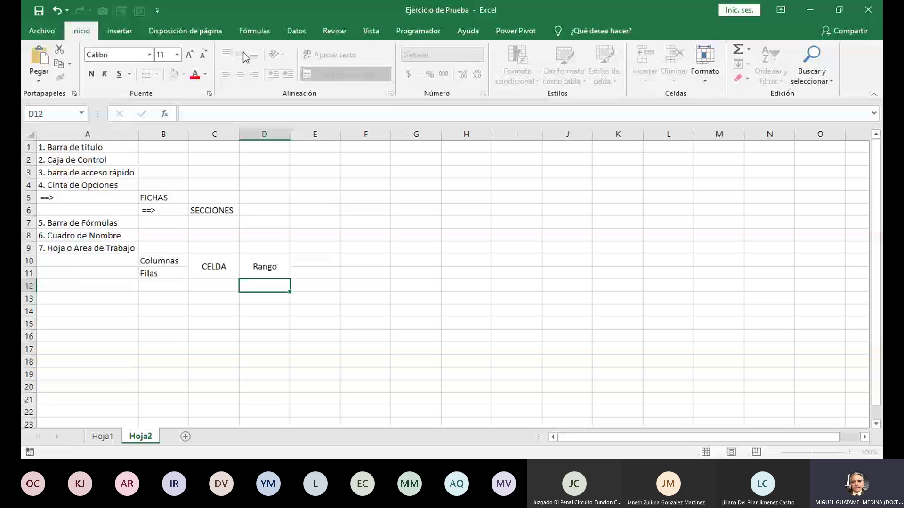
left_click(381, 195)
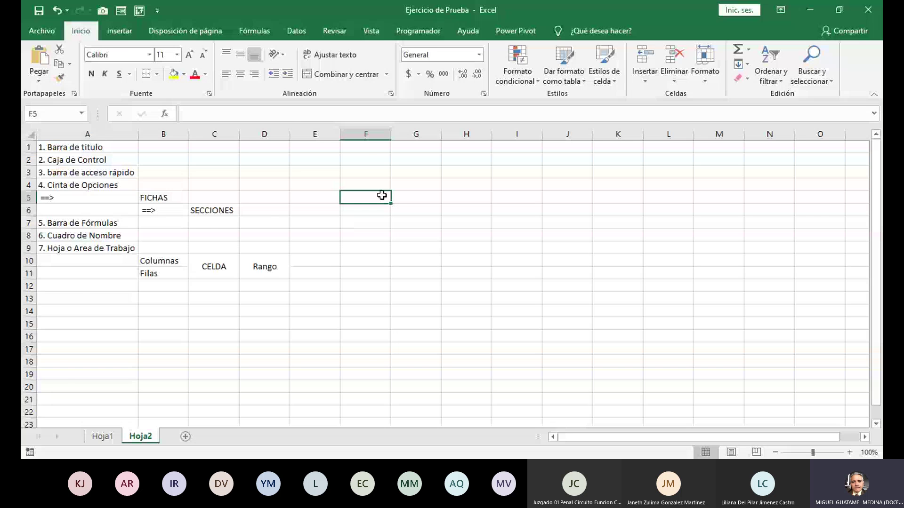
Step: Jump to the sheet's last row, back to row 1, out to column XFD, then back to AA1
key("ctrl+Down")
key("ctrl+Left")
scroll(325, 380, "up", 3)
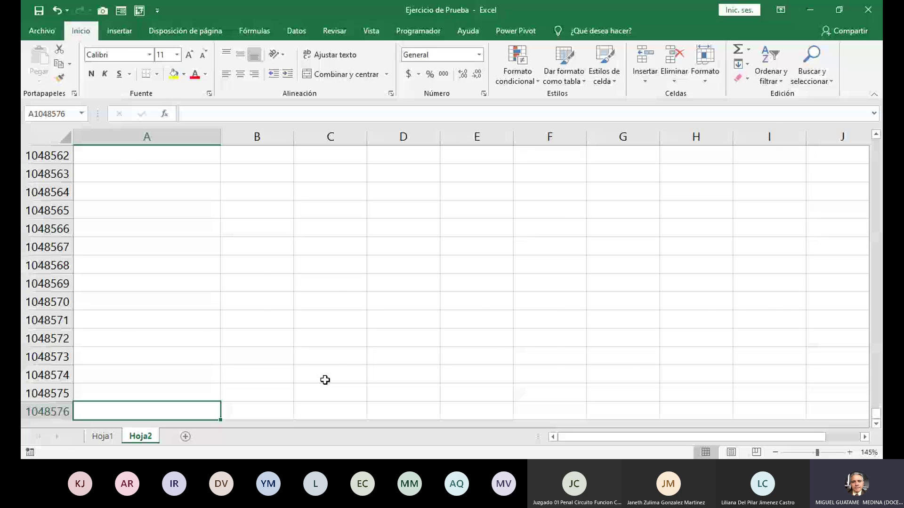
key("ctrl+Up")
key("ctrl+Right")
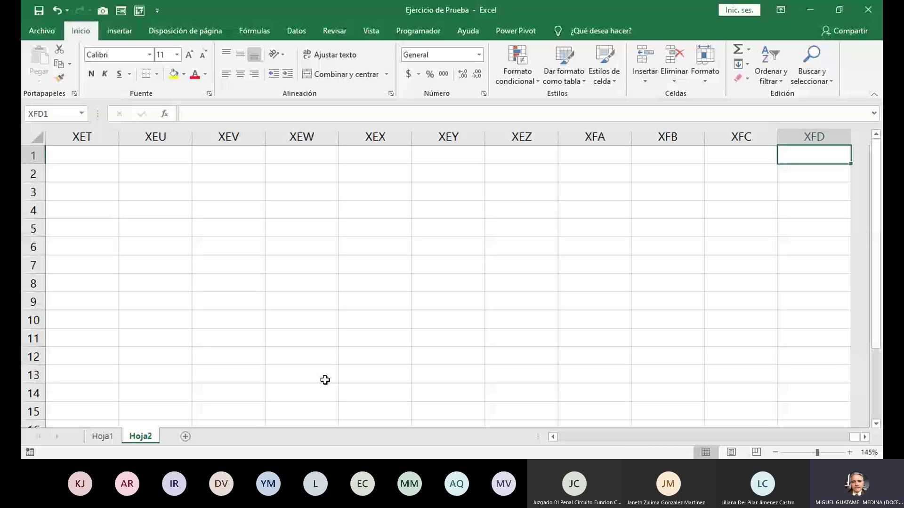
key("ctrl+Left")
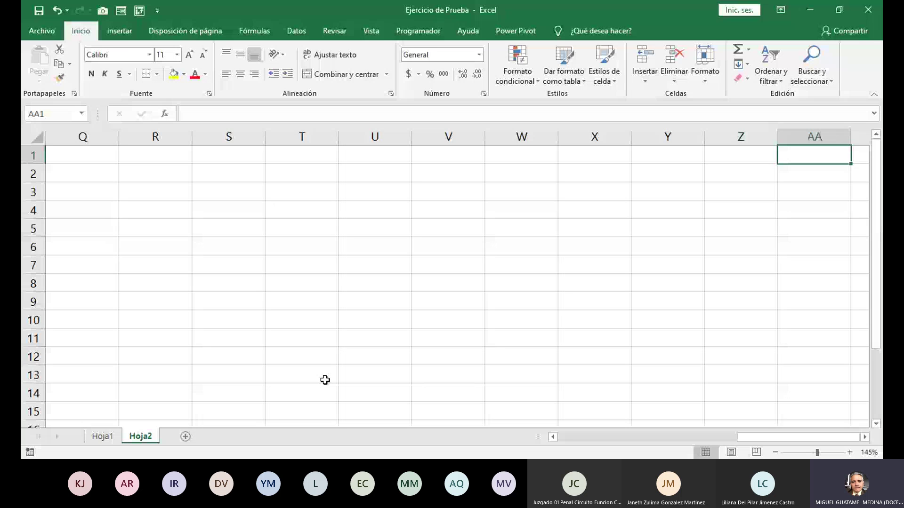
Step: Move right a screen at a time past JG to column ZZ and bring up Go To
key("Right")
key("Right")
key("Right")
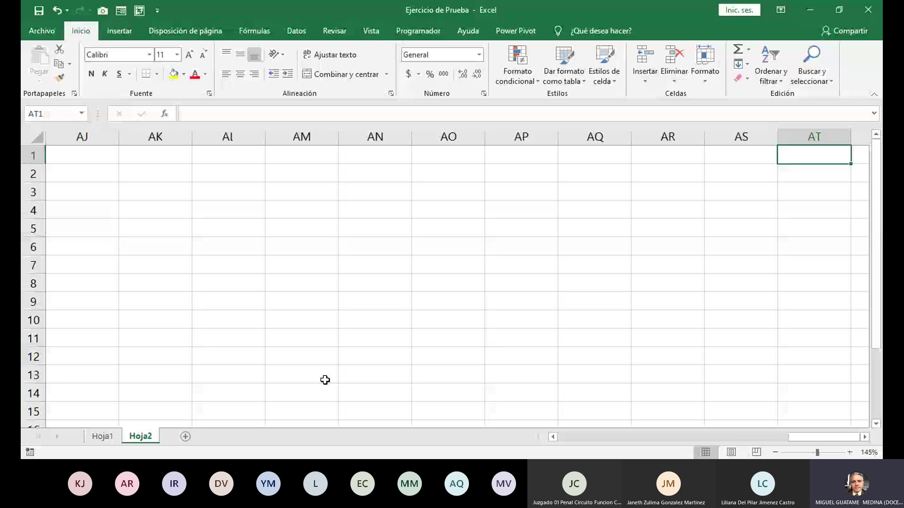
key("Right")
key("Right")
key("Right")
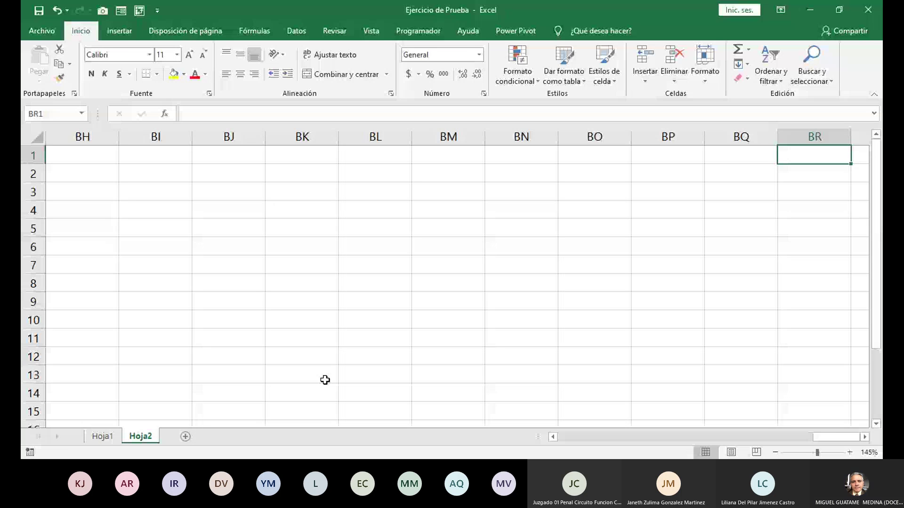
key("Right")
key("Right")
key("Right")
key("Right")
key("Right")
key("Right")
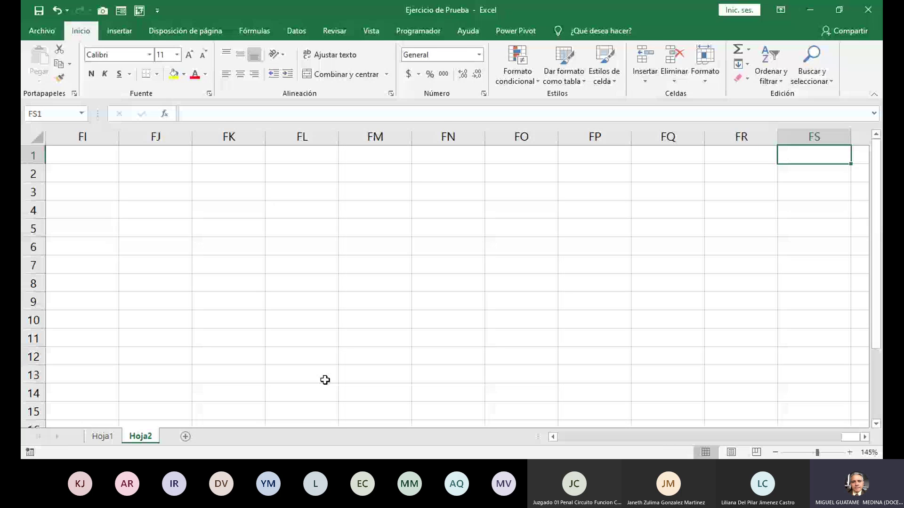
key("Right")
key("Right")
key("Right")
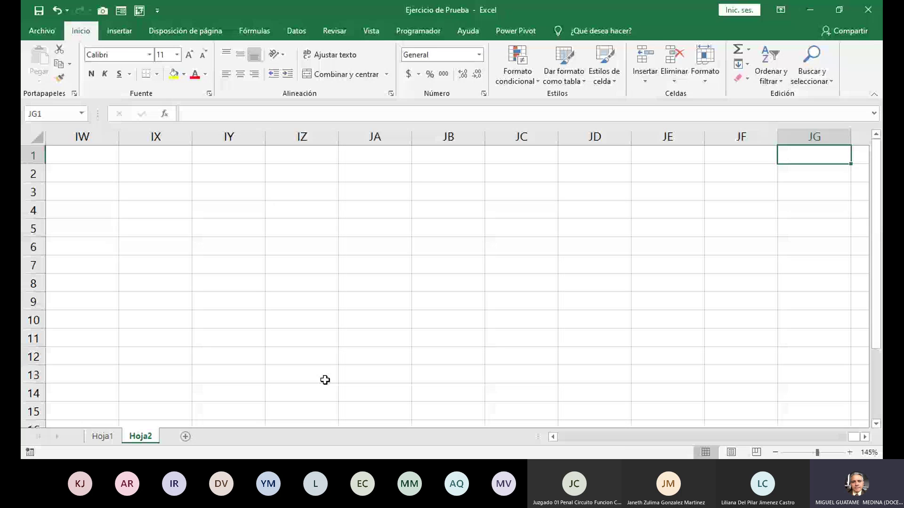
key("Right")
key("Right")
key("Right")
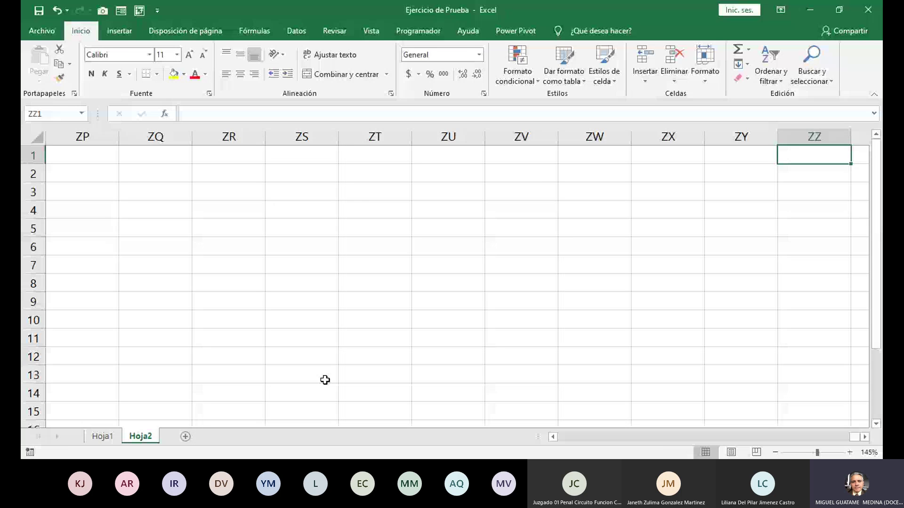
key("F5")
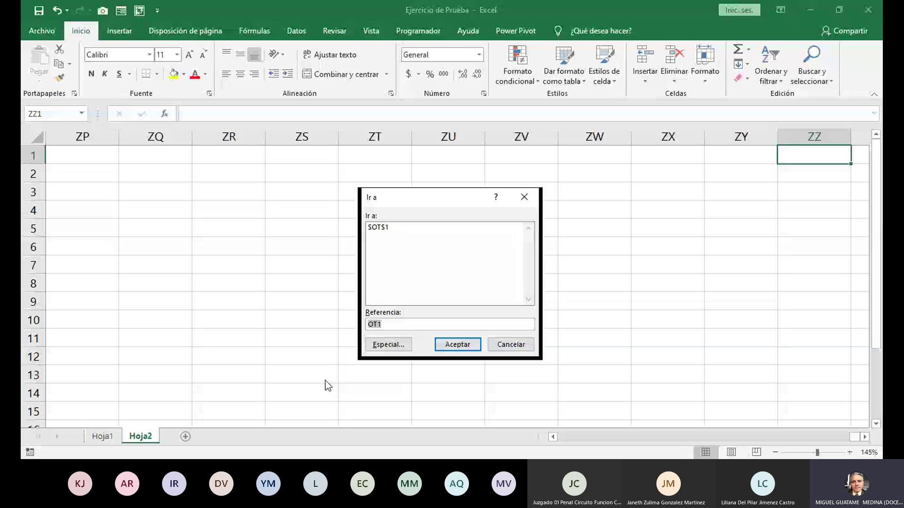
Step: Dismiss Go To, step right to column AAF, then return to cell A1 with Ctrl+Home
key("Escape")
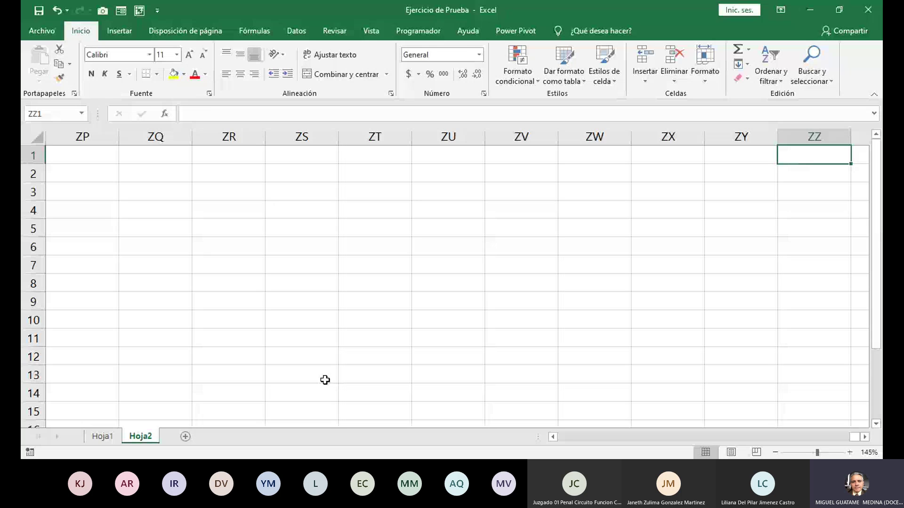
key("Right")
key("Right")
key("Right")
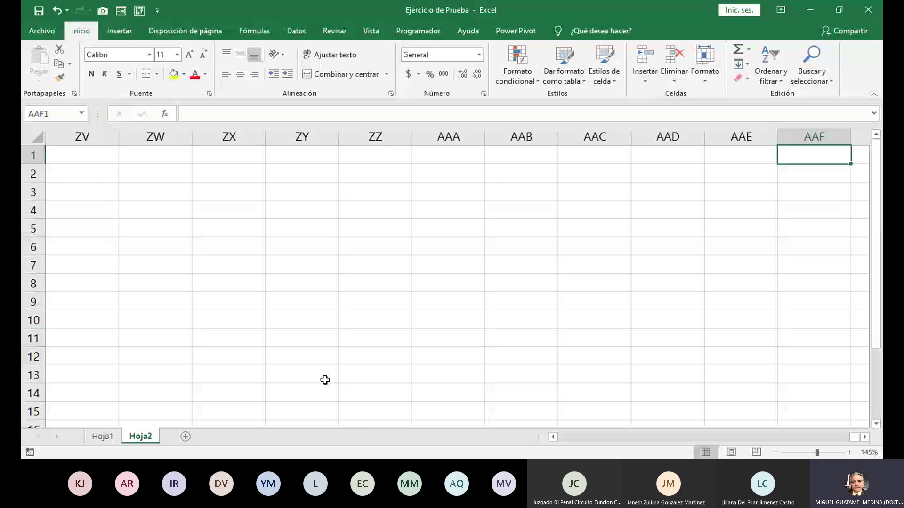
key("ctrl+Home")
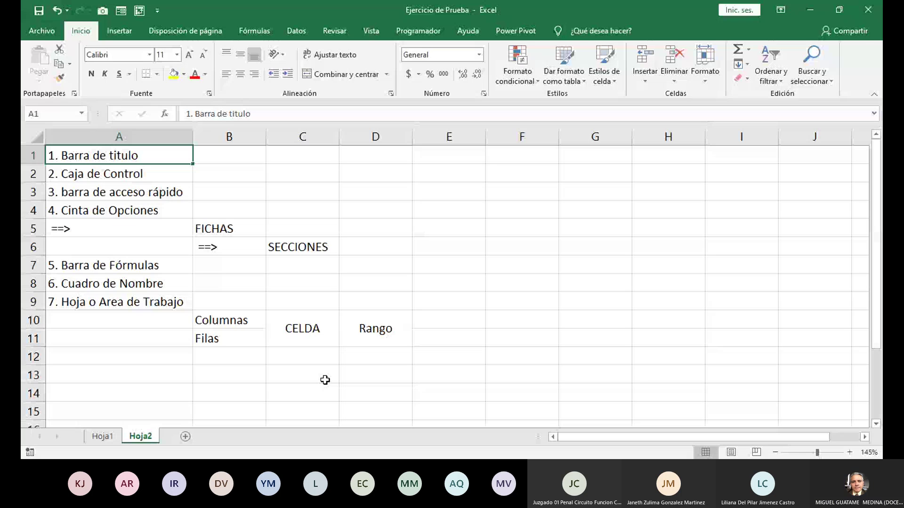
Step: Open the Archivo backstage view, then return to the worksheet with Esc
left_click(42, 31)
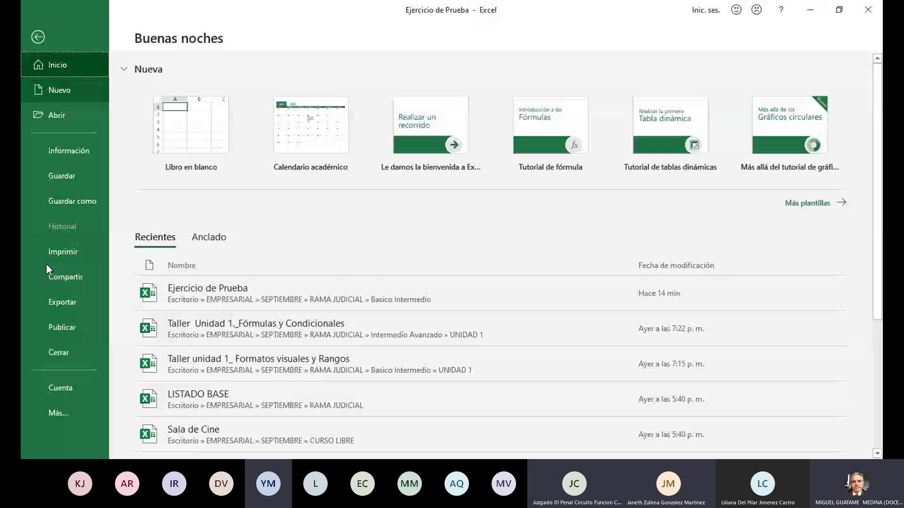
key("Escape")
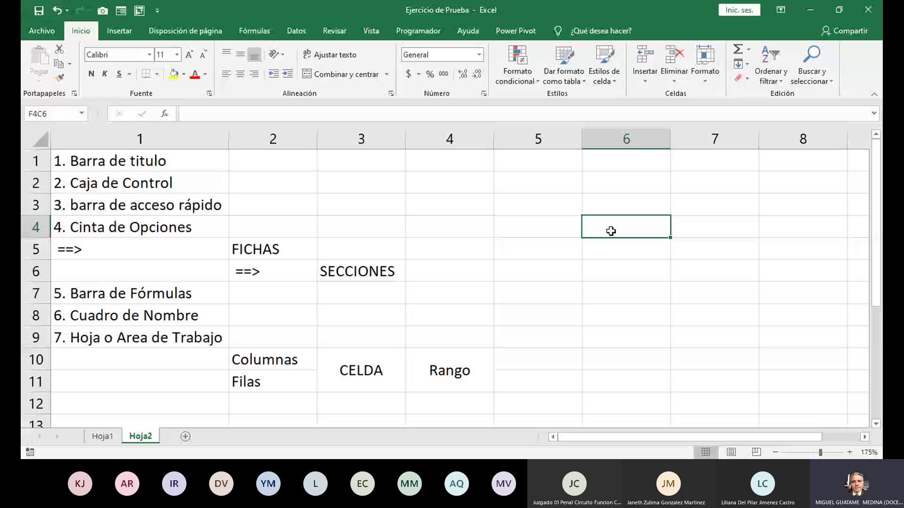
left_click(180, 138)
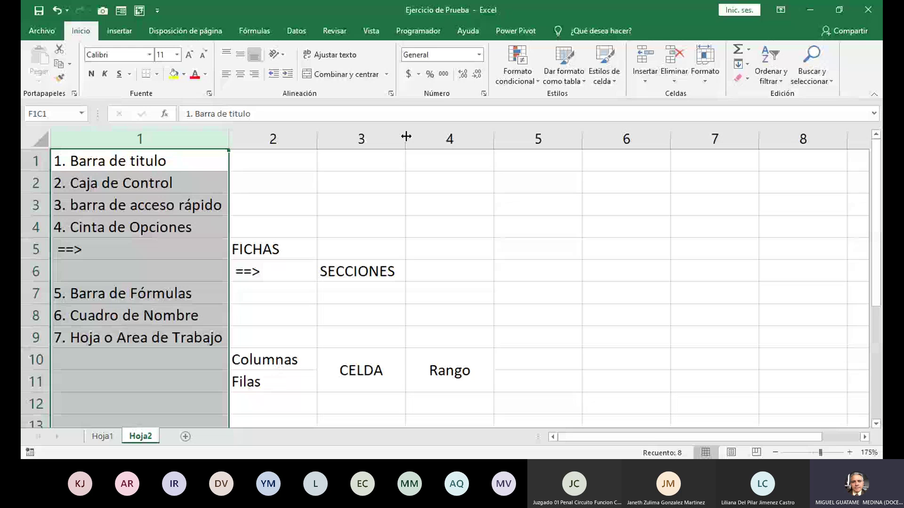
left_click(495, 205)
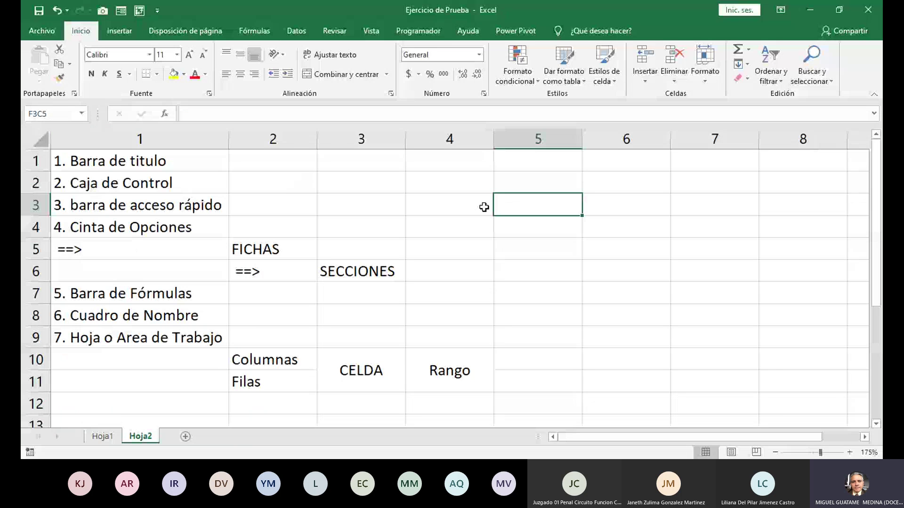
key("ctrl+Right")
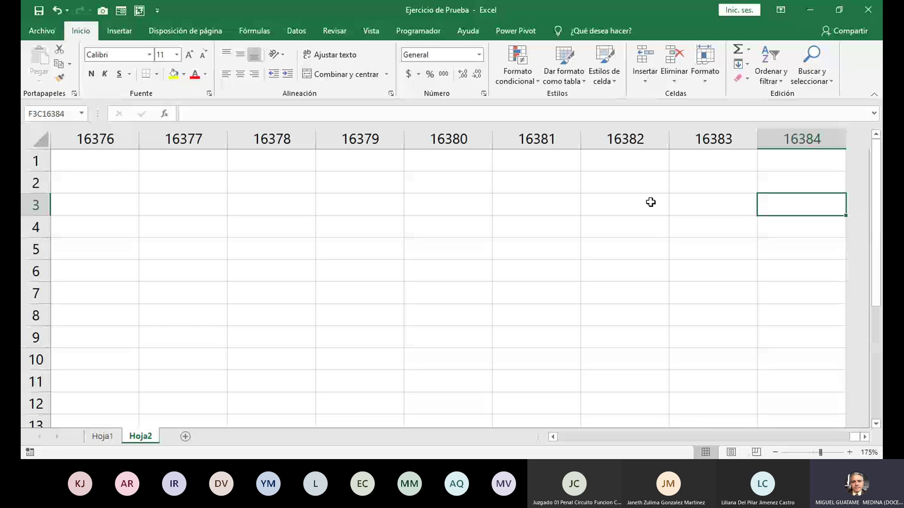
key("ctrl+Left")
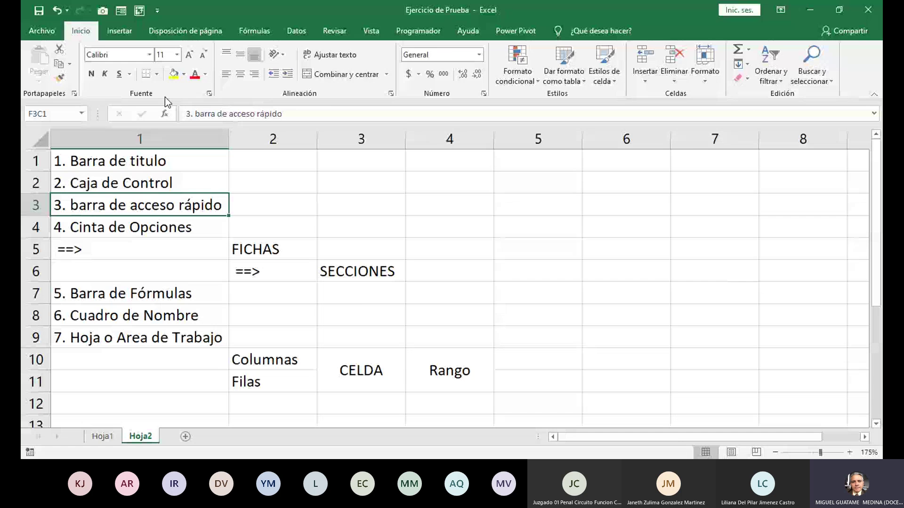
Step: Open the Opciones de Excel dialog from Archivo via Más... > Opciones
left_click(46, 34)
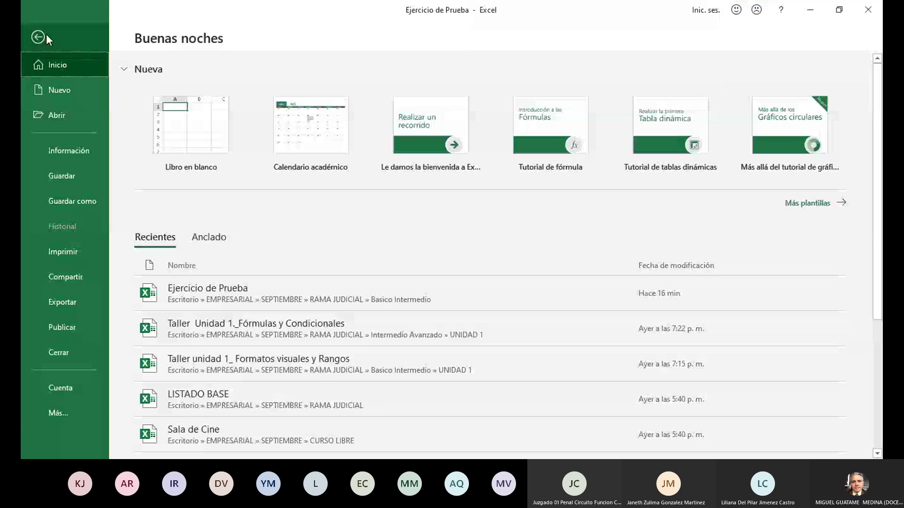
left_click(61, 412)
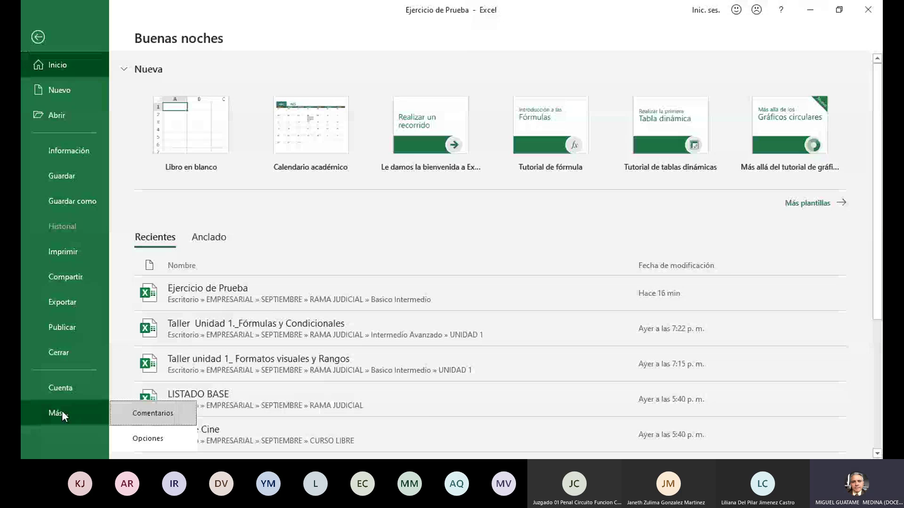
left_click(143, 439)
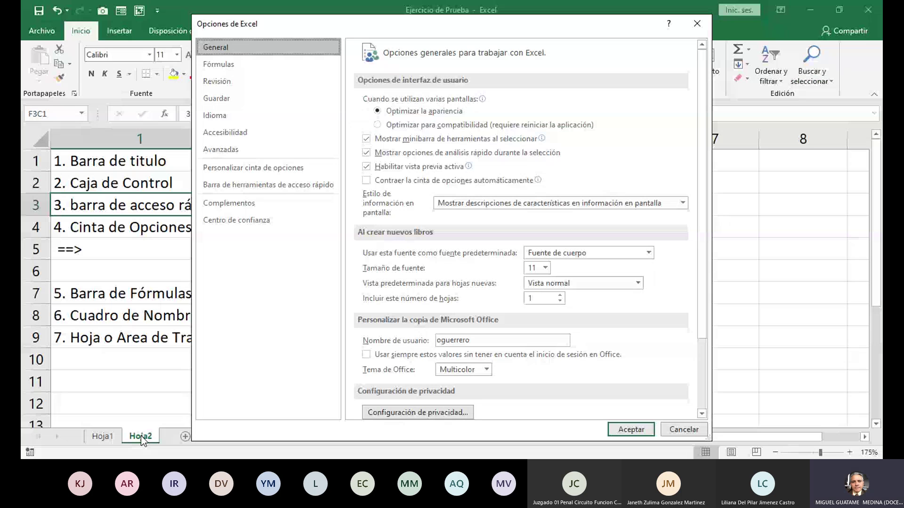
Step: Clear 'Estilo de referencia F1C1' in the Fórmulas options and apply to restore A1-style addresses
left_click_drag(223, 29, 230, 52)
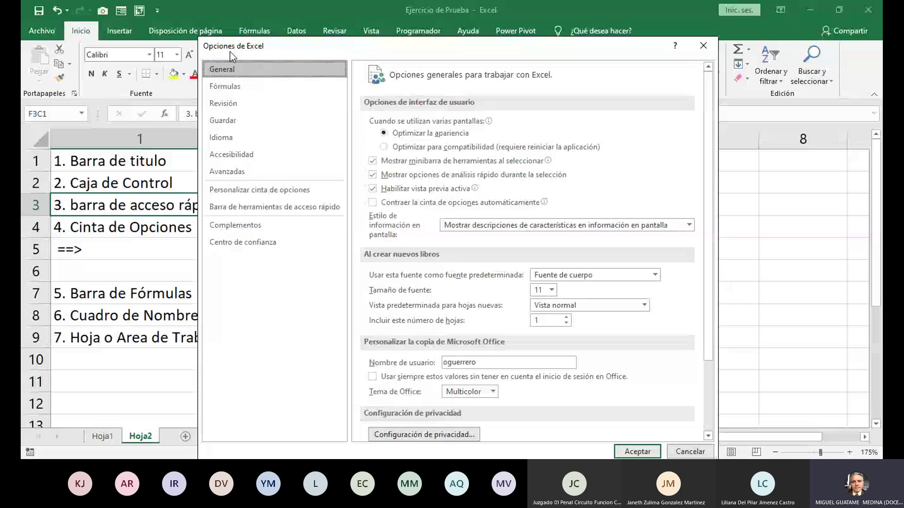
key("Return")
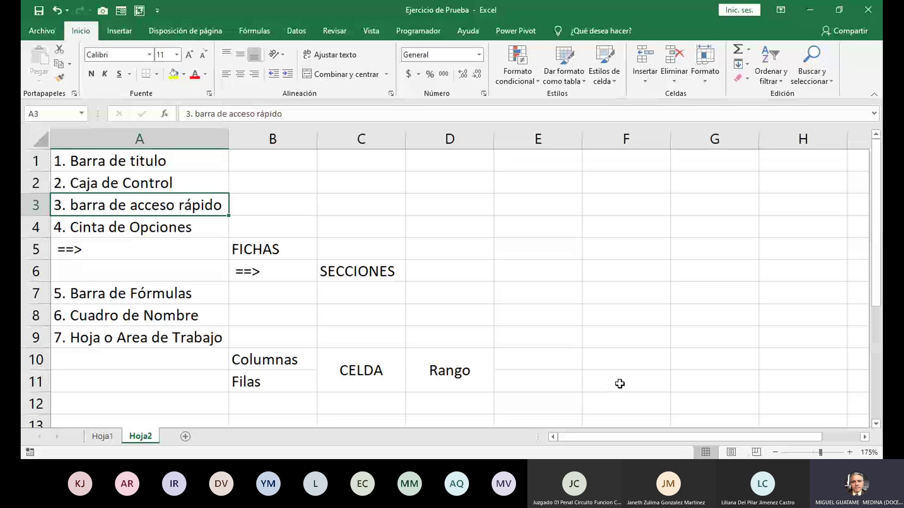
left_click(193, 226)
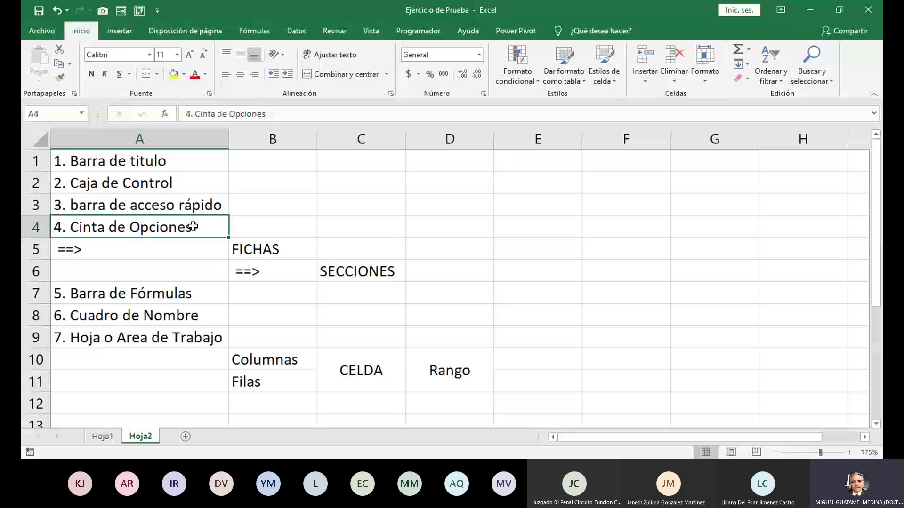
left_click(358, 271)
left_click(196, 318)
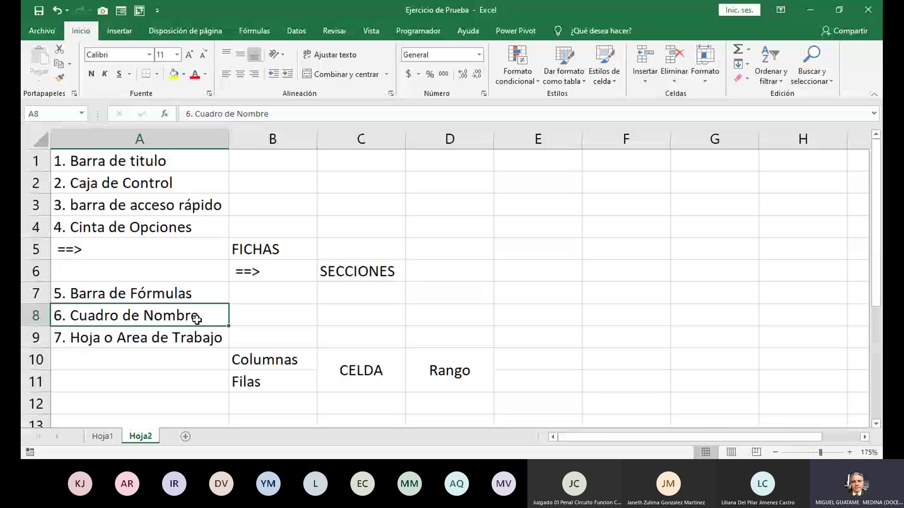
left_click(366, 375)
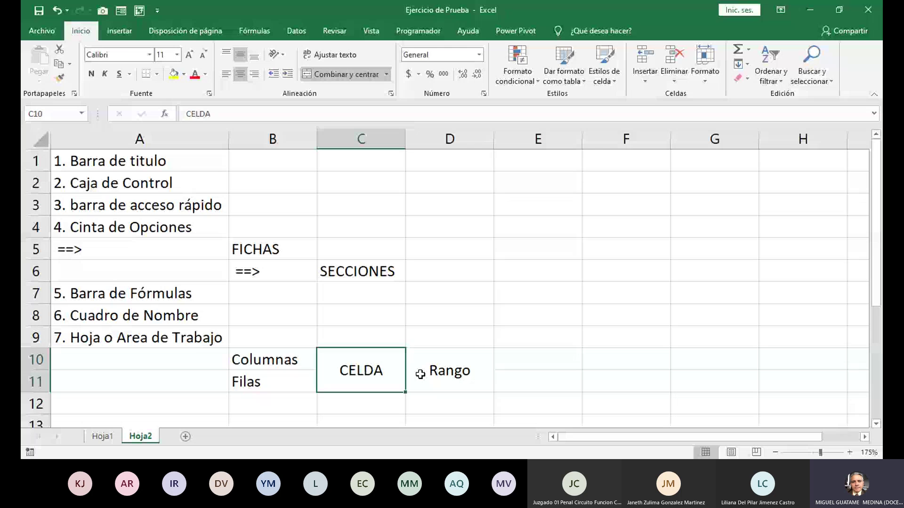
left_click(420, 374)
scroll(648, 322, "down", 2)
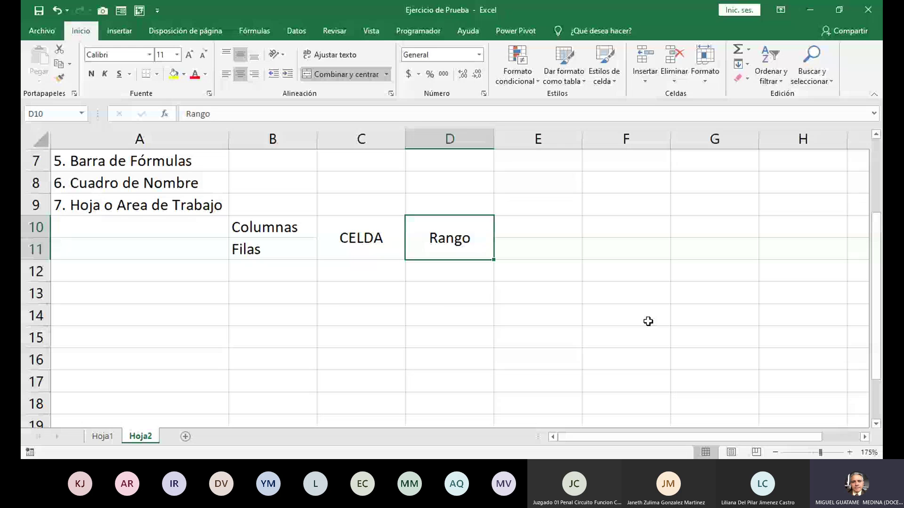
scroll(227, 358, "up", 1)
left_click(226, 359)
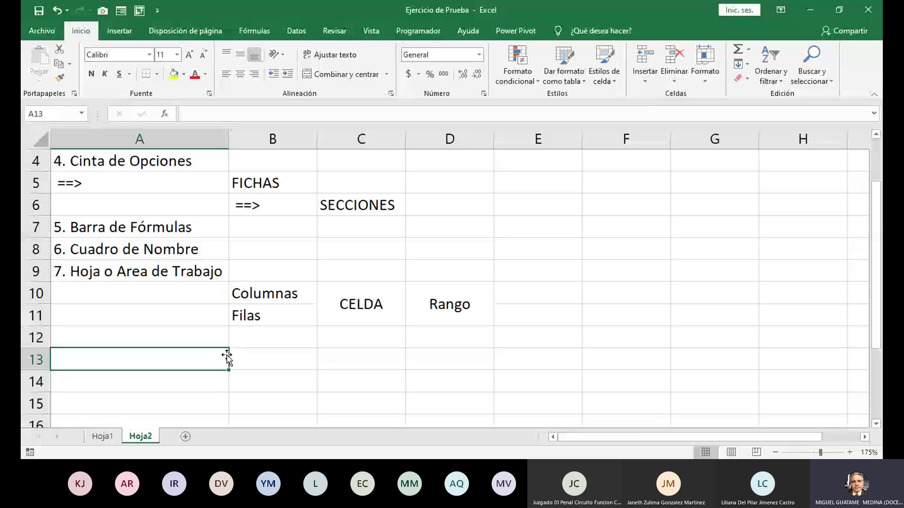
Step: Enter '8. Zoom' in A12, zoom the sheet in and out, then select A13
key("Up")
type("8, Zoom")
left_click(141, 114)
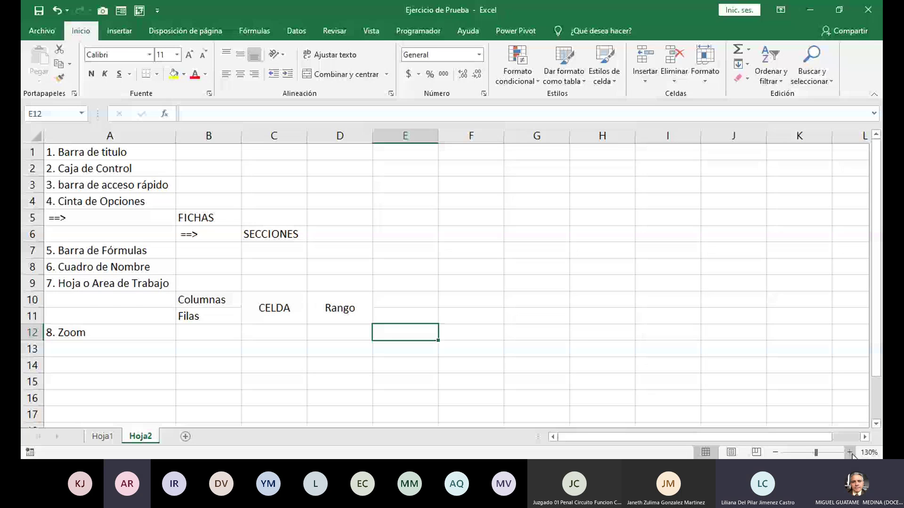
scroll(525, 239, "up", 1)
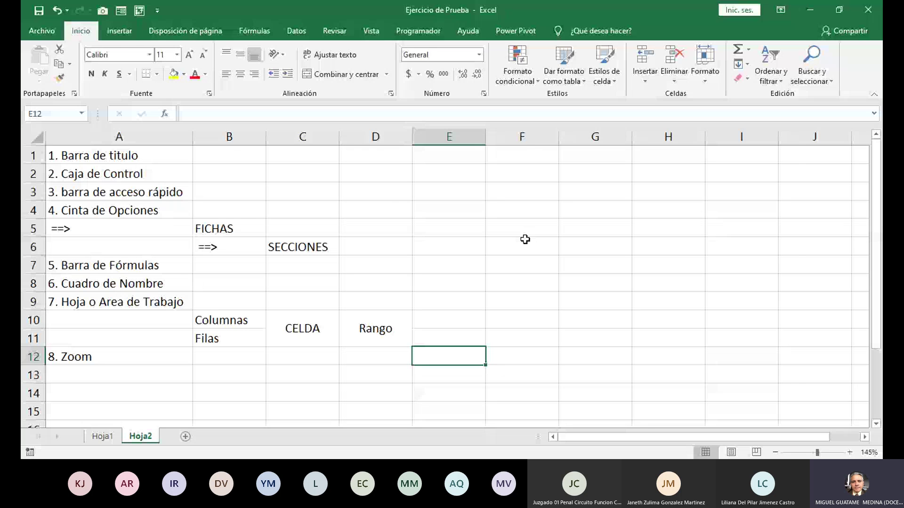
scroll(525, 239, "down", 2, "ctrl")
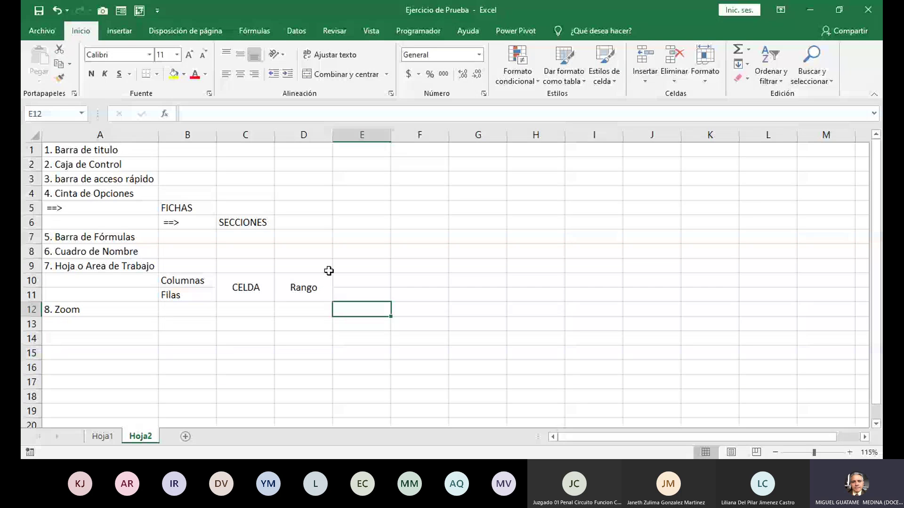
left_click(60, 323)
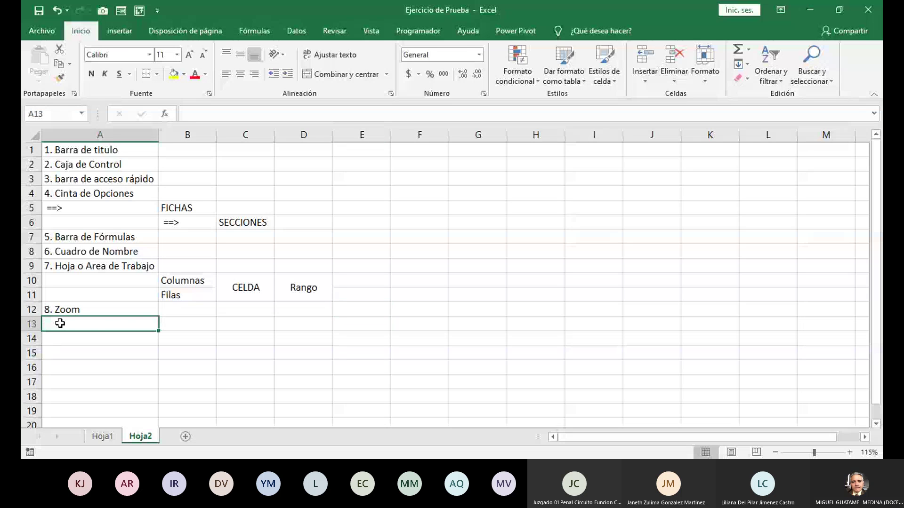
Step: Add '9. Barra de Estado' in A13, then enter 125 in B7 on Hoja1
type("9. Barra de Estado")
key("Tab")
key("Tab")
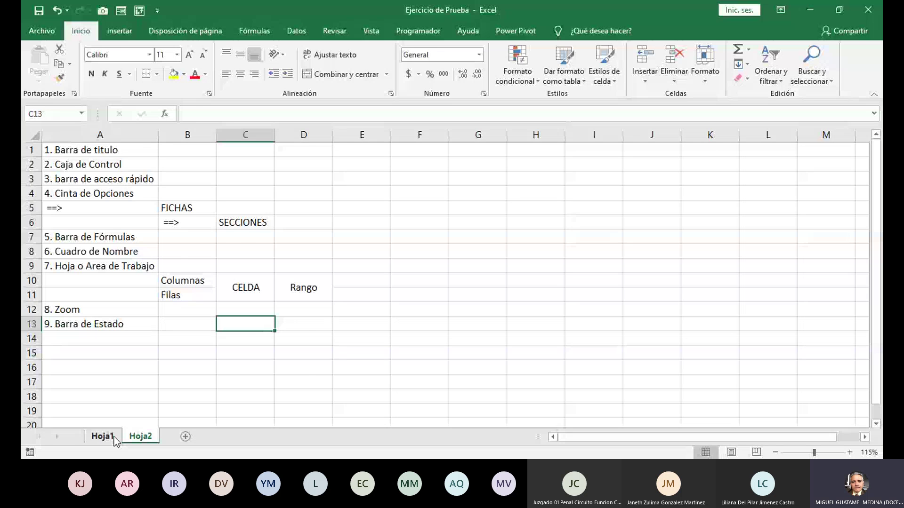
left_click(102, 436)
type("125")
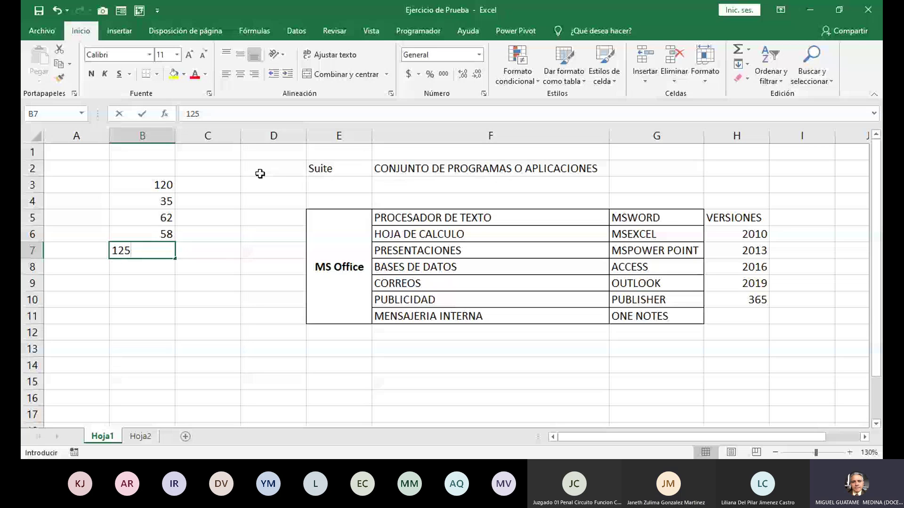
Step: Commit 125 in B7, then select B3:B7 to see average 80, count 5 and sum 400
left_click(140, 184)
scroll(140, 184, "up", 6)
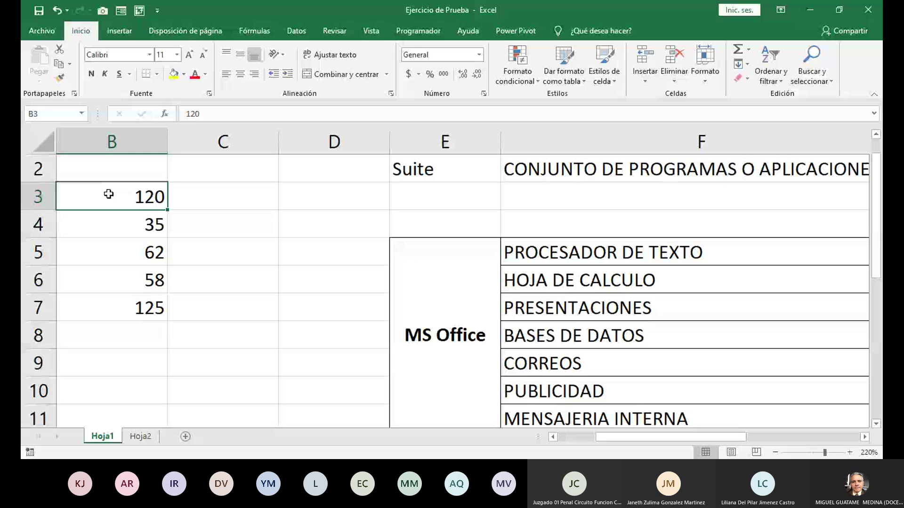
left_click_drag(109, 194, 128, 311)
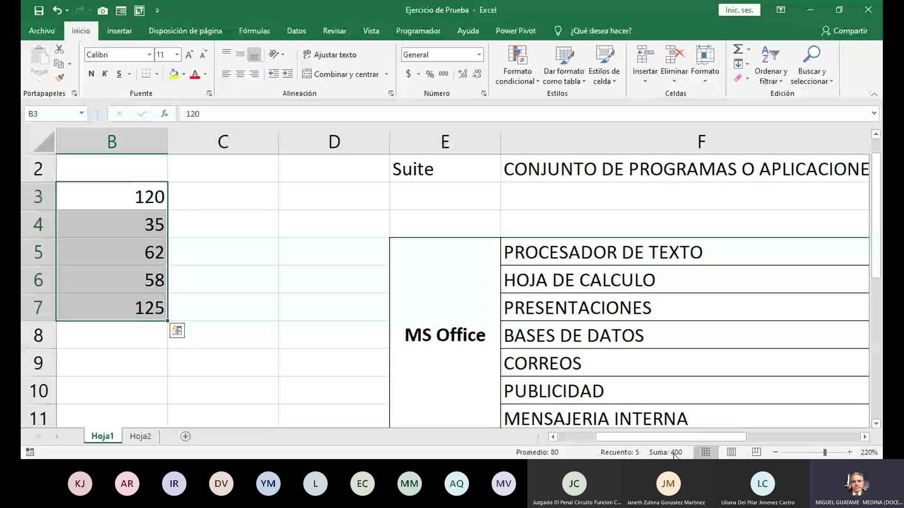
left_click_drag(607, 252, 605, 307)
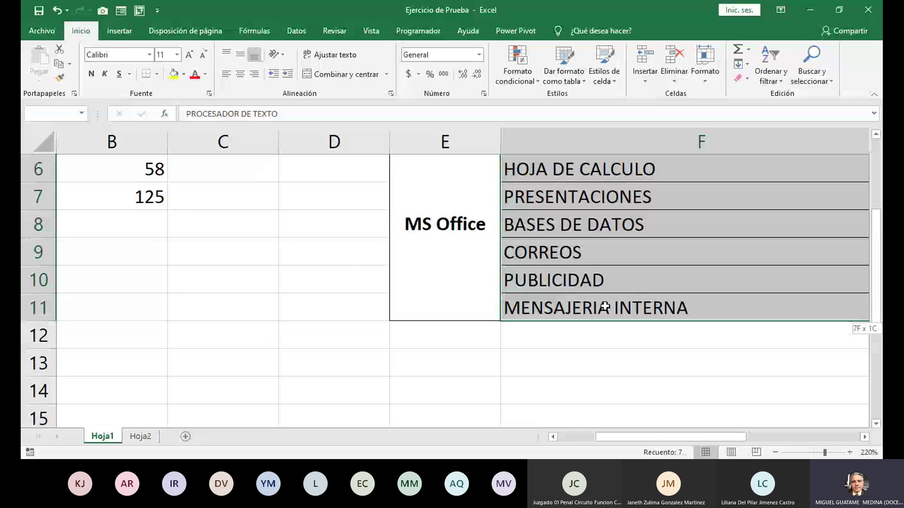
left_click_drag(604, 307, 605, 307)
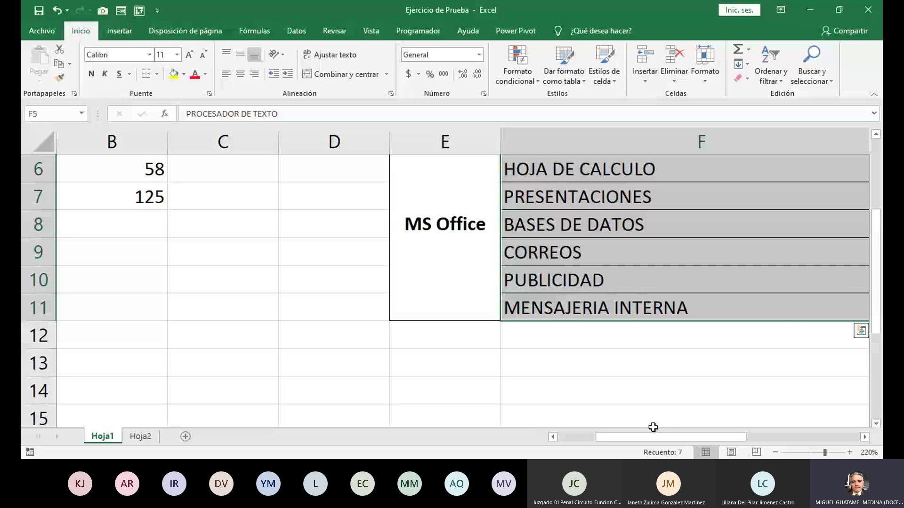
scroll(665, 412, "up", 1)
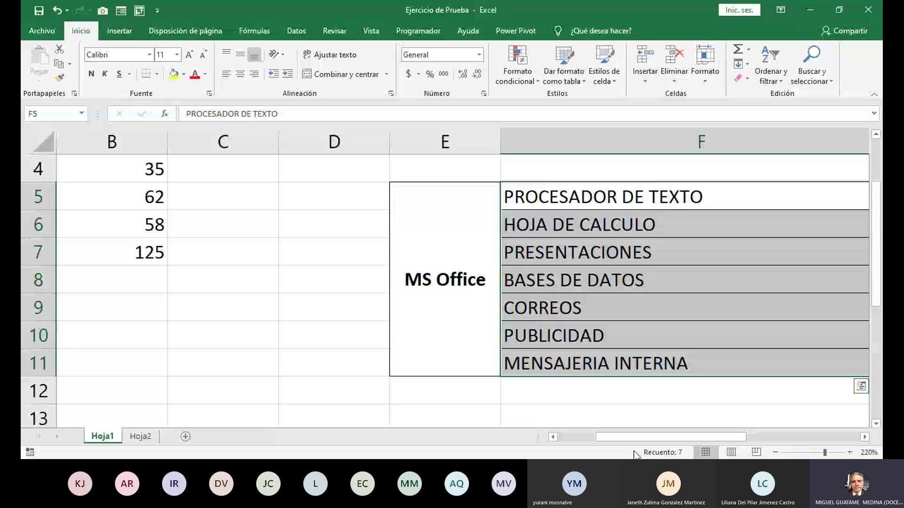
left_click(376, 305)
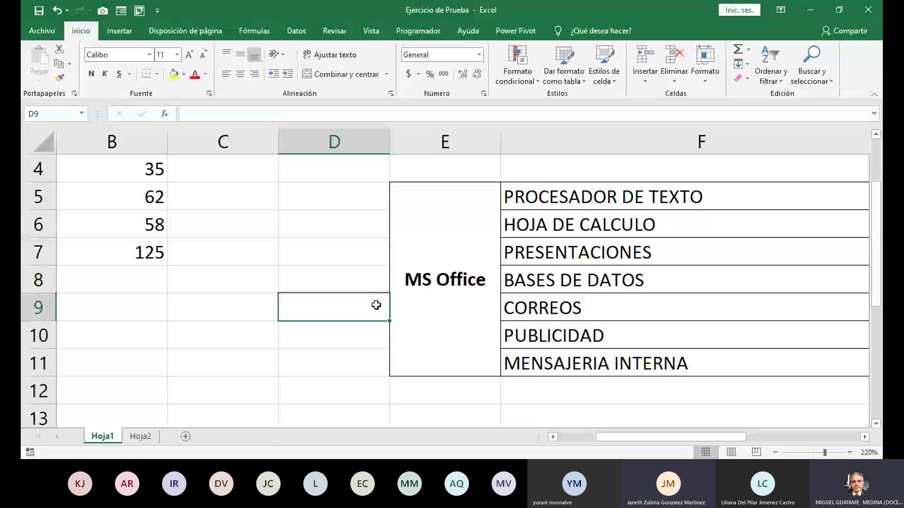
left_click_drag(111, 169, 141, 252)
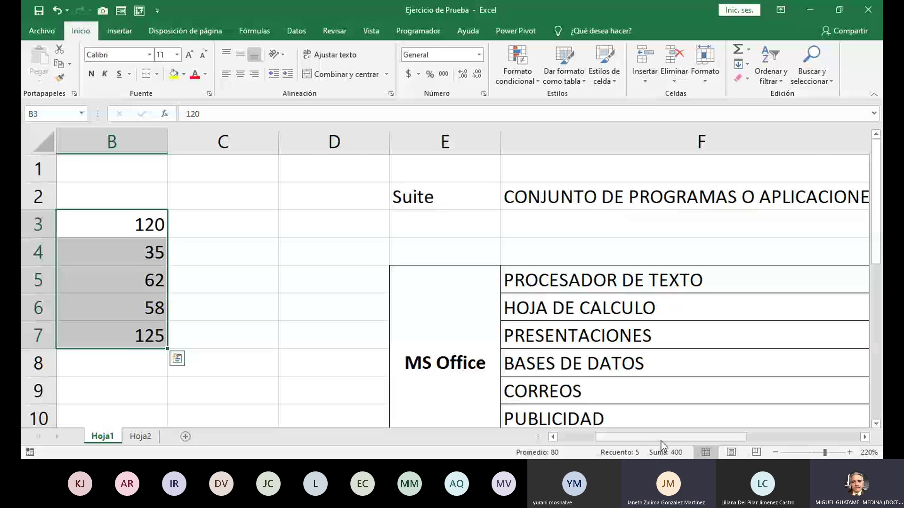
scroll(635, 309, "down", 3, "ctrl")
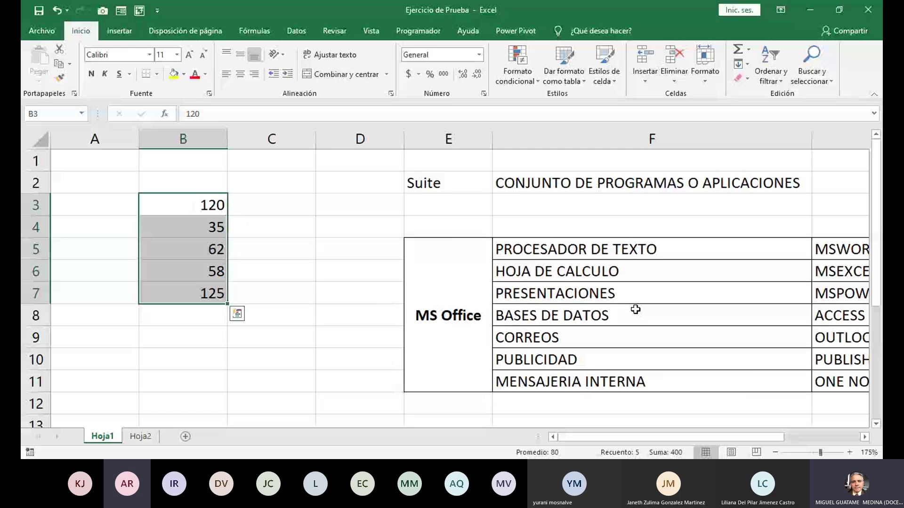
scroll(635, 309, "down", 1, "ctrl")
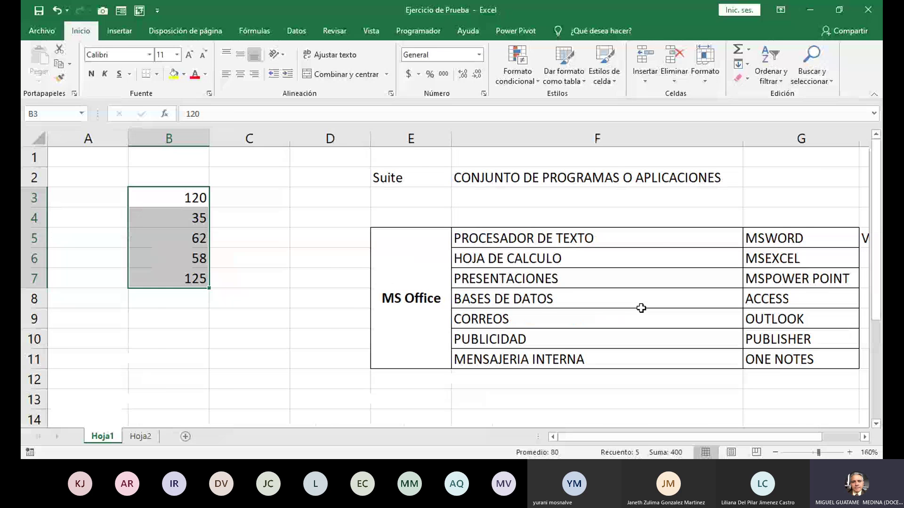
scroll(641, 308, "down", 3, "ctrl")
left_click(505, 372)
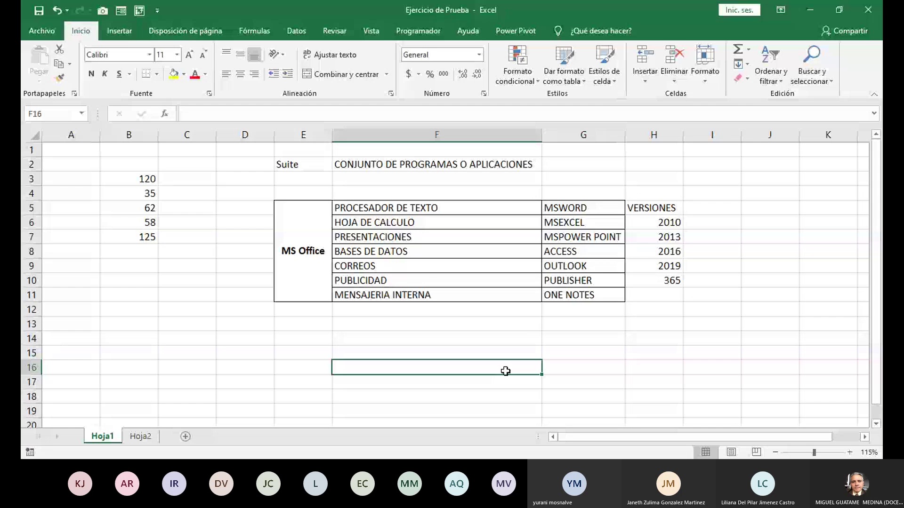
left_click(770, 222)
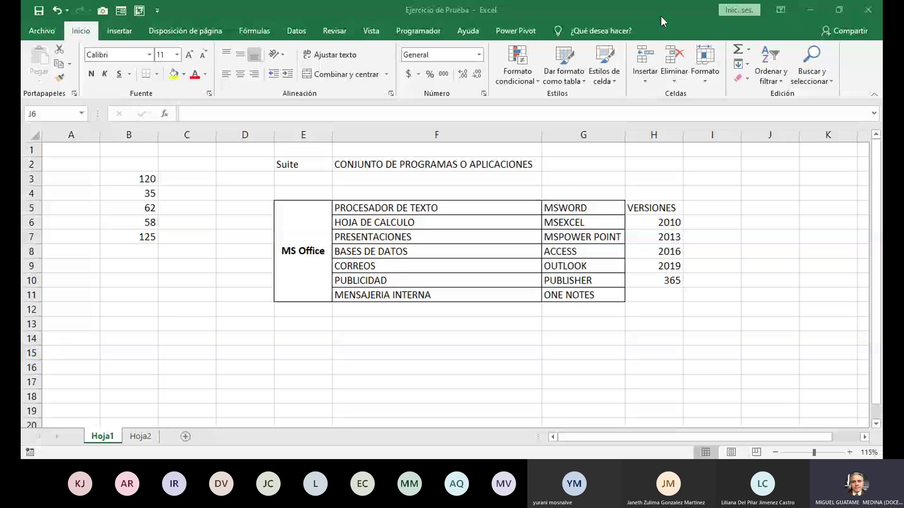
Step: Bring the workbook back into focus and return to the Hoja1 sheet
left_click(660, 20)
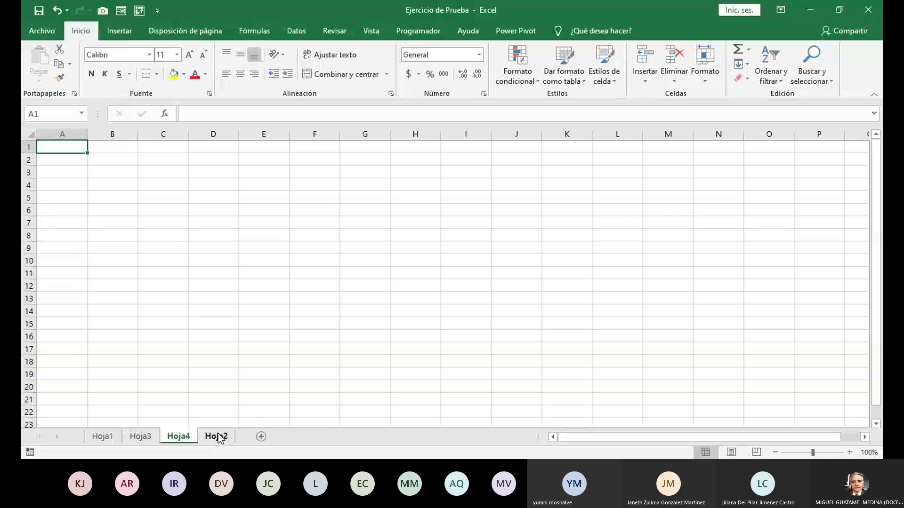
left_click(102, 436)
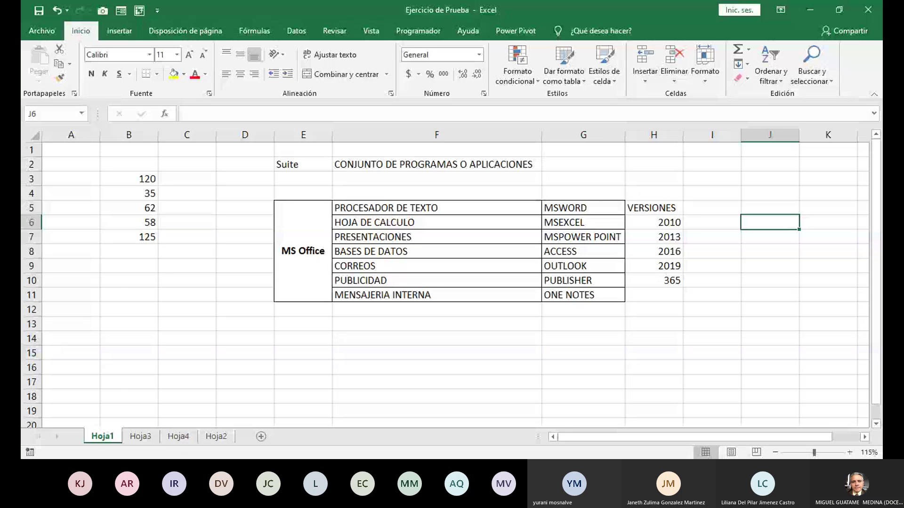
Step: Rename the Hoja1 sheet to 'SUITE DE OFFICE'
right_click(98, 437)
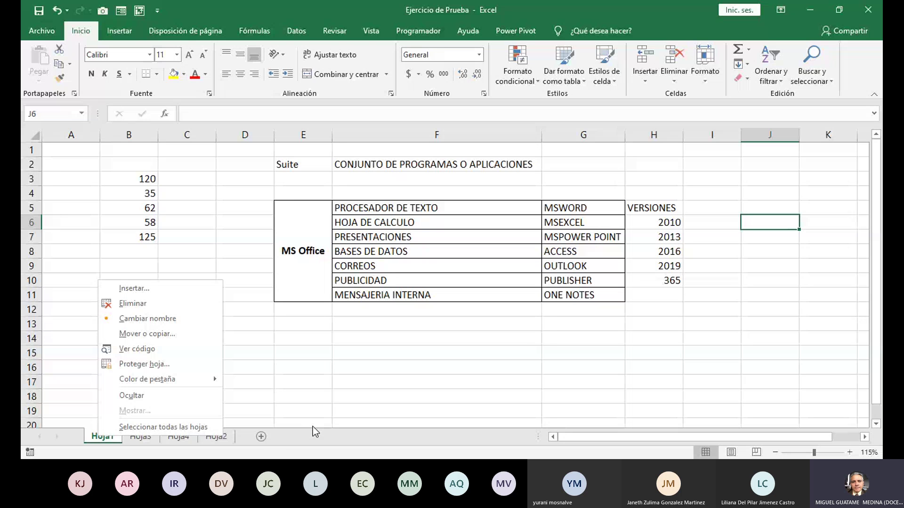
left_click(131, 319)
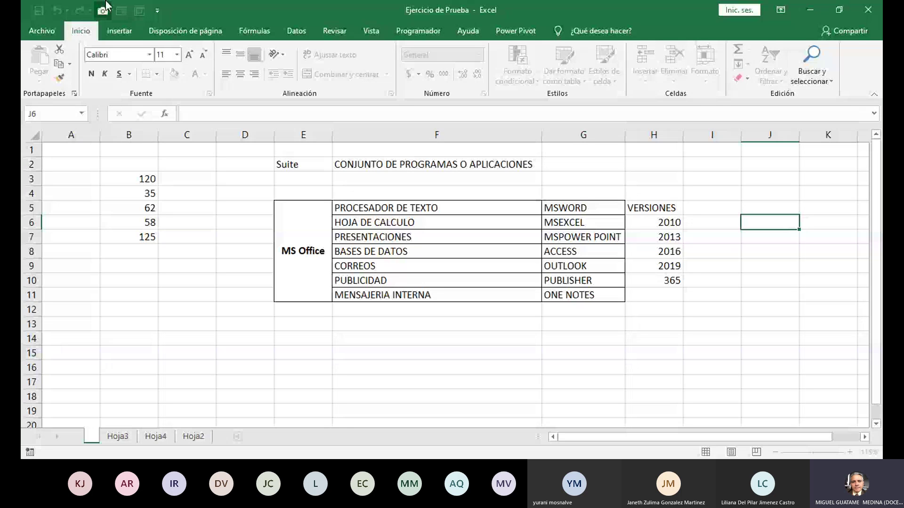
type("SU")
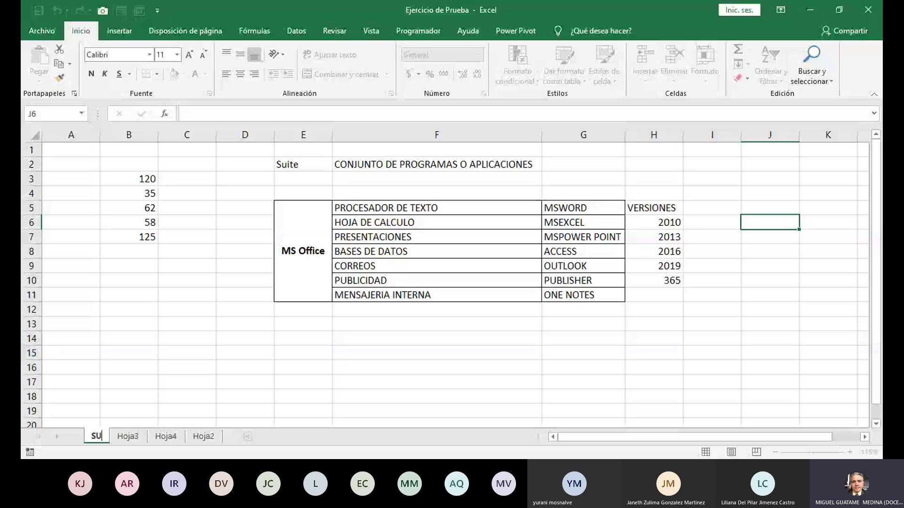
type("ITE DE OFFICE")
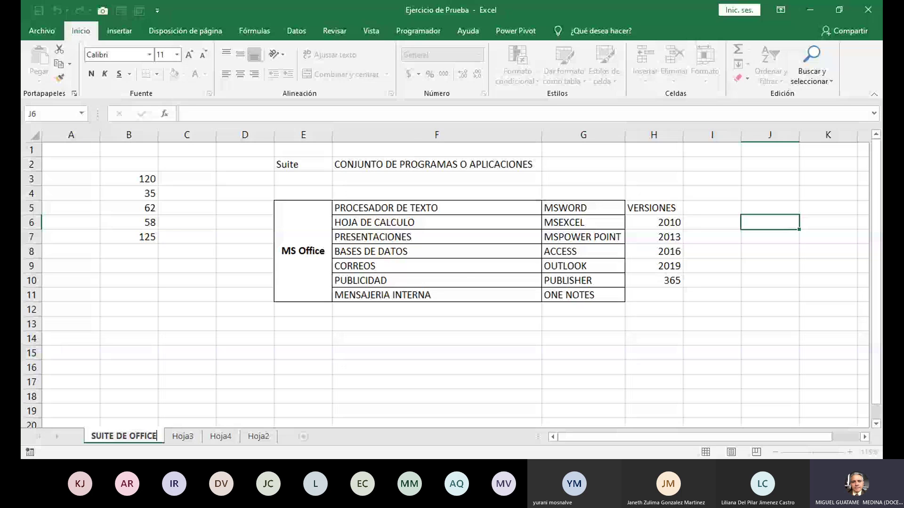
left_click(183, 436)
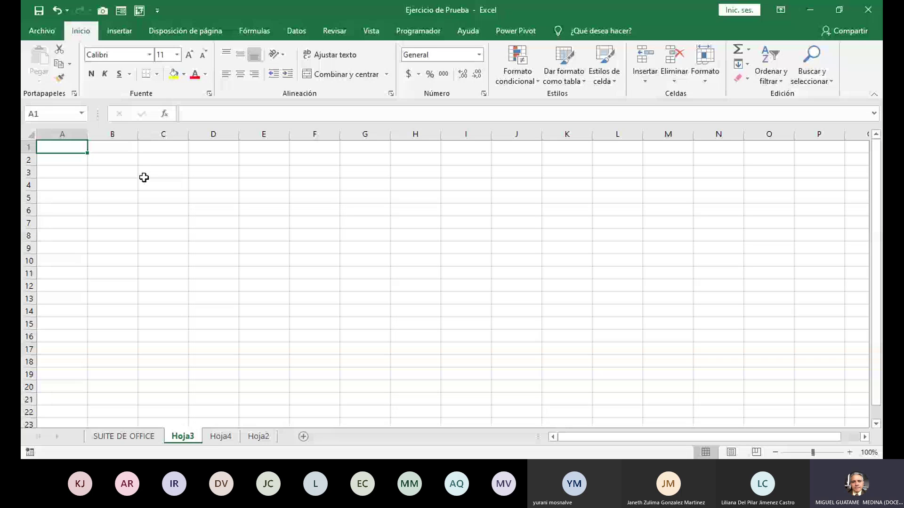
Step: Rename the Hoja3 sheet to 'Ejercicio Libre 1'
double_click(196, 441)
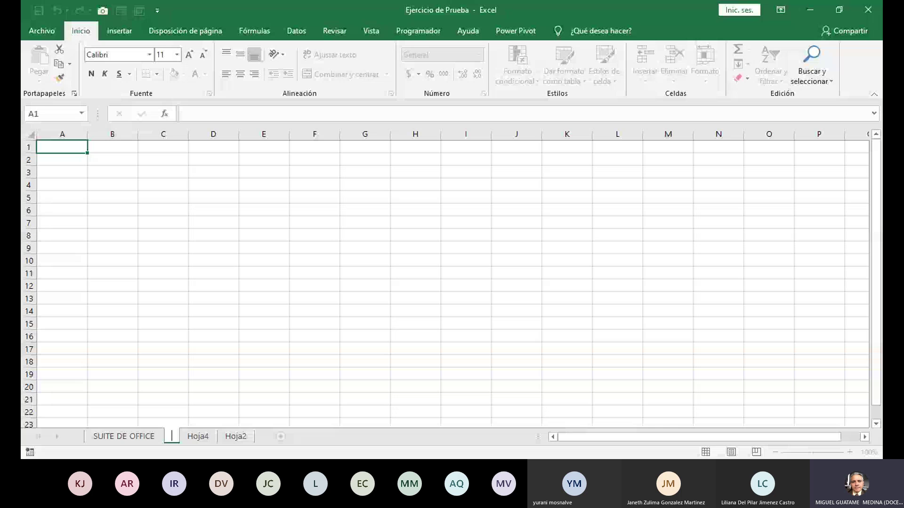
type("Ejercfi")
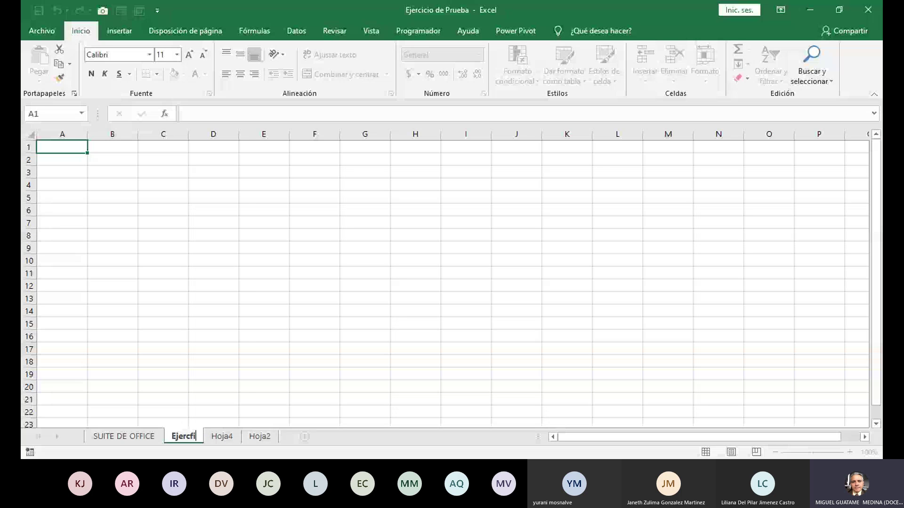
key("BackSpace")
key("BackSpace")
type("icio Libre 1")
key("Return")
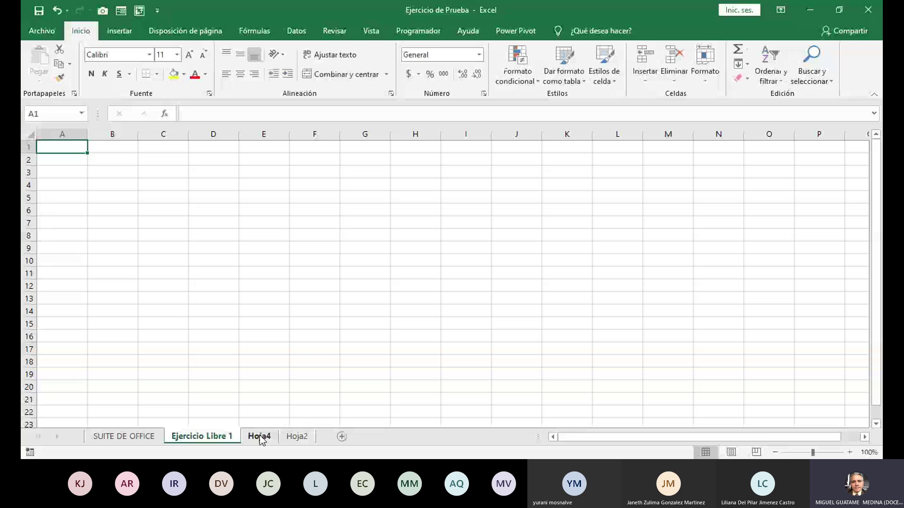
Step: Rename the Hoja4 sheet to 'Ejercicio Libre 2'
left_click(265, 437)
right_click(266, 438)
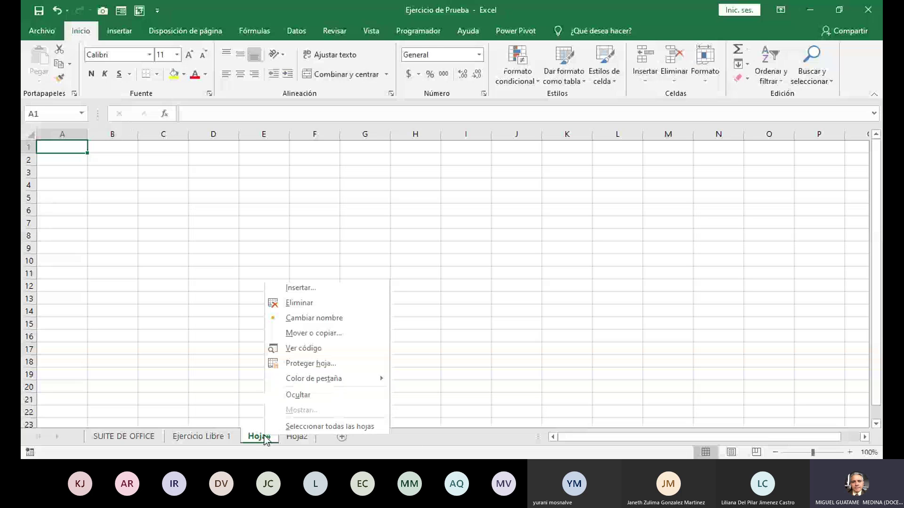
left_click(328, 319)
type("Ejercicio Libre")
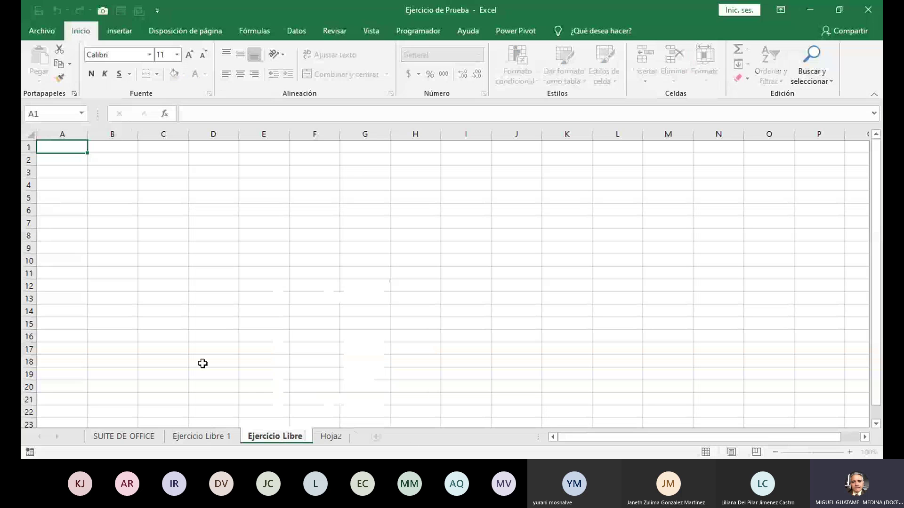
type(" 2")
Step: Confirm 'Ejercicio Libre 2' and name the Hoja2 sheet 'Componentes de Hoja de Excel'
key("Return")
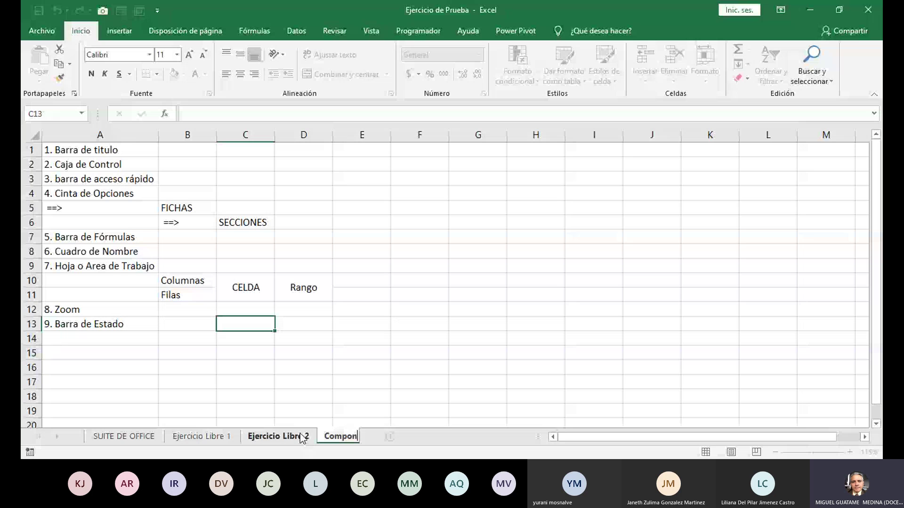
type("entes de Hoja de Excel")
key("Return")
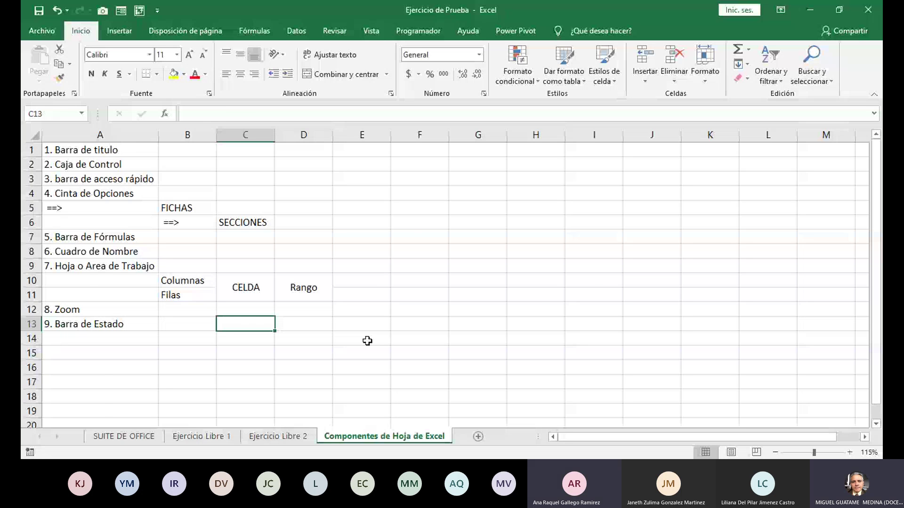
Step: Cycle from SUITE DE OFFICE through the sheets with Ctrl+Page Down, ending on Ejercicio Libre 2
left_click(124, 436)
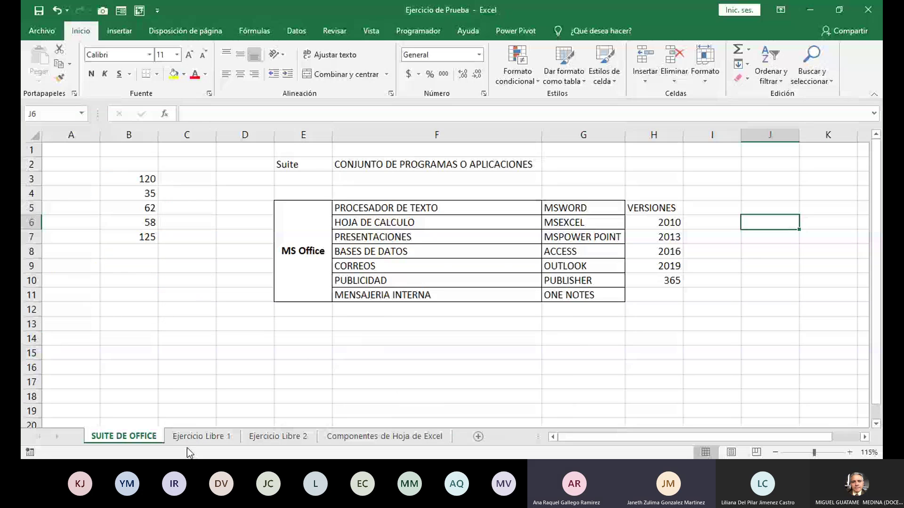
key("ctrl+shift+Page_Down")
key("ctrl+shift+Page_Down")
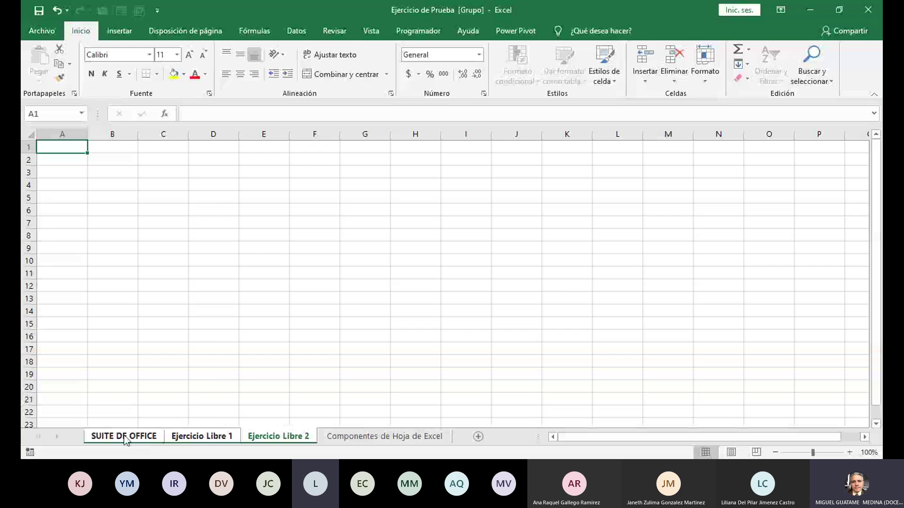
key("ctrl+Page_Down")
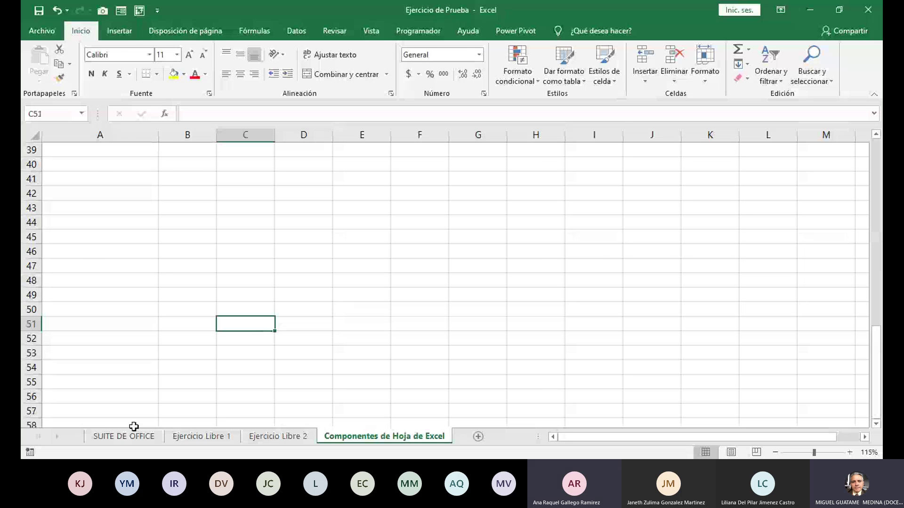
left_click(134, 427)
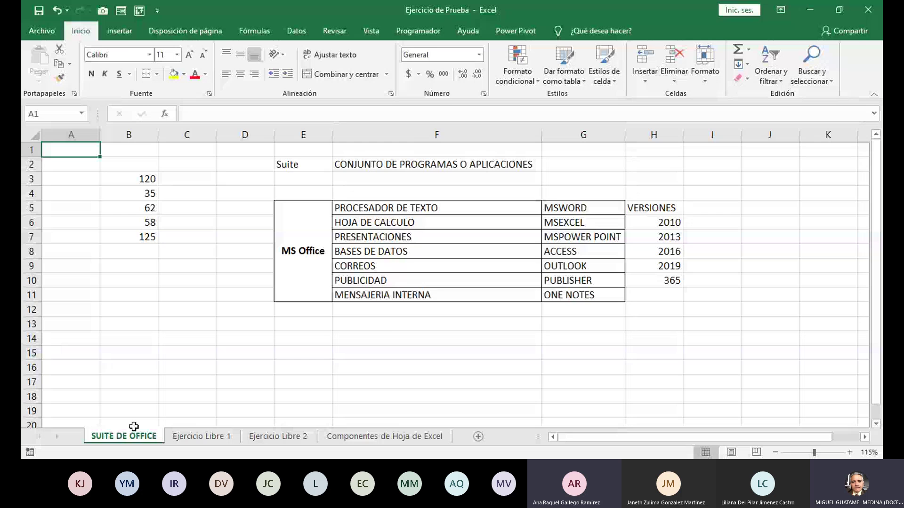
key("ctrl+Page_Down")
key("ctrl+Page_Down")
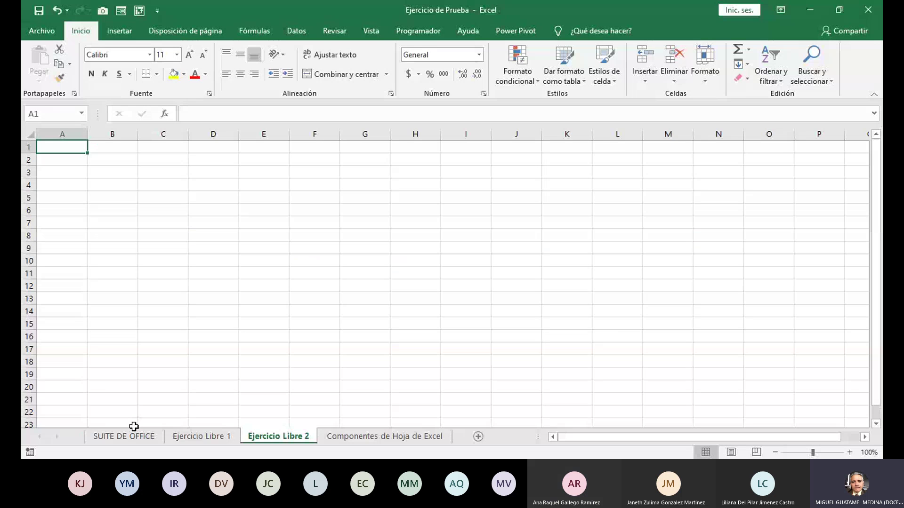
Step: On the Componentes sheet, enter Ctrl and Page Up in row 16
key("ctrl+Page_Down")
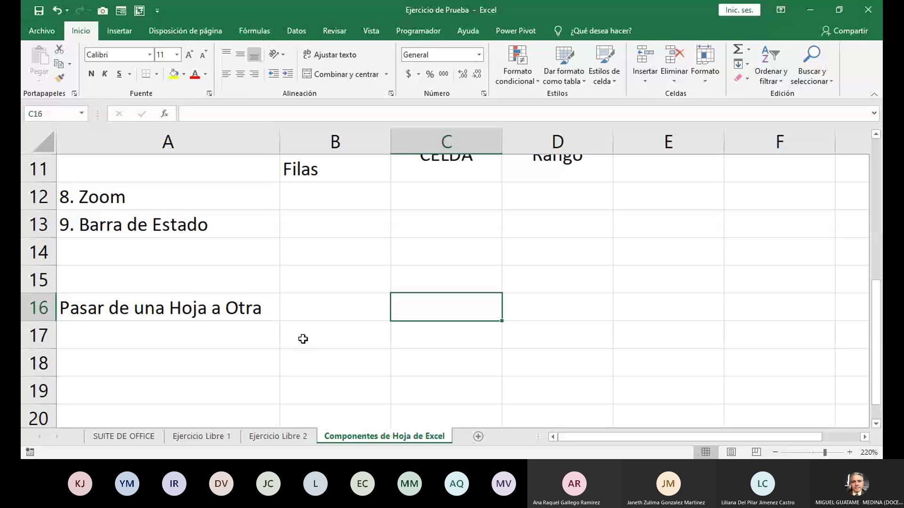
type("C")
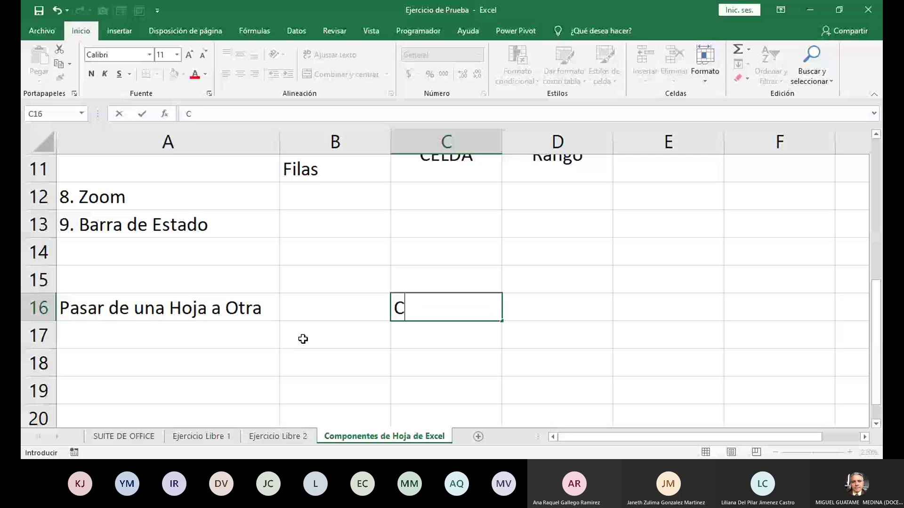
type("trl")
key("Tab")
type("P")
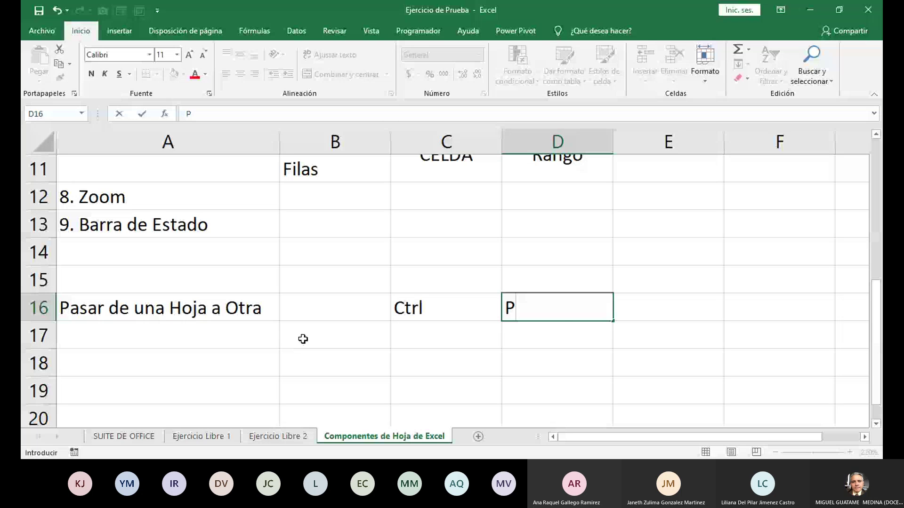
type("age Up")
key("Return")
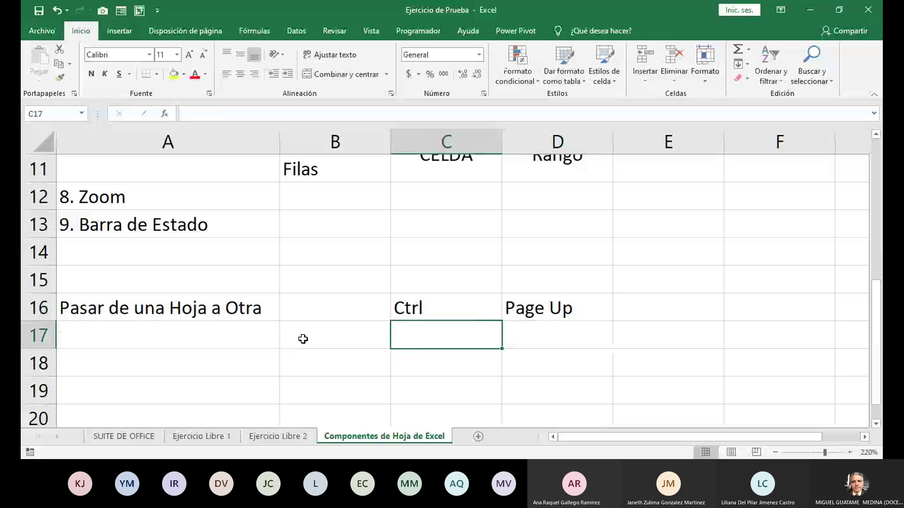
Step: Enter Ctrl in C17 and Page Down in D17, then move to E16
type("Ctrl")
key("Tab")
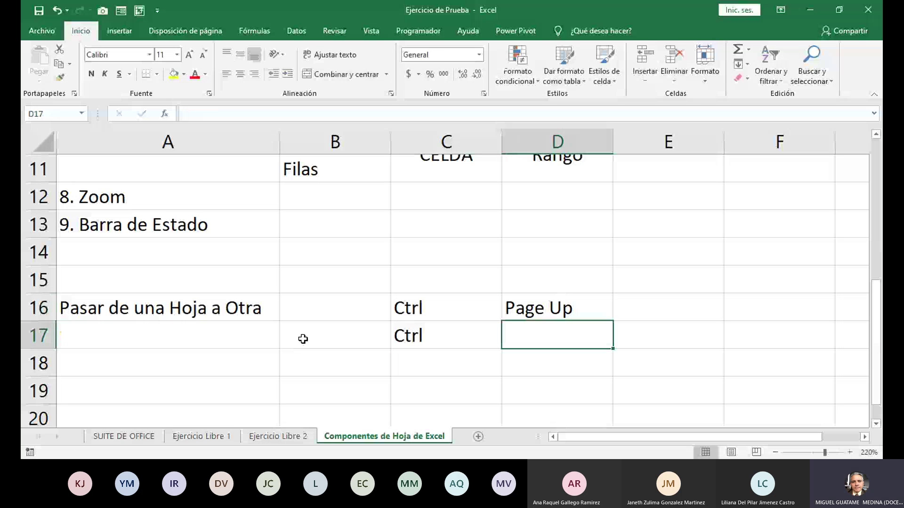
type("Pa")
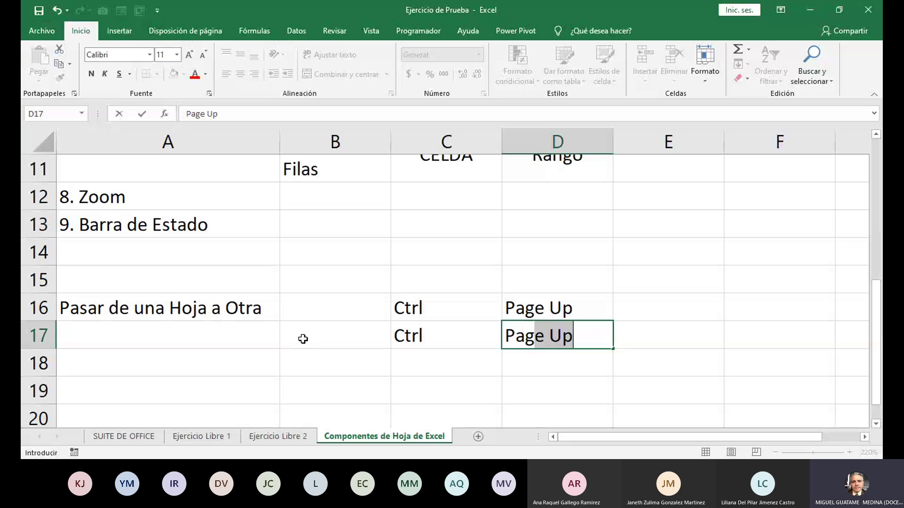
type("ge")
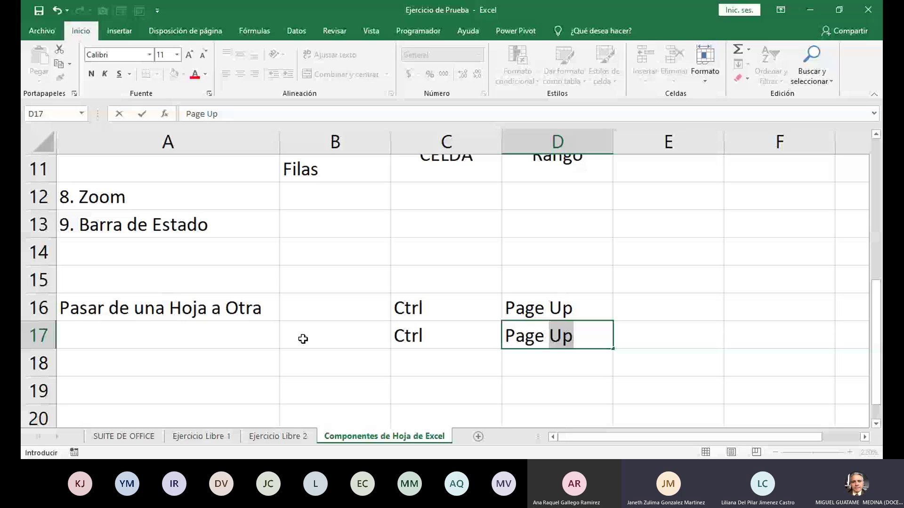
type("Down")
key("Return")
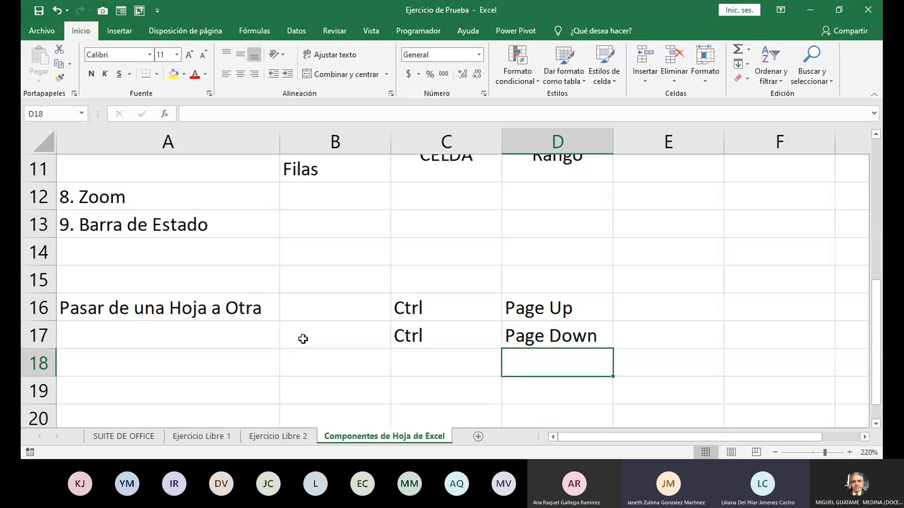
key("Up")
key("Up")
key("Right")
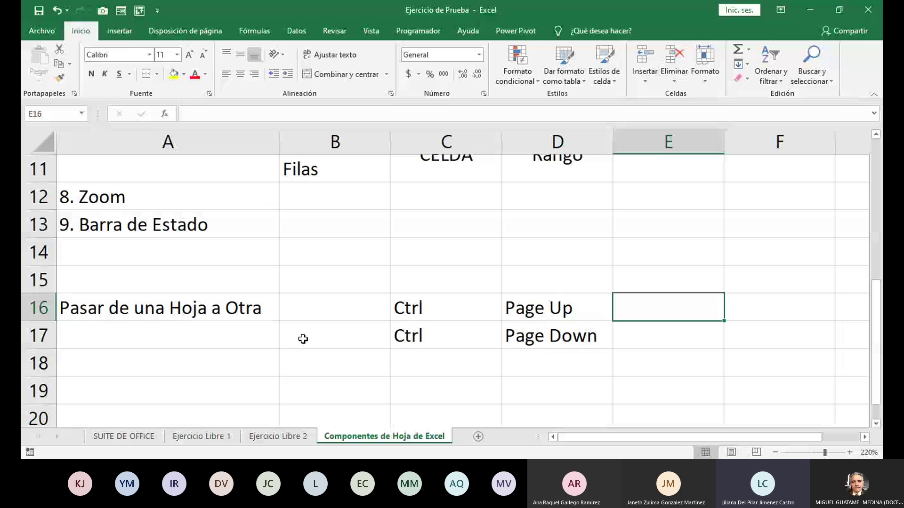
Step: Enter RePag in E16 and AvPag in E17, then move back to C16
type("Re")
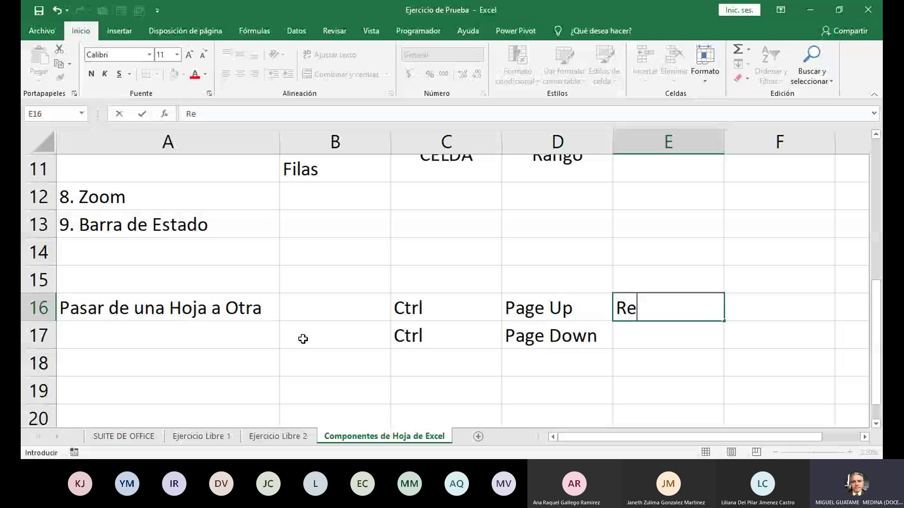
type("Pag")
key("Return")
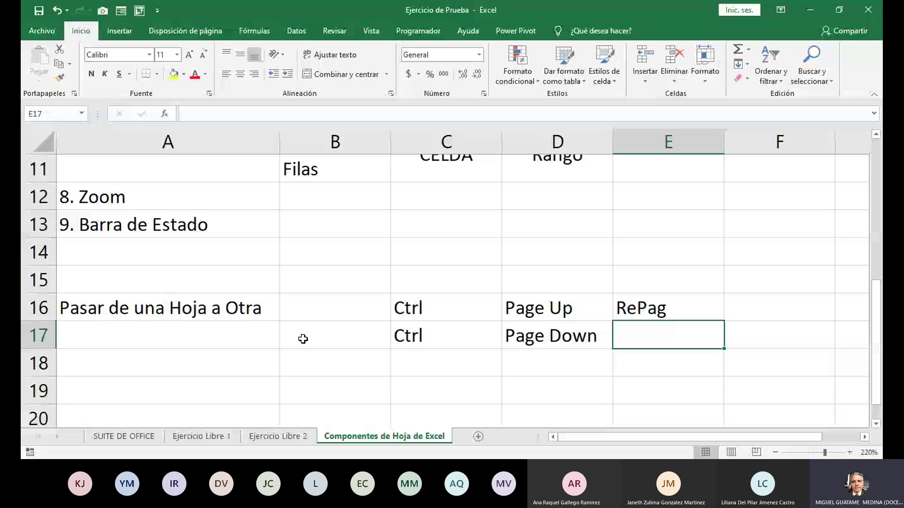
type("AvPag")
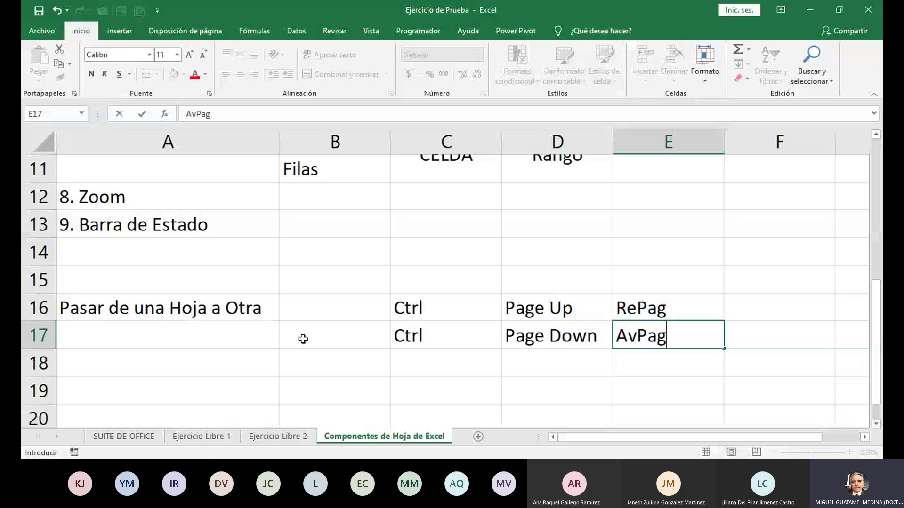
key("Return")
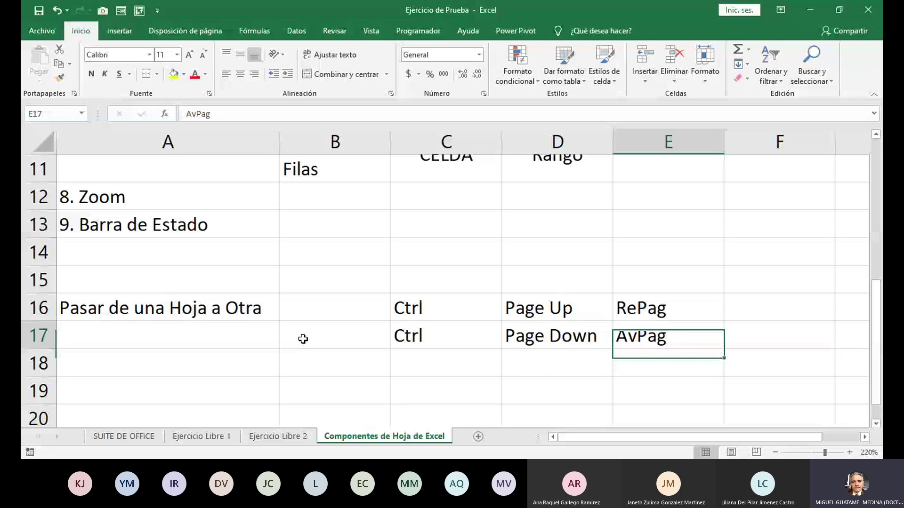
key("Up")
key("Left")
key("Left")
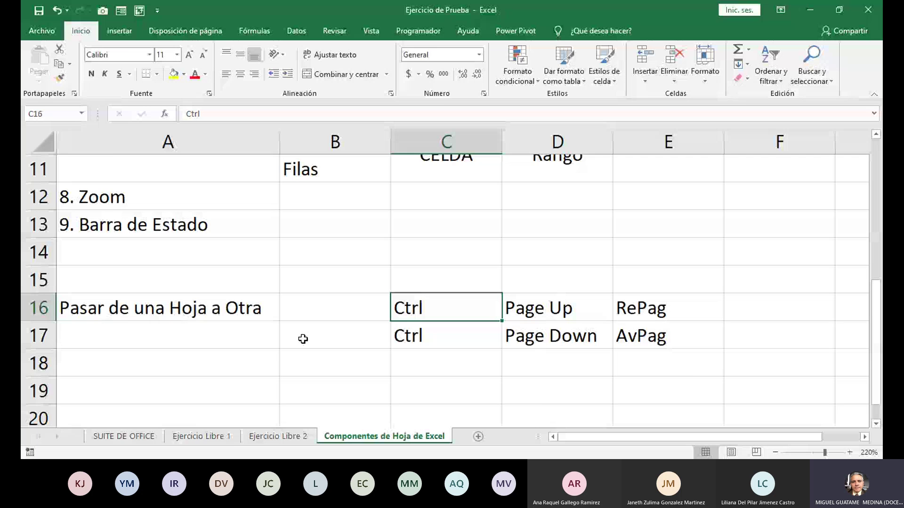
left_click(228, 440)
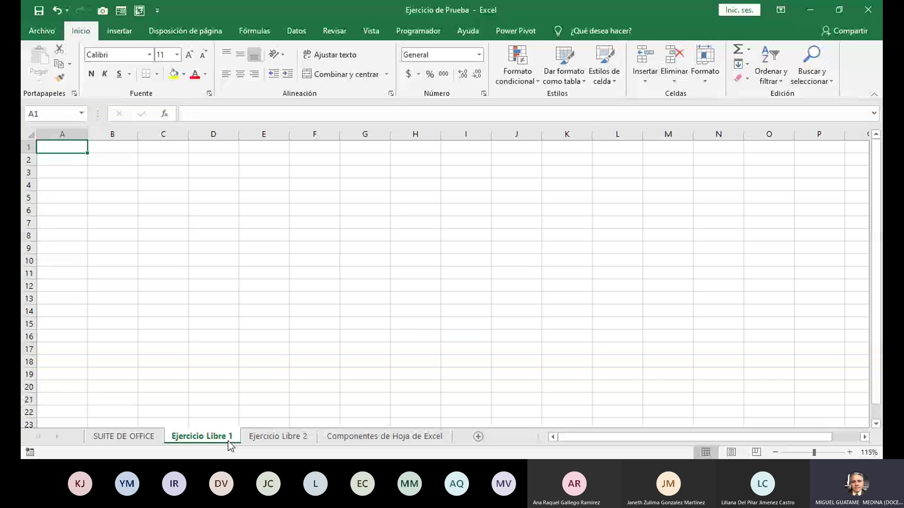
key("ctrl+Page_Down")
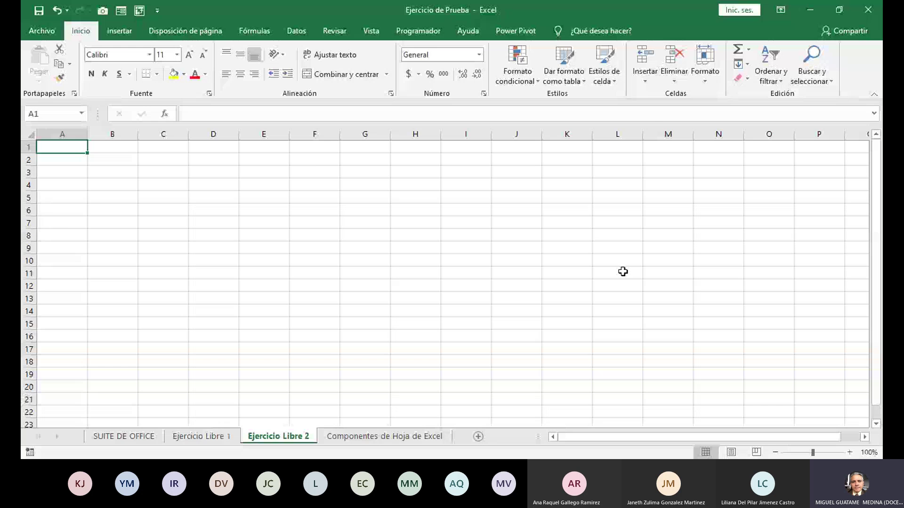
key("ctrl+Page_Down")
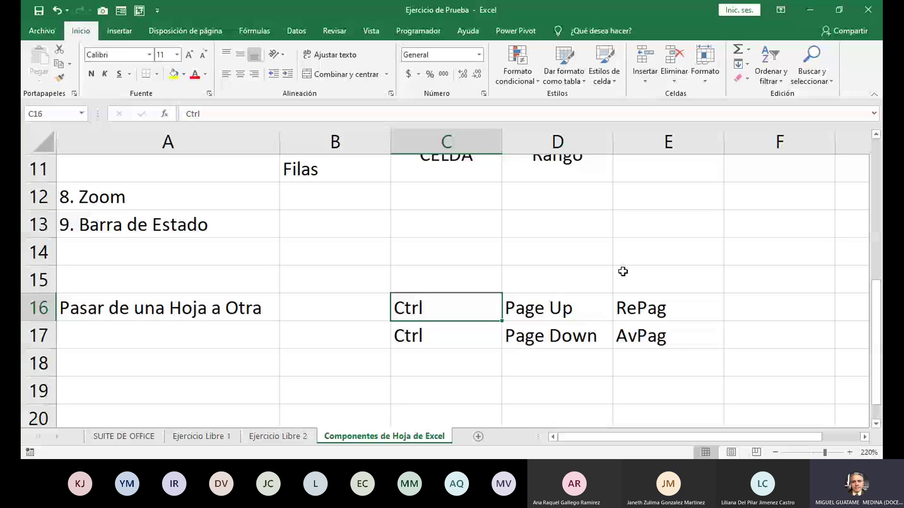
key("Down")
key("Down")
key("Left")
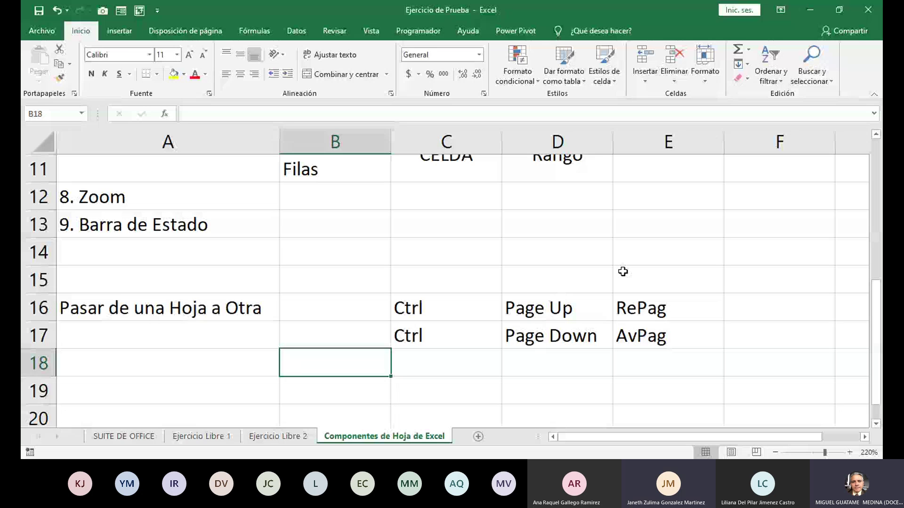
Step: Enter 'Permite ir a una celda especifica' in cell A19
key("Return")
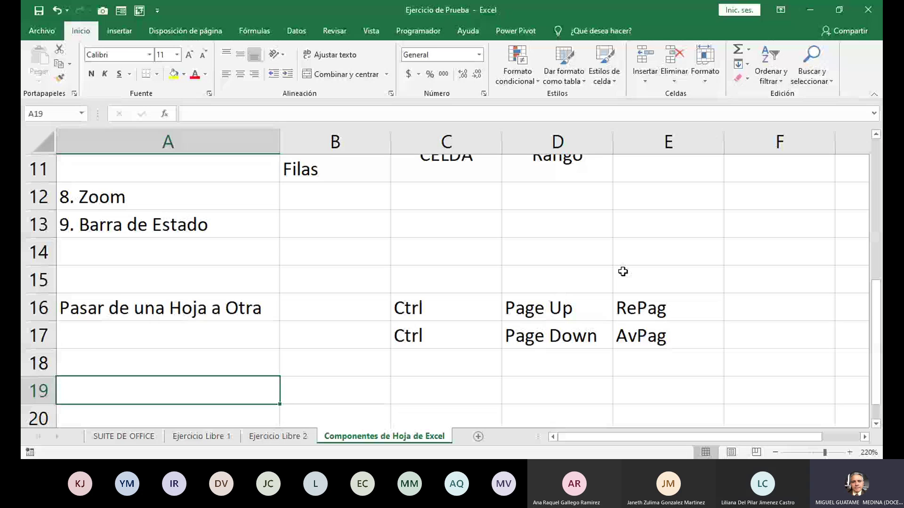
type("Per")
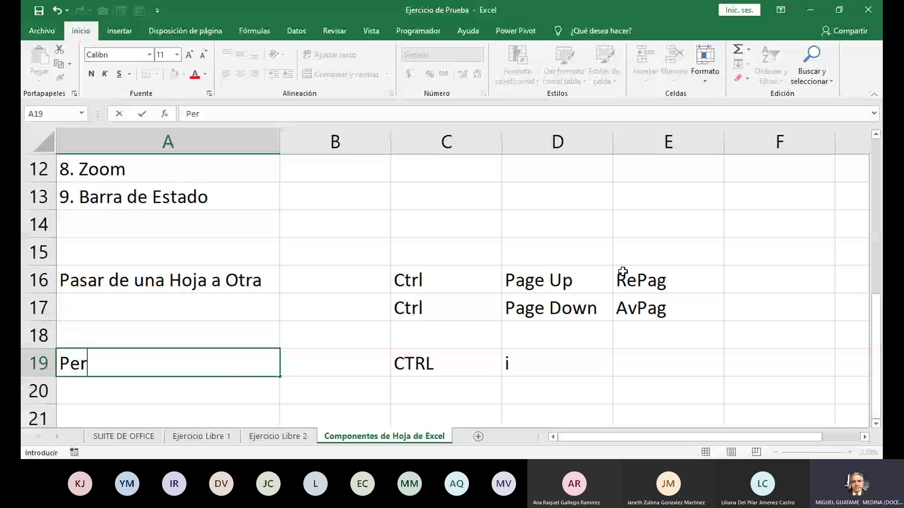
type("mite ir a una celda especifica")
key("Return")
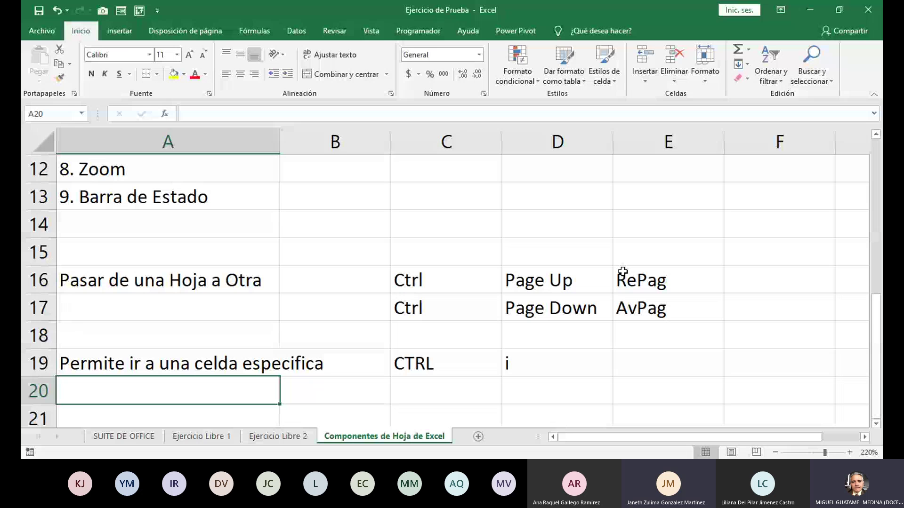
key("Up")
key("Up")
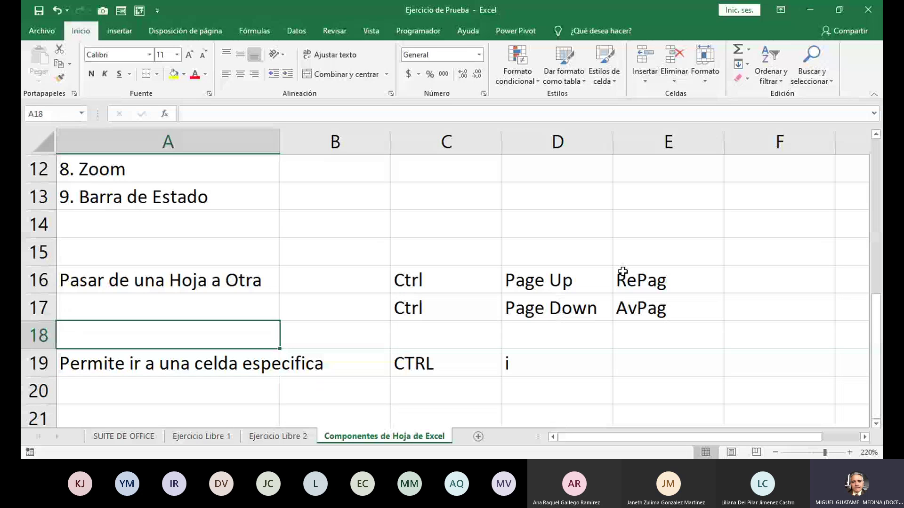
key("Down")
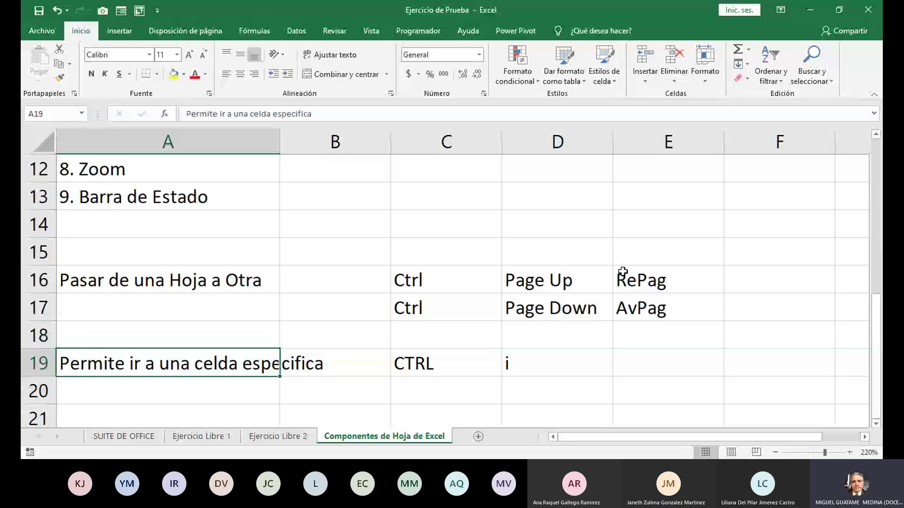
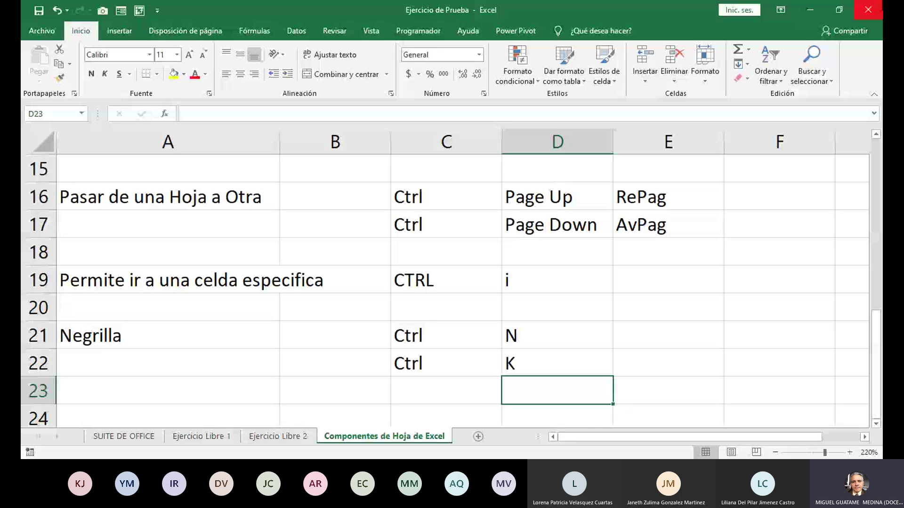
Step: Enter Ctrl in cell C23
type("Ctrl")
key("Tab")
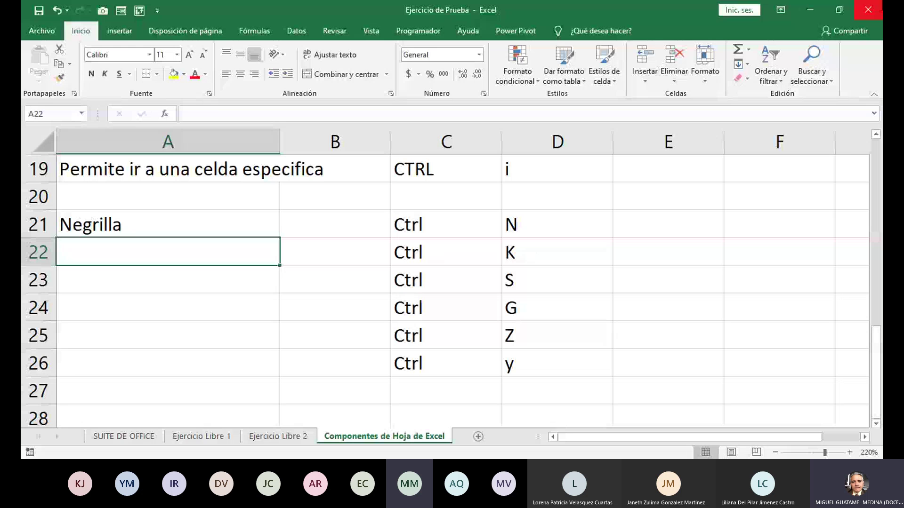
Step: Bold the Negrilla label in A21 and enter Cursiva in A22
left_click(168, 224)
key("ctrl+n")
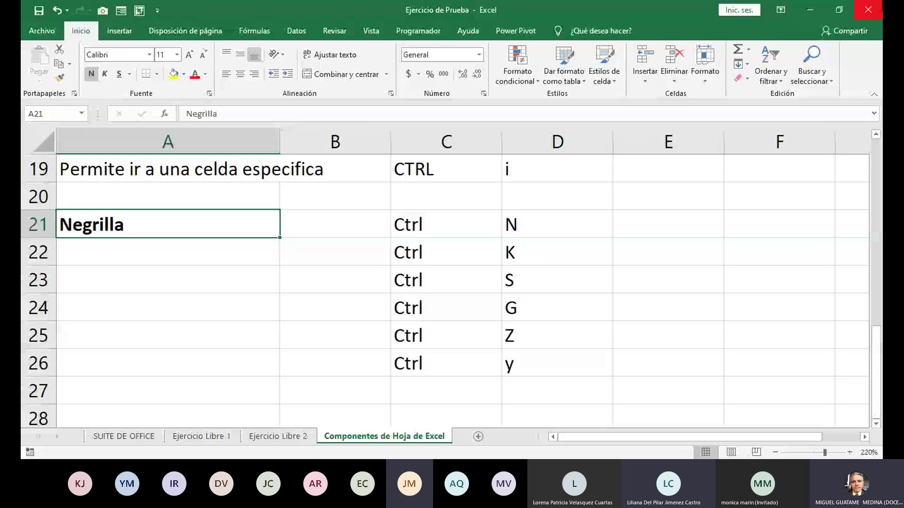
left_click(168, 252)
type("Cur")
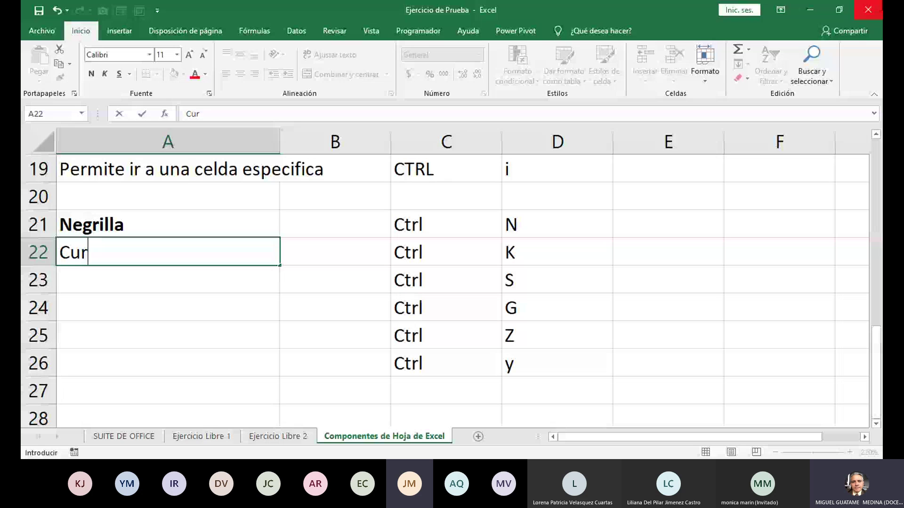
type("siva")
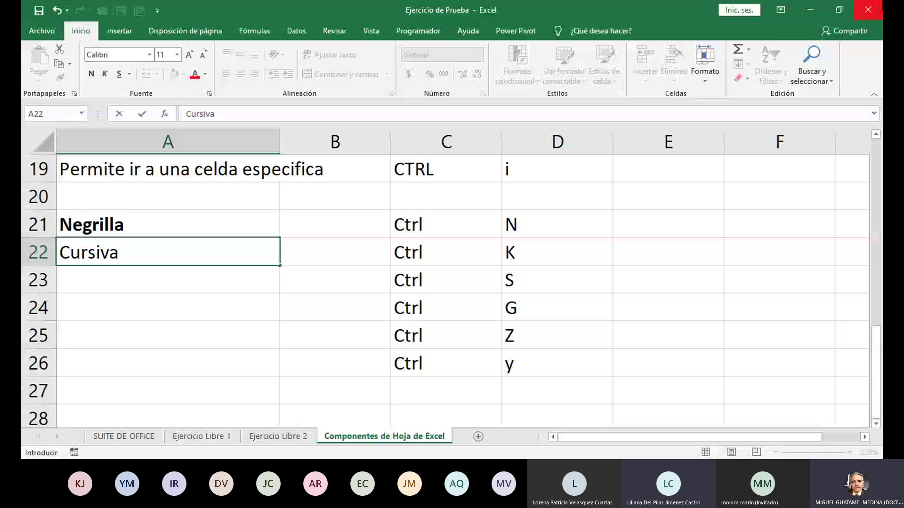
key("Return")
Step: Enter Subrayado and Guardar Archivo in A23 and A24
type("Subrayado")
key("Return")
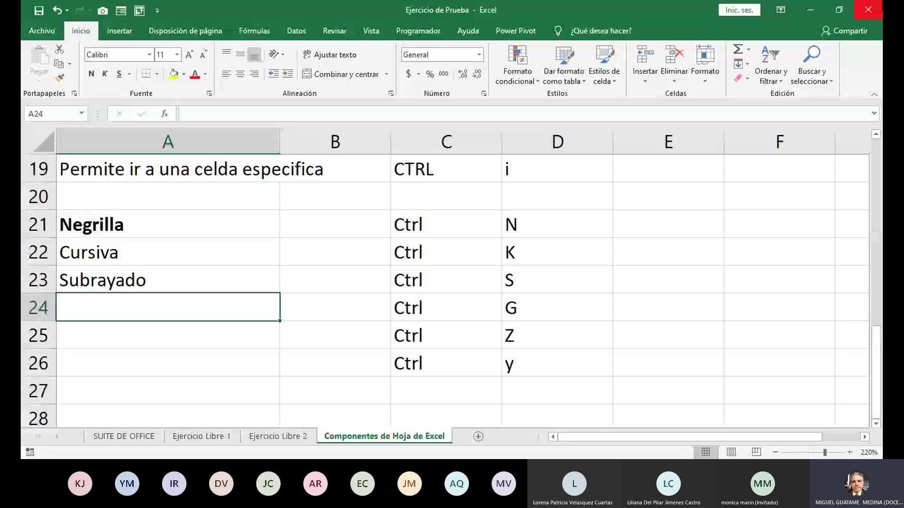
type("Guardar Archivo")
key("Return")
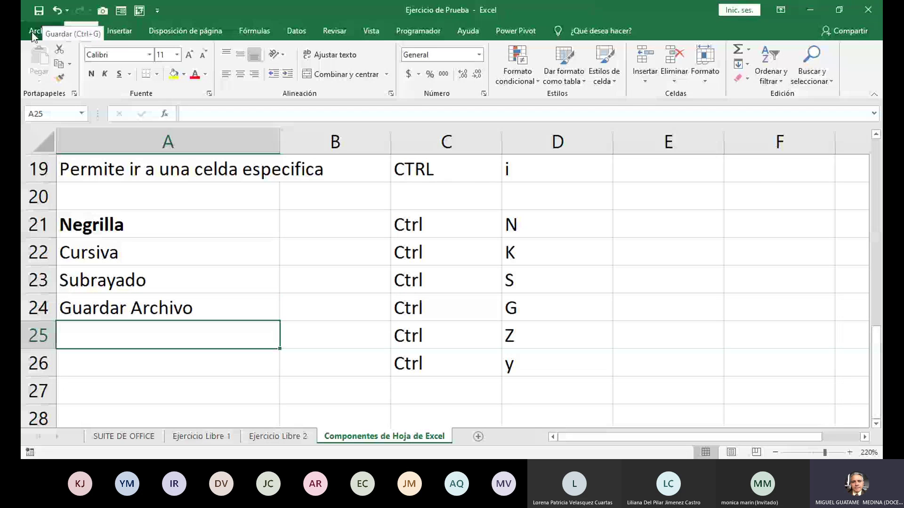
left_click(32, 33)
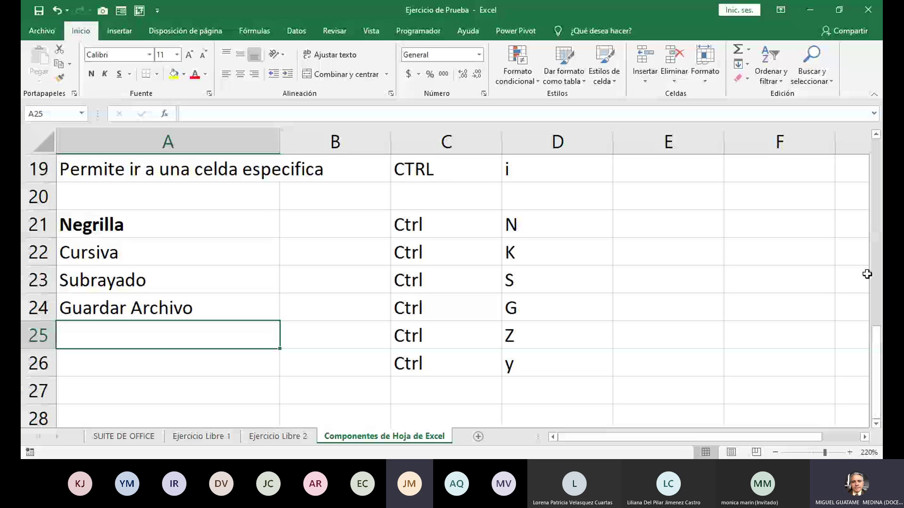
Step: Enter the Deshacer and Rehacer labels in A25 and A26
type("Des")
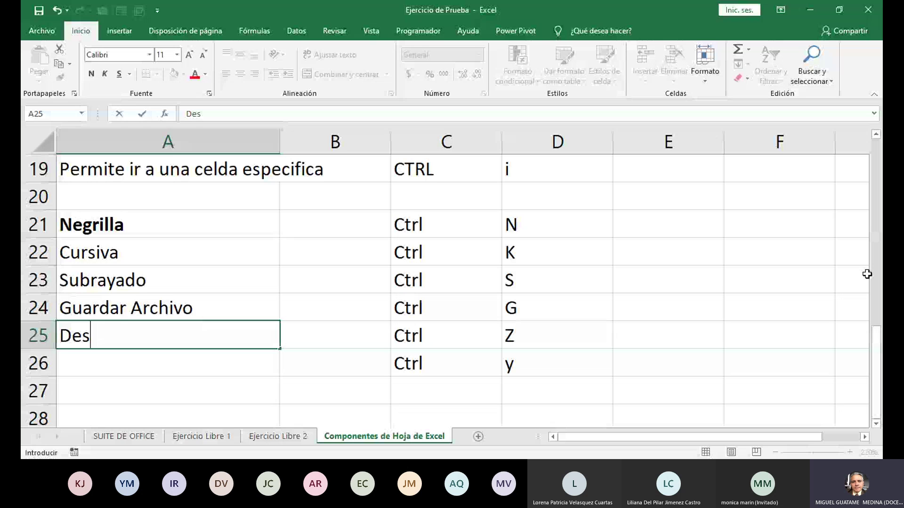
type("hacer")
key("Return")
type("Reha")
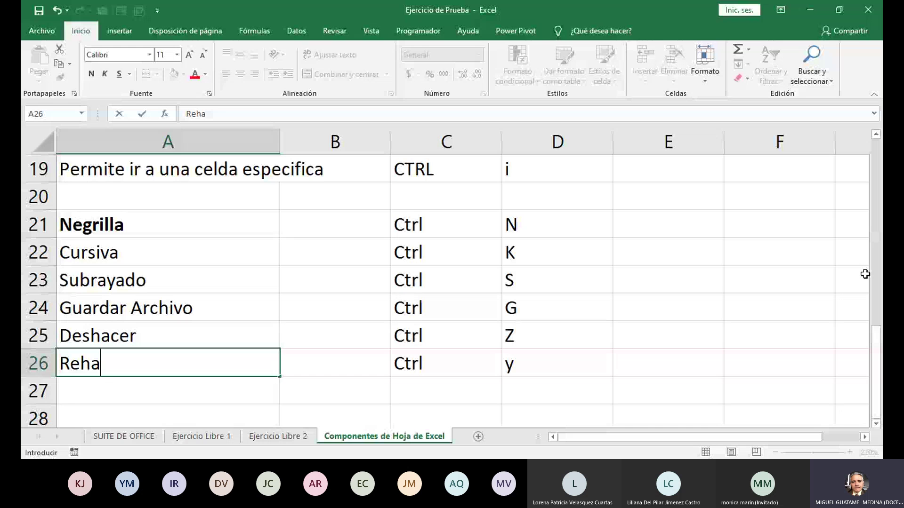
type("cer")
key("Return")
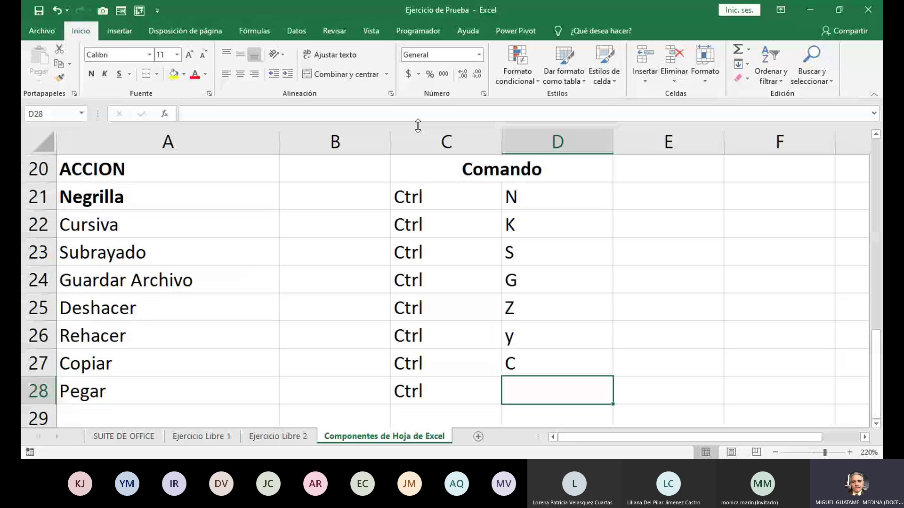
Step: Enter V in D28, Ctrl in C29, and the Buscar y Reemplazar label
type("V")
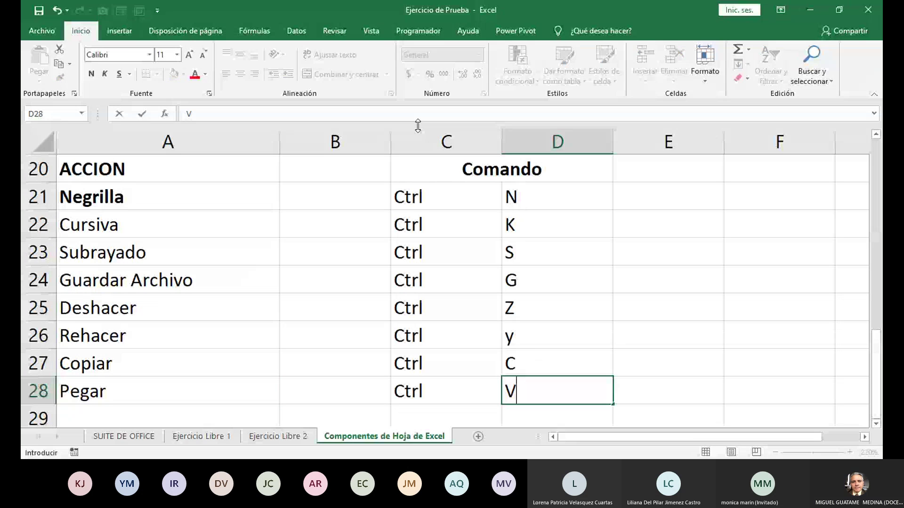
key("Return")
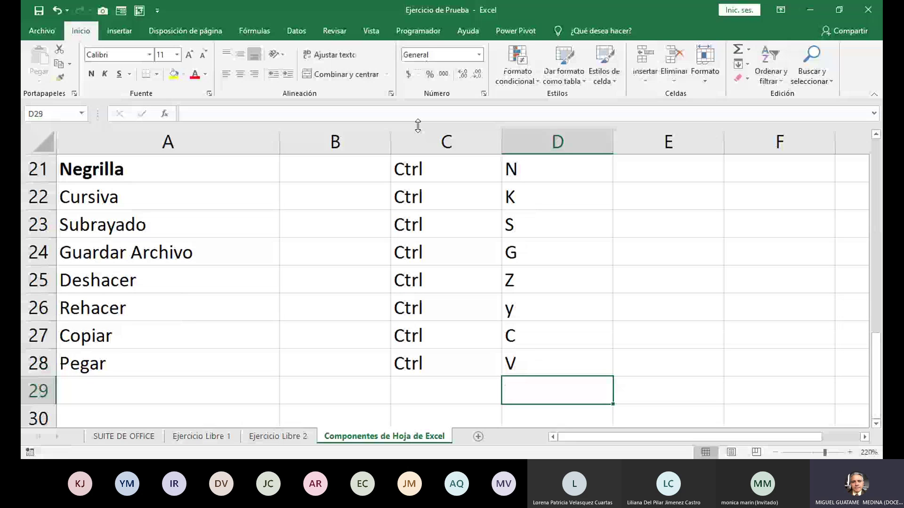
key("Left")
type("Ctrl")
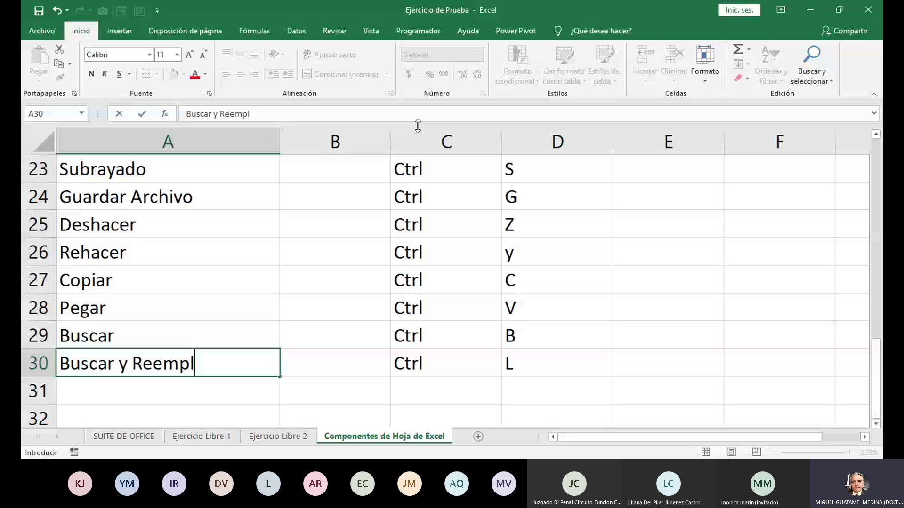
type("azar")
key("ctrl+Return")
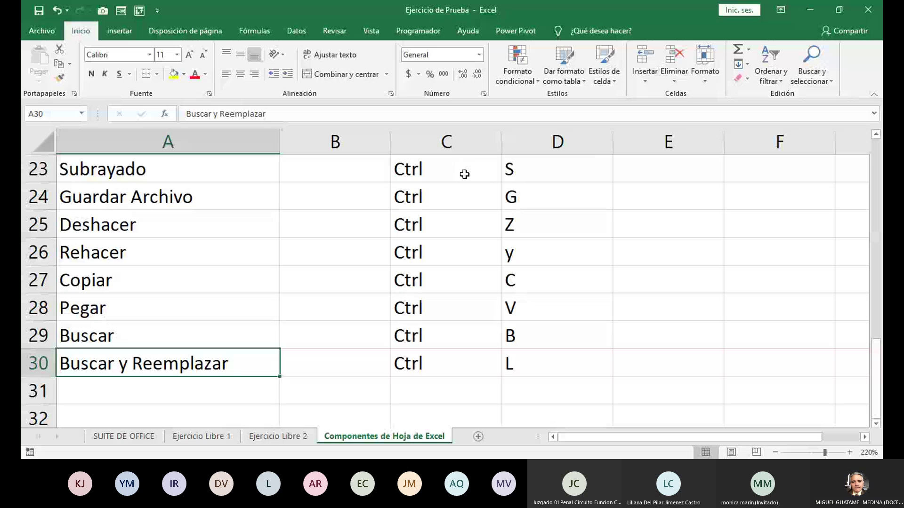
scroll(619, 241, "down", 1)
key("ctrl+Up")
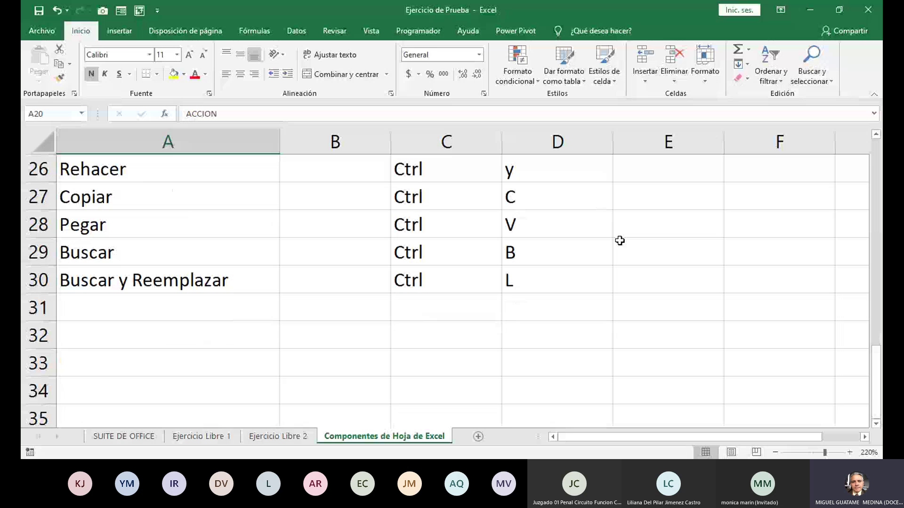
Step: Fill the ACCION / Comando header row A20:D20 with yellow
scroll(619, 240, "up", 2)
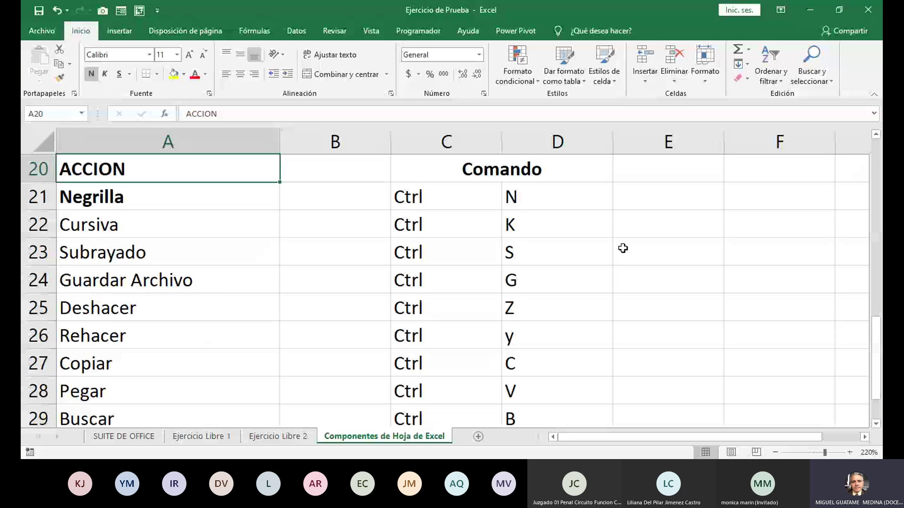
scroll(623, 248, "down", 1)
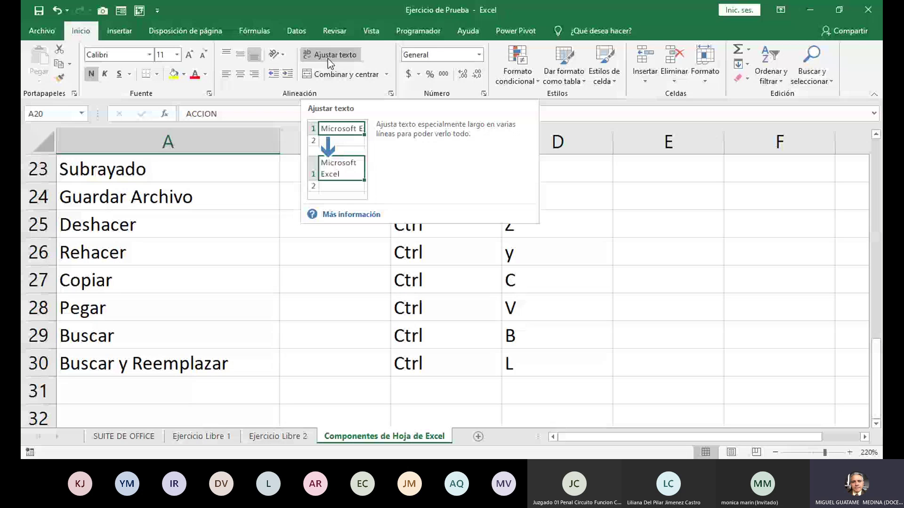
left_click(668, 280)
scroll(197, 322, "up", 3)
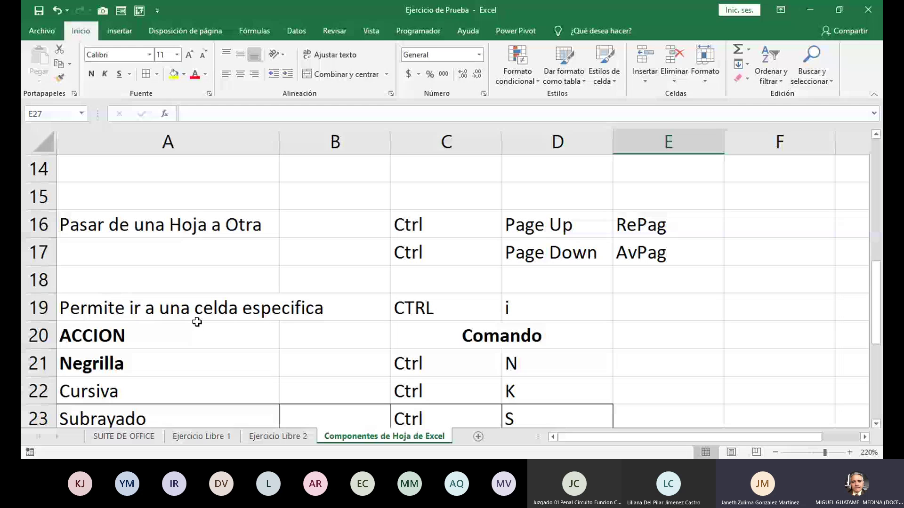
left_click_drag(447, 335, 185, 343)
left_click(173, 74)
left_click(410, 301)
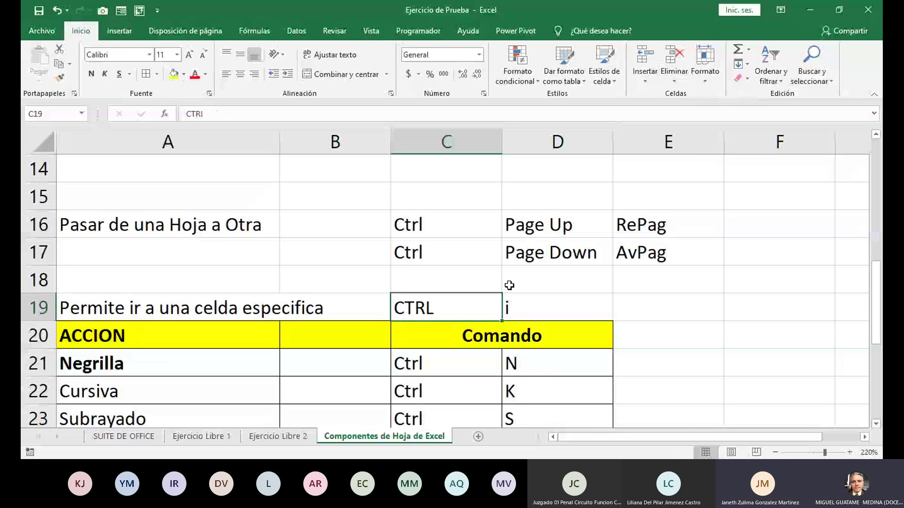
scroll(458, 259, "down", 1)
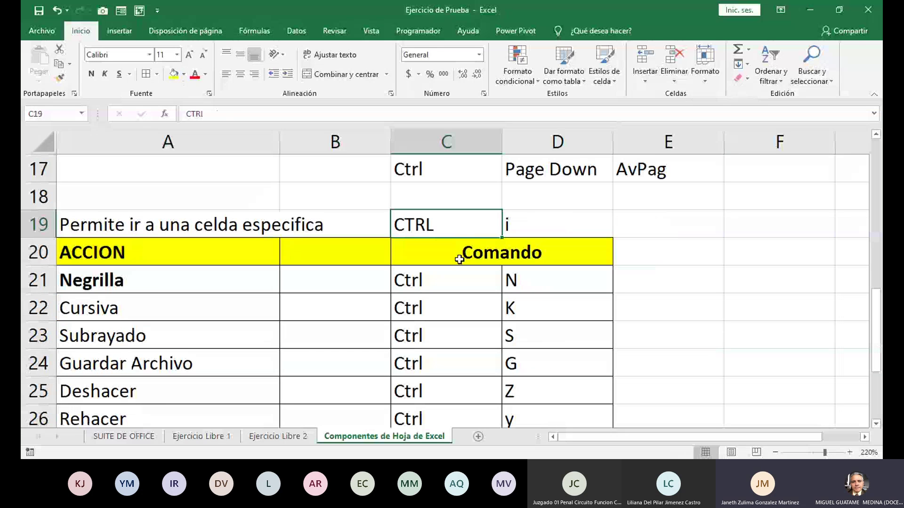
scroll(458, 259, "down", 1)
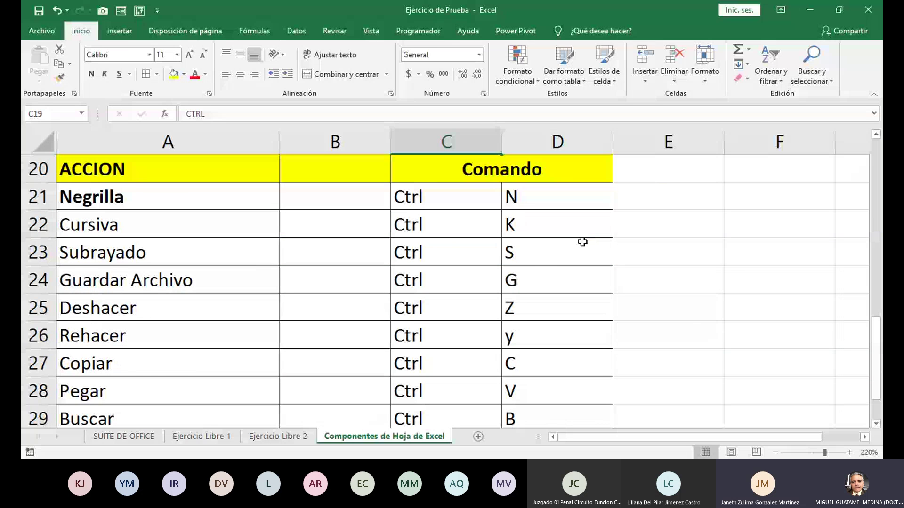
scroll(582, 241, "down", 1)
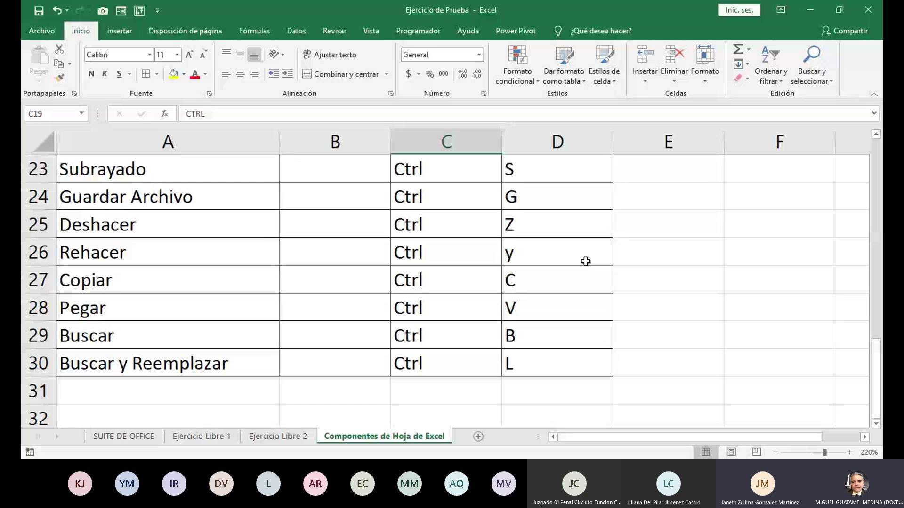
scroll(585, 261, "up", 2)
left_click_drag(105, 226, 542, 226)
scroll(538, 408, "down", 1)
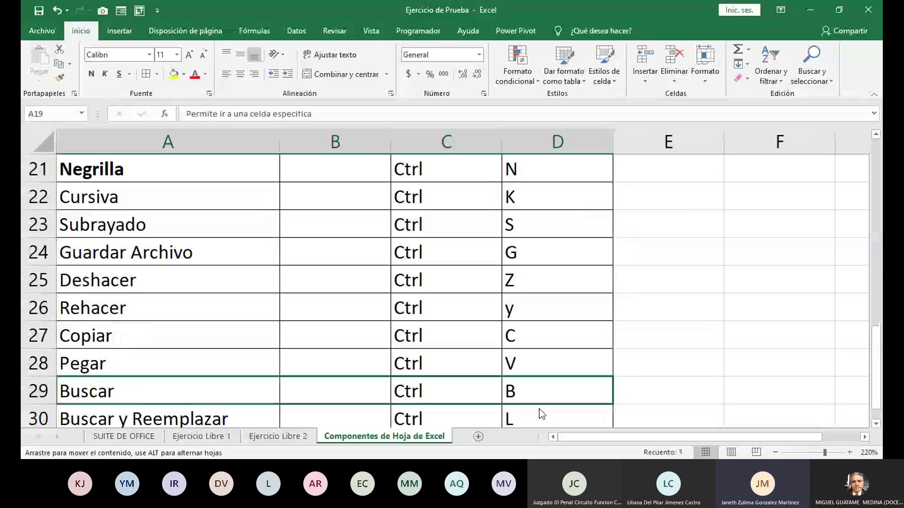
scroll(538, 408, "down", 1)
left_click_drag(141, 336, 516, 316)
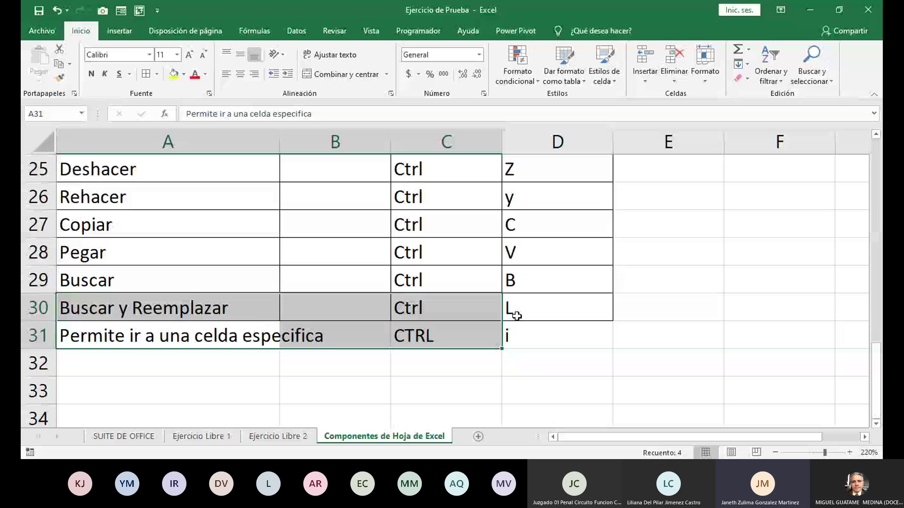
left_click_drag(517, 316, 518, 315)
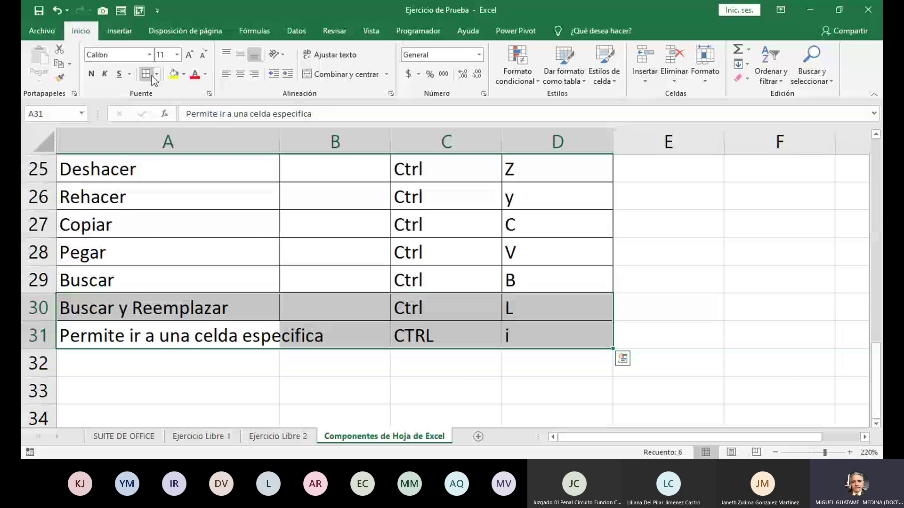
key("Down")
scroll(715, 263, "up", 8)
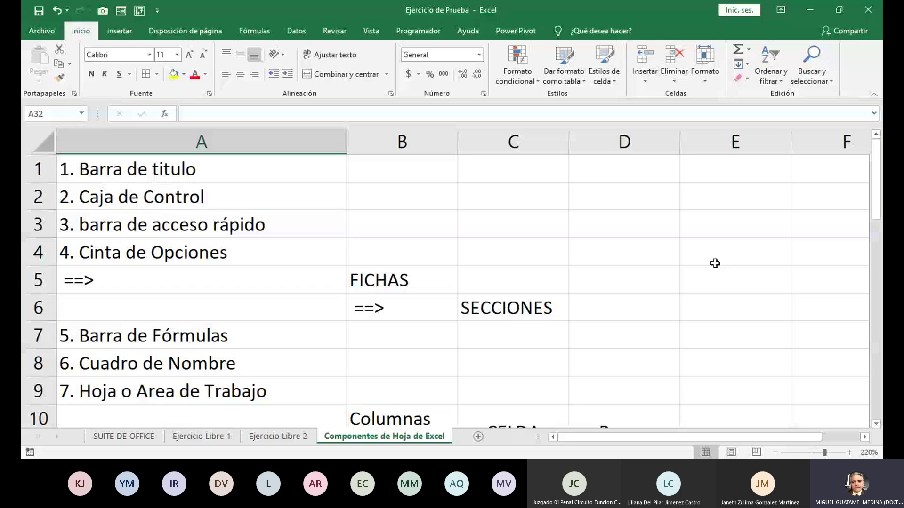
Step: Switch to the Ejercicio Libre 1 sheet with Ctrl+Page Up
key("ctrl+Page_Up")
key("ctrl+Page_Up")
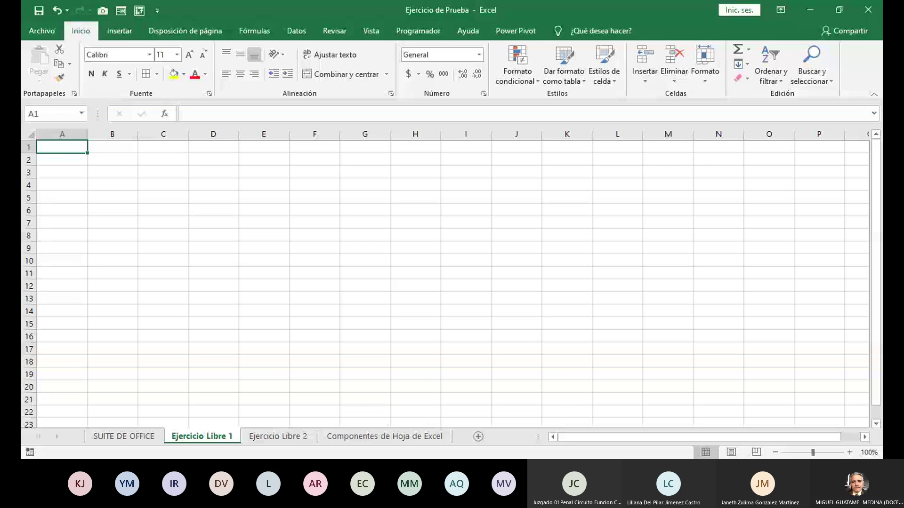
scroll(258, 236, "up", 16, "ctrl")
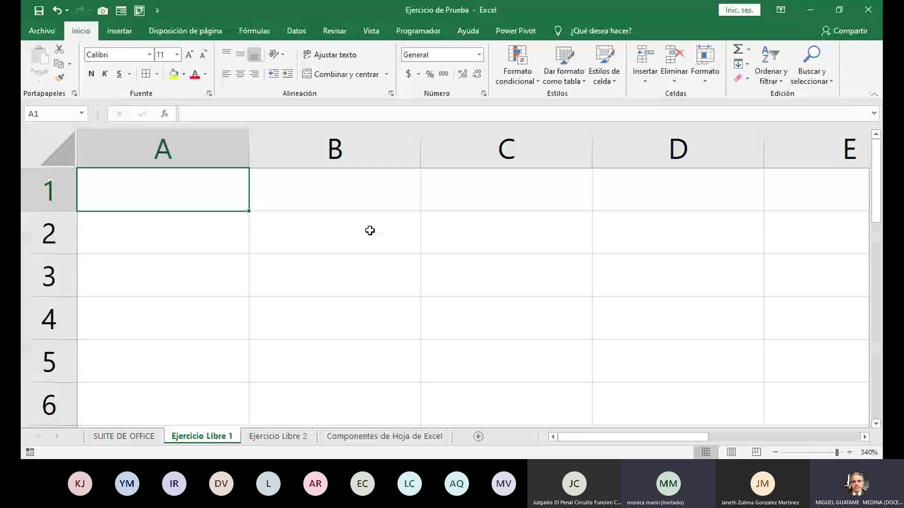
Step: Enter a first name in cell B2 of the Ejercicio Libre 1 sheet
left_click(337, 225)
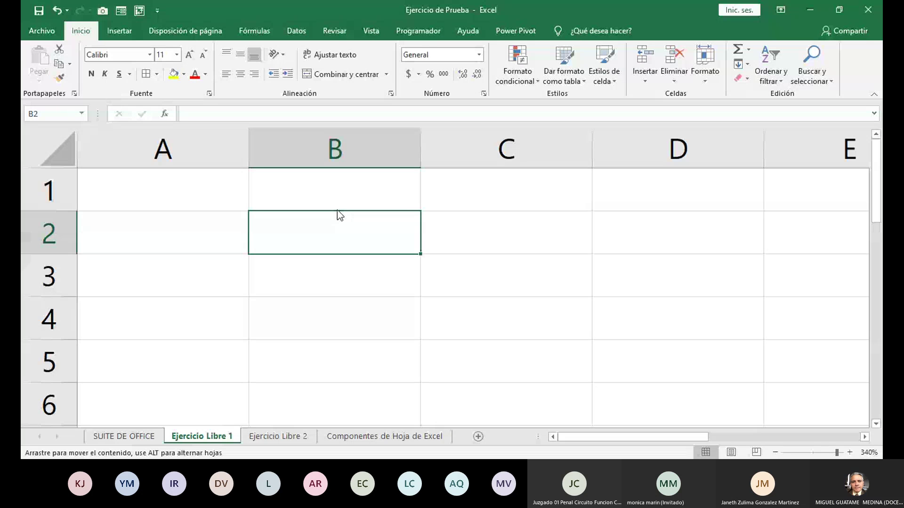
key("Right")
type("Car")
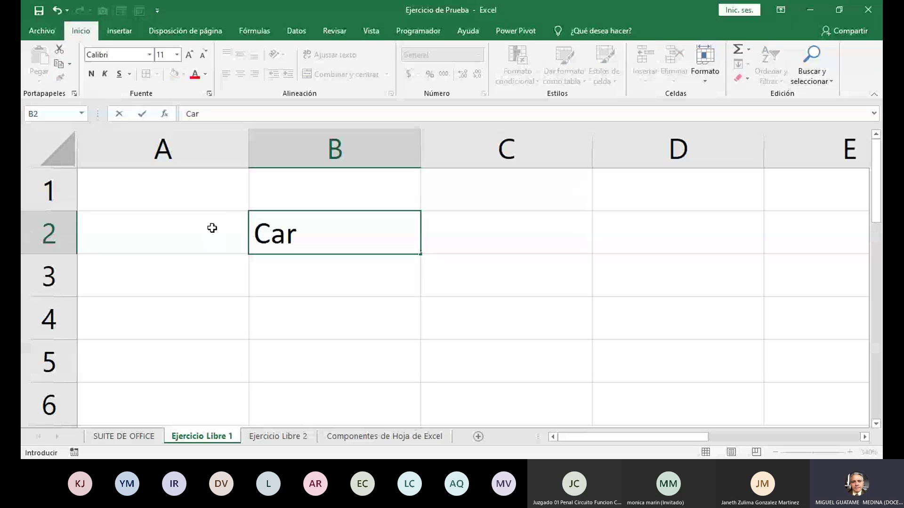
type("los")
key("Return")
left_click(299, 231)
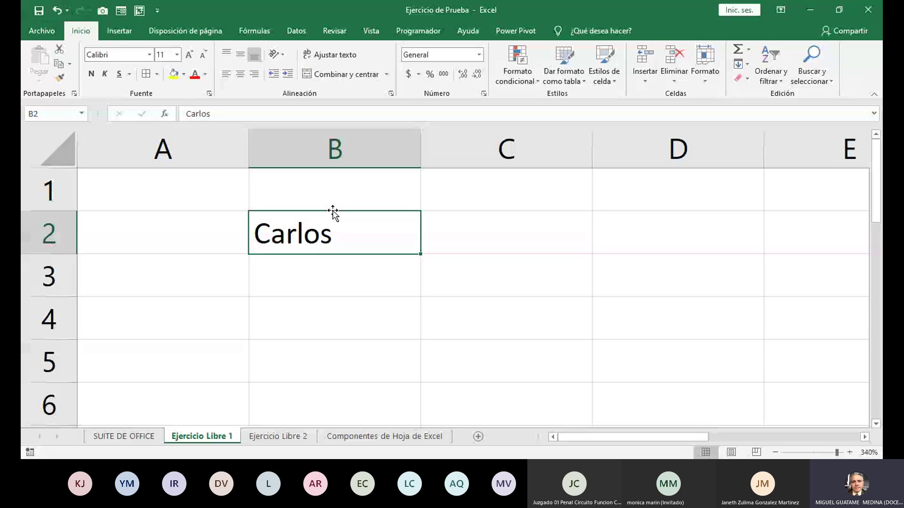
Step: Drag the name from cell B2 to cell C3
mouse_move(332, 212)
left_mouse_down()
mouse_move(393, 280)
mouse_move(578, 277)
left_mouse_up()
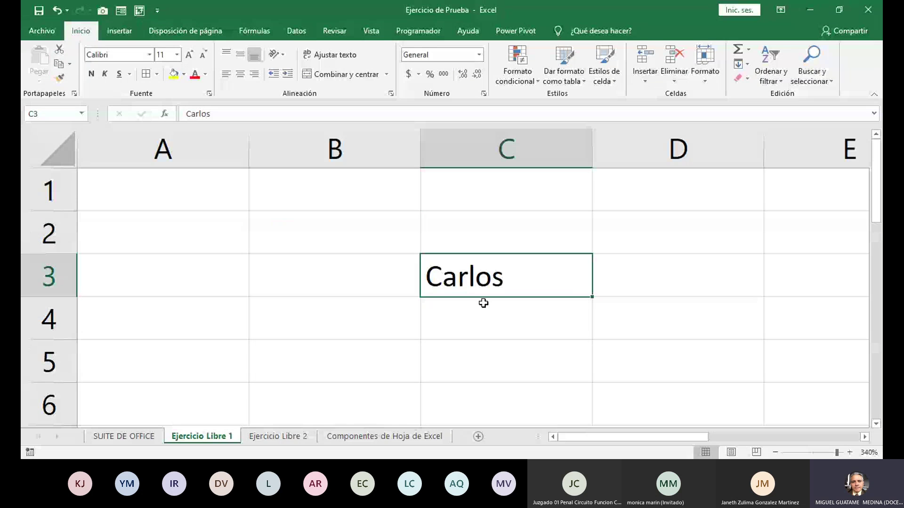
mouse_move(503, 276)
left_mouse_down()
mouse_move(468, 379)
mouse_move(488, 333)
left_mouse_up()
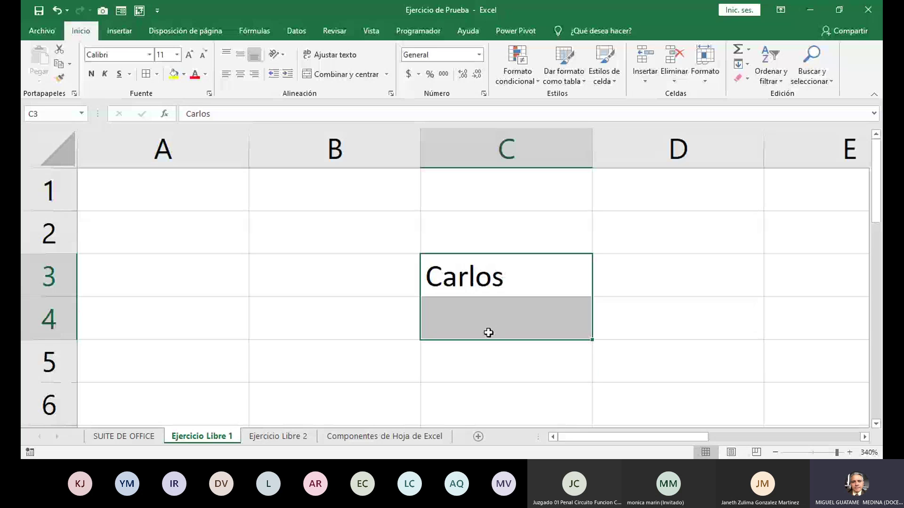
mouse_move(488, 333)
left_mouse_down()
mouse_move(541, 282)
mouse_move(497, 279)
left_mouse_up()
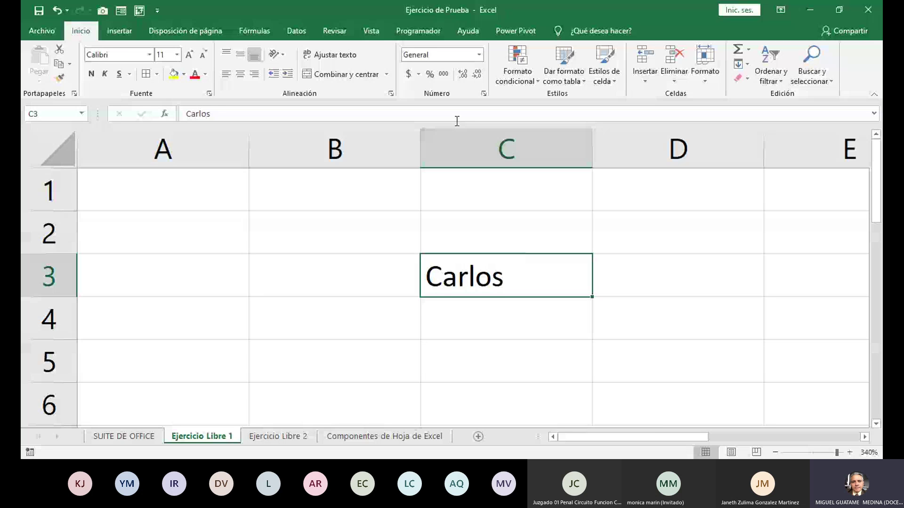
Step: Select column C, then row 2, then cells C3 and B3
left_click(476, 146)
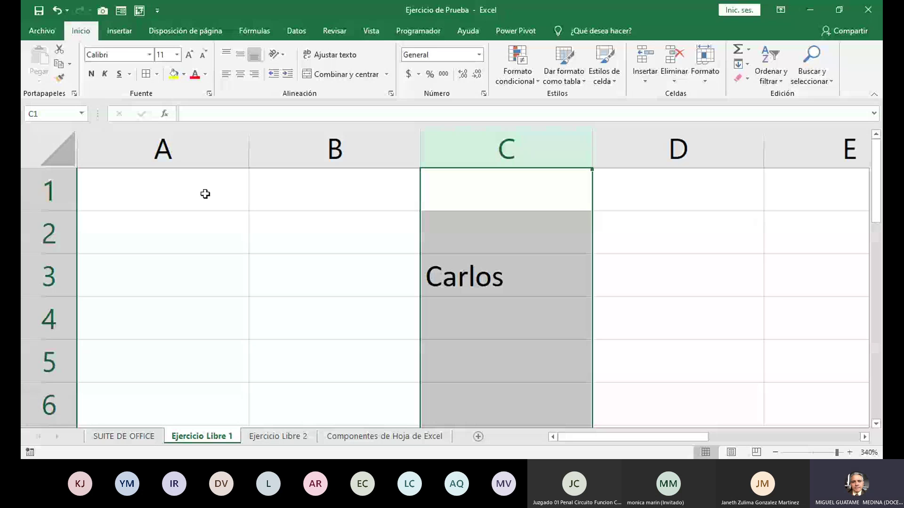
left_click(48, 233)
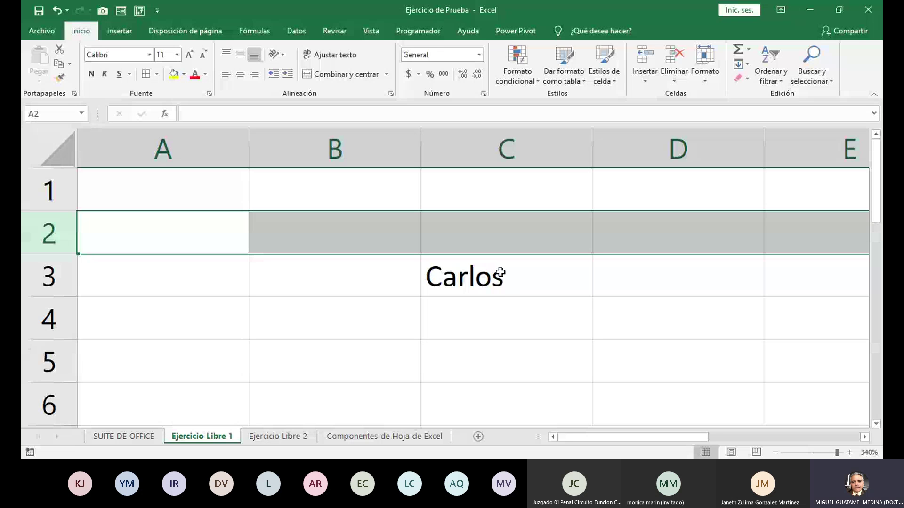
left_click(500, 273)
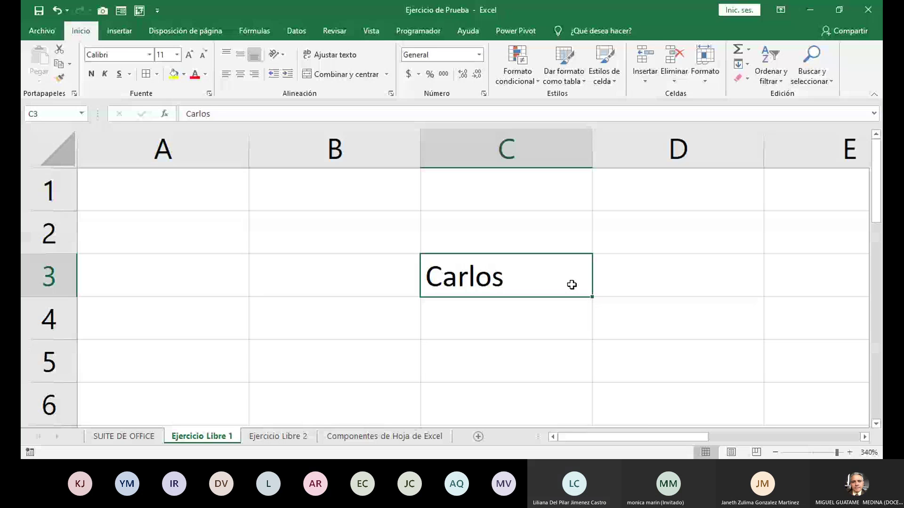
left_click(364, 281)
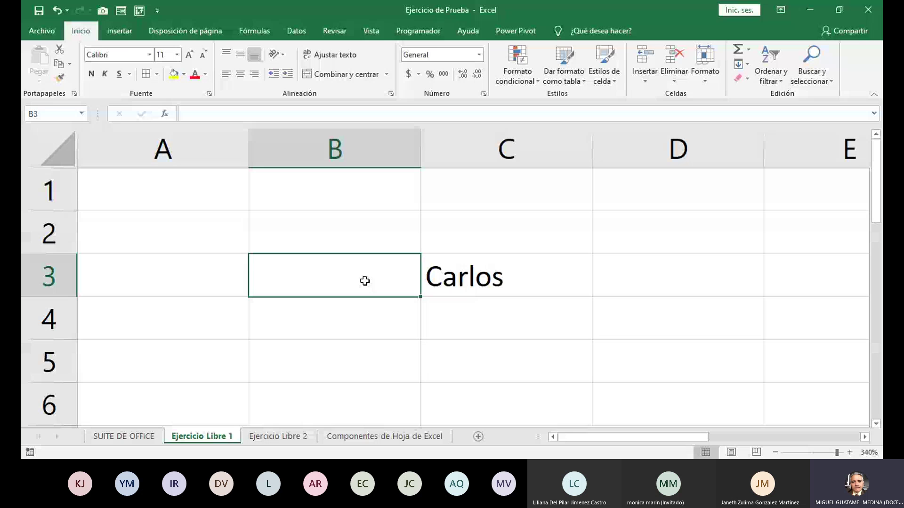
Step: Enter 1 in B3 and copy the name from C3 down to C6
type("1")
key("Tab")
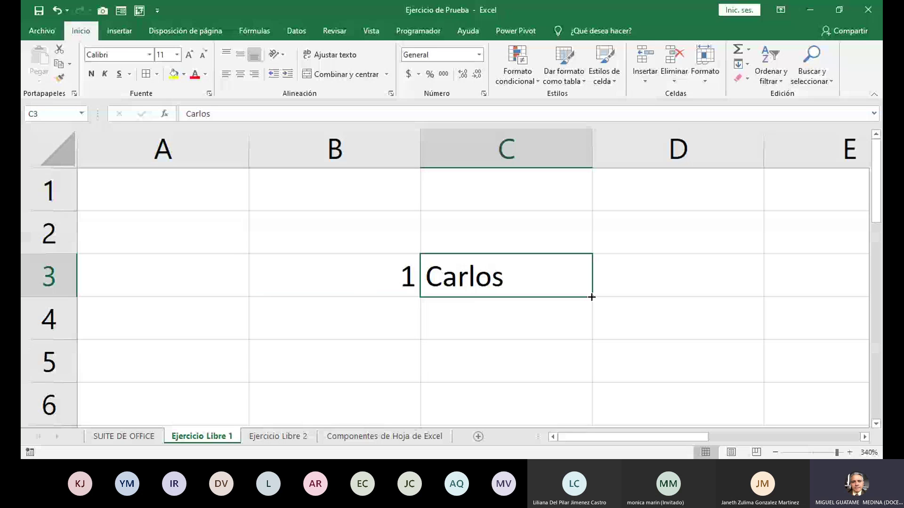
left_click_drag(591, 297, 585, 376)
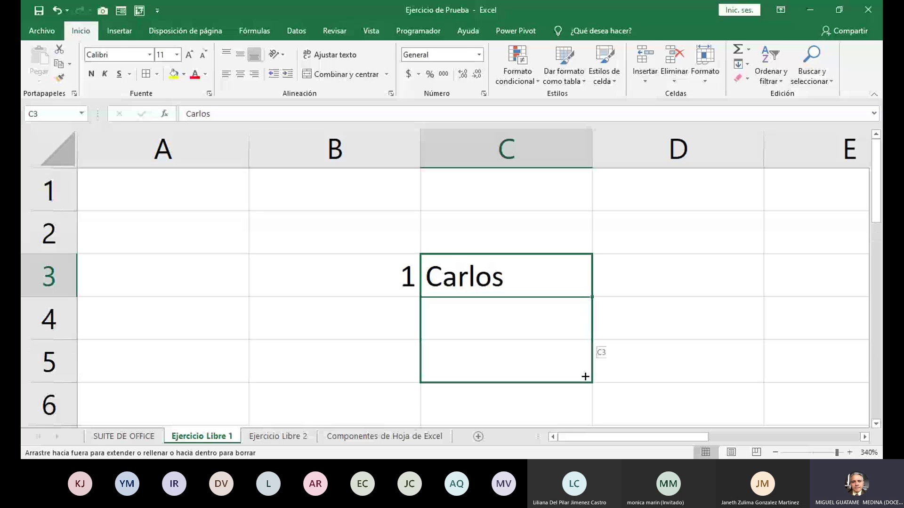
left_click_drag(585, 376, 581, 407)
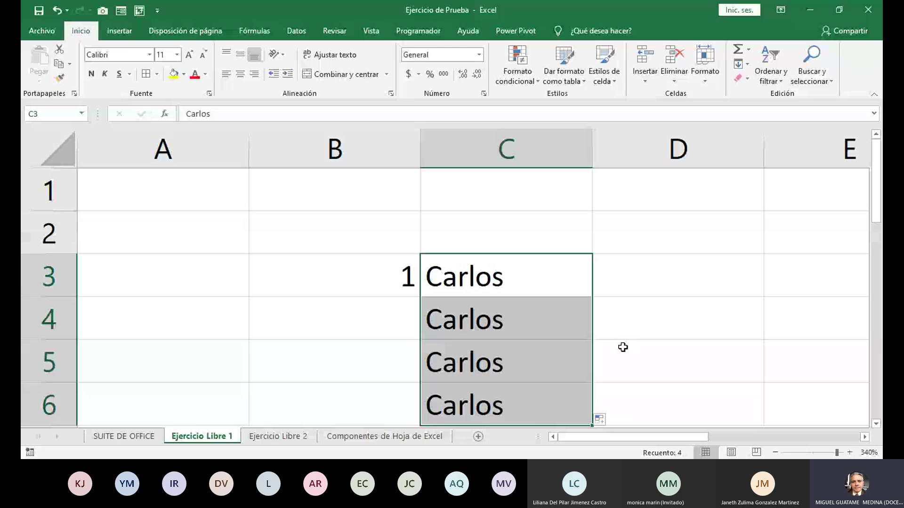
Step: Fill the value 1 from B3 down through B6
left_click(399, 283)
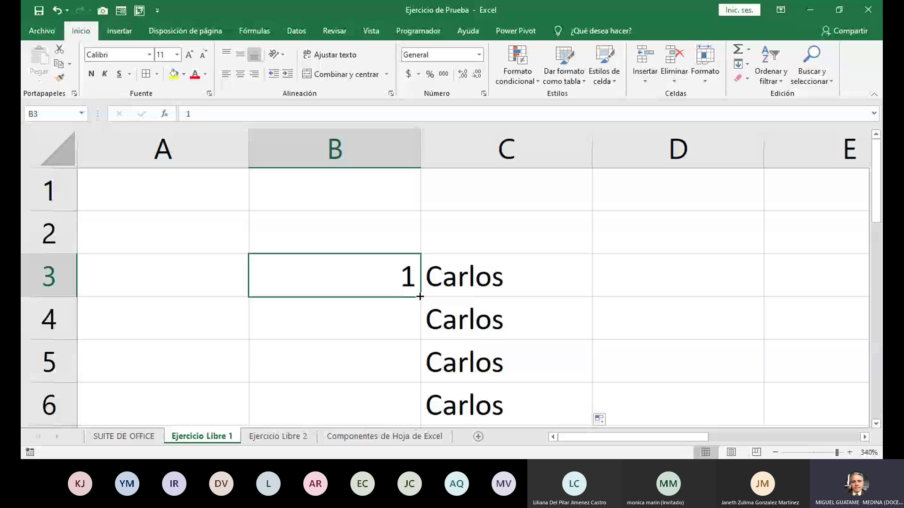
left_click_drag(420, 297, 410, 416)
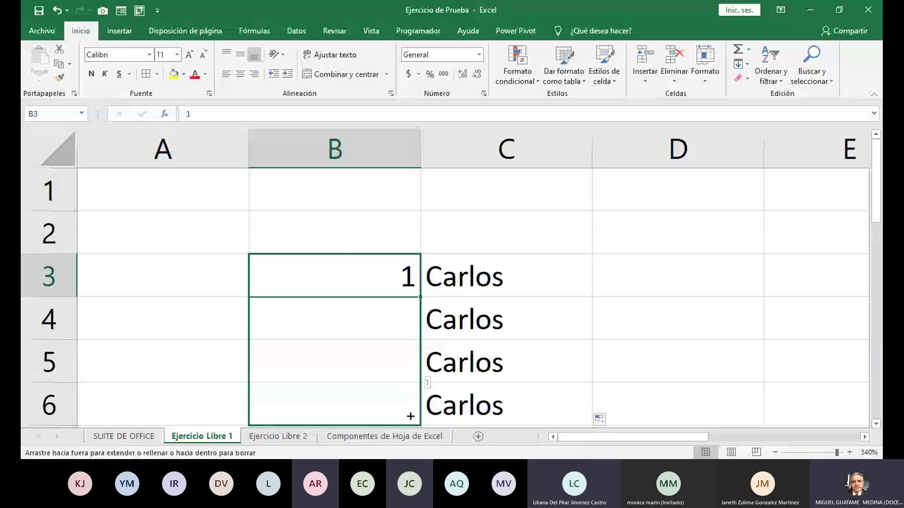
left_click_drag(410, 416, 410, 416)
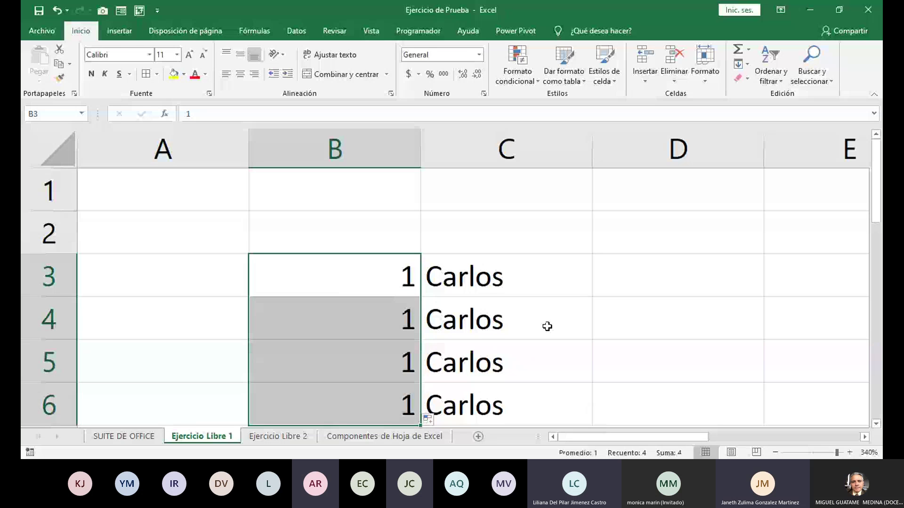
key("Right")
key("Right")
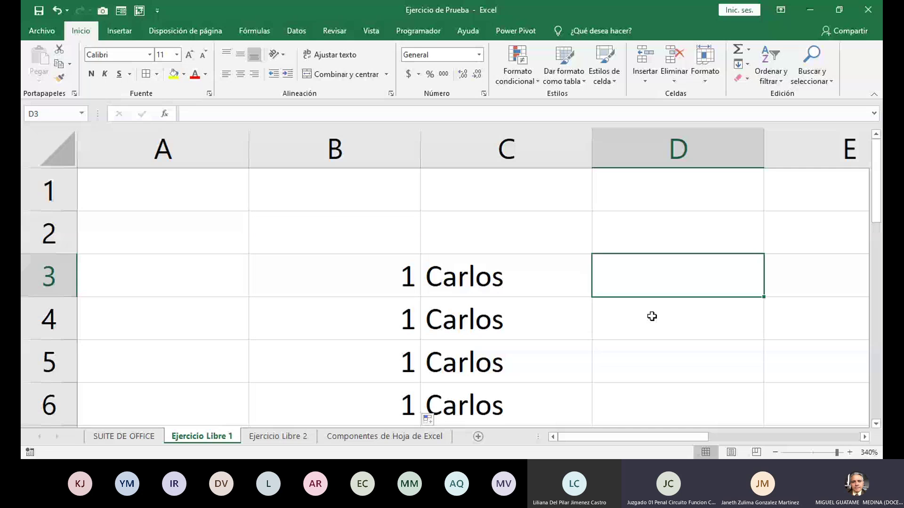
Step: Enter 1 in cell D3 and zoom in on the sheet
type("1")
left_click(748, 285)
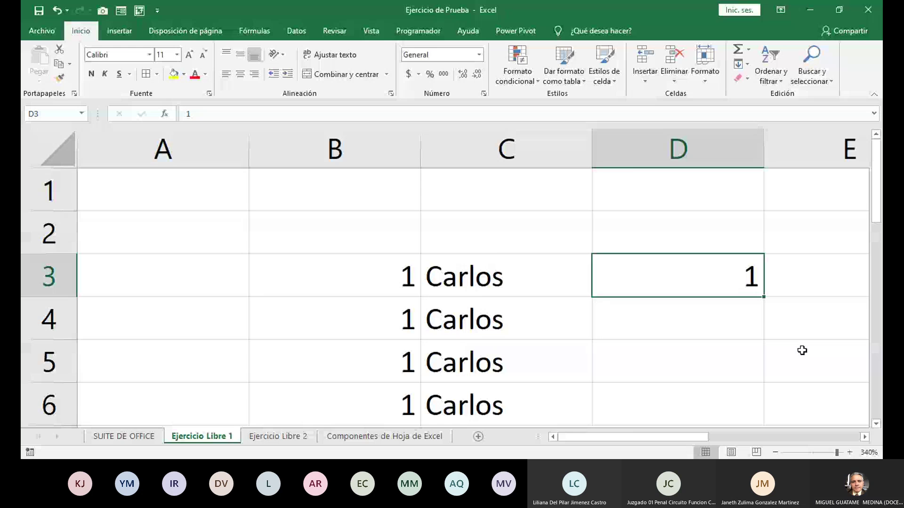
scroll(802, 350, "up", 2, "ctrl")
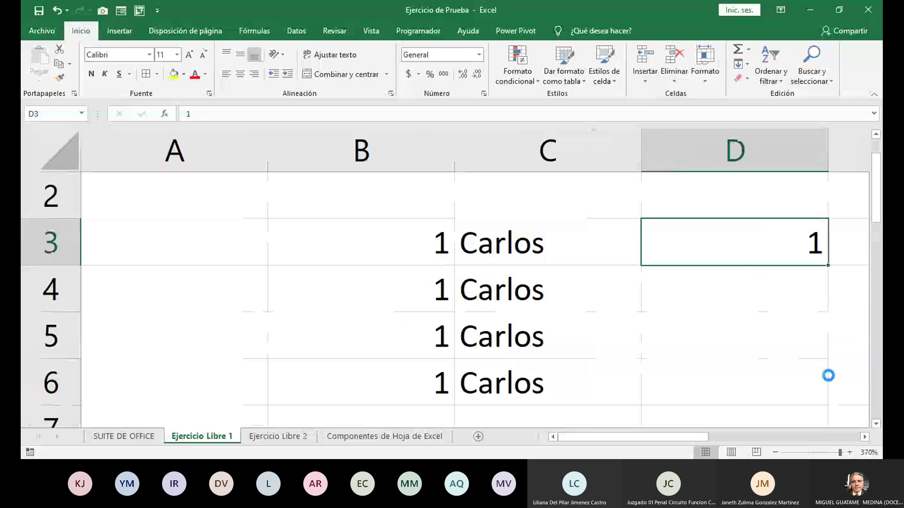
scroll(493, 350, "up", 2, "ctrl")
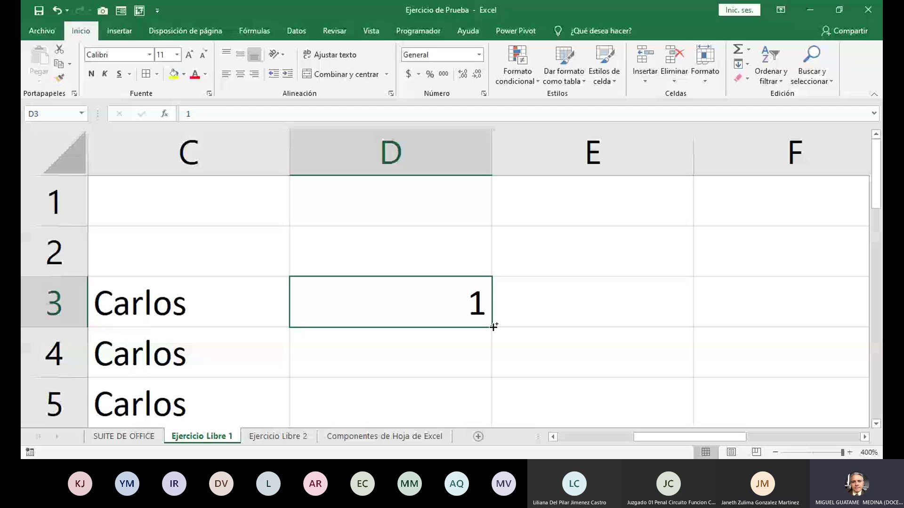
Step: Fill D3 down to D9 as a counting series 1–7
mouse_move(493, 327)
left_mouse_down()
mouse_move(489, 407)
mouse_move(485, 374)
left_mouse_up()
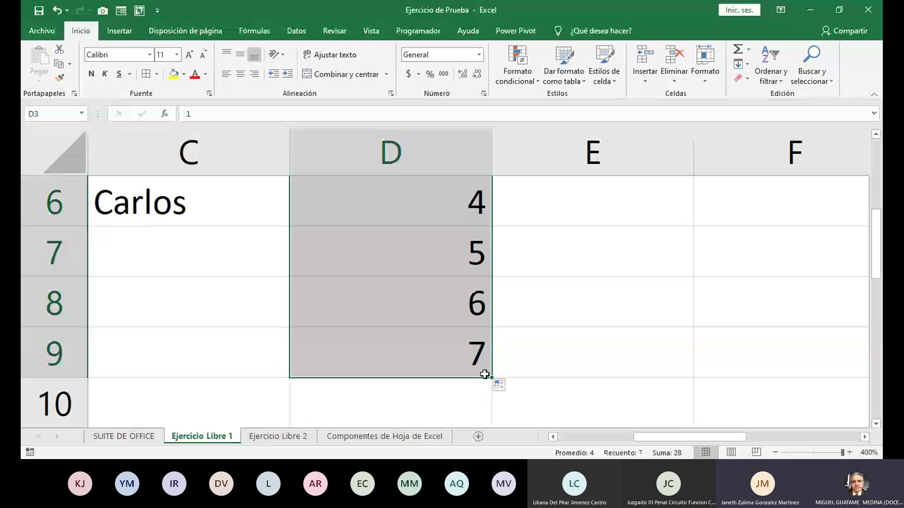
scroll(475, 245, "up", 1)
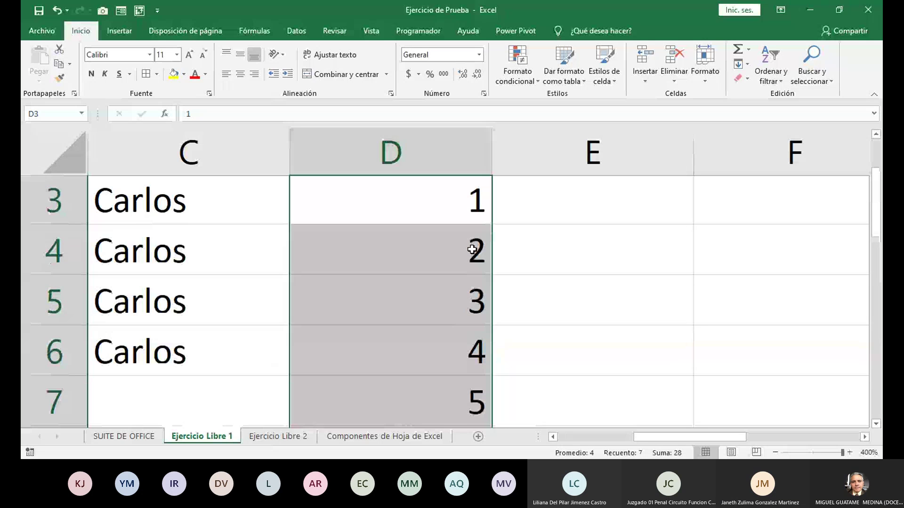
scroll(475, 245, "up", 1)
scroll(475, 245, "down", 2)
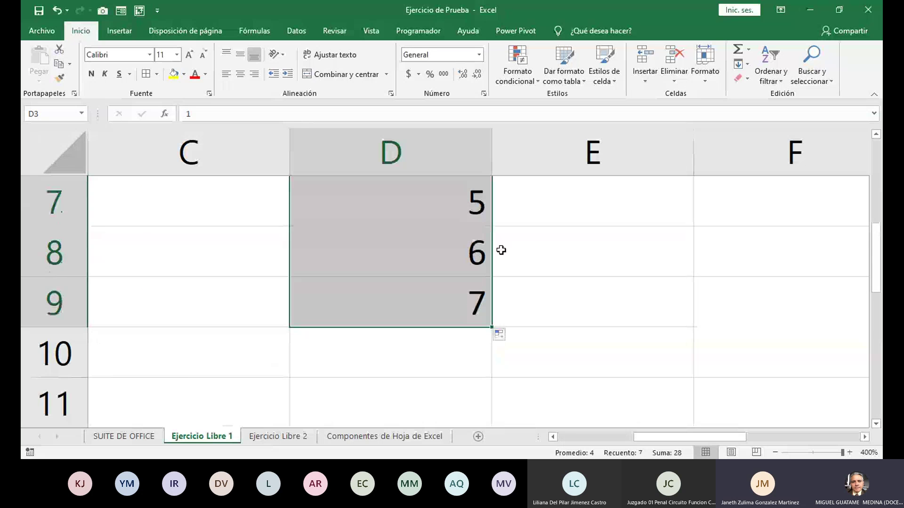
scroll(501, 250, "up", 1)
scroll(502, 250, "up", 1)
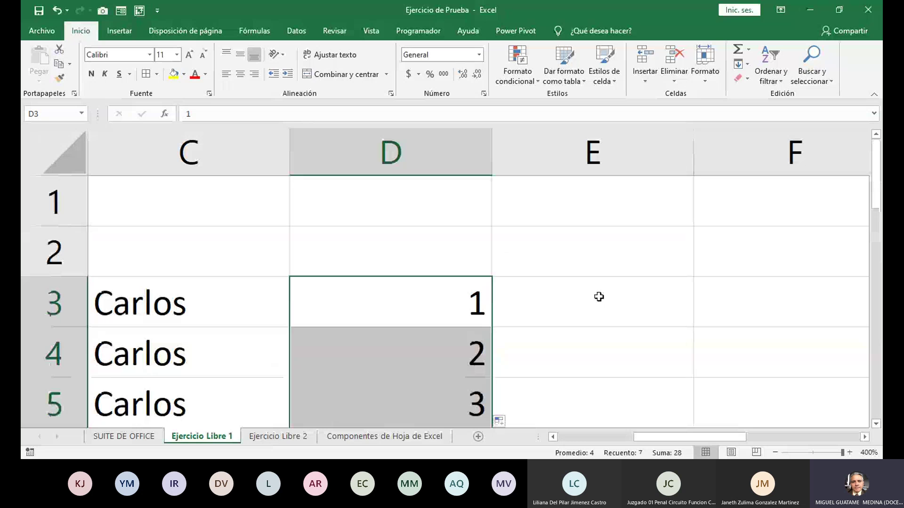
Step: Enter 15 in E3 and fill it down to E10 as the series 15–22
left_click(599, 296)
type("15")
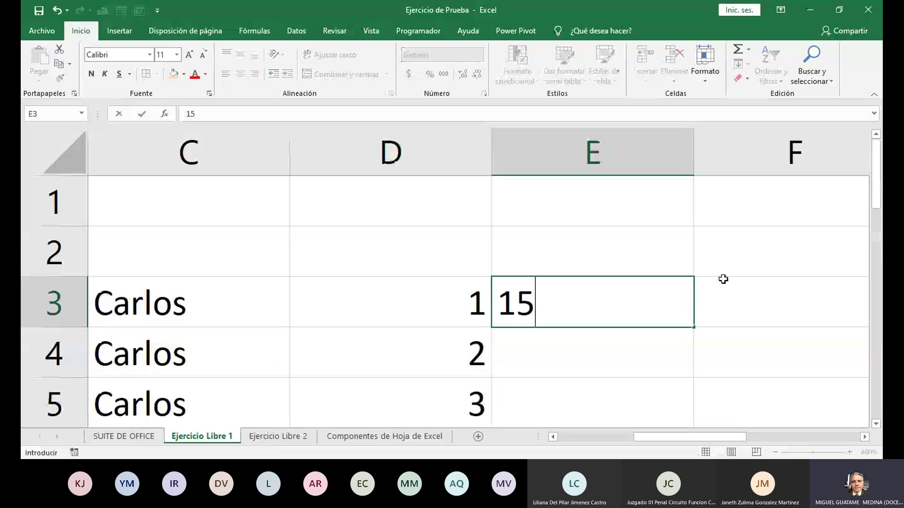
left_click(689, 317)
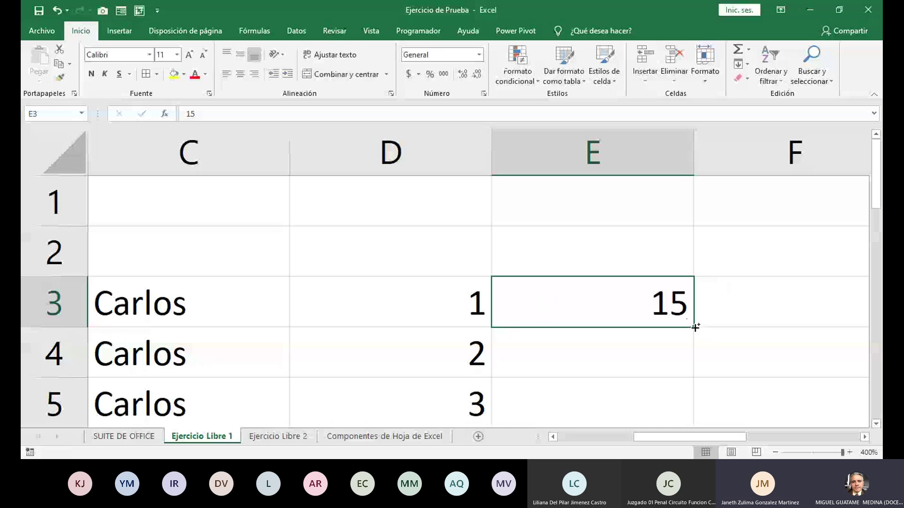
left_click_drag(695, 327, 677, 407)
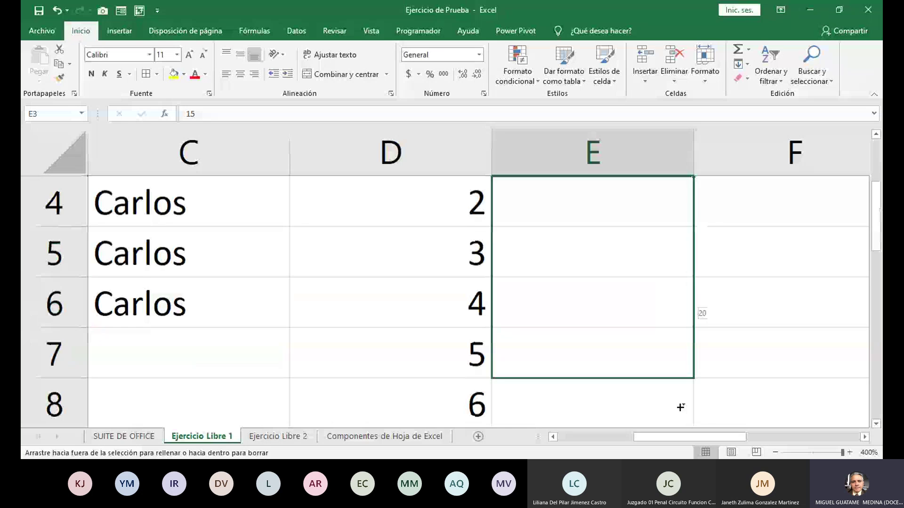
scroll(681, 242, "up", 1)
scroll(682, 236, "up", 1)
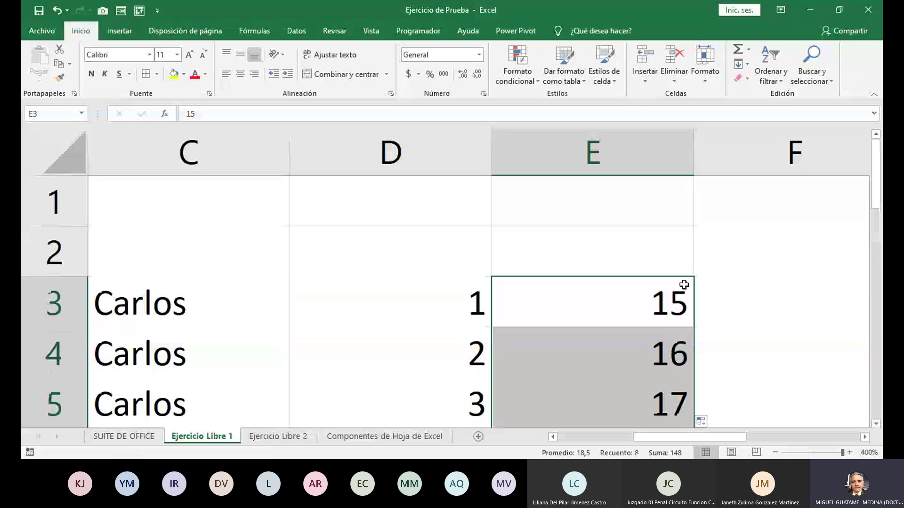
scroll(684, 289, "down", 1)
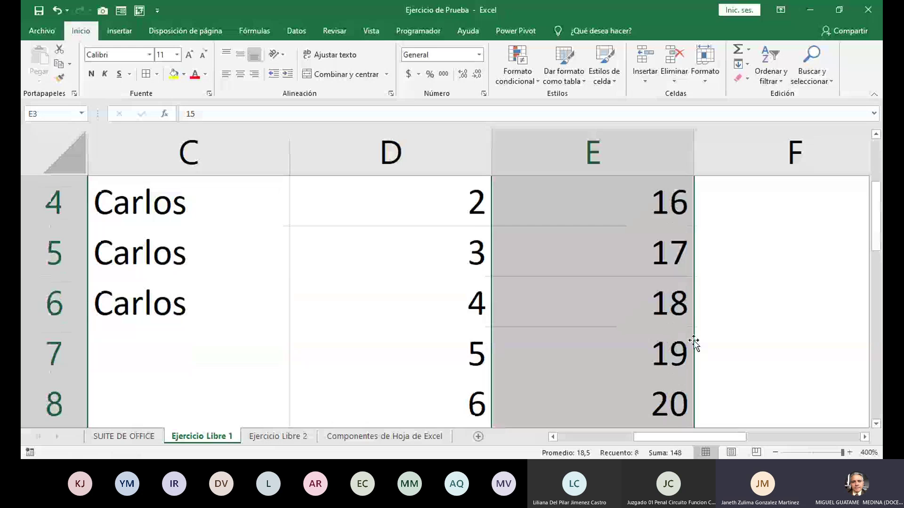
scroll(714, 279, "up", 1)
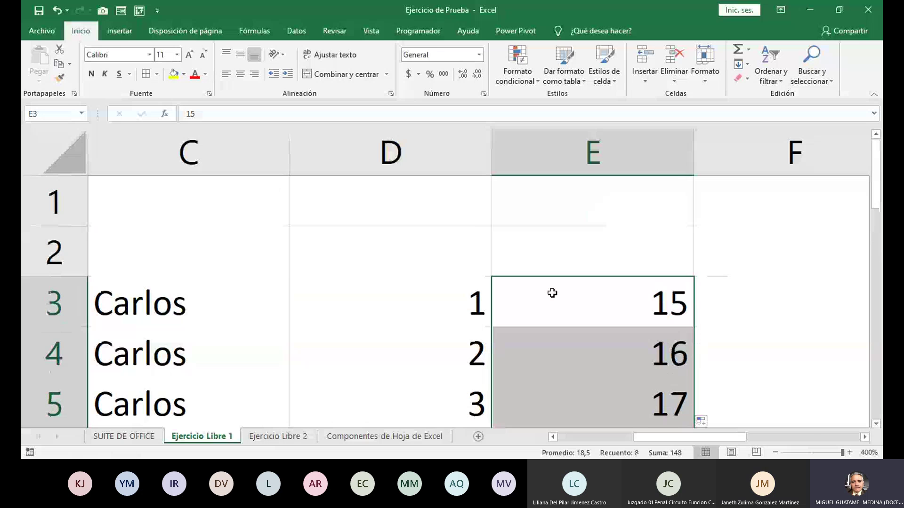
scroll(546, 293, "down", 2)
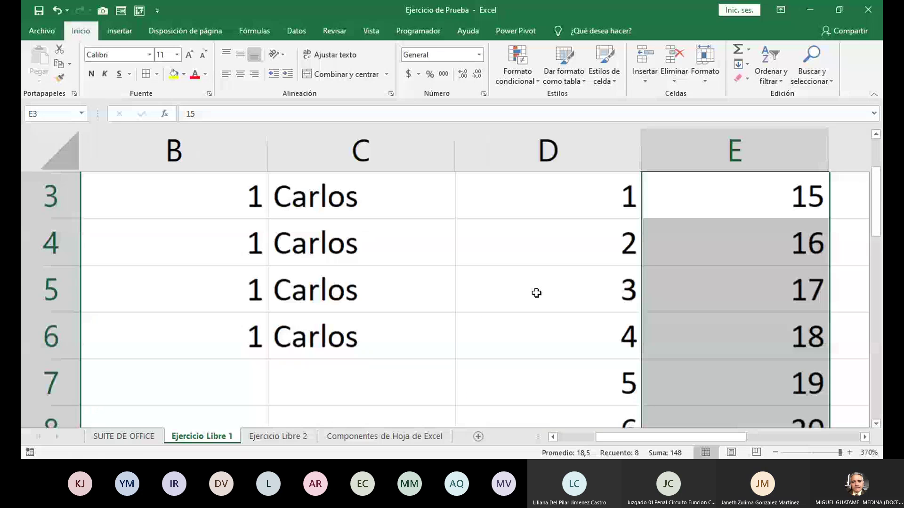
scroll(536, 292, "down", 4)
scroll(536, 292, "down", 4, "ctrl")
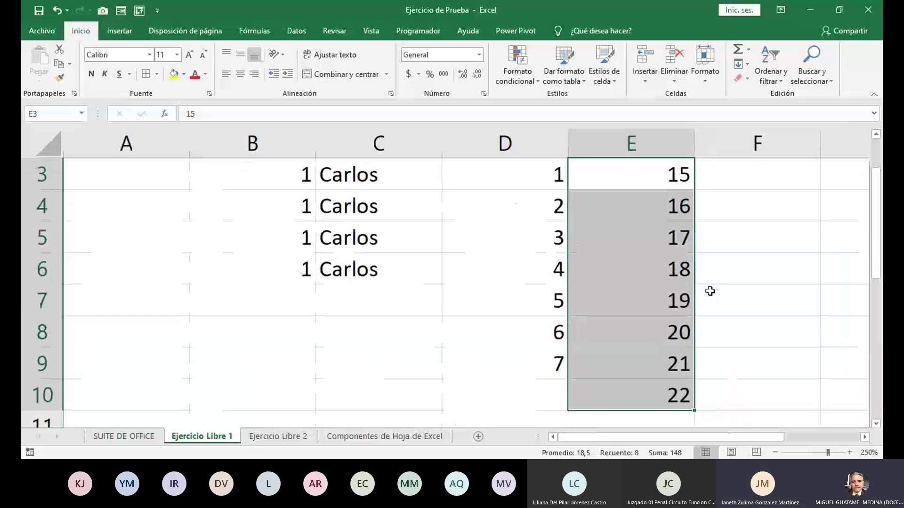
left_click(781, 266)
scroll(655, 235, "up", 1)
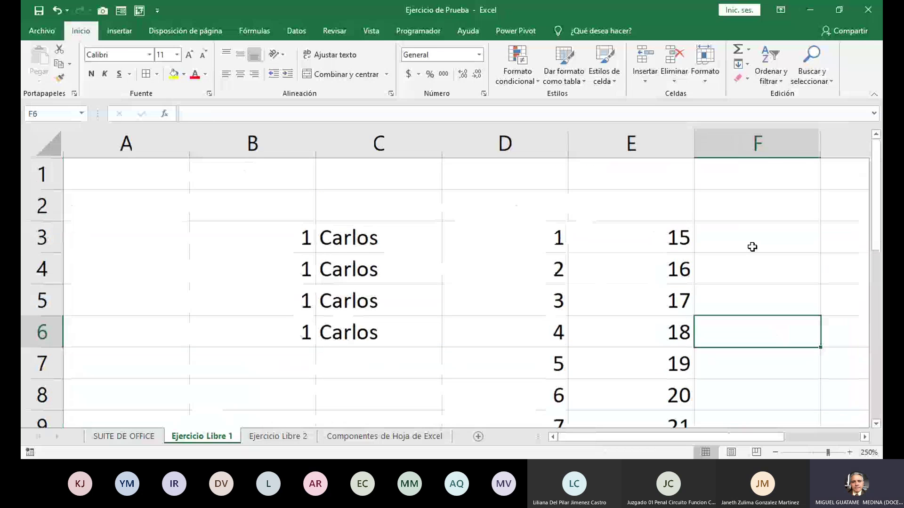
Step: Enter Lunes in F3 and auto-fill F3:F10 with Lunes through Domingo, then Lunes
left_click(794, 240)
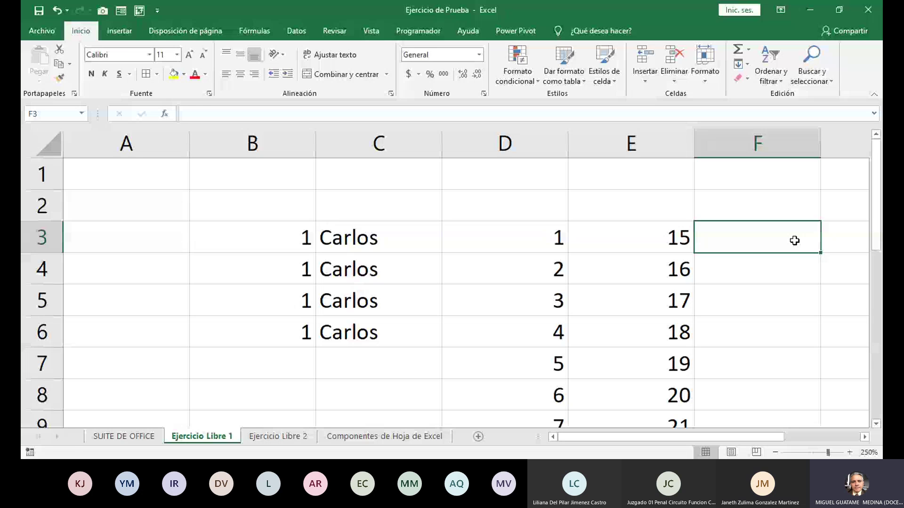
type("Lunes")
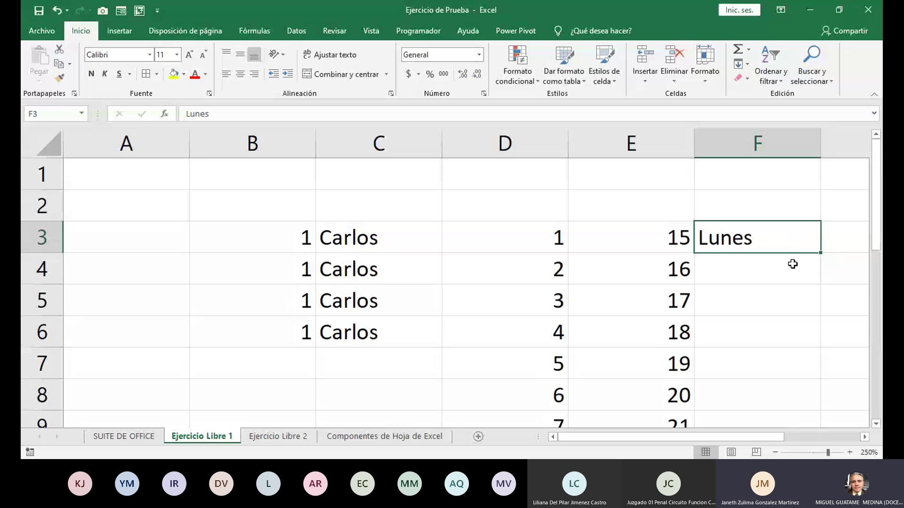
scroll(793, 264, "right", 1)
scroll(683, 259, "right", 1)
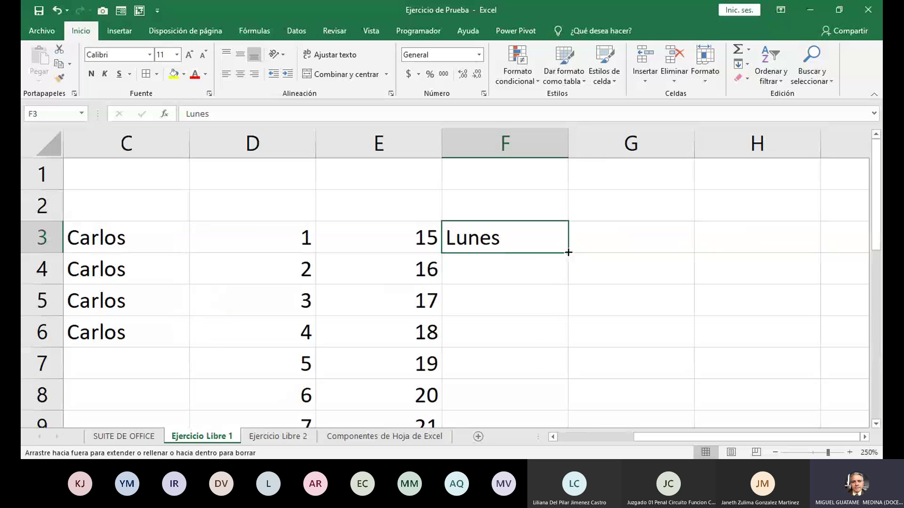
mouse_move(568, 252)
left_mouse_down()
mouse_move(551, 420)
mouse_move(557, 365)
left_mouse_up()
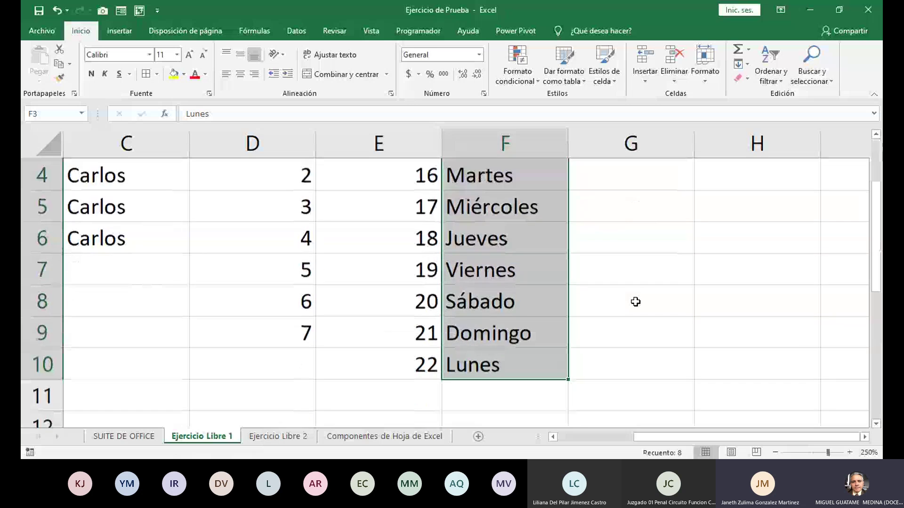
left_click(878, 202)
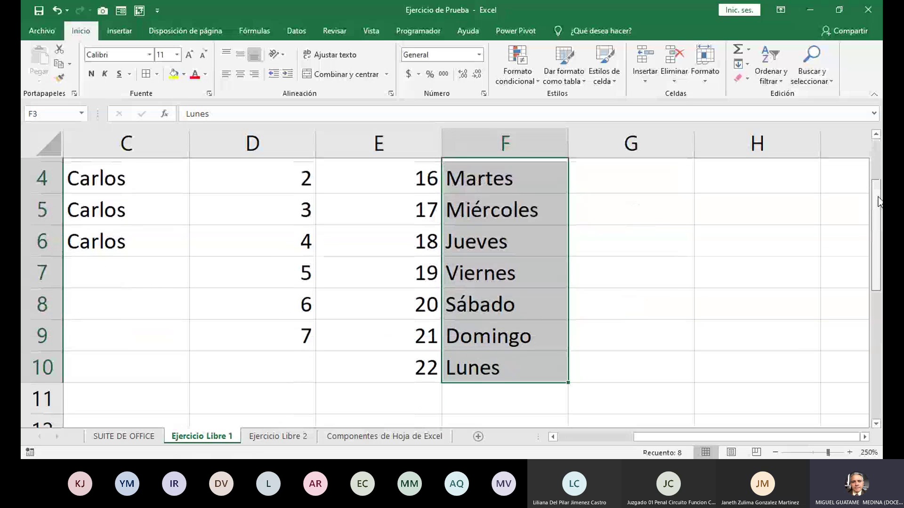
left_click_drag(878, 201, 850, 195)
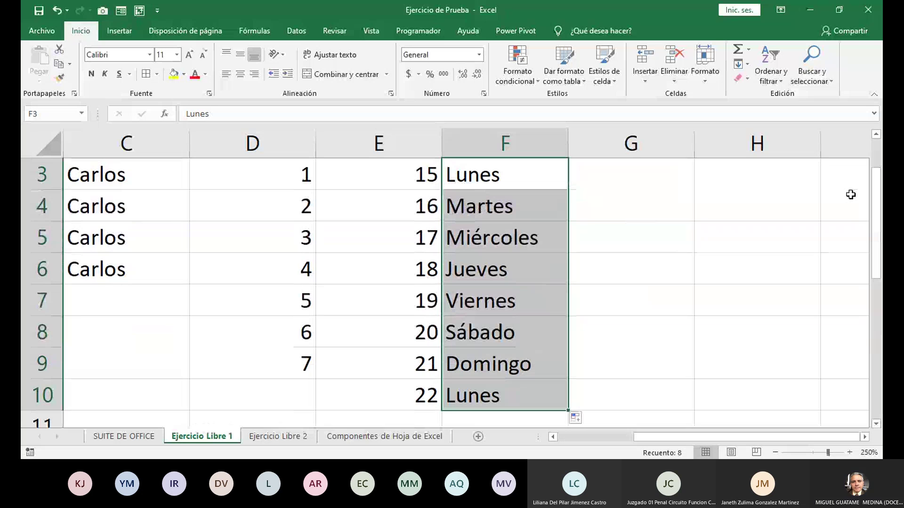
Step: Enter Enero in G3 and fill G3:G10 with the months Enero through Agosto
left_click(644, 181)
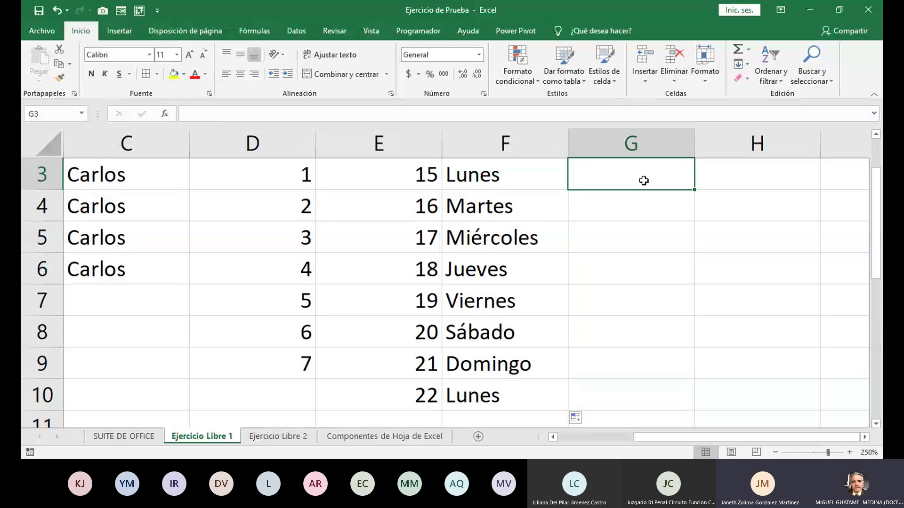
type("E")
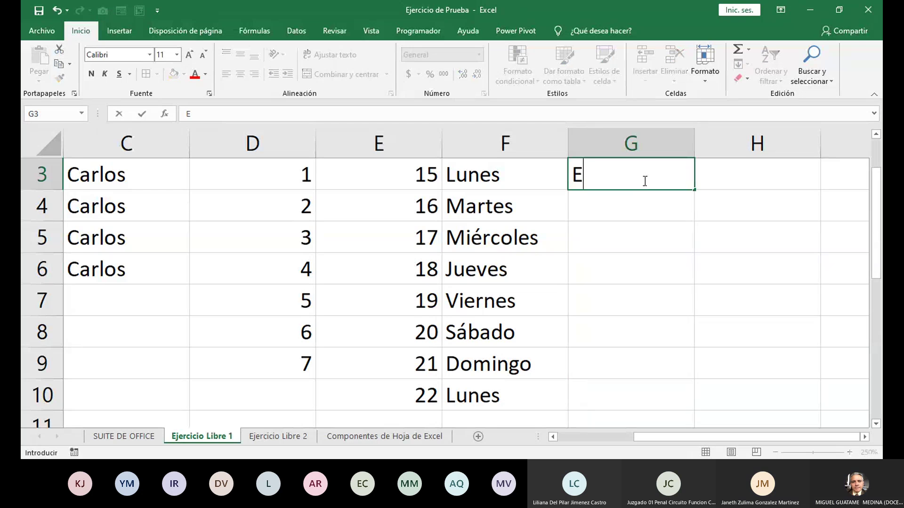
type("nero")
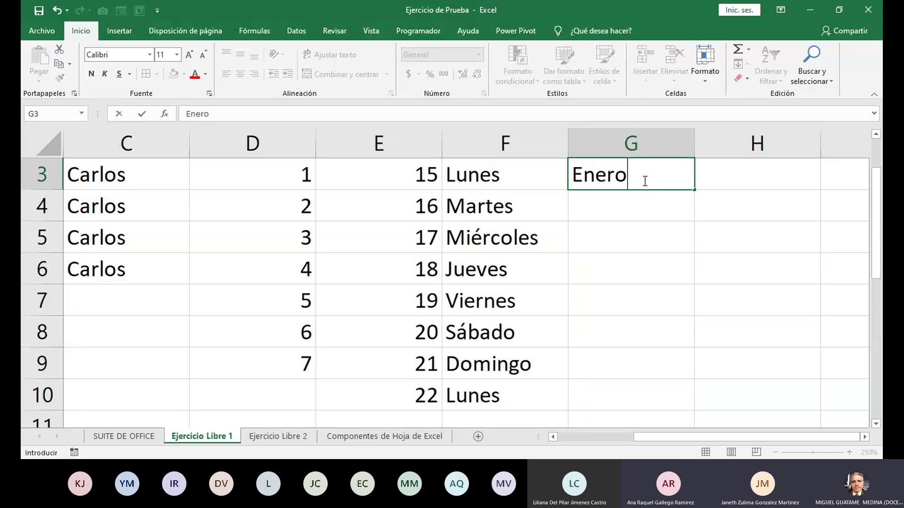
key("Return")
left_click(652, 184)
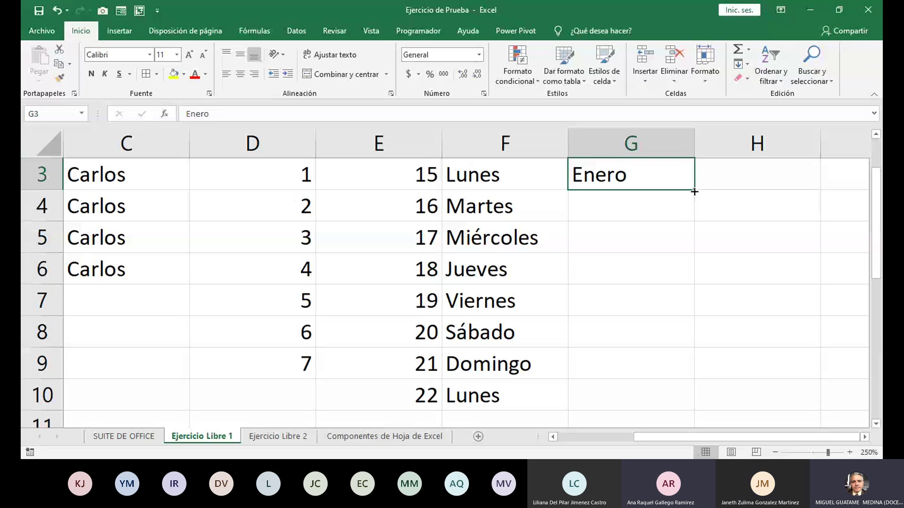
left_click_drag(694, 192, 652, 408)
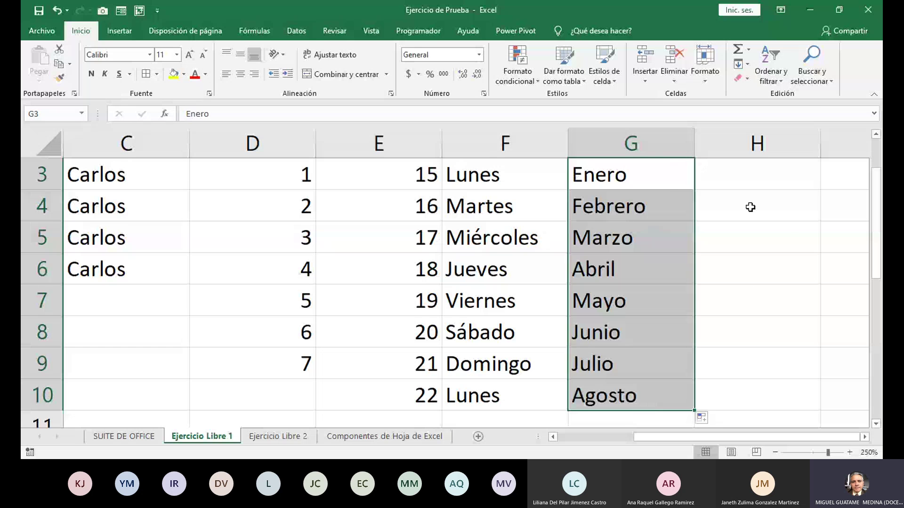
Step: Select cells in column H, moving among H3, H4, H5 and H7
left_click(756, 179)
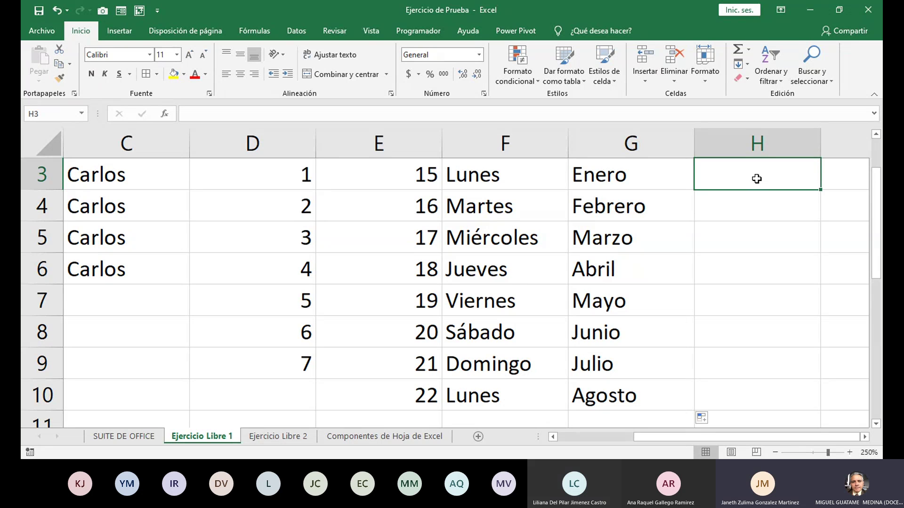
key("Down")
key("Down")
left_click(746, 182)
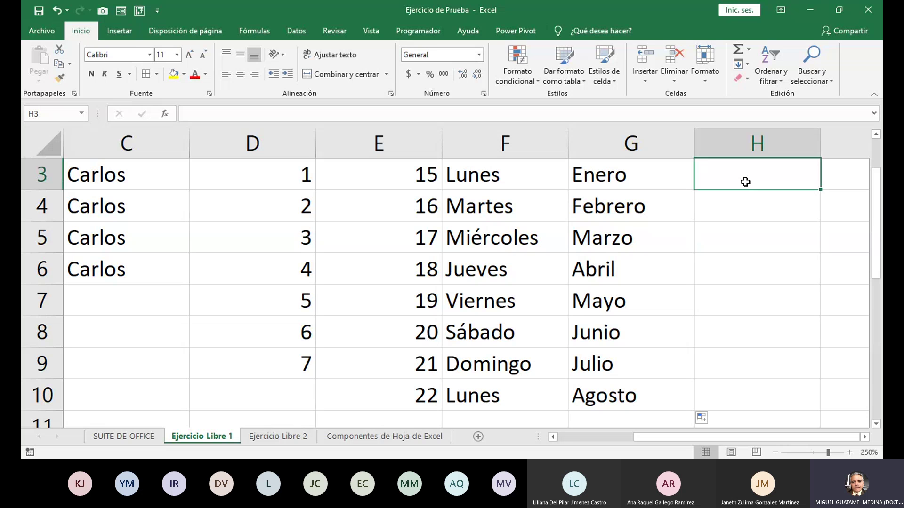
left_click_drag(764, 246, 764, 282)
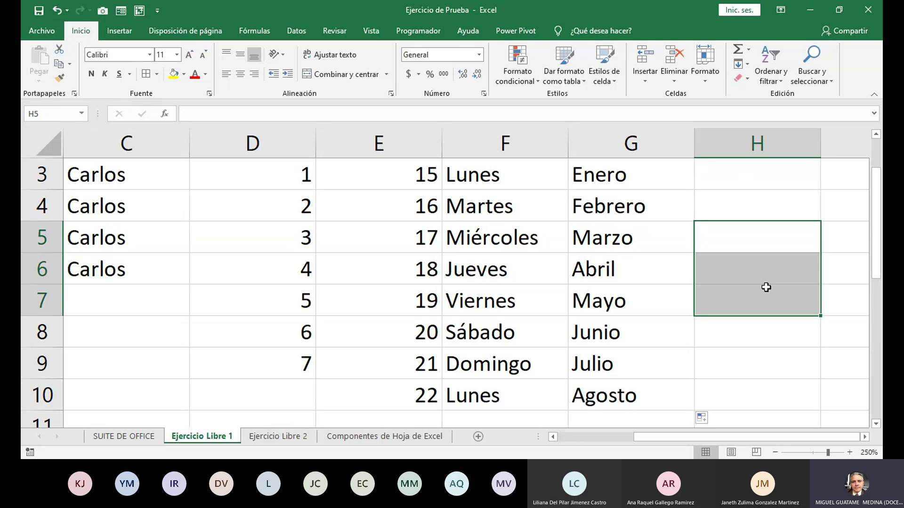
left_click(765, 187)
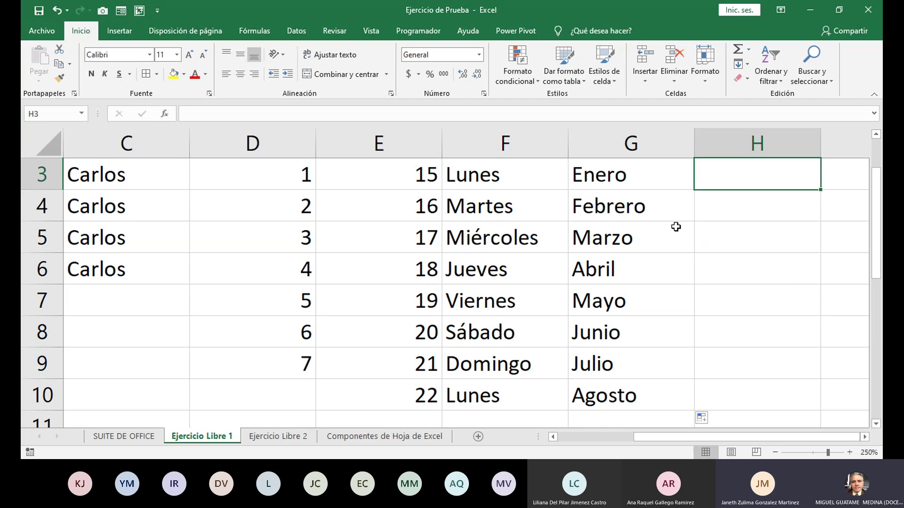
left_click(732, 236)
left_click(750, 204)
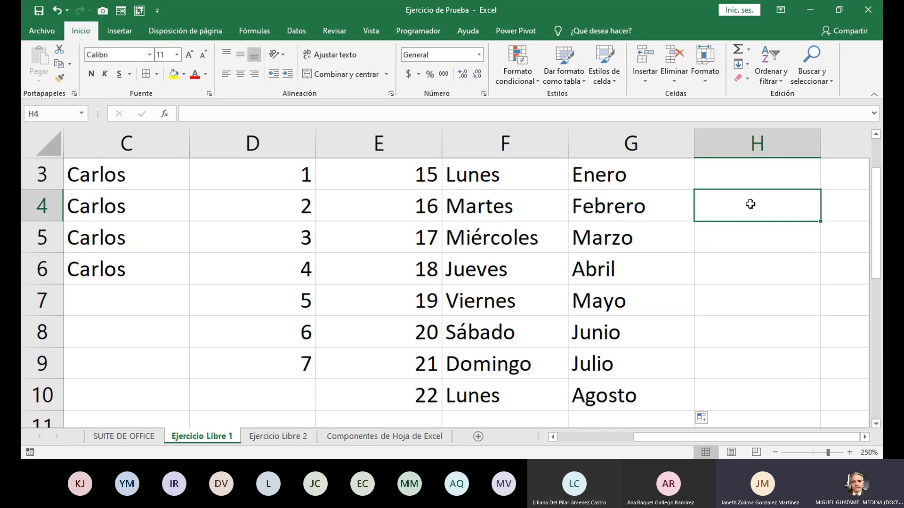
left_click(713, 306)
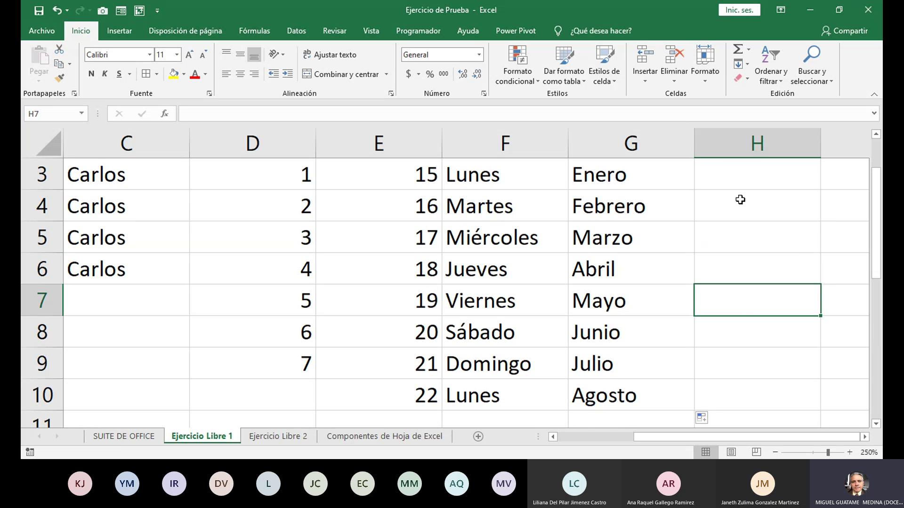
left_click(731, 181)
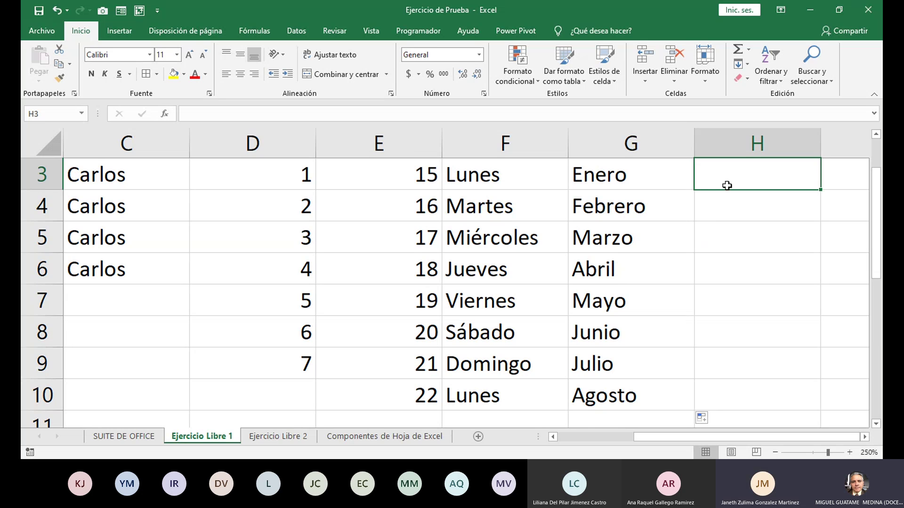
Step: Go to the Ejercicio Libre 2 sheet and zoom in
left_click(286, 434)
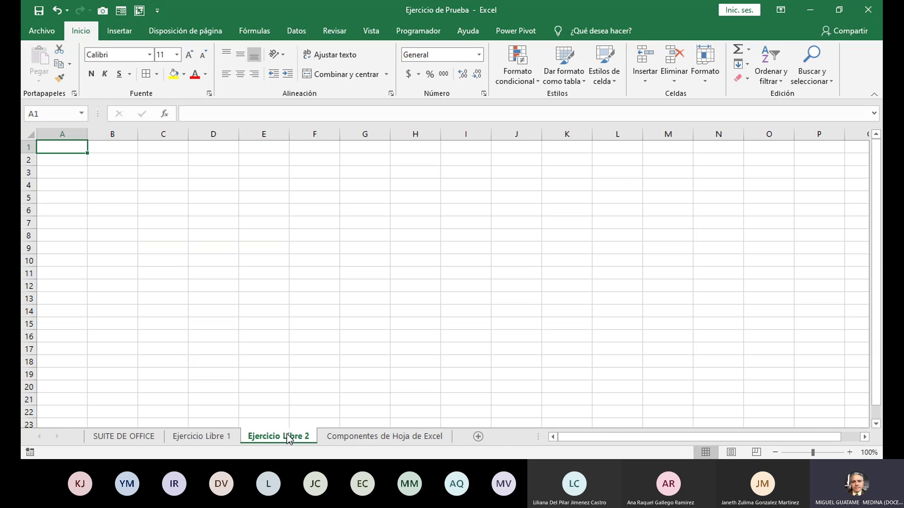
scroll(178, 206, "up", 1)
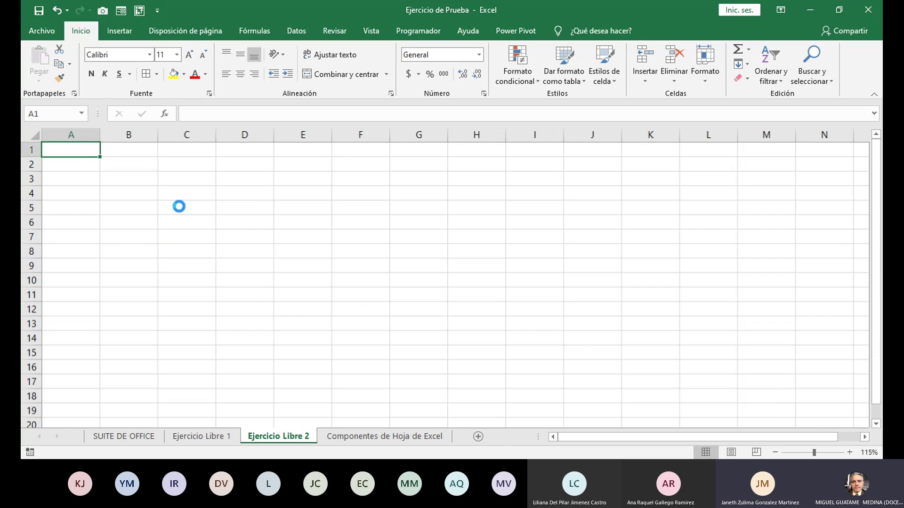
scroll(202, 191, "up", 4)
scroll(204, 191, "up", 2)
Step: Enter Monday in B2 and fill B2:B10 with Monday through Sunday, then Monday and Tuesday
left_click(196, 192)
type("m")
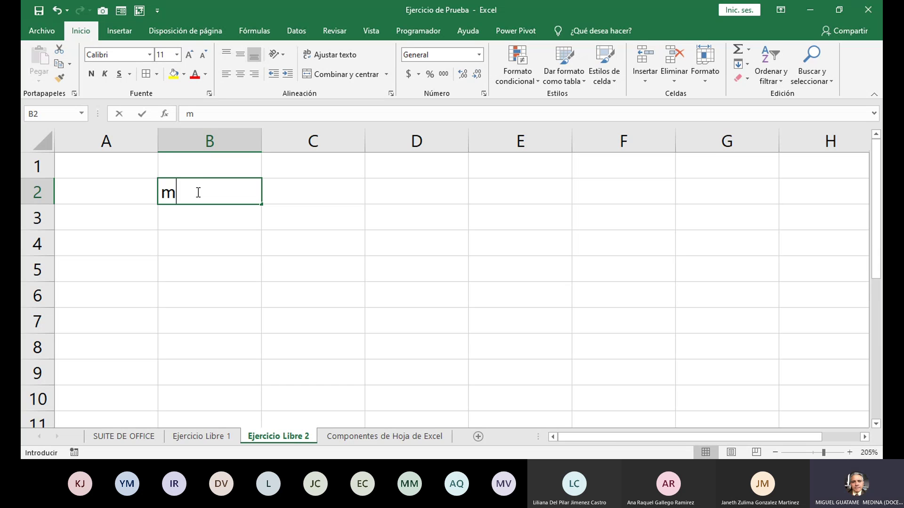
key("BackSpace")
type("M")
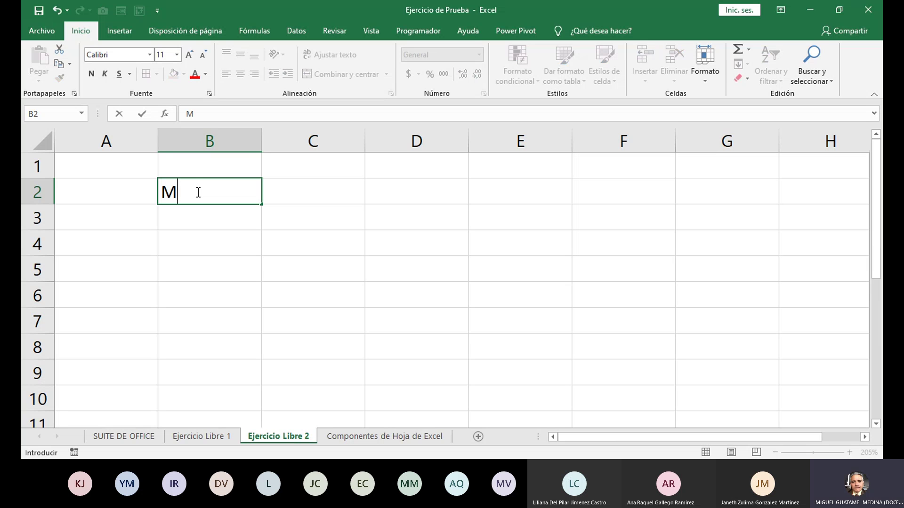
type("onday")
key("Return")
left_click(198, 192)
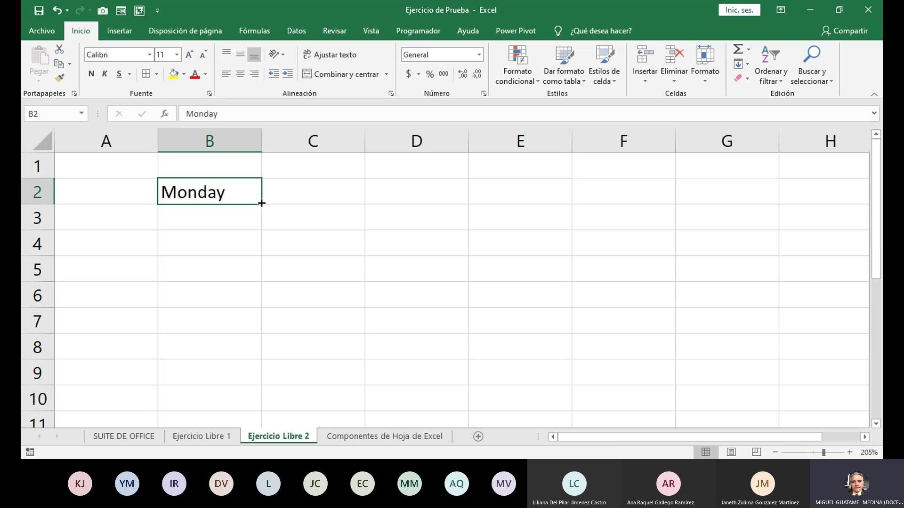
left_click_drag(257, 204, 251, 418)
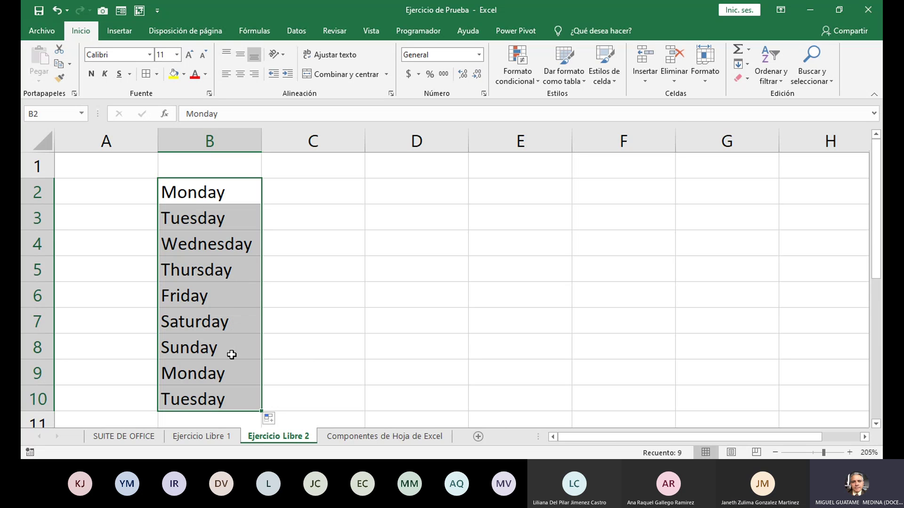
left_click(310, 196)
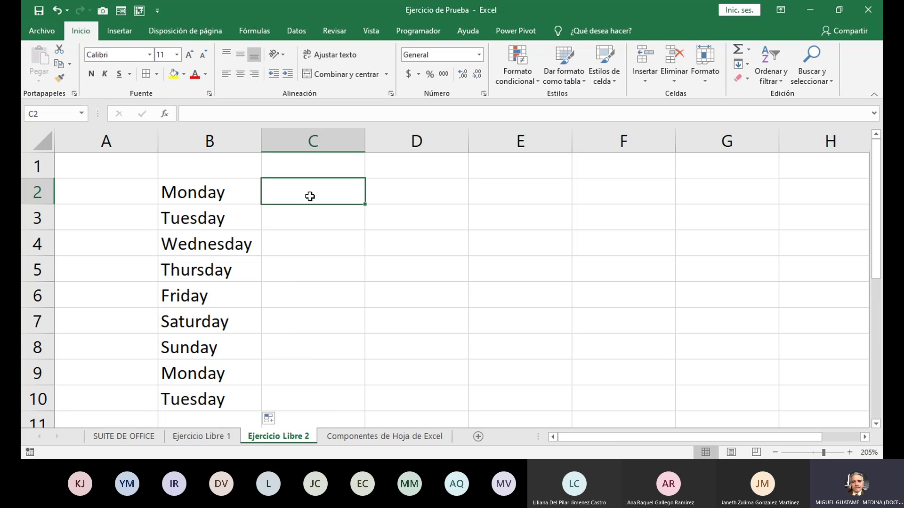
Step: Enter January in C2 and fill C2:C10 with January through September
type("Jan")
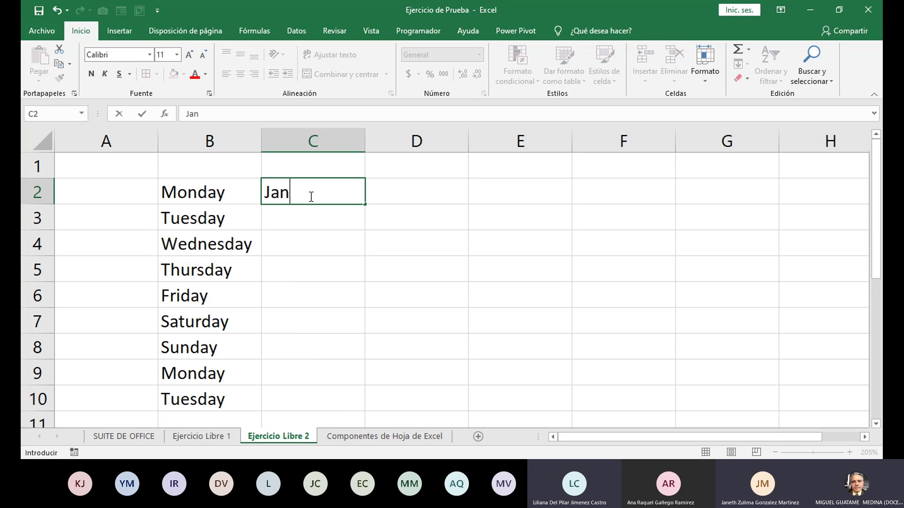
type("ua")
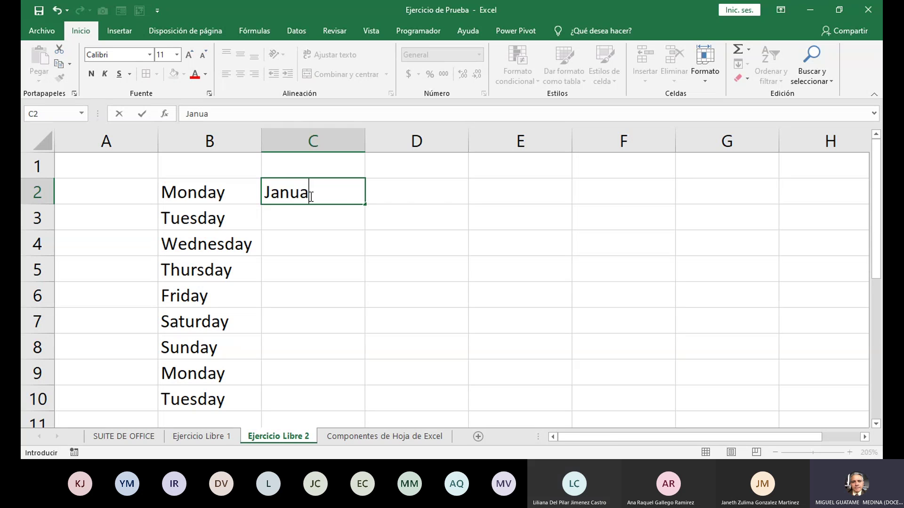
type("ry")
left_click(394, 231)
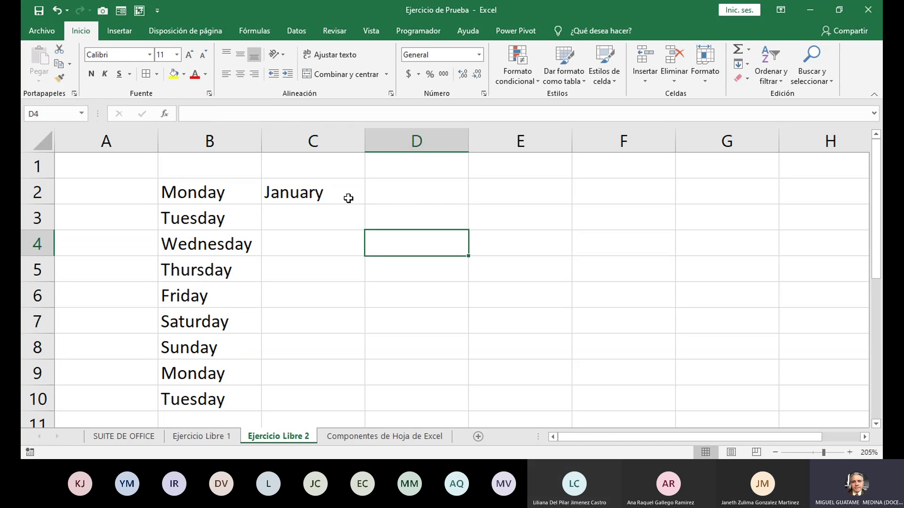
left_click(348, 198)
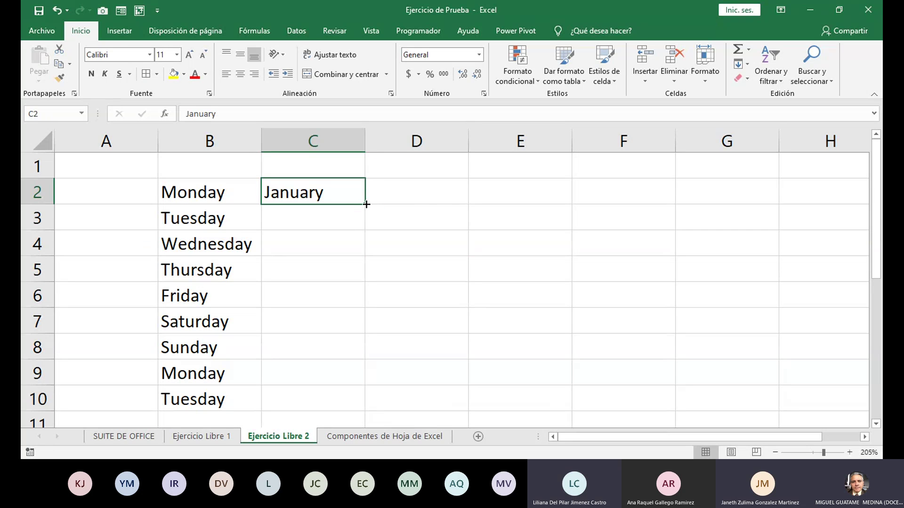
left_click_drag(366, 209, 362, 413)
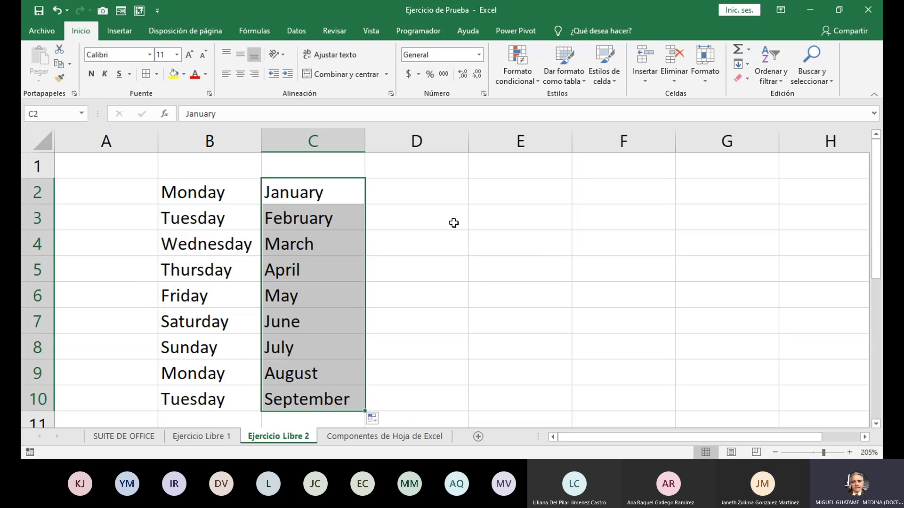
Step: Undo the month fill across row 2, then move to the Componentes de Hoja de Excel sheet
left_click(354, 197)
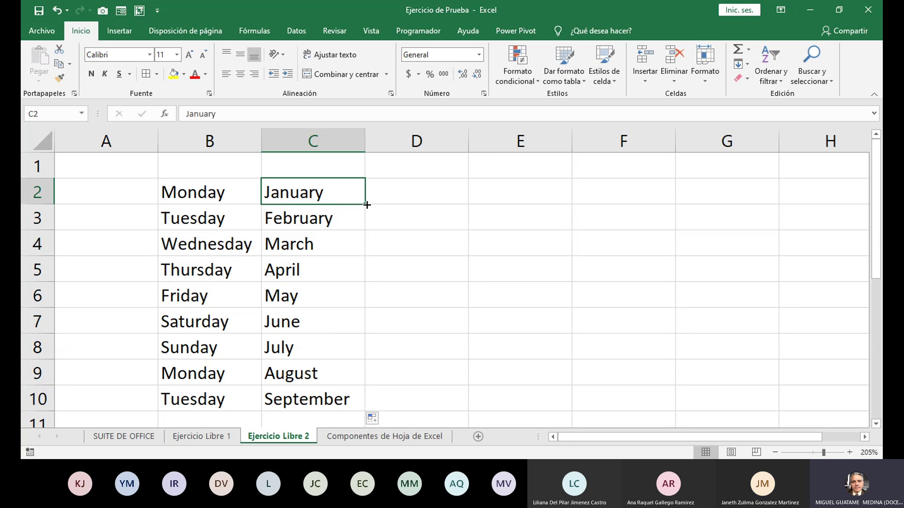
left_click_drag(367, 206, 786, 190)
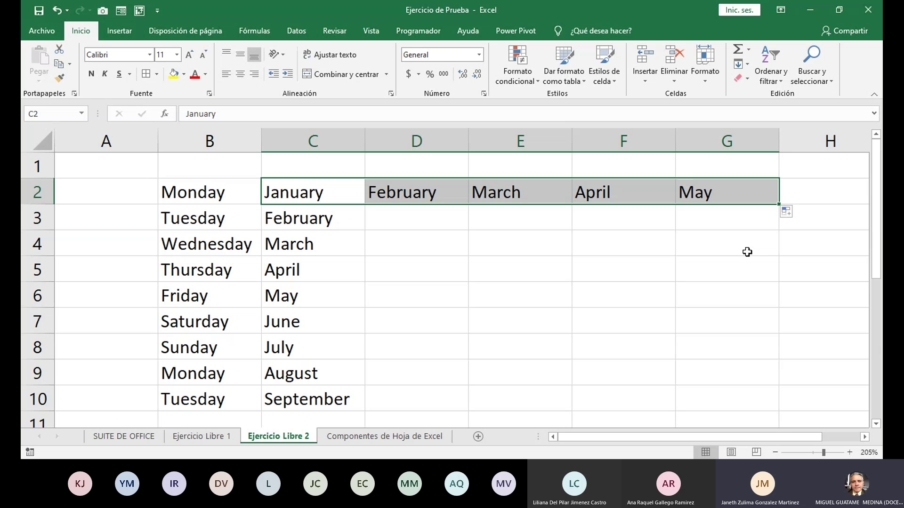
key("ctrl+z")
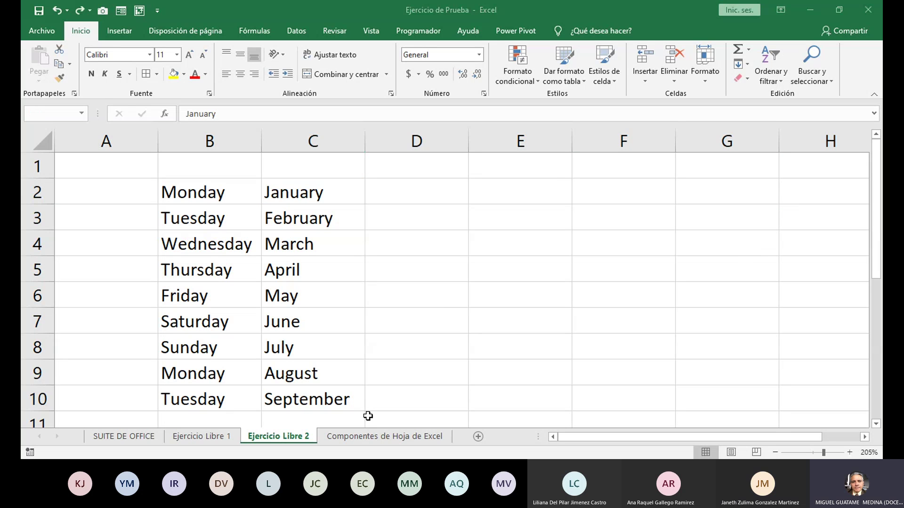
left_click(464, 365)
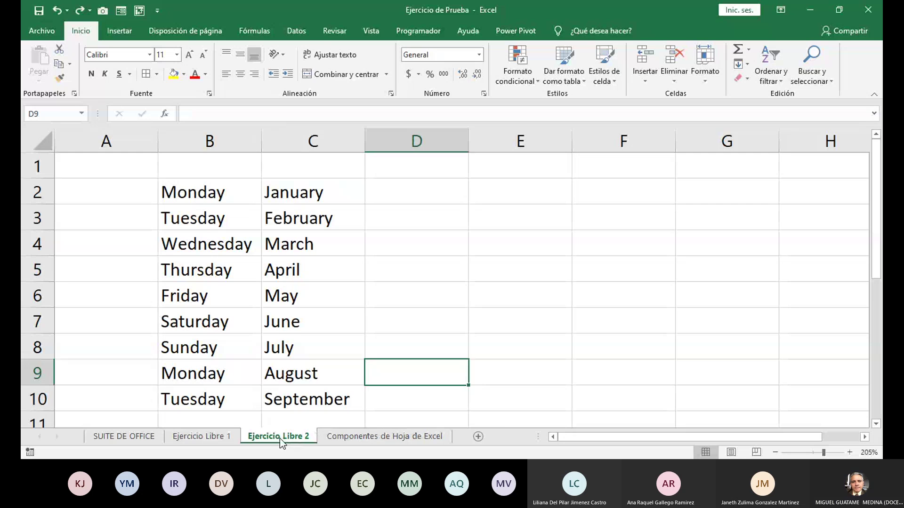
key("ctrl+Page_Down")
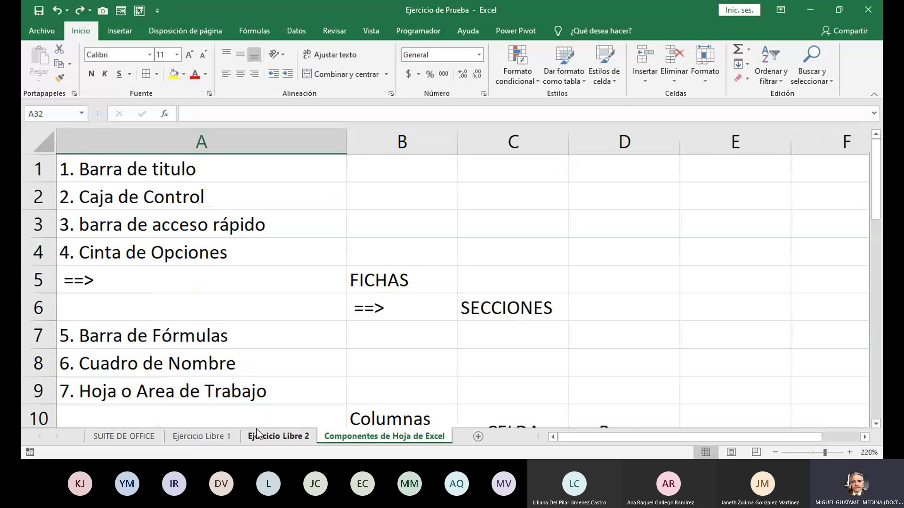
left_click(196, 436)
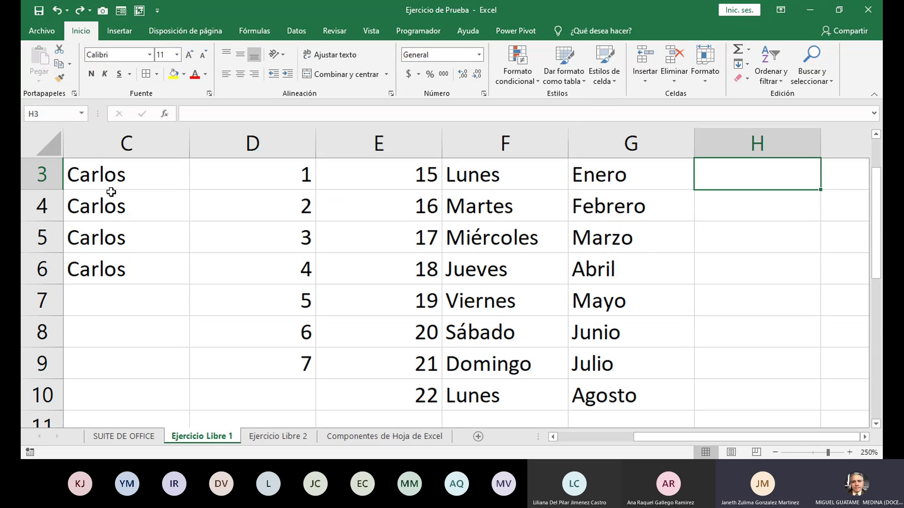
left_click(865, 440)
left_click(865, 440)
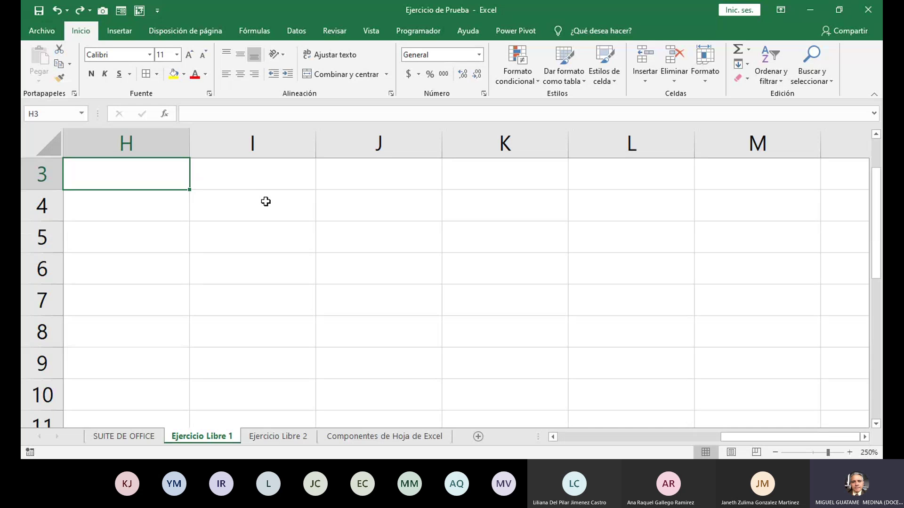
left_click(252, 176)
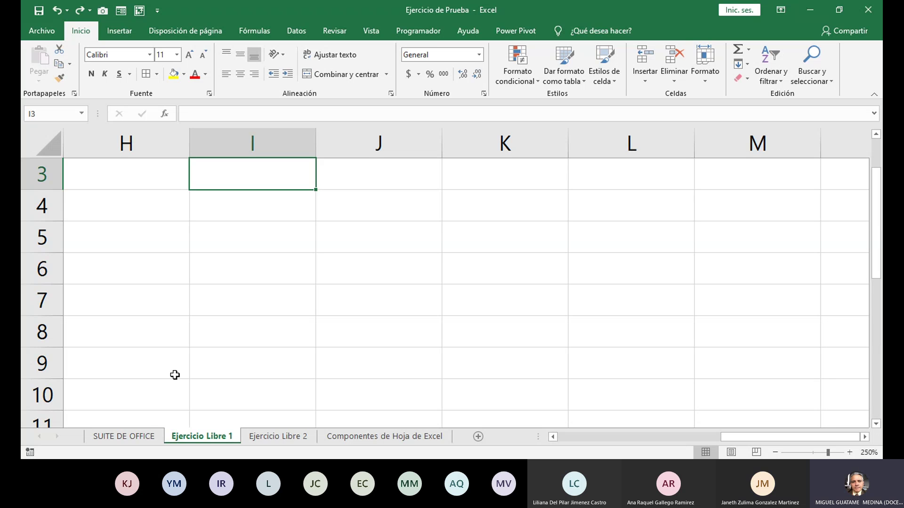
left_click(136, 437)
left_click(249, 352)
left_click(280, 436)
left_click(220, 438)
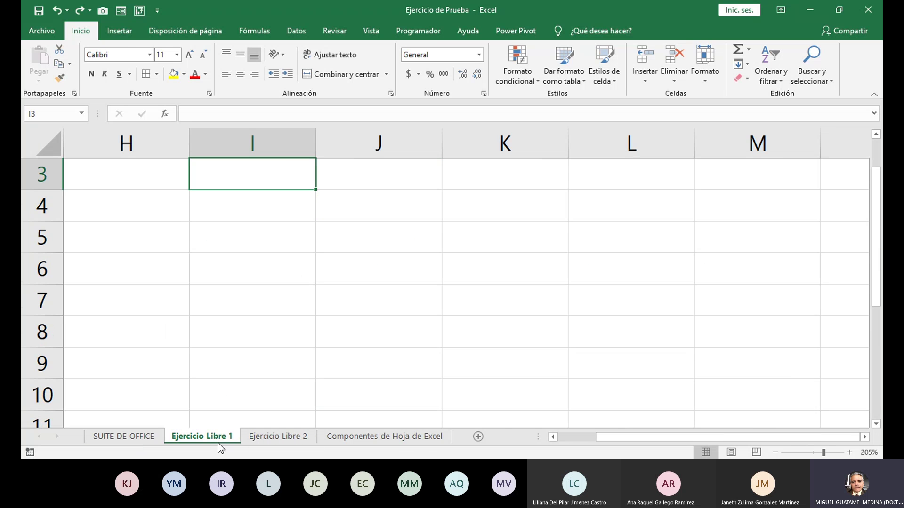
left_click(390, 437)
Step: Type the heading 'Pasos para crear lista personalizada' into cell A33
scroll(160, 274, "down", 3)
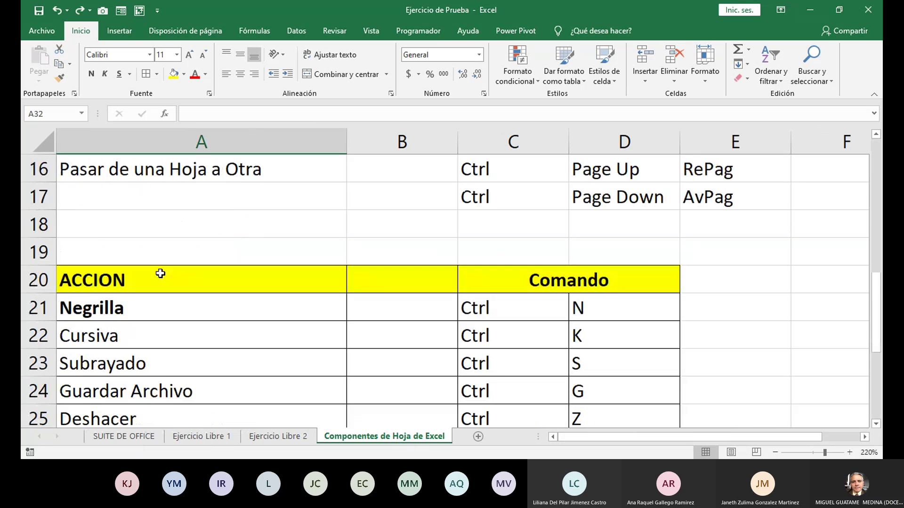
scroll(165, 274, "down", 5)
scroll(167, 274, "up", 1)
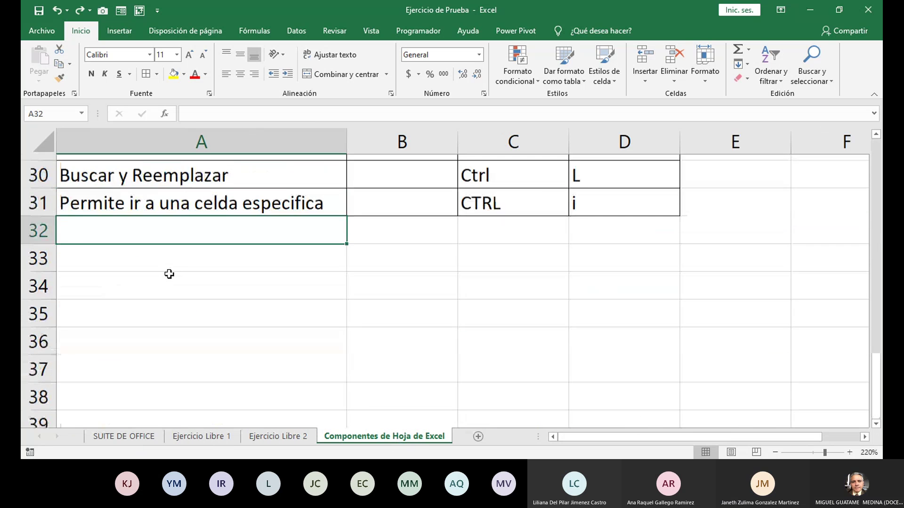
left_click(129, 326)
left_click(135, 310)
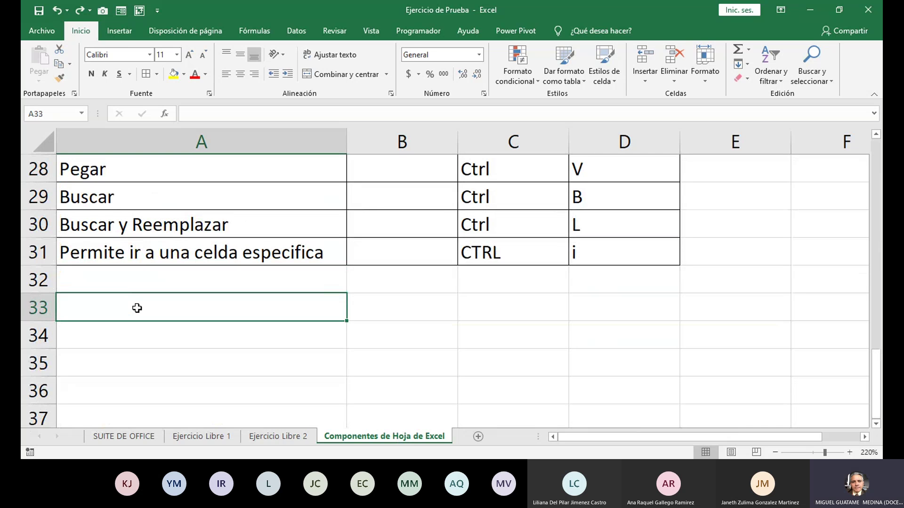
type("Pasos para")
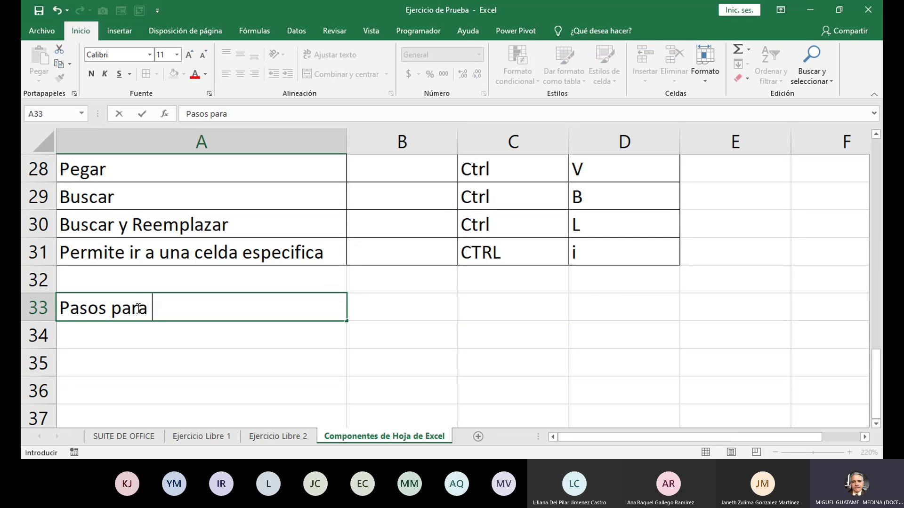
type(" crear lis")
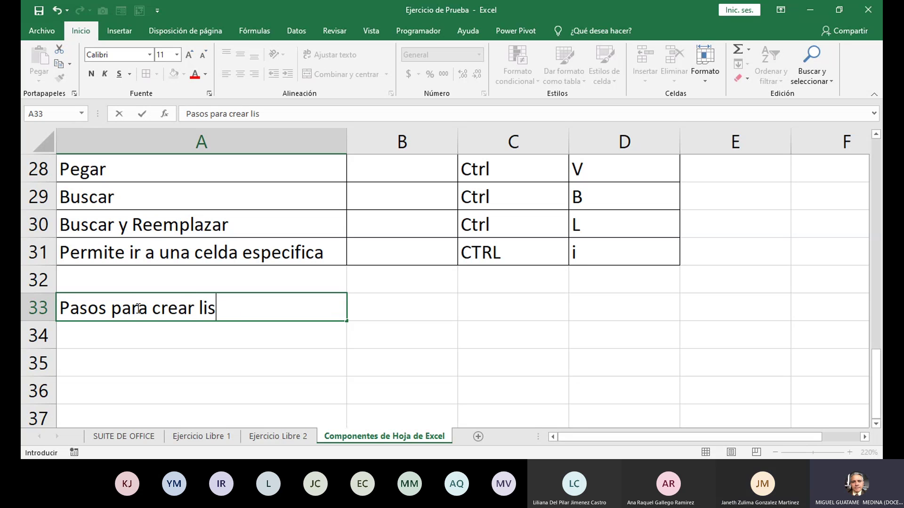
type("ta personal")
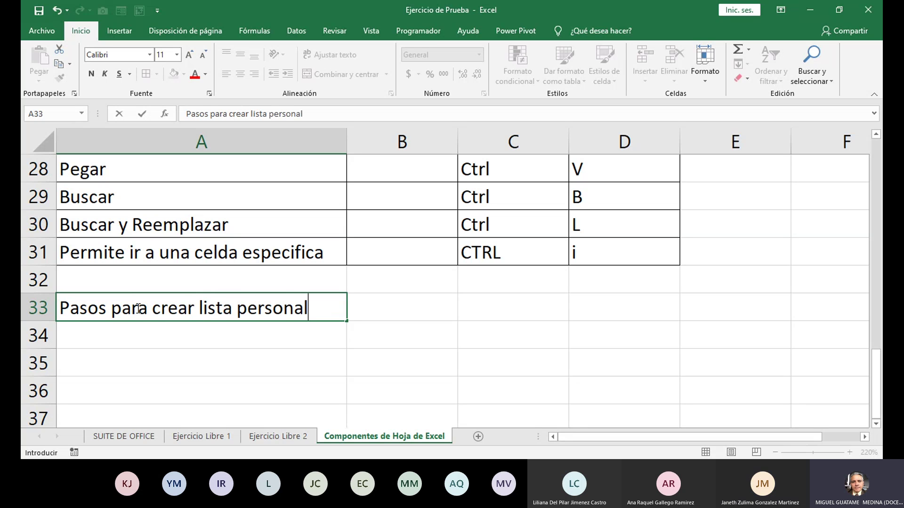
type("izada")
key("Return")
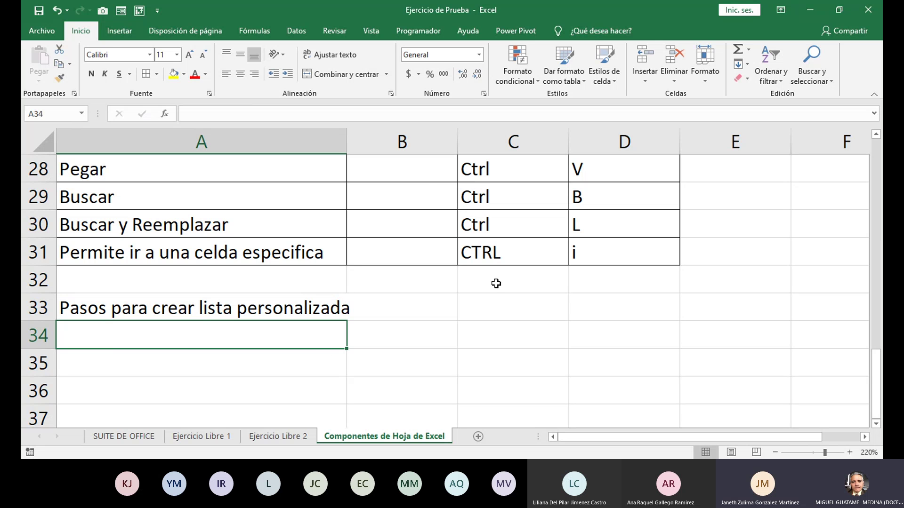
scroll(444, 314, "down", 2)
scroll(444, 314, "down", 2)
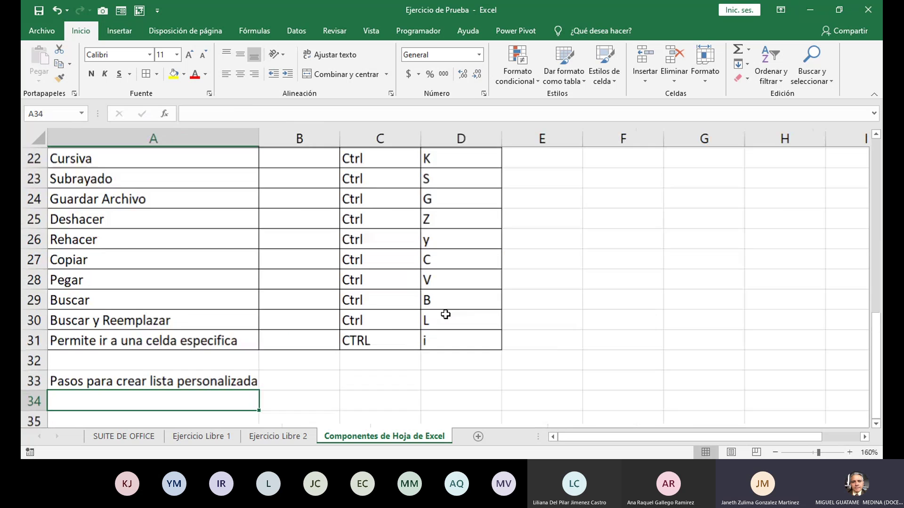
scroll(470, 235, "down", 2)
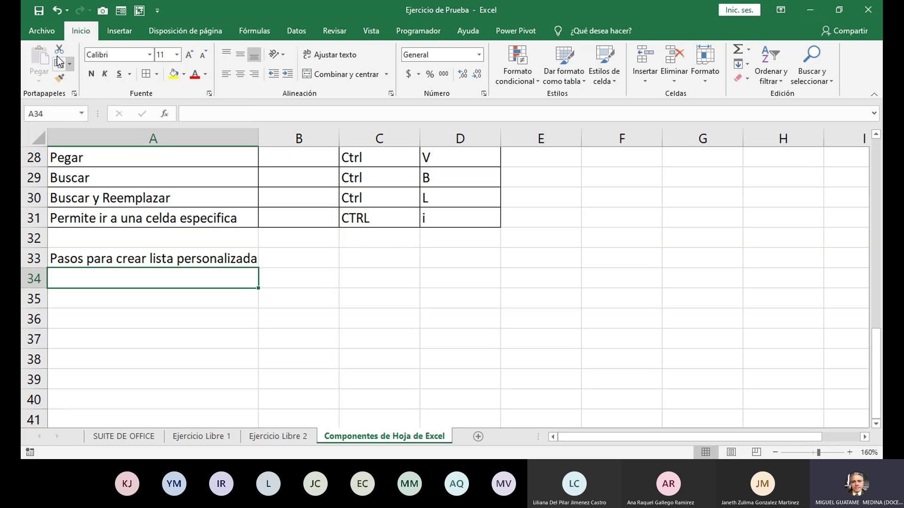
Step: Open Excel Options at Avanzadas and scroll down to Modificar listas personalizadas
left_click(43, 32)
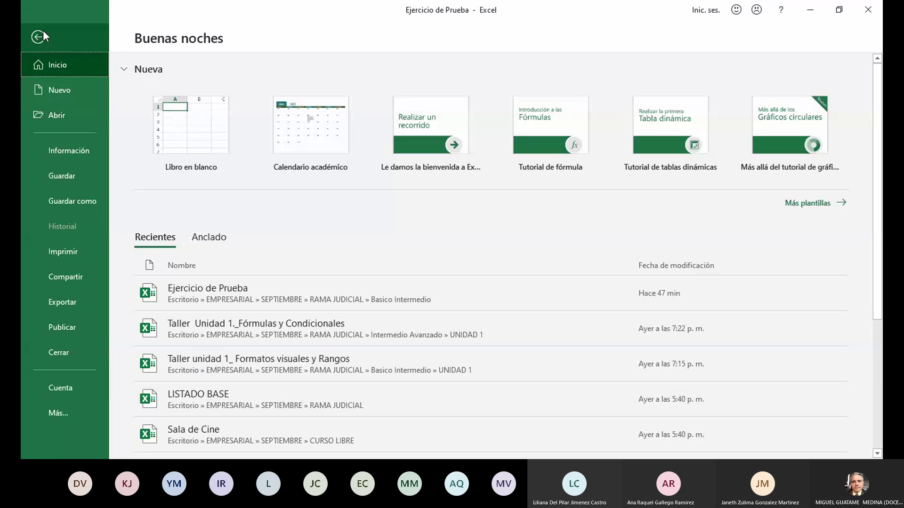
left_click(78, 405)
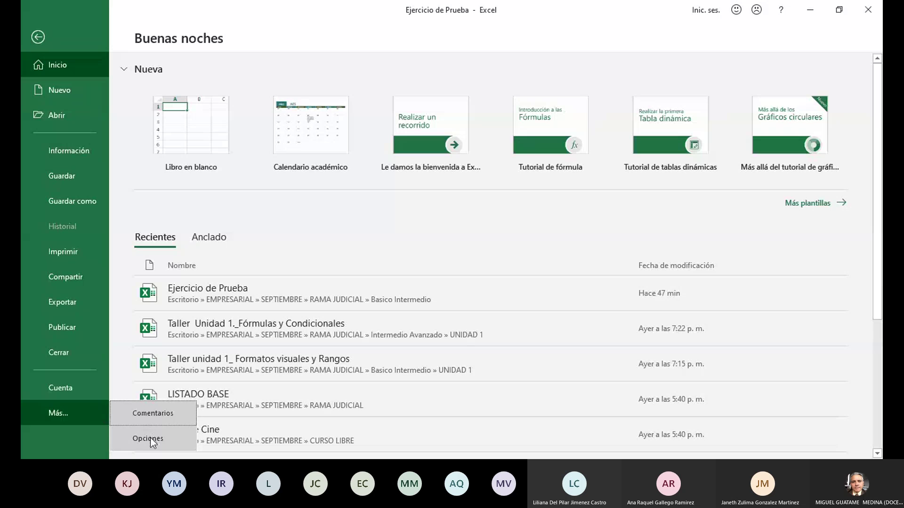
left_click(148, 442)
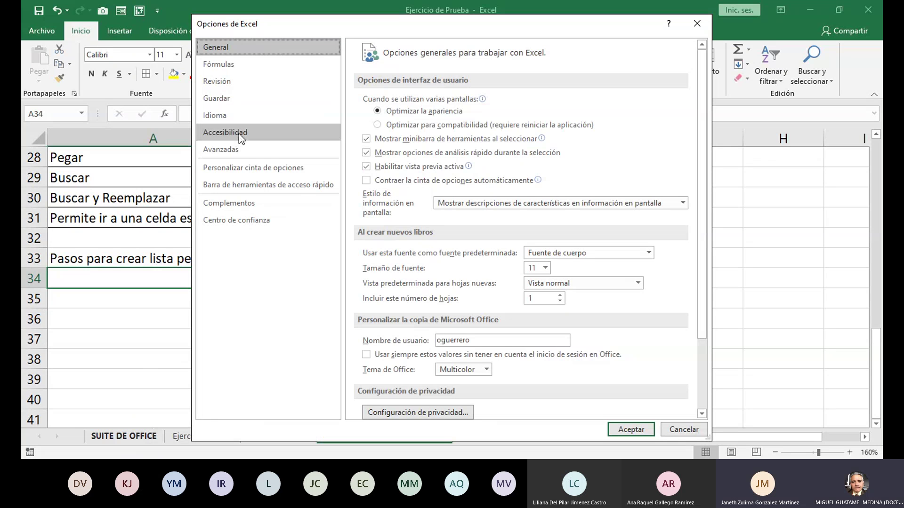
left_click(223, 151)
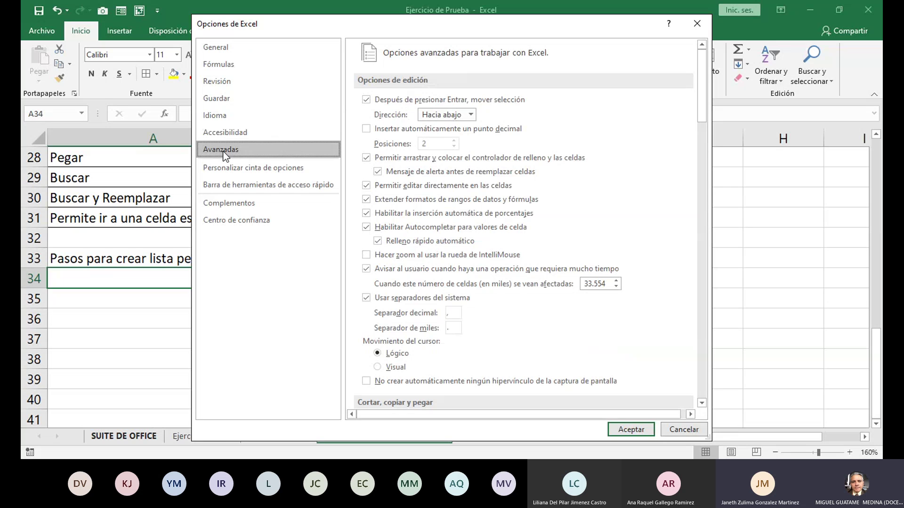
left_click(697, 23)
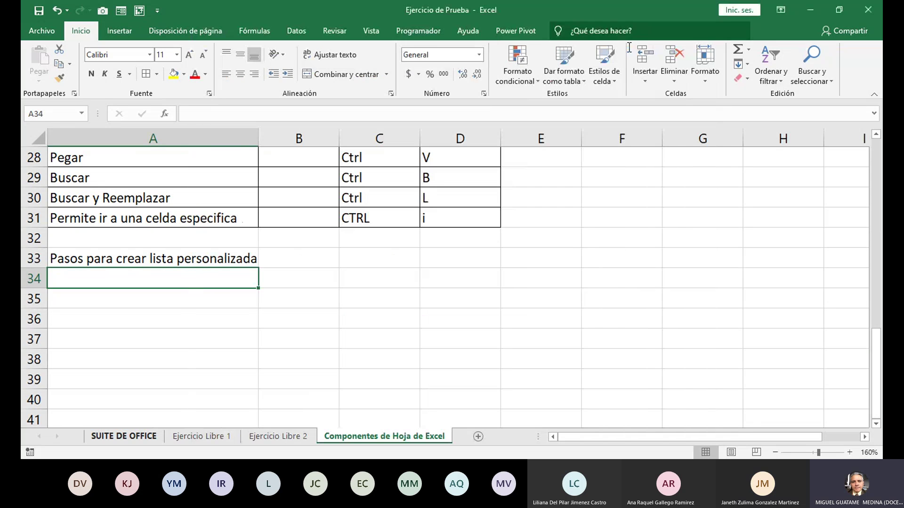
left_click(47, 32)
left_click(56, 414)
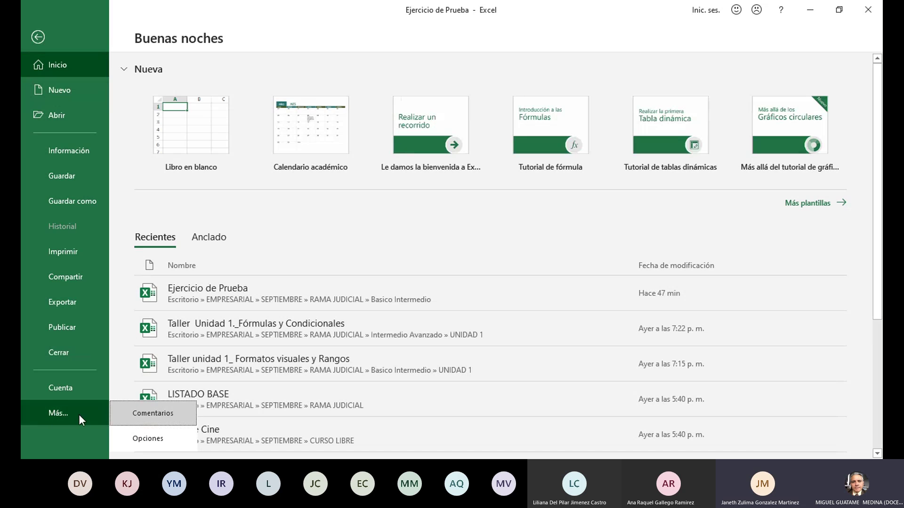
left_click(142, 438)
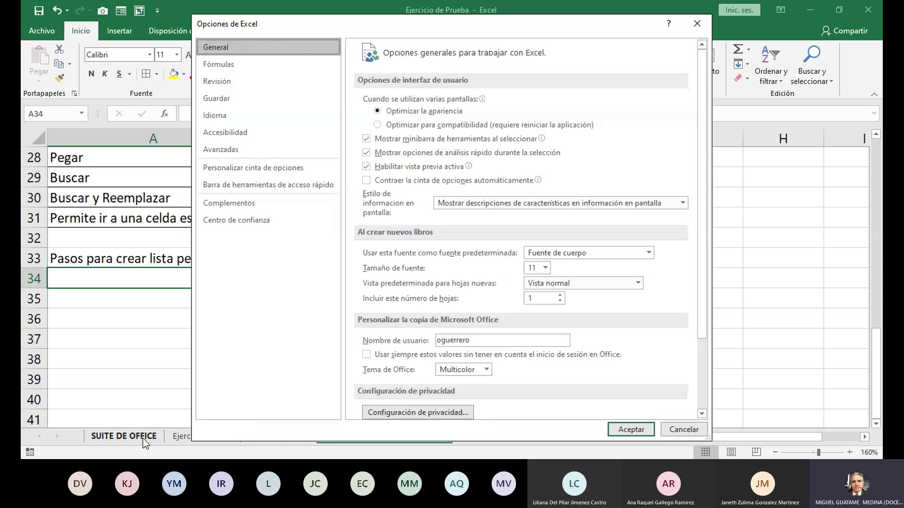
left_click(218, 148)
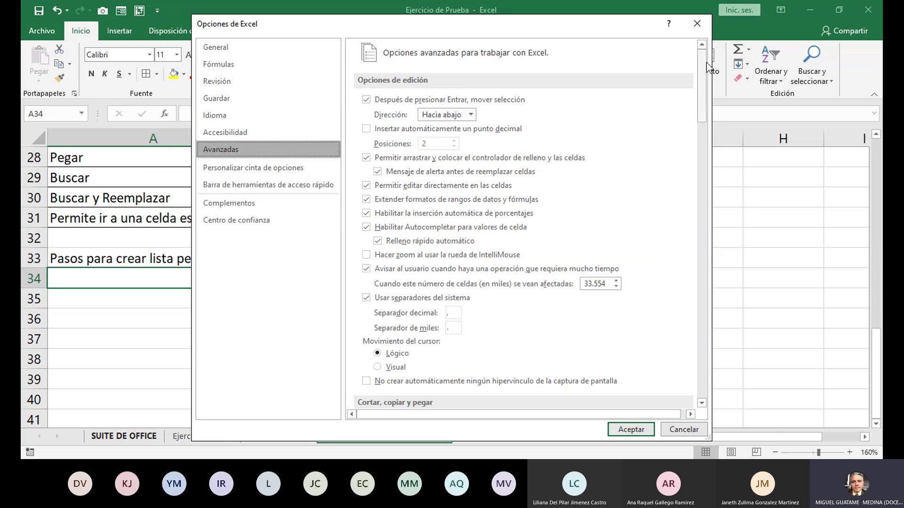
left_click_drag(702, 61, 692, 350)
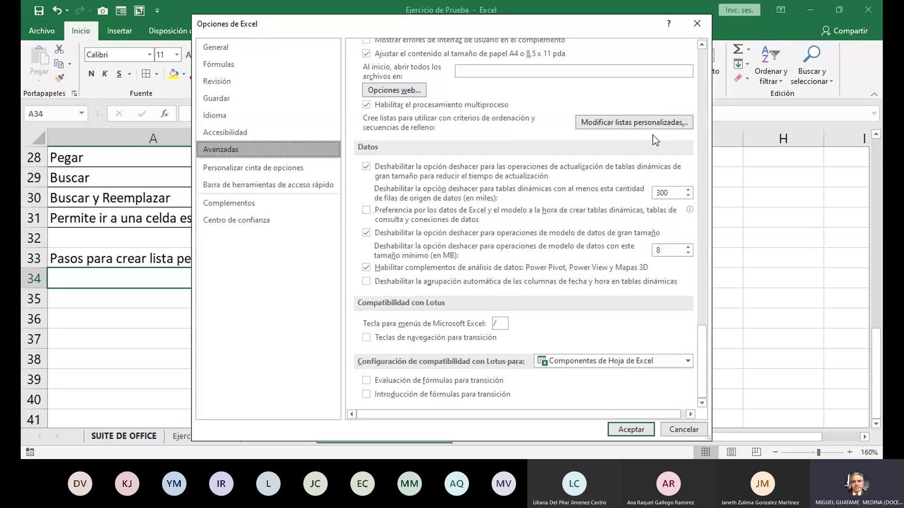
Step: Open the Modificar listas personalizadas editor from the Avanzadas options
left_click(641, 126)
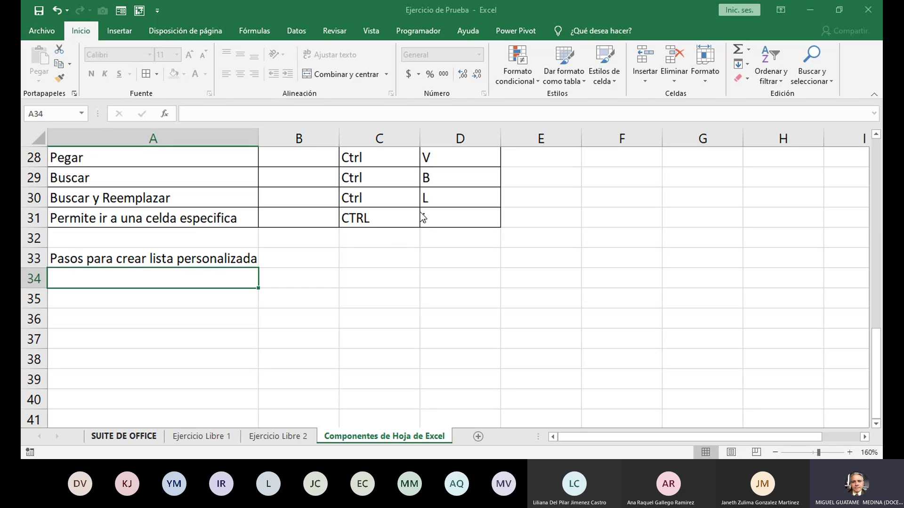
type("i")
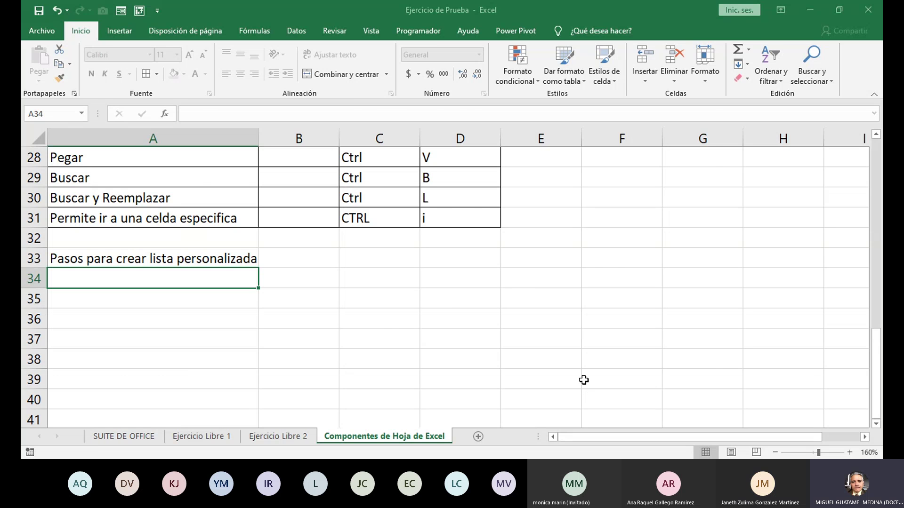
left_click(633, 429)
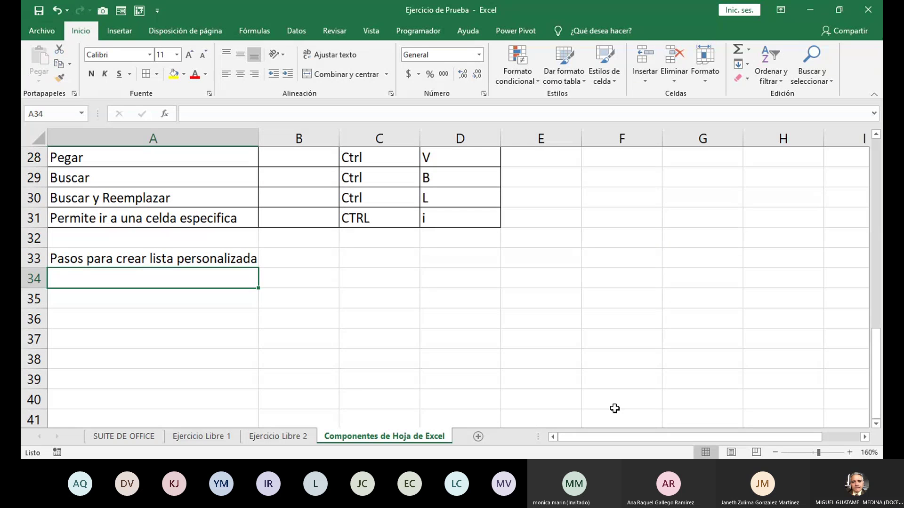
Step: Enter Meta in E2 of Ejercicio Libre 2 and fill E3:E12 with the departments from Boyacá onward
left_click(192, 443)
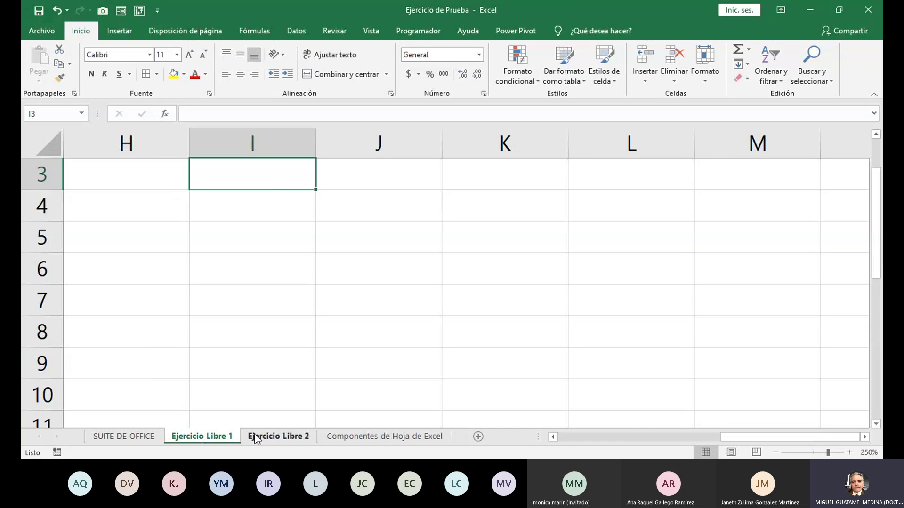
left_click(273, 433)
left_click(547, 187)
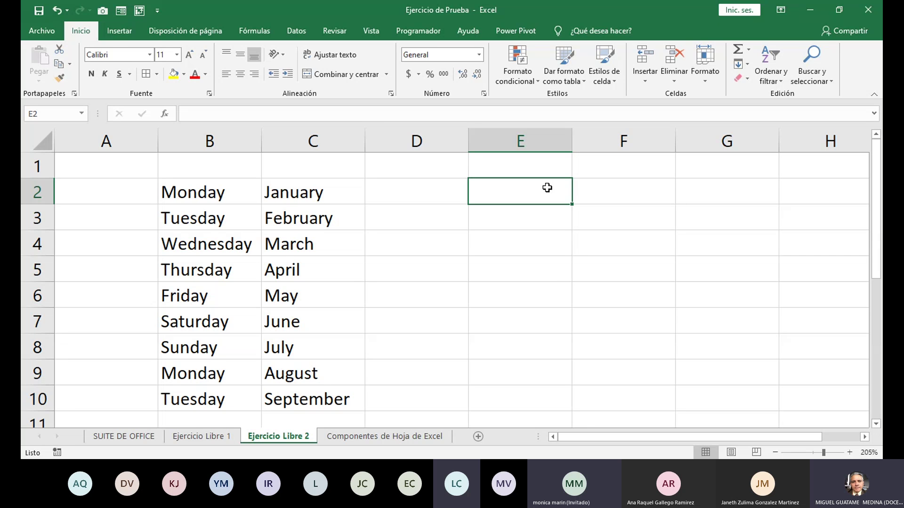
type("Meta")
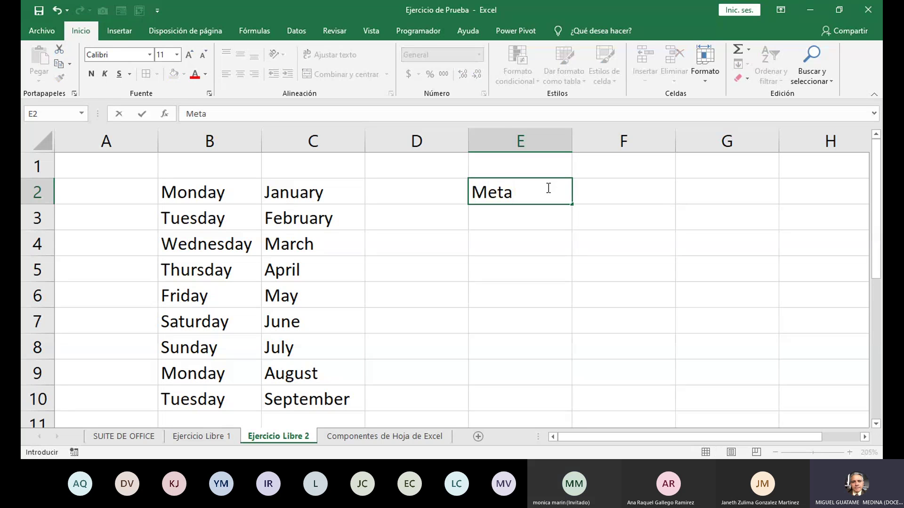
key("Return")
left_click(547, 187)
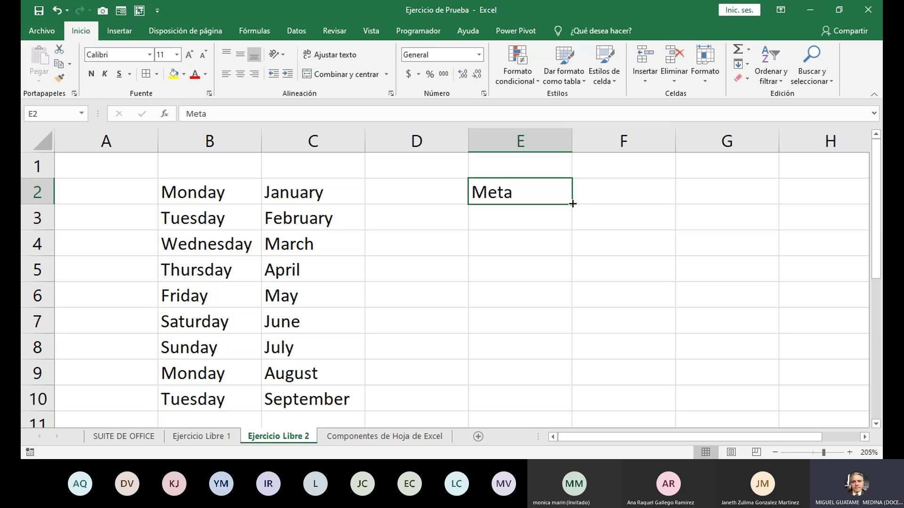
mouse_move(572, 203)
left_mouse_down()
mouse_move(555, 436)
mouse_move(560, 423)
left_mouse_up()
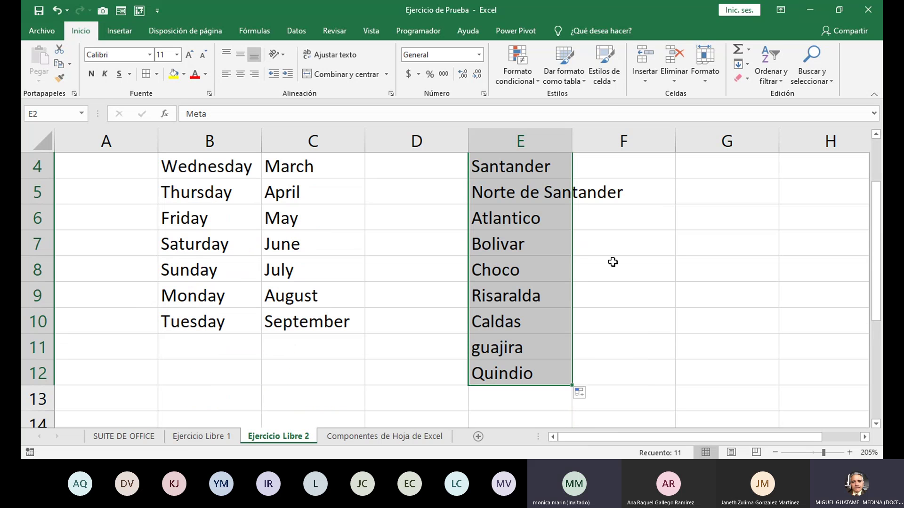
scroll(634, 226, "up", 1)
scroll(747, 226, "down", 1)
scroll(746, 226, "down", 1)
scroll(739, 224, "up", 1)
scroll(739, 222, "up", 1)
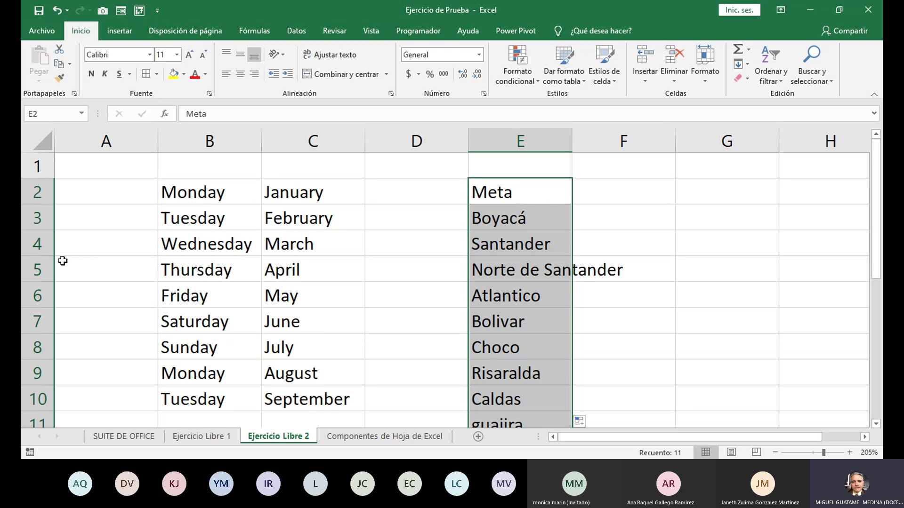
Step: On the Componentes de Hoja de Excel sheet, enter steps '1. click Archivo' and '2. Click OPCIONES'
left_click(122, 434)
left_click(202, 436)
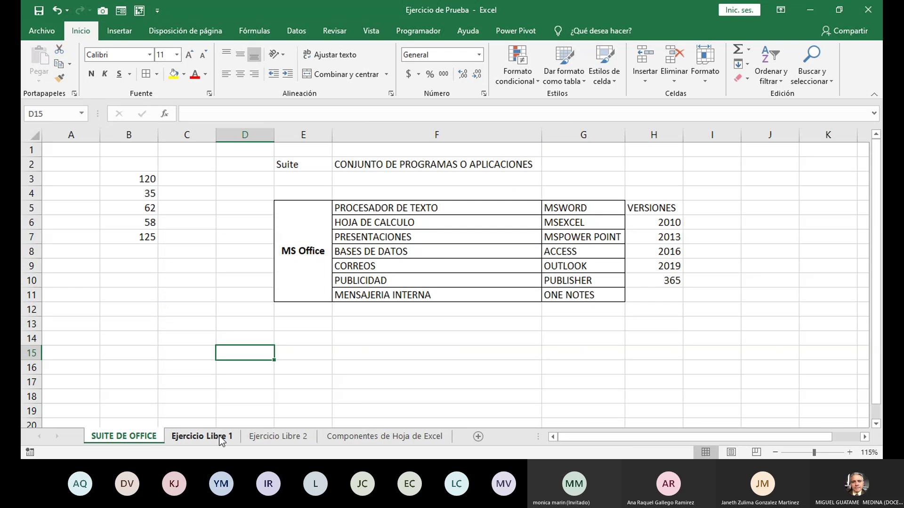
left_click(349, 436)
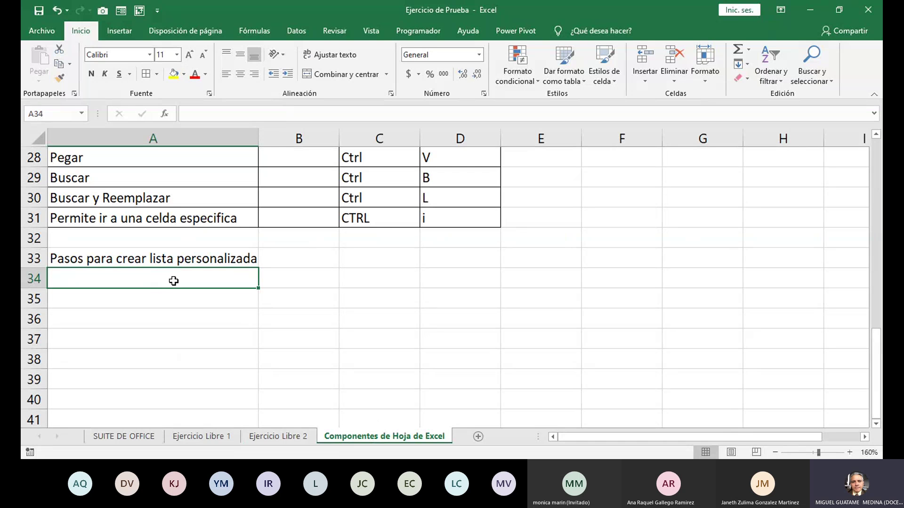
type("1")
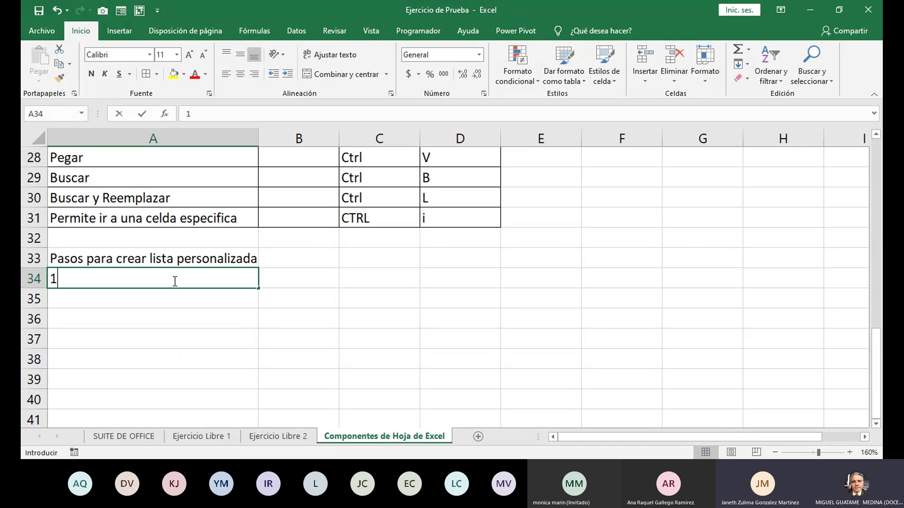
type(",")
key("BackSpace")
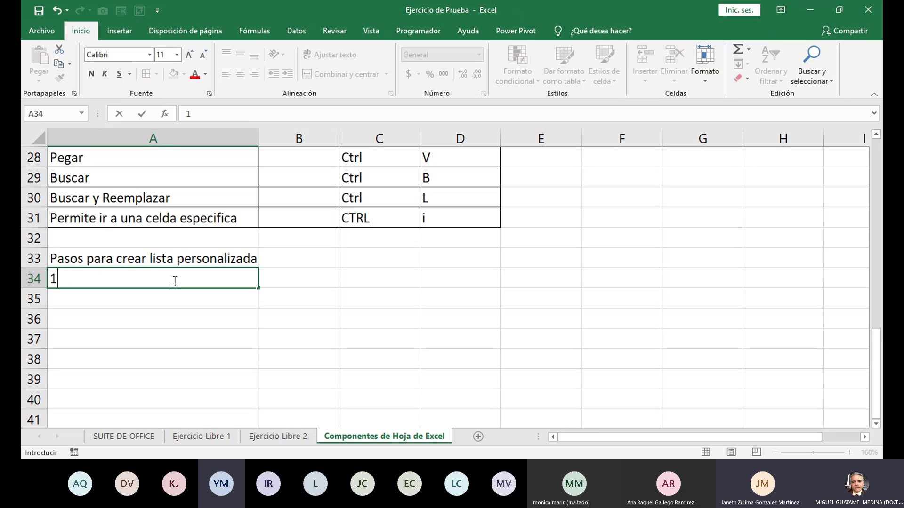
type(". click")
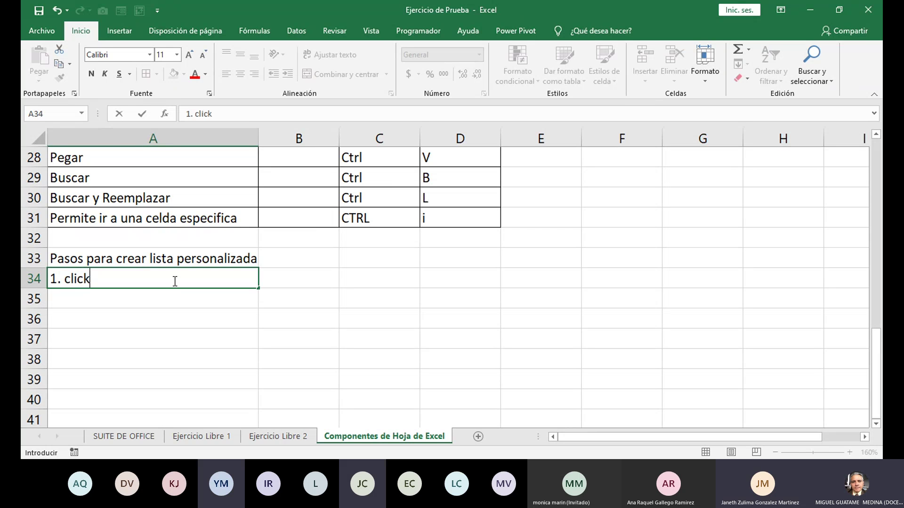
type(" Archi")
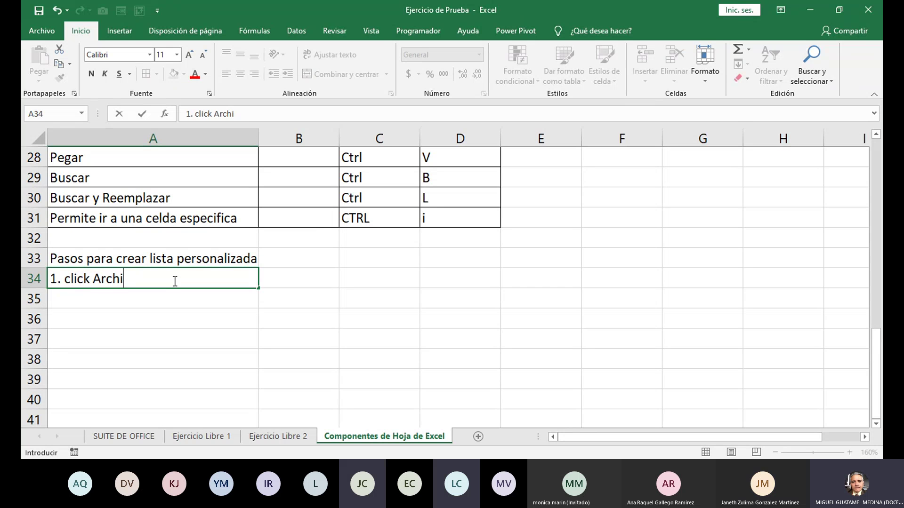
type("vo")
key("Return")
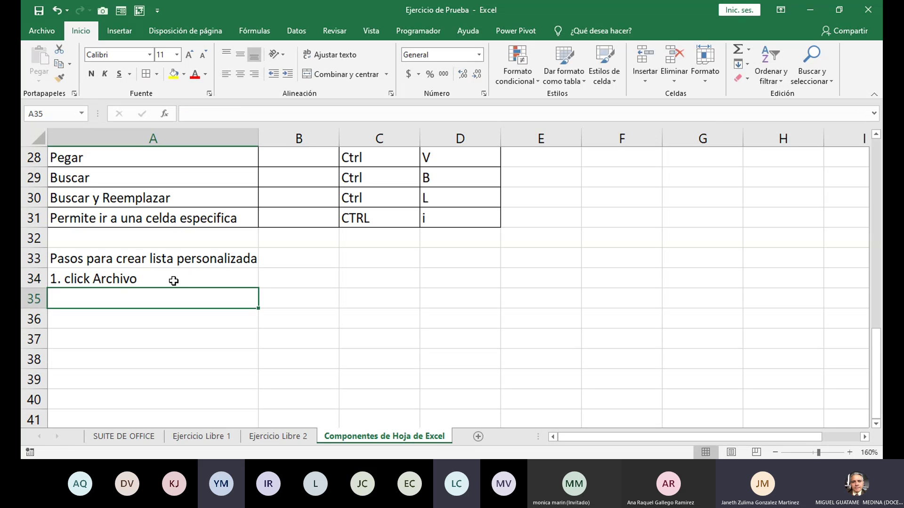
type("2. Cl")
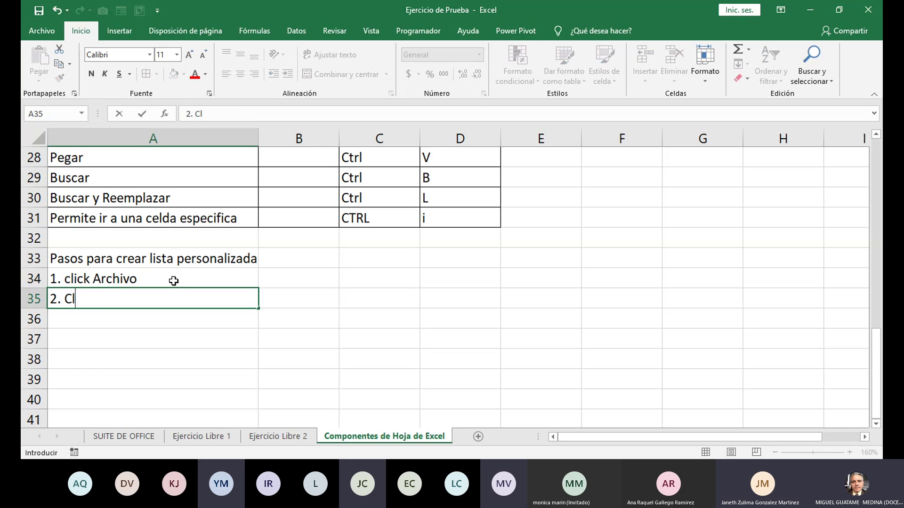
type("ick")
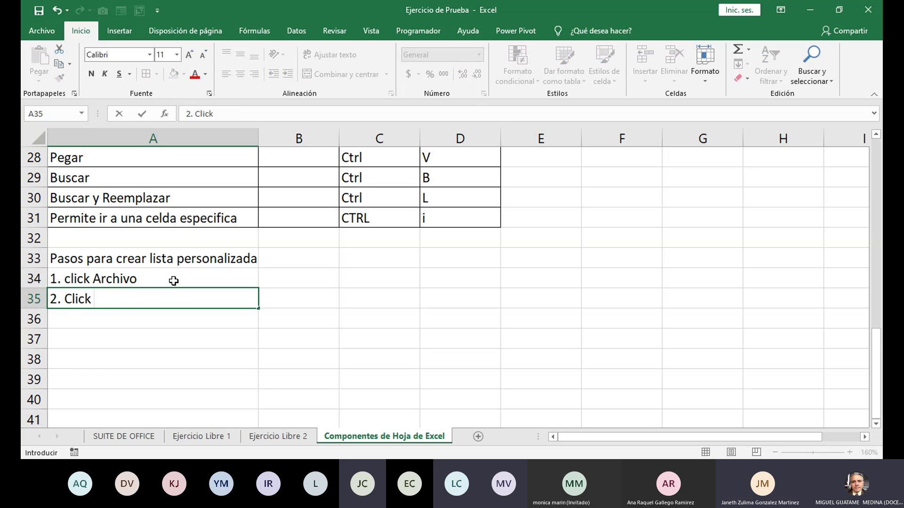
type(" OPCIONES")
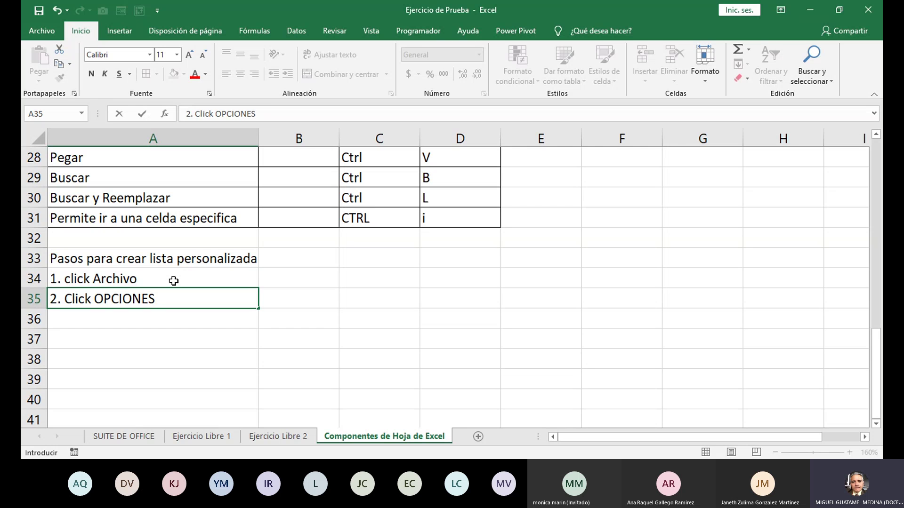
key("Return")
Step: Enter steps 3–5: 'Click en Avanzadas', 'Desplazar al fondo', 'MODIFICAR LISTAS PERSONALIZADAS'
type("3. Cl")
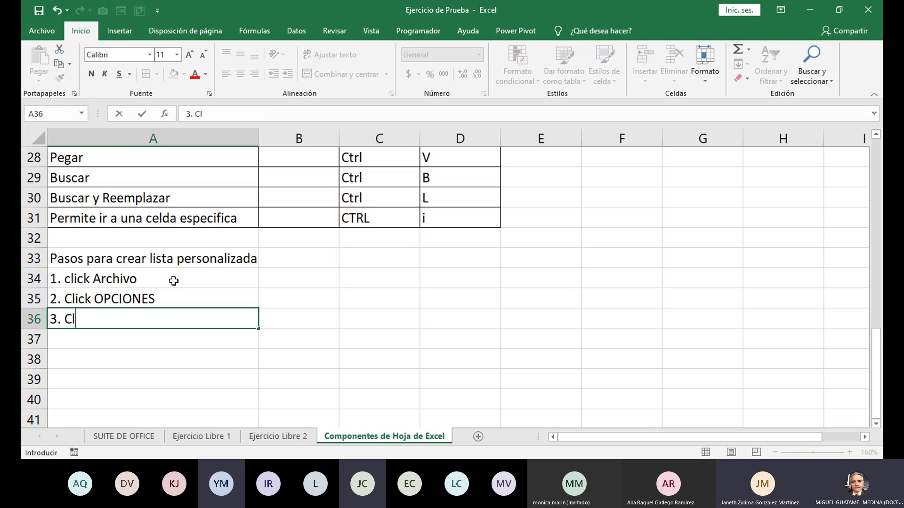
type("ick en")
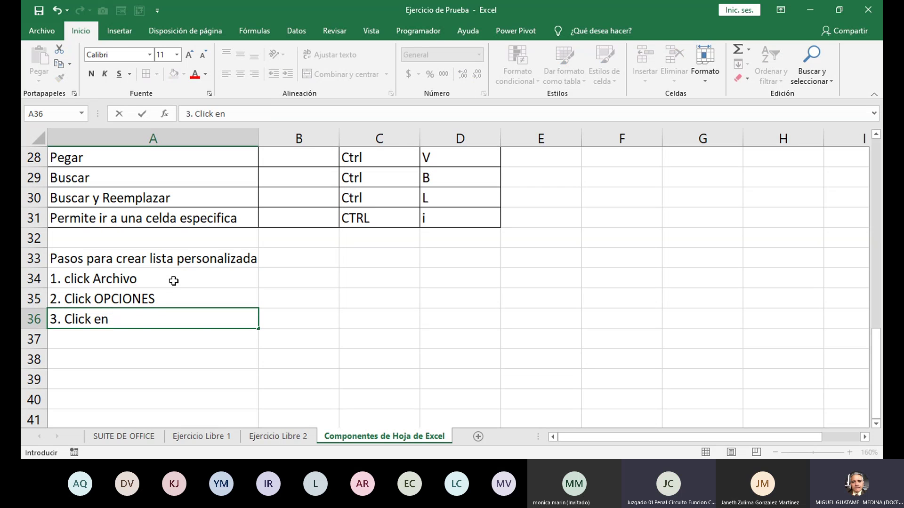
type(" Avanzadas")
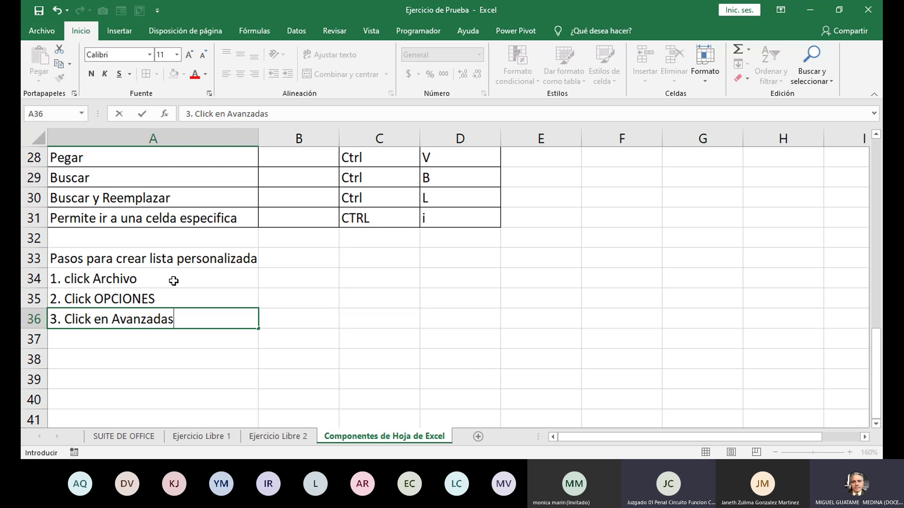
key("Return")
type("4. ")
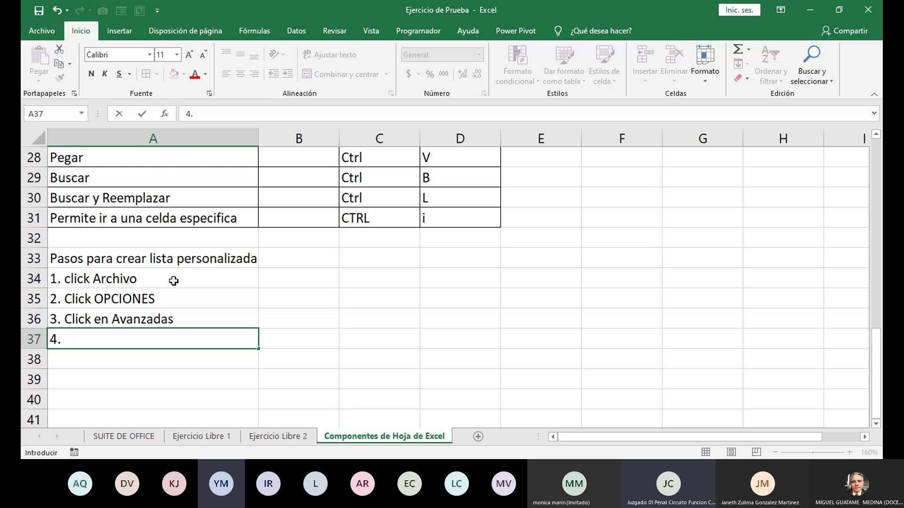
type("Des")
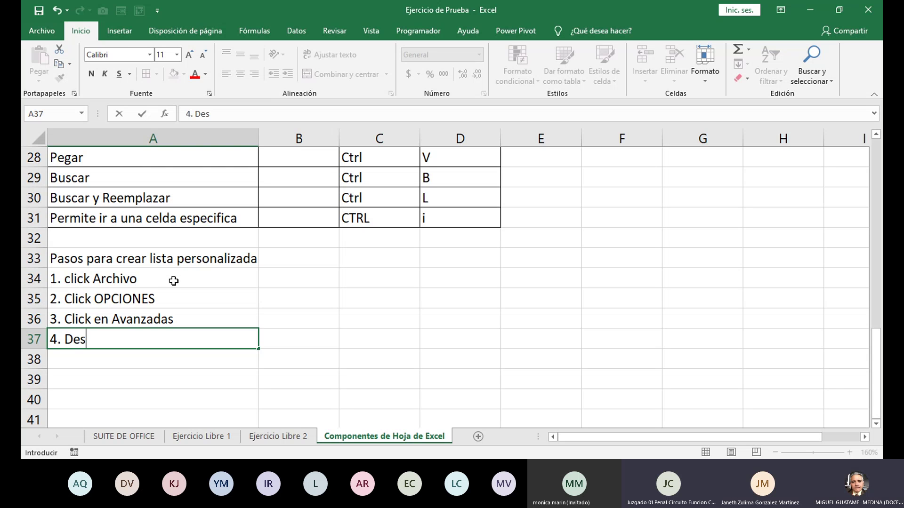
type("plaza")
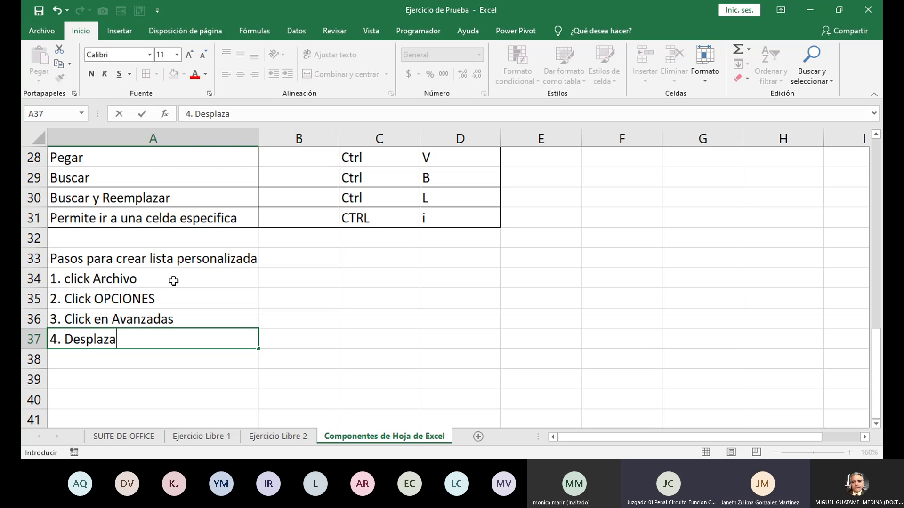
type("r al fondo")
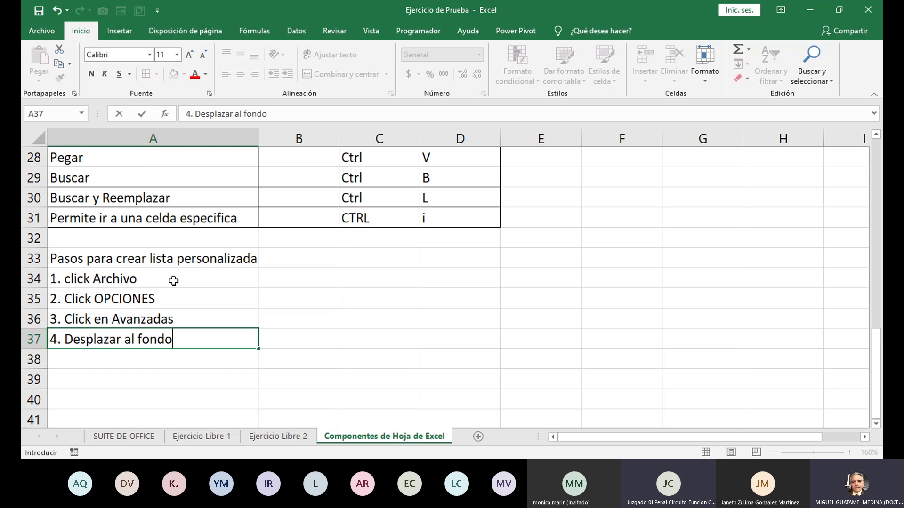
key("Return")
type("5. ")
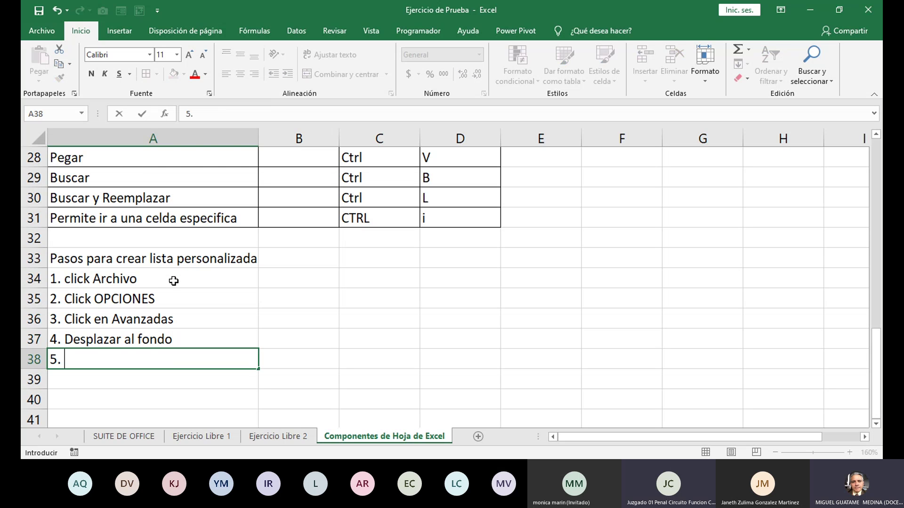
type("Cli")
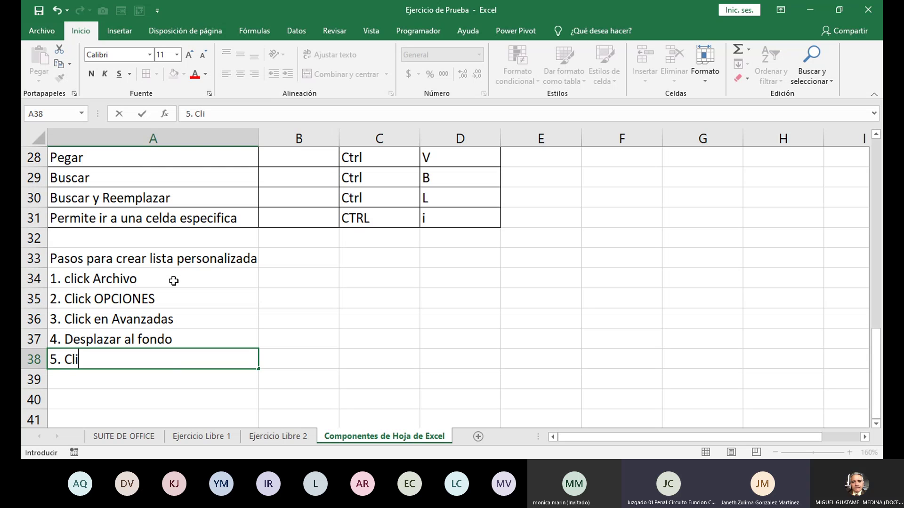
type("kMo")
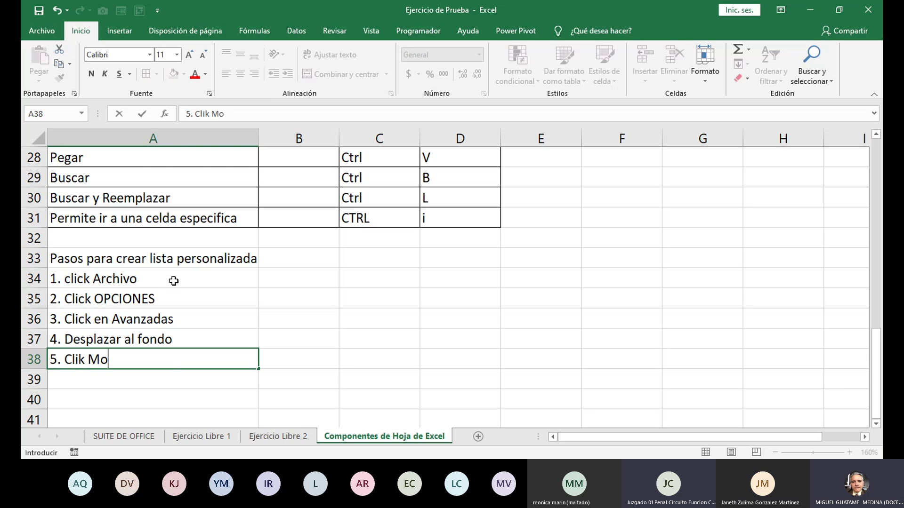
key("BackSpace")
key("BackSpace")
type("MOD")
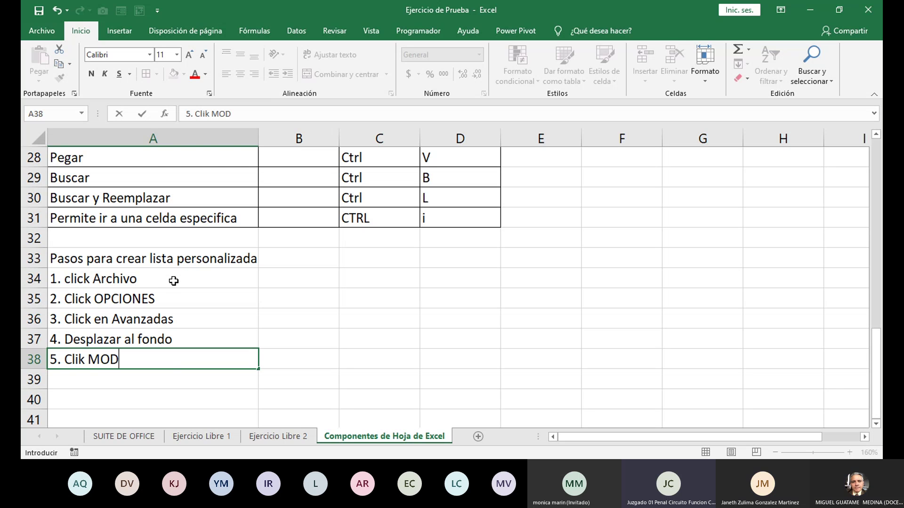
type("IFICAR ")
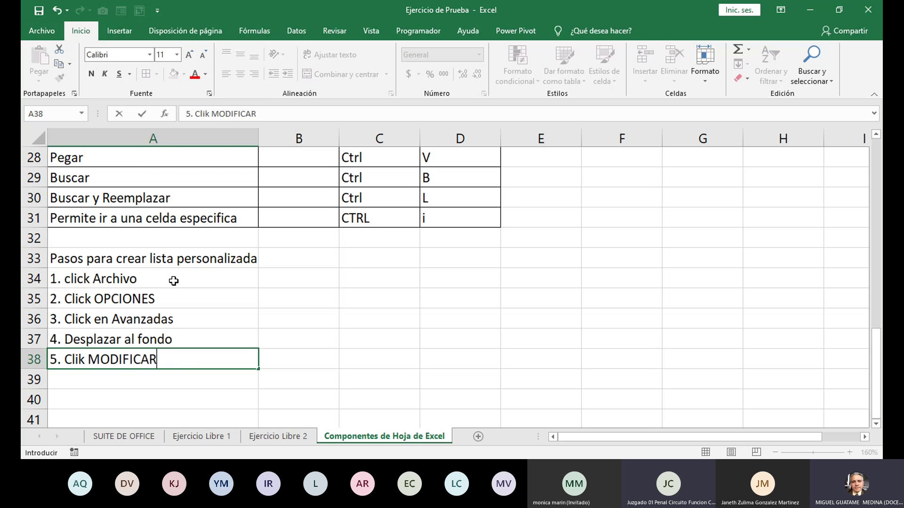
type("LISTAS PE")
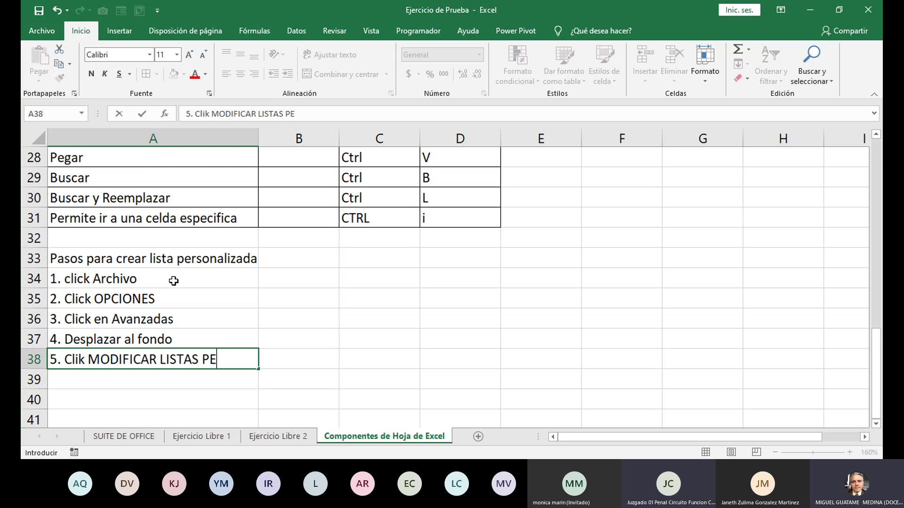
type("RSONALIZAD")
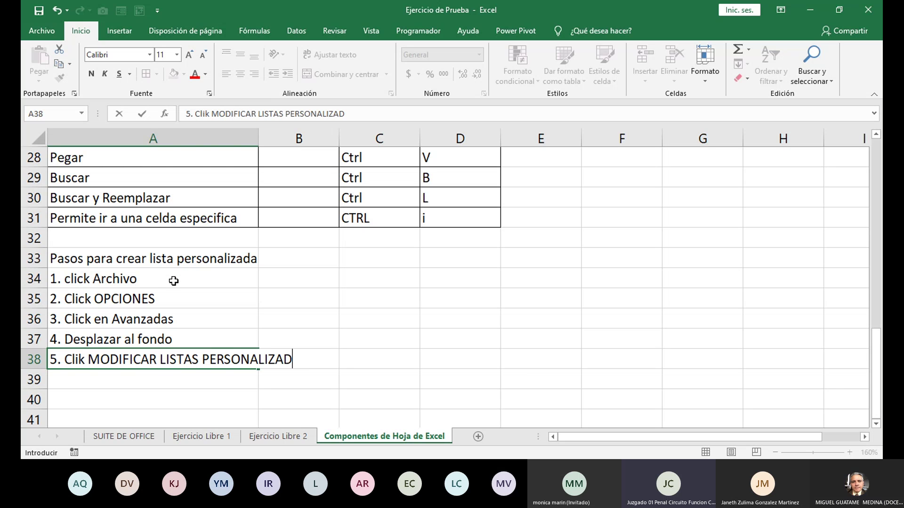
type("AS")
key("Return")
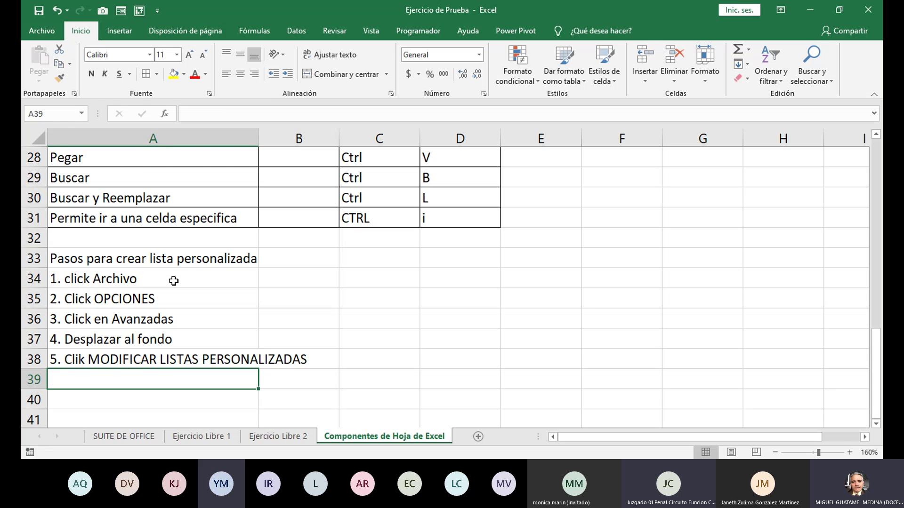
Step: Enter step '6. Escribir Lista separadas por COMA (,)' in A39
type("6. ")
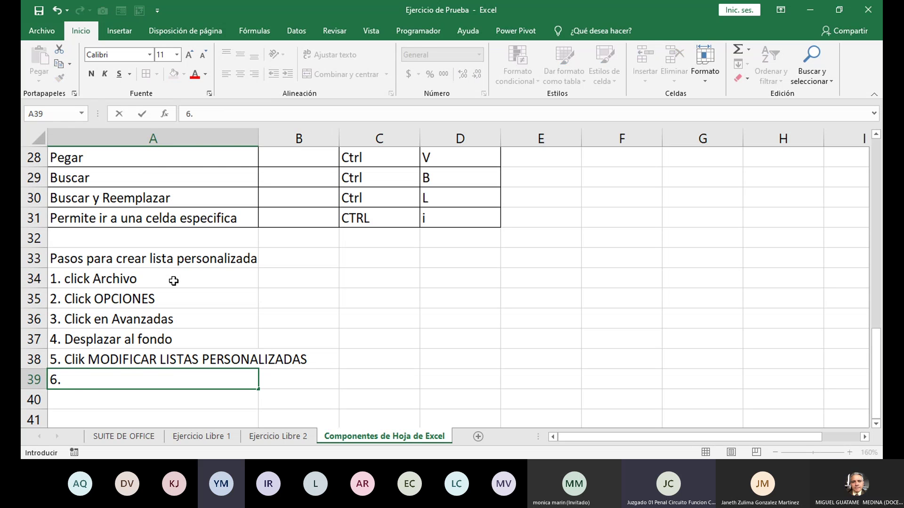
type("Escribir")
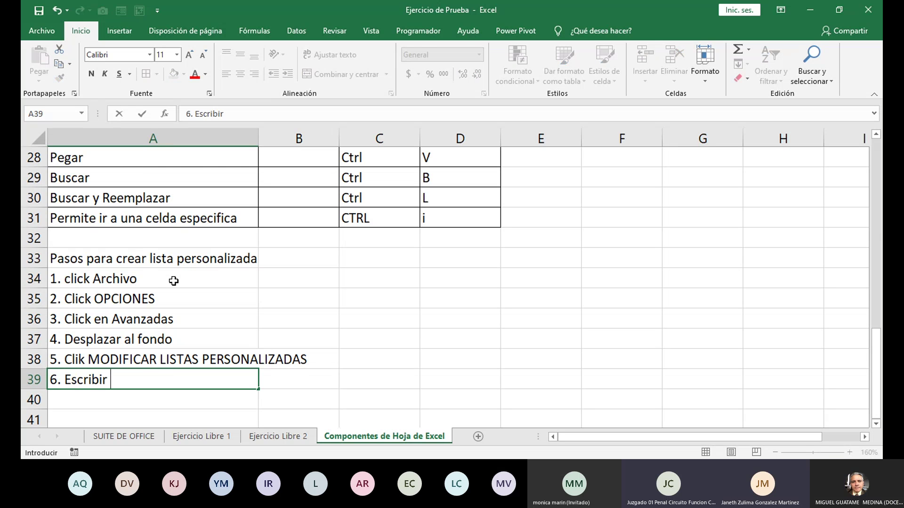
type(" Lista")
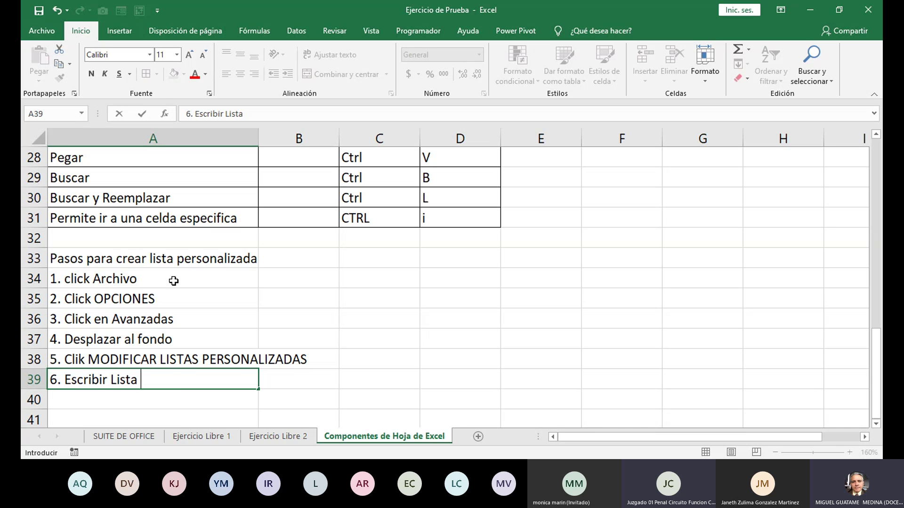
type(" separada")
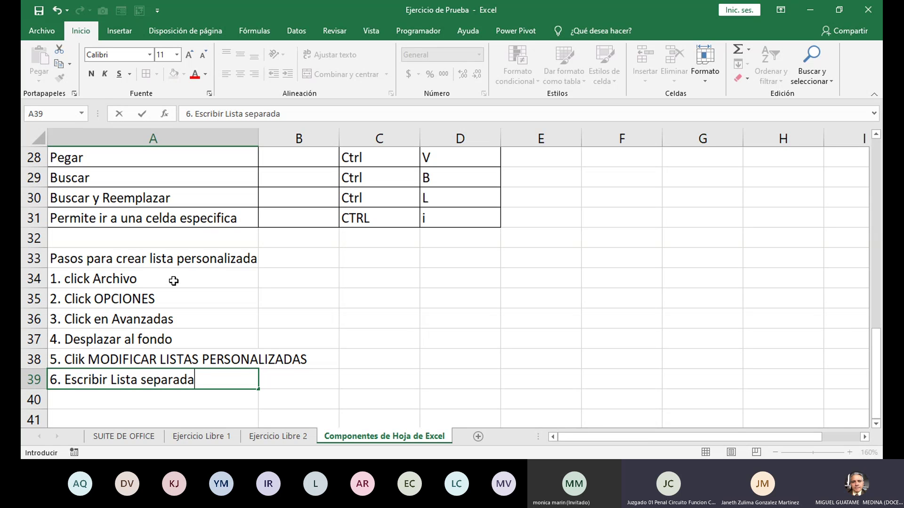
type("s por CO")
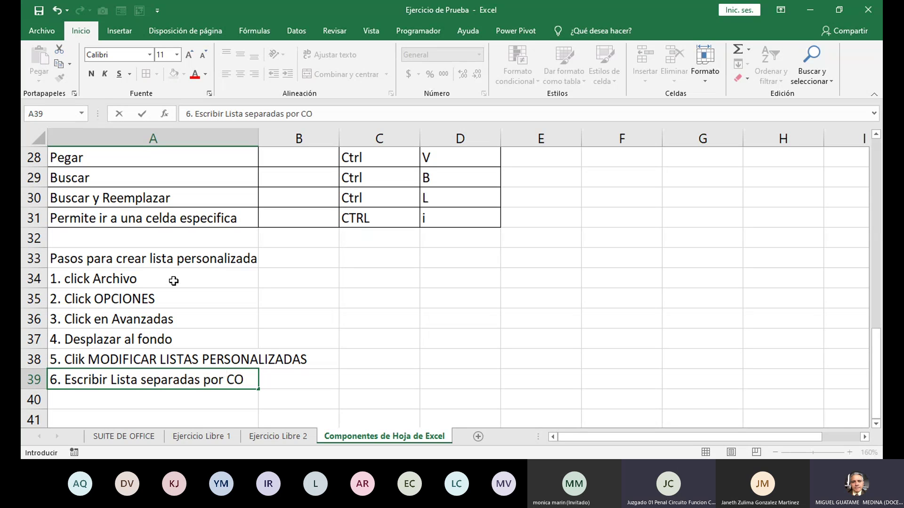
type("MO")
key("BackSpace")
type("A")
type(" ),=")
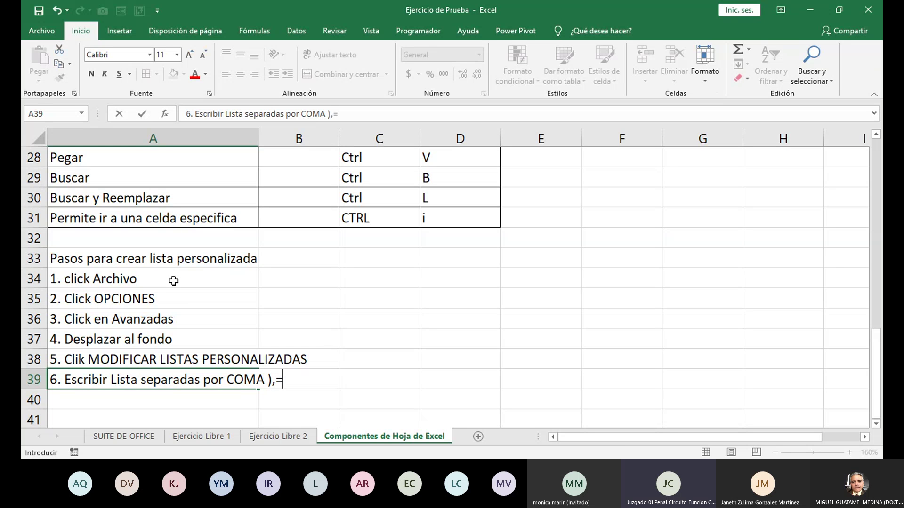
key("BackSpace")
key("BackSpace")
key("BackSpace")
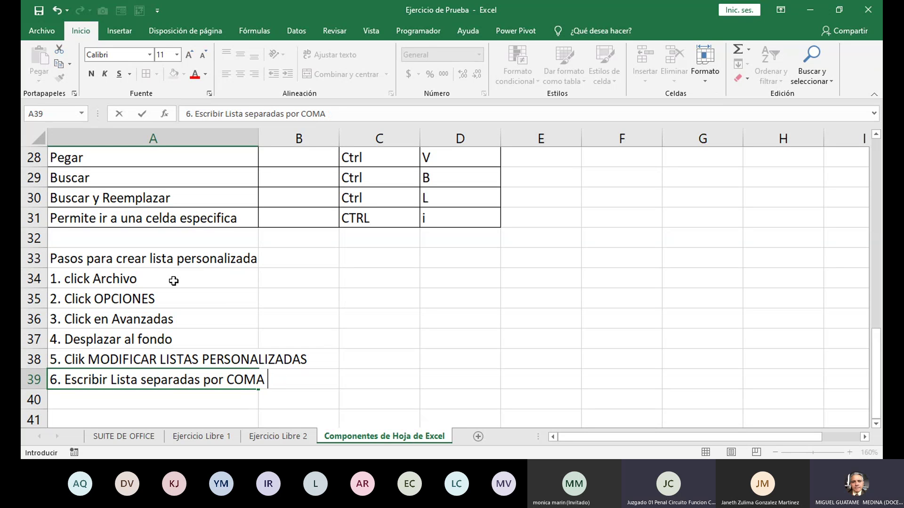
type("(,)")
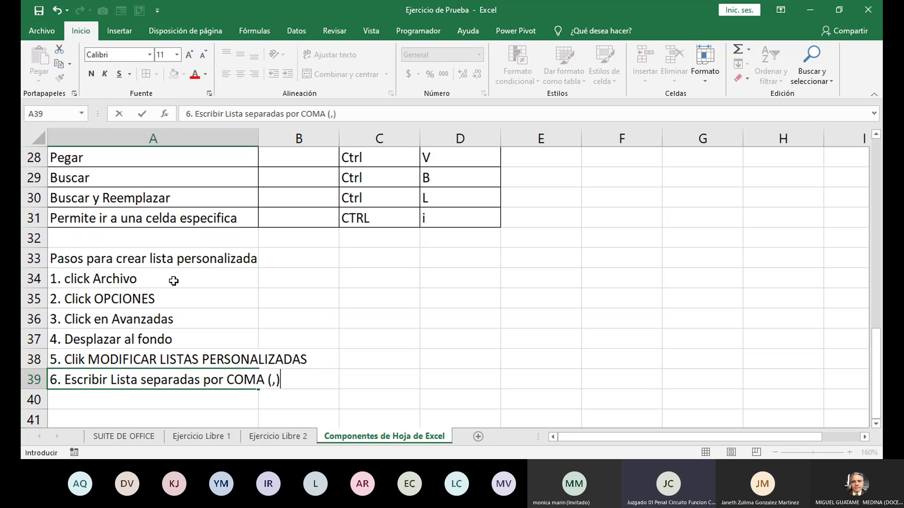
key("Return")
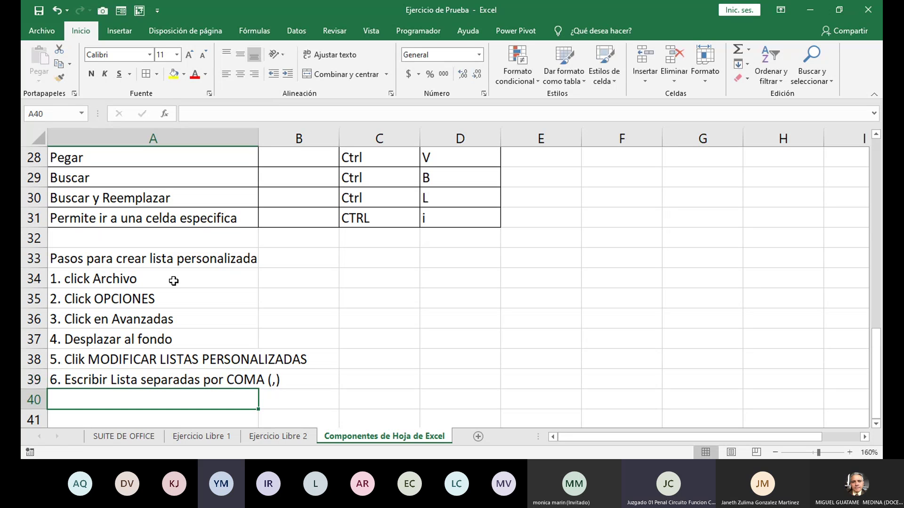
Step: Enter steps '7. Click AGREGAR', '8. ACEPTAR' and '9. ACEPTAR' in A40:A42
type("7. ")
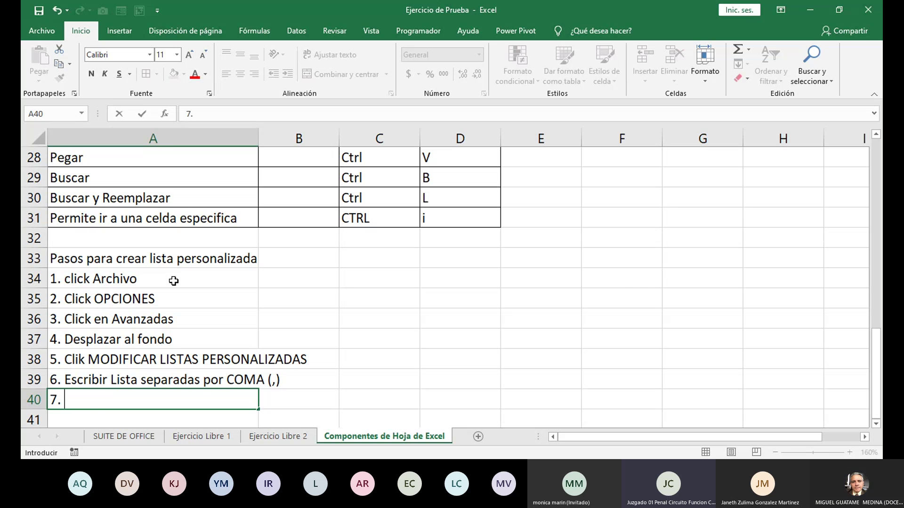
type("Agre")
key("BackSpace")
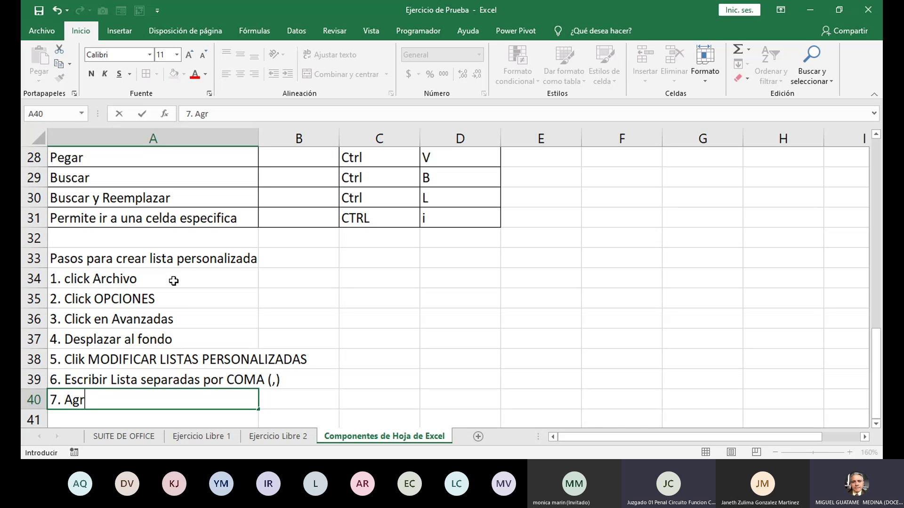
key("BackSpace")
key("BackSpace")
key("BackSpace")
type("Clic")
type("k A")
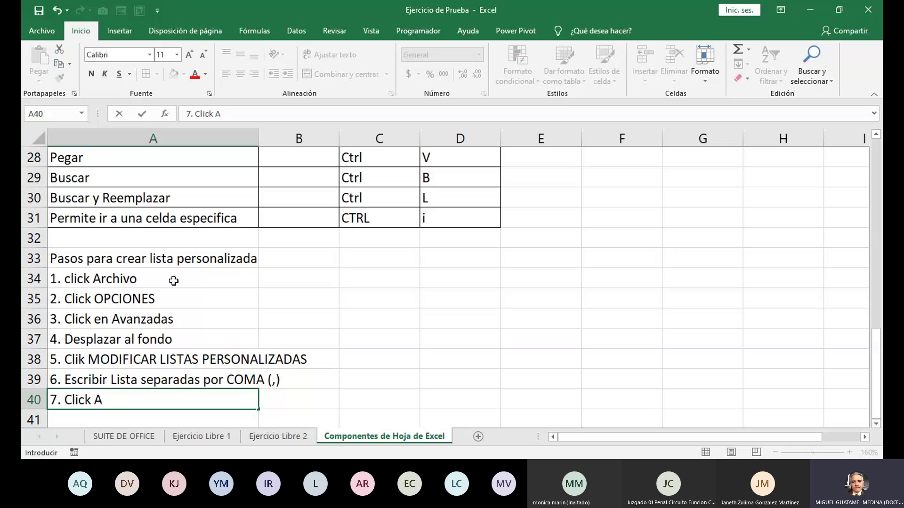
type("GREGAR")
key("Return")
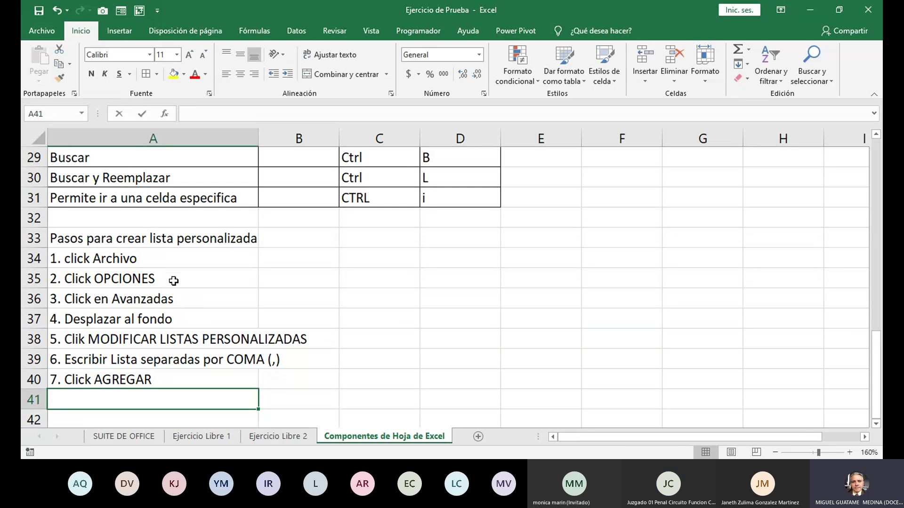
type("8.")
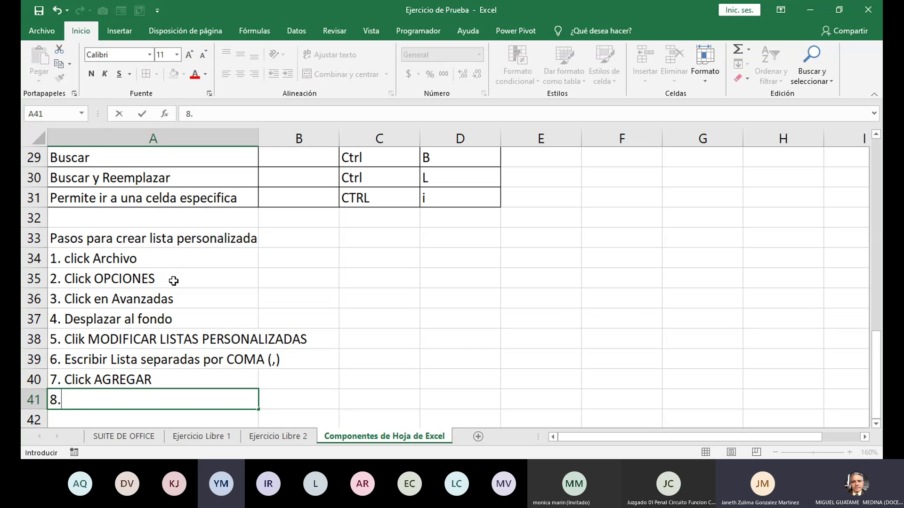
type(" ACEPTA")
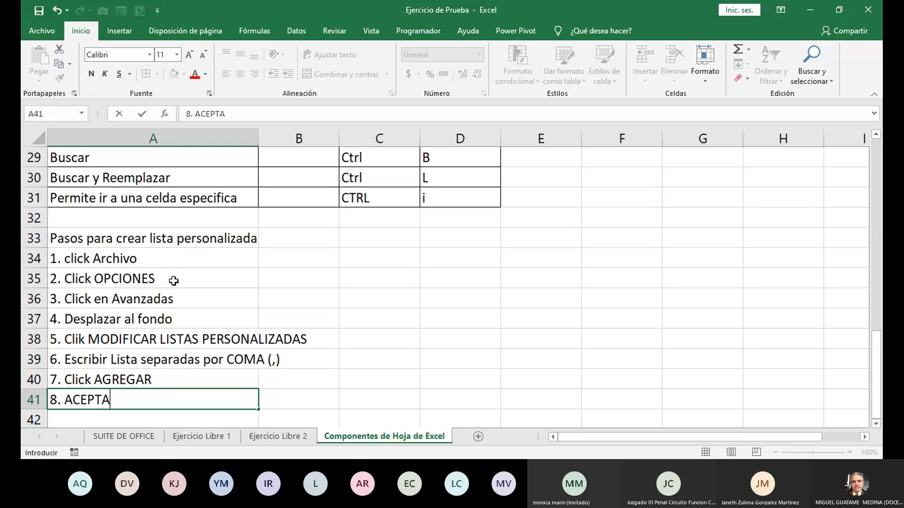
type("R")
key("Return")
type("9. ")
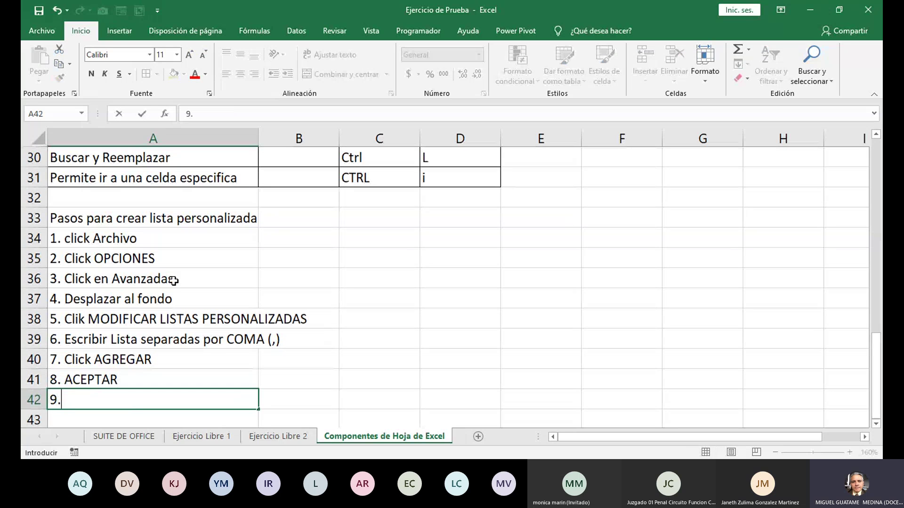
type("ACEPTAR")
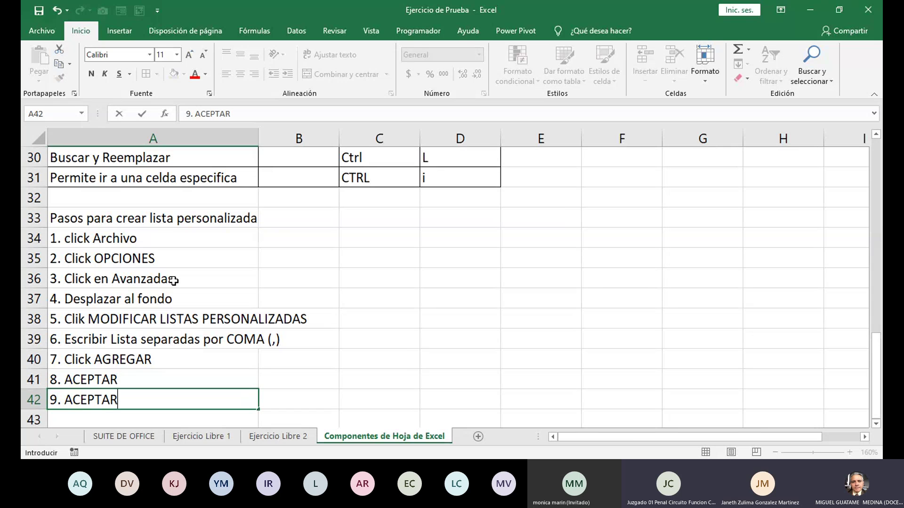
key("Return")
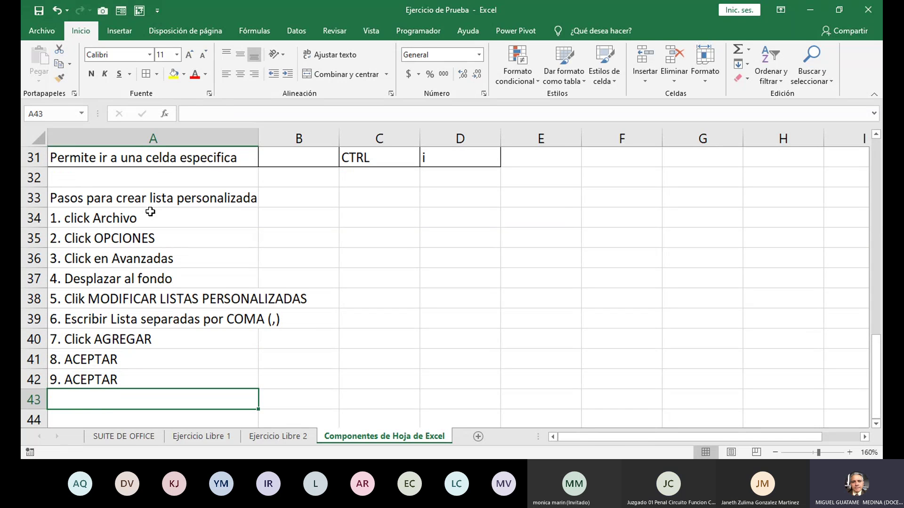
Step: Apply All Borders to the steps list A33:A42 and widen column A to fit them
left_click(150, 203)
left_click_drag(149, 203, 169, 389)
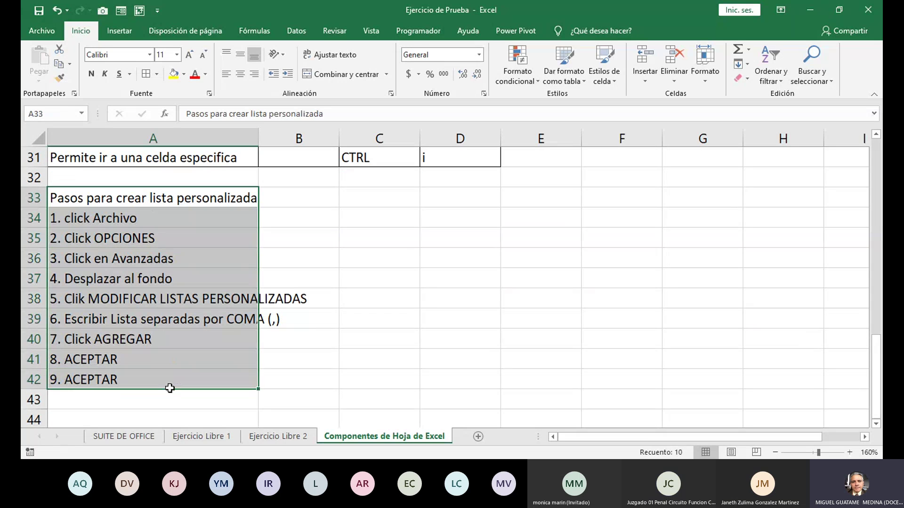
left_click(146, 74)
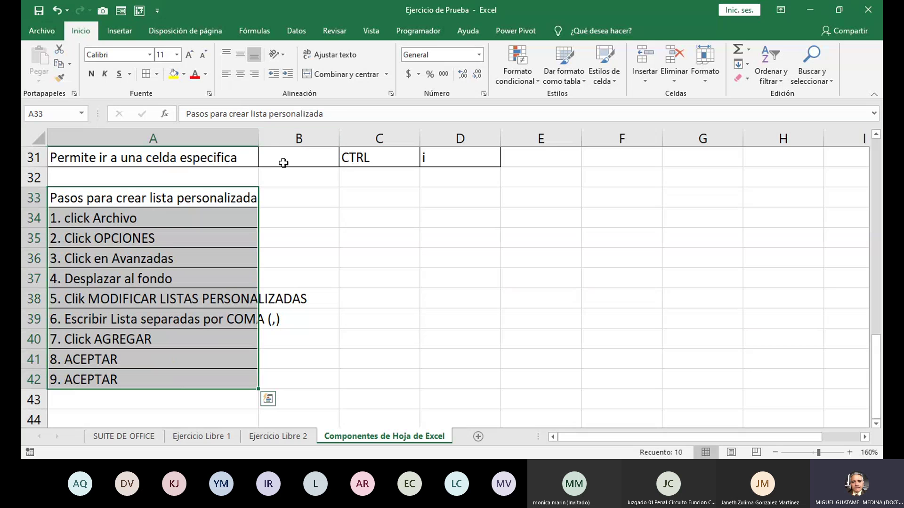
left_click_drag(259, 139, 312, 139)
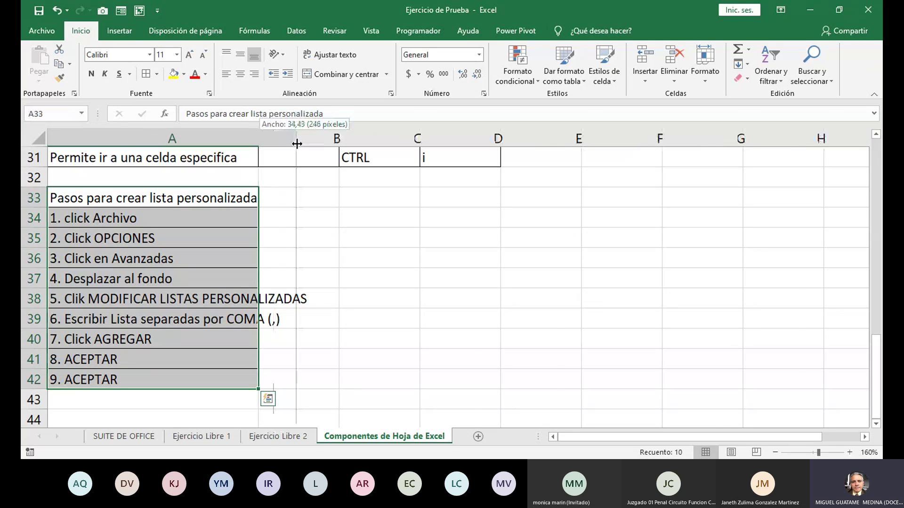
Step: Make the A33 list heading bold and switch to the Ejercicio Libre 2 sheet
left_click(237, 196)
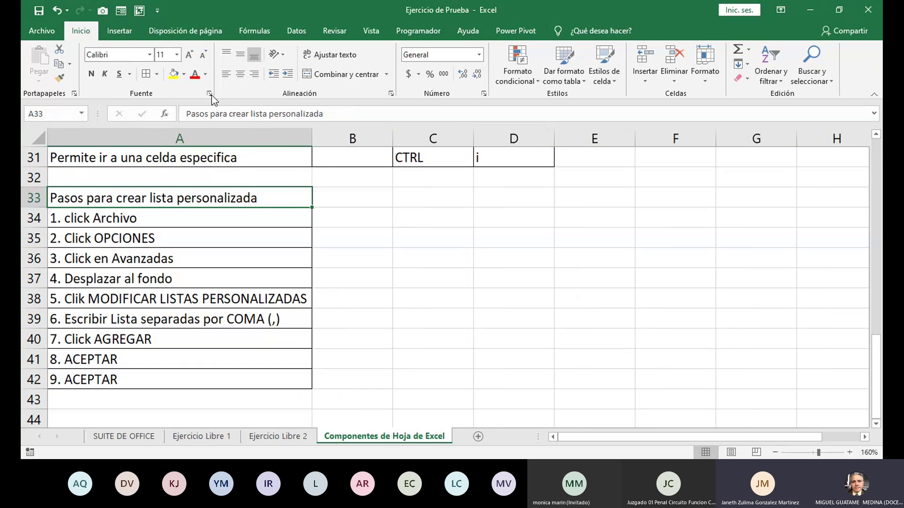
left_click(91, 74)
left_click(424, 258)
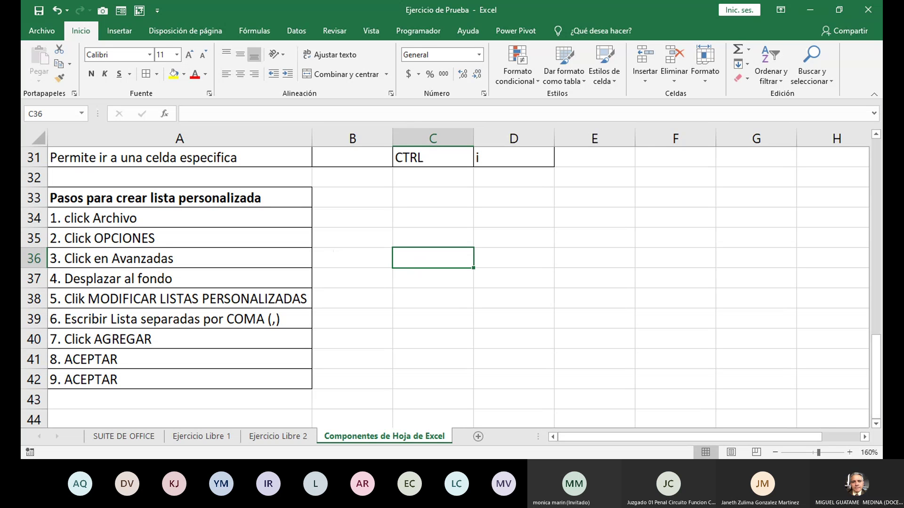
left_click(289, 437)
Step: On Ejercicio Libre 1, resize column J to width 10 and return row 3 to normal height
left_click(208, 437)
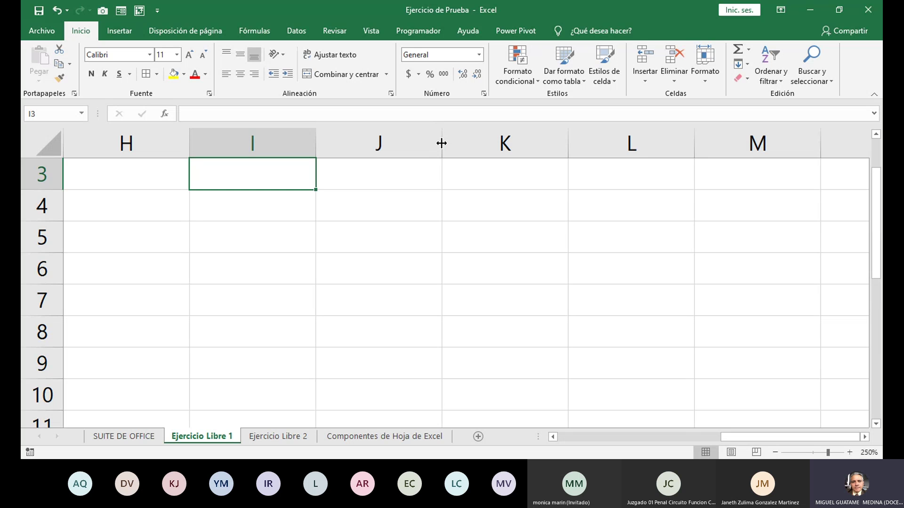
left_click_drag(441, 143, 466, 133)
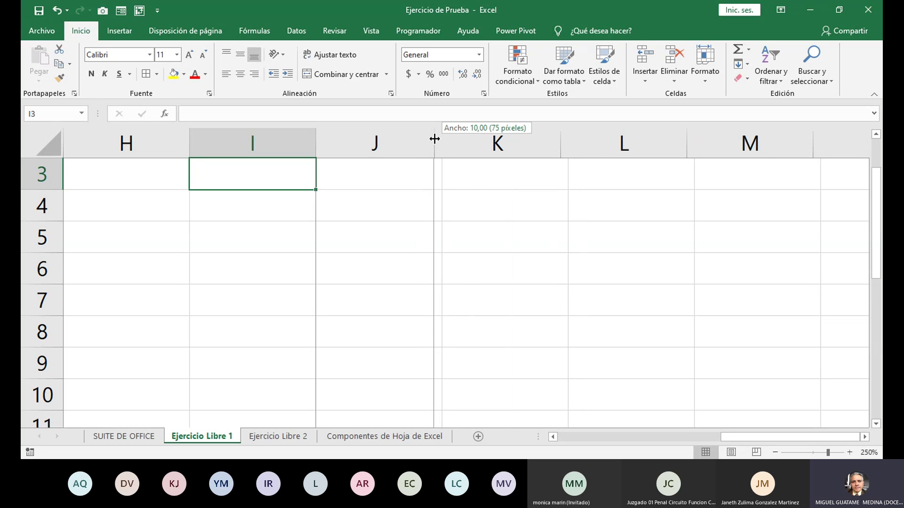
left_click_drag(466, 132, 435, 133)
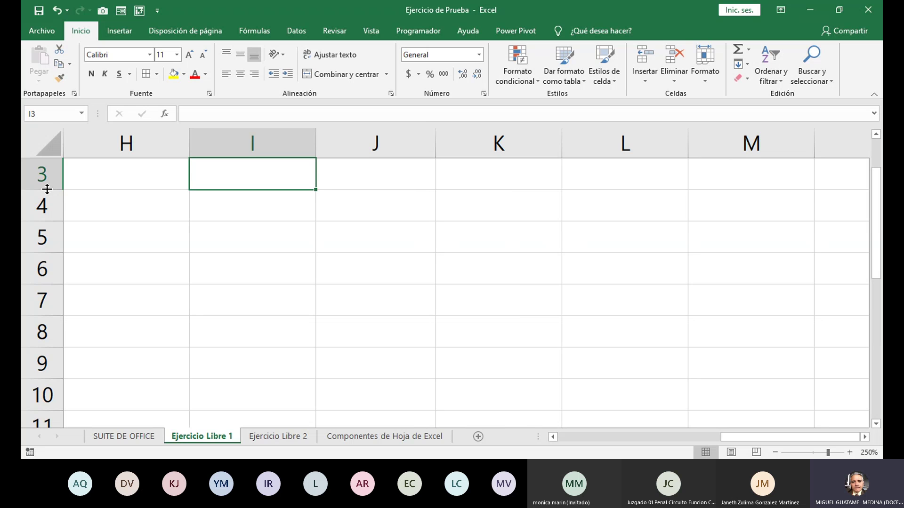
left_click_drag(46, 188, 50, 218)
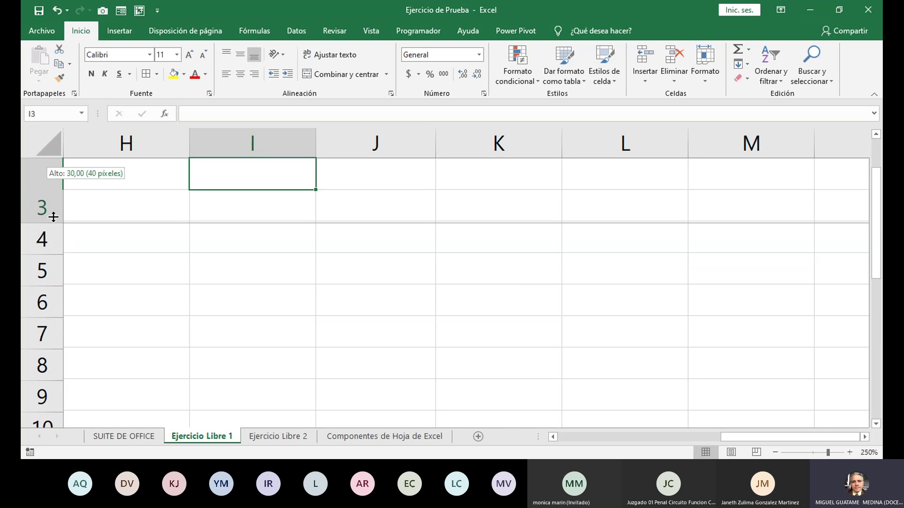
left_click_drag(50, 217, 61, 188)
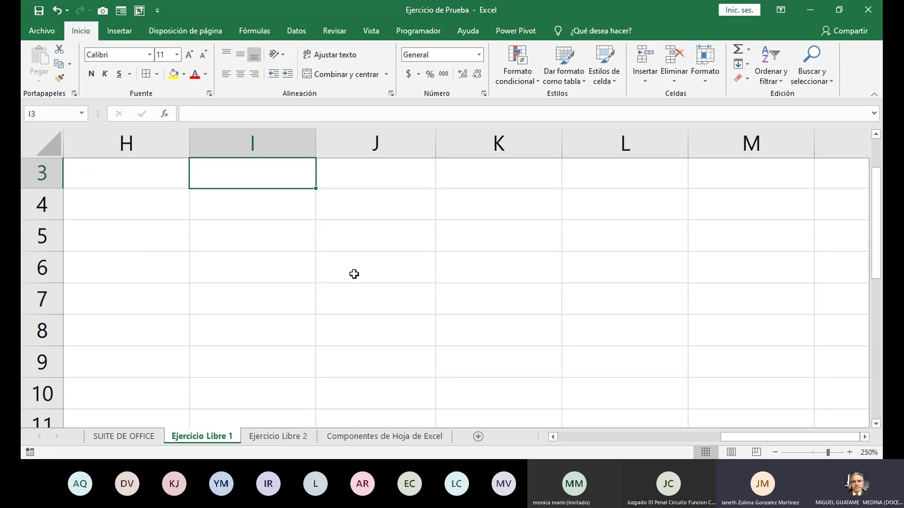
scroll(353, 277, "down", 3, "ctrl")
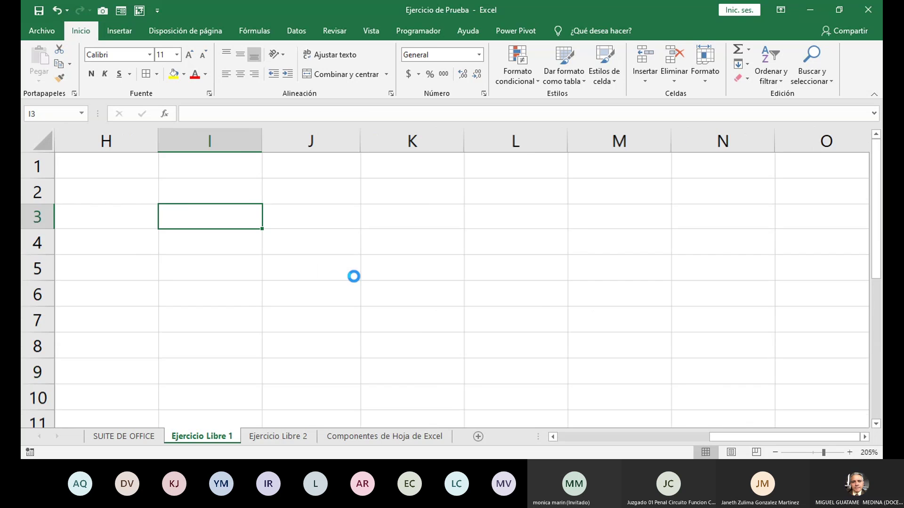
scroll(353, 276, "down", 2, "ctrl")
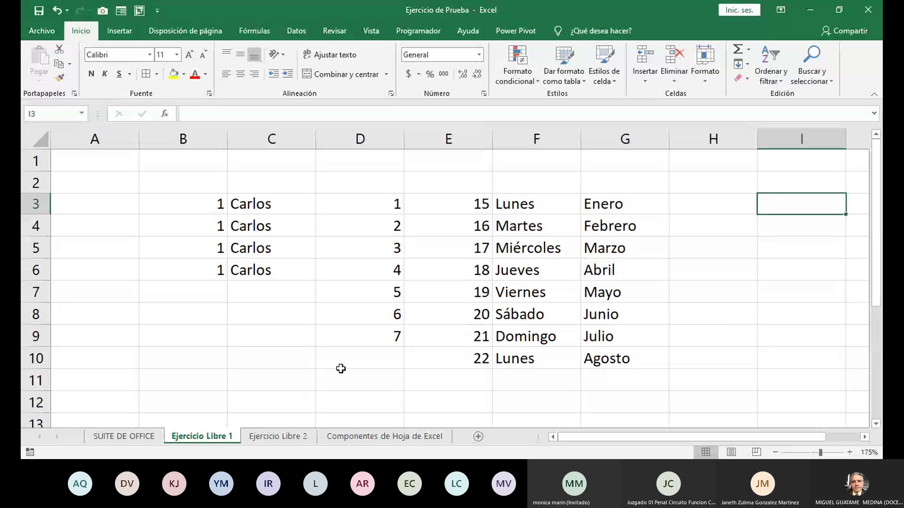
left_click_drag(784, 436, 813, 439)
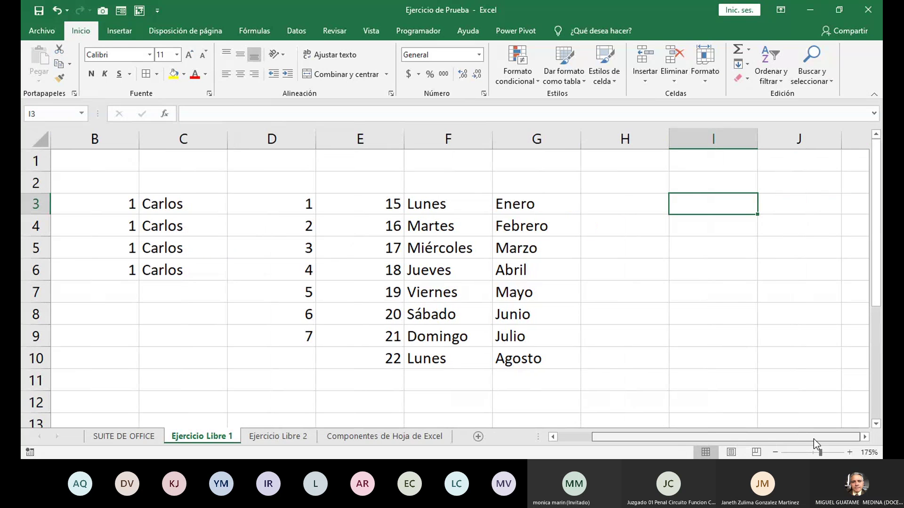
left_click(865, 438)
left_click(865, 437)
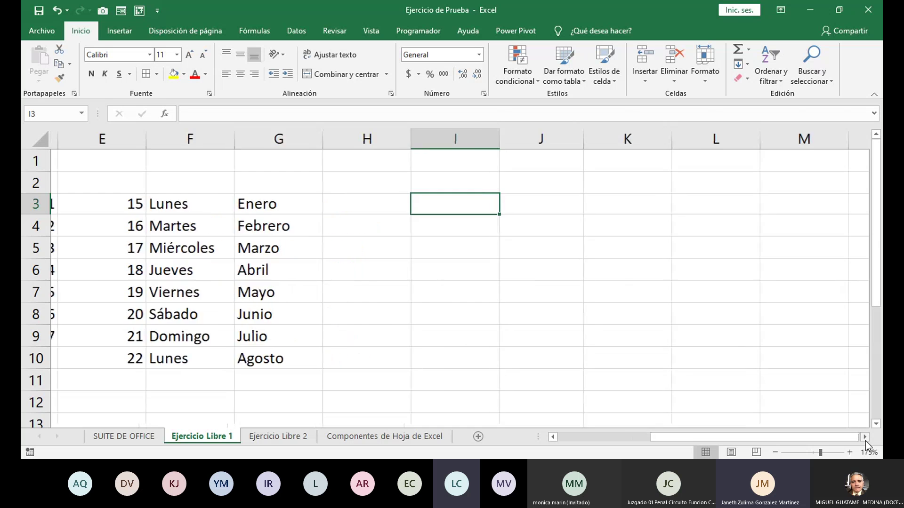
left_click(864, 438)
left_click(864, 438)
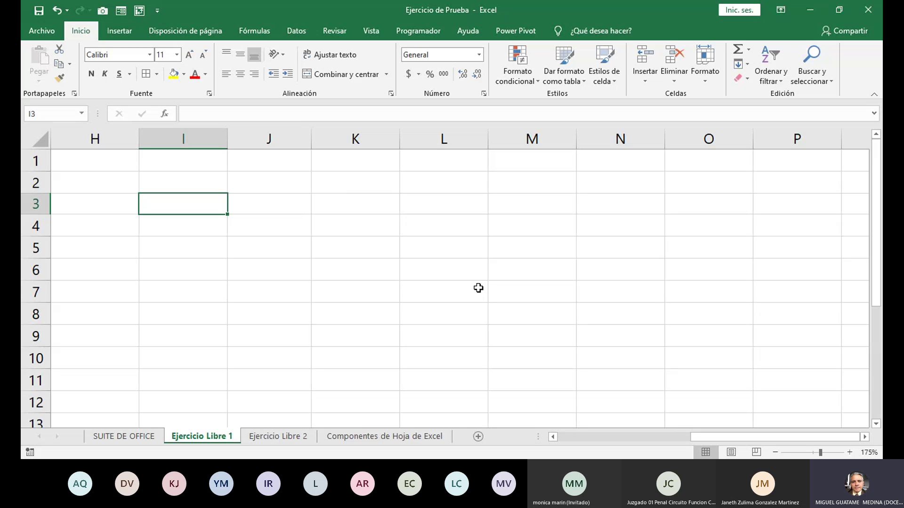
Step: Narrow columns I, K, M and O one by one, shrinking O to a thin sliver
left_click(189, 133)
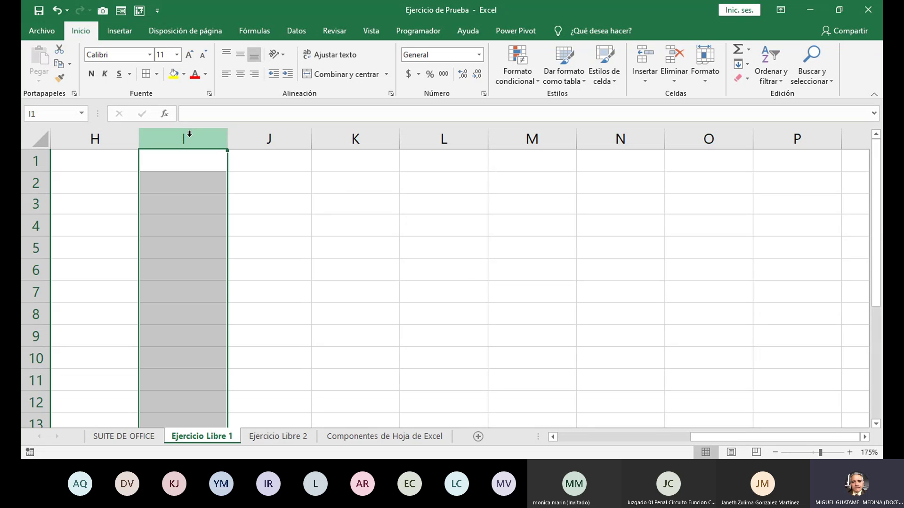
left_click_drag(227, 136, 177, 137)
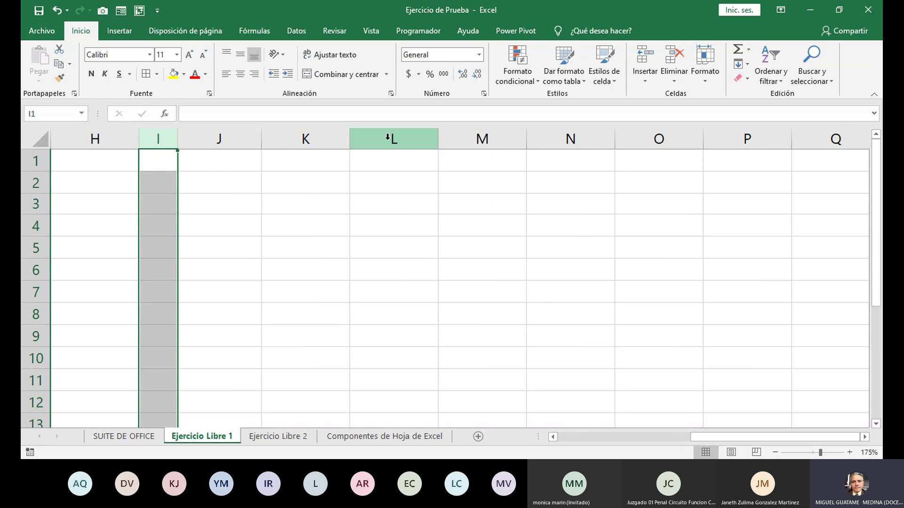
left_click(325, 138)
left_click_drag(349, 138, 291, 139)
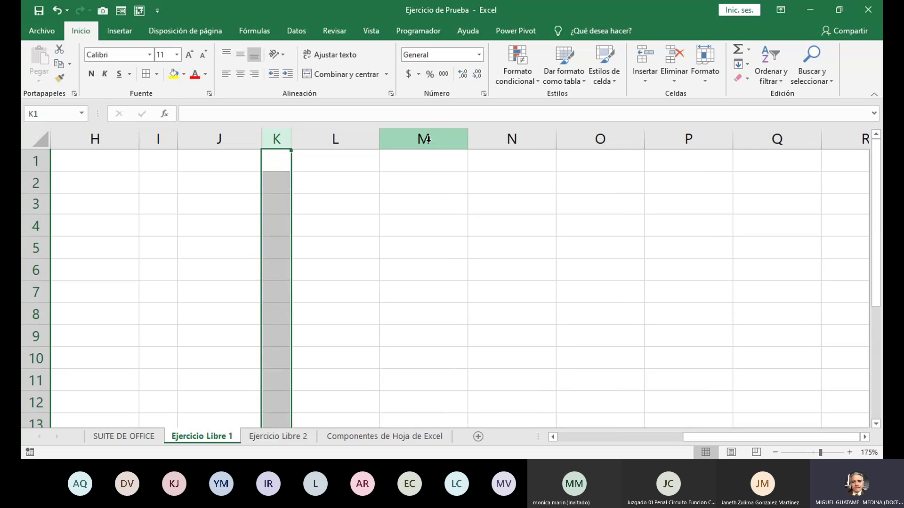
left_click(429, 141)
left_click_drag(467, 138, 411, 139)
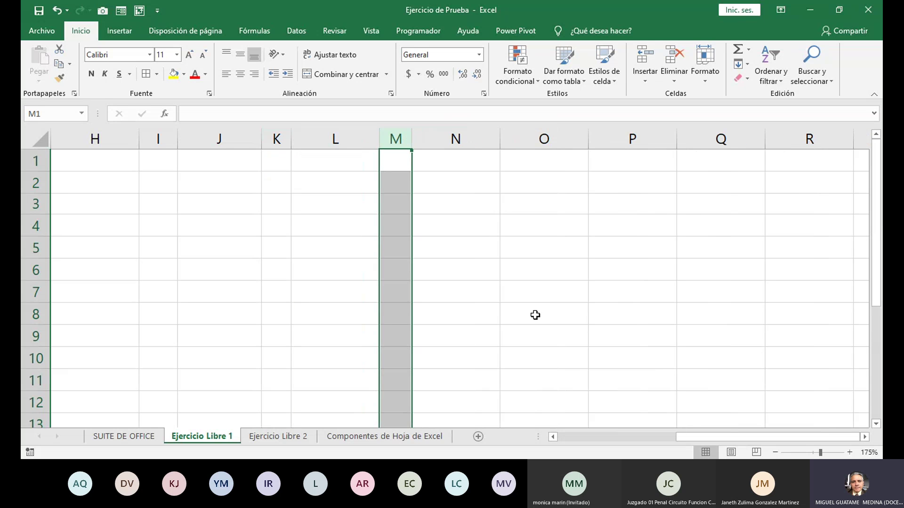
left_click(545, 139)
left_click_drag(587, 139, 514, 139)
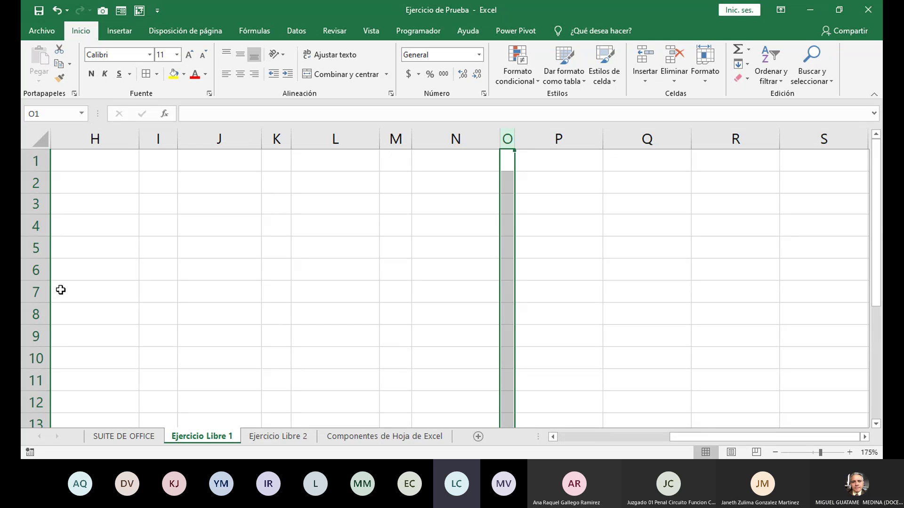
Step: Undo the separate narrowings of columns O, M and K
key("ctrl+z")
key("ctrl+z")
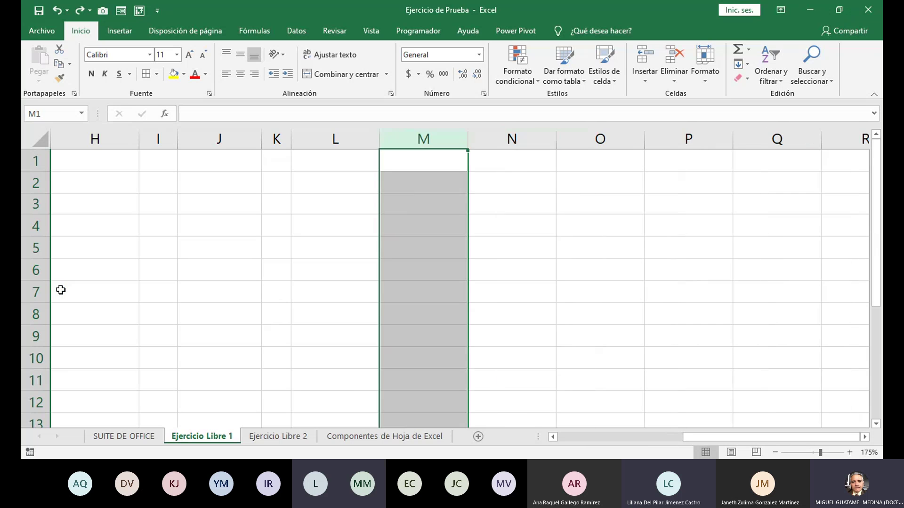
key("ctrl+z")
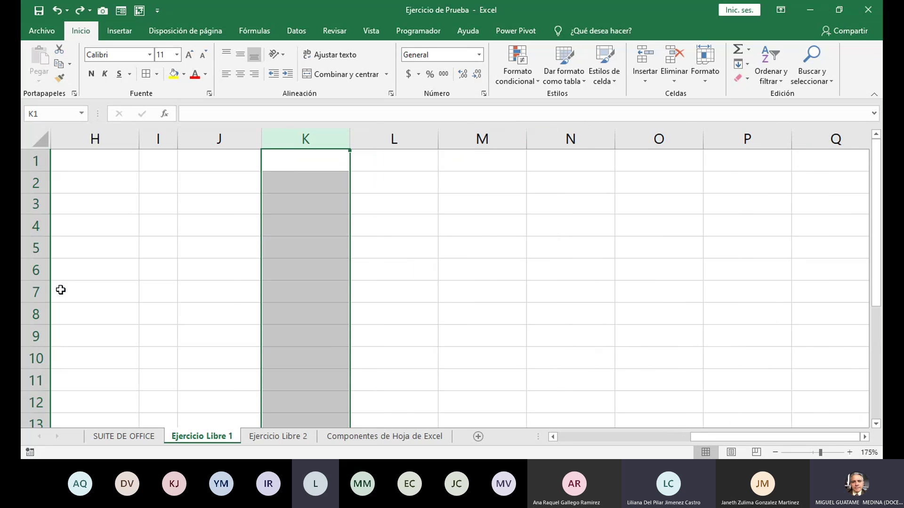
key("ctrl+z")
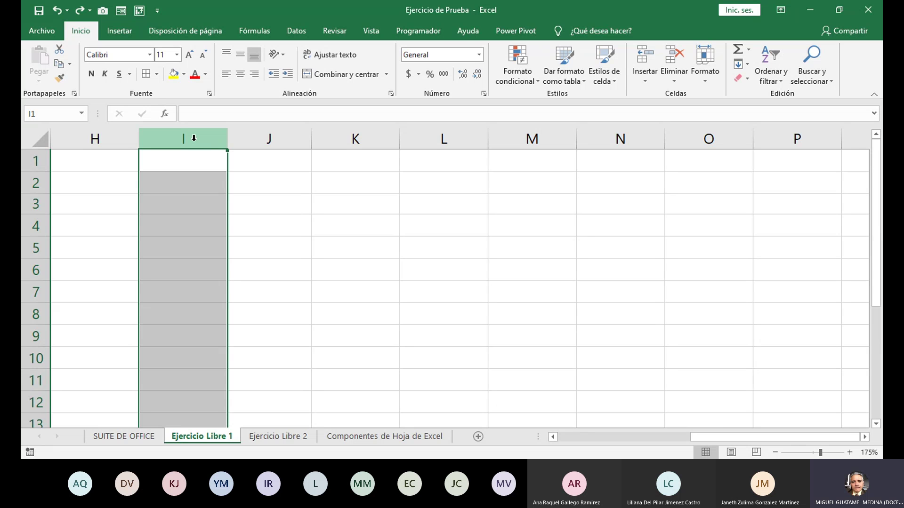
Step: Select columns I, K, M and O together and narrow them to one shared width
left_click(356, 138, "ctrl")
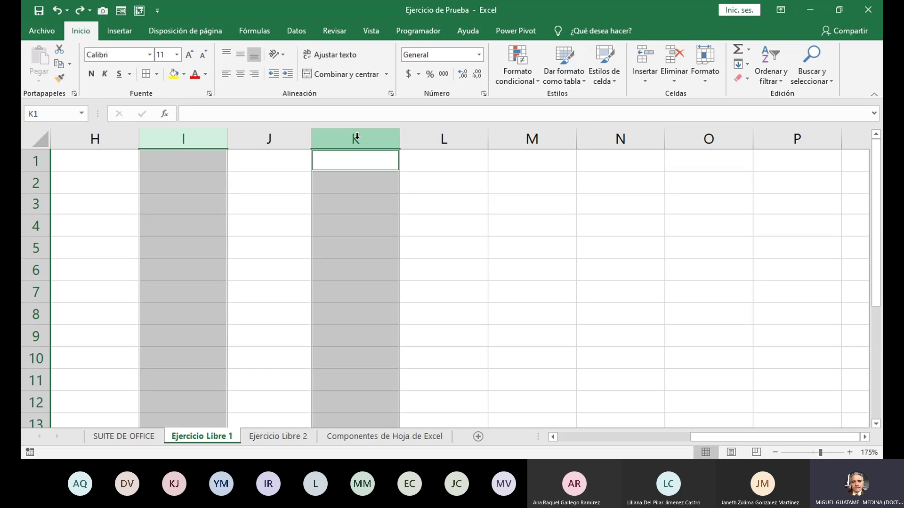
left_click(551, 136, "ctrl")
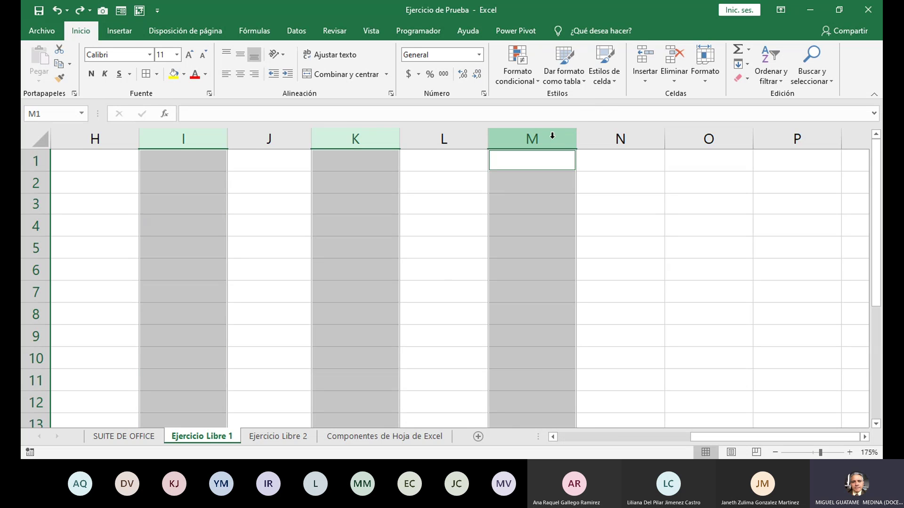
left_click(709, 139, "ctrl")
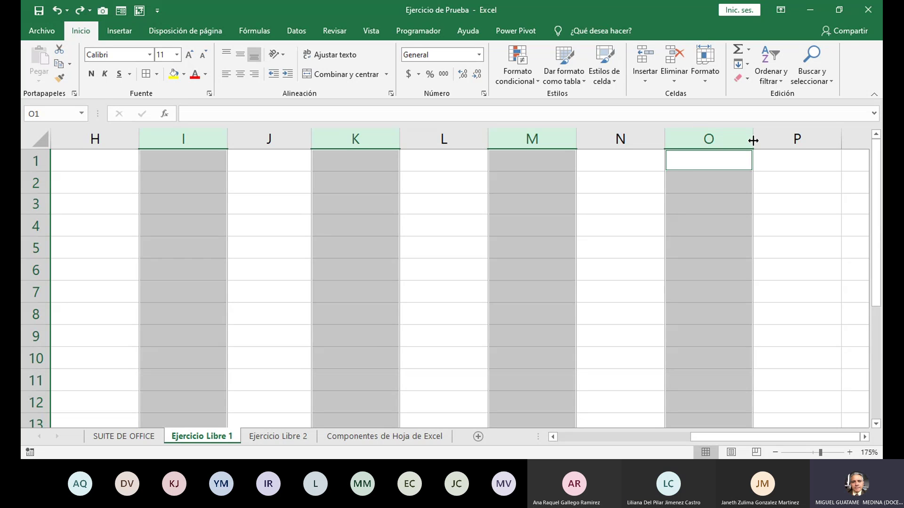
left_click_drag(752, 141, 700, 137)
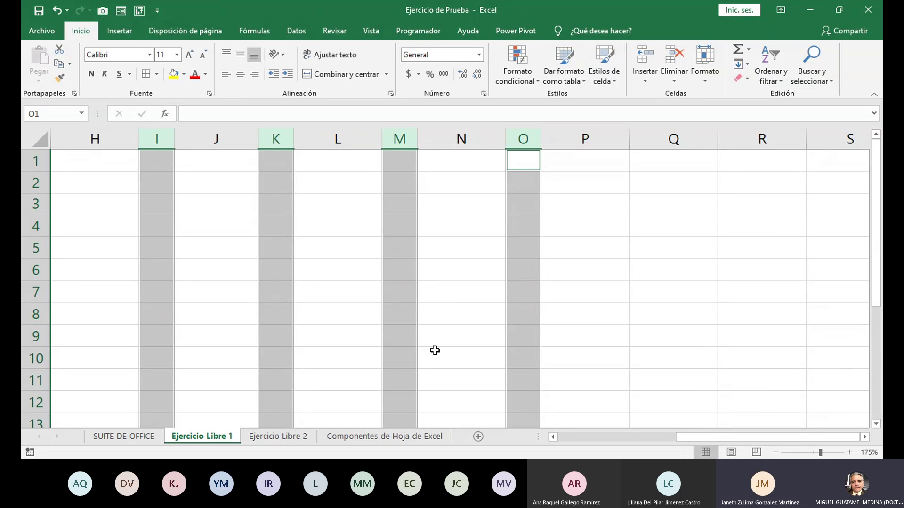
Step: Select columns I through O and resize them together to width 5,29 (42 pixels)
left_click(473, 314)
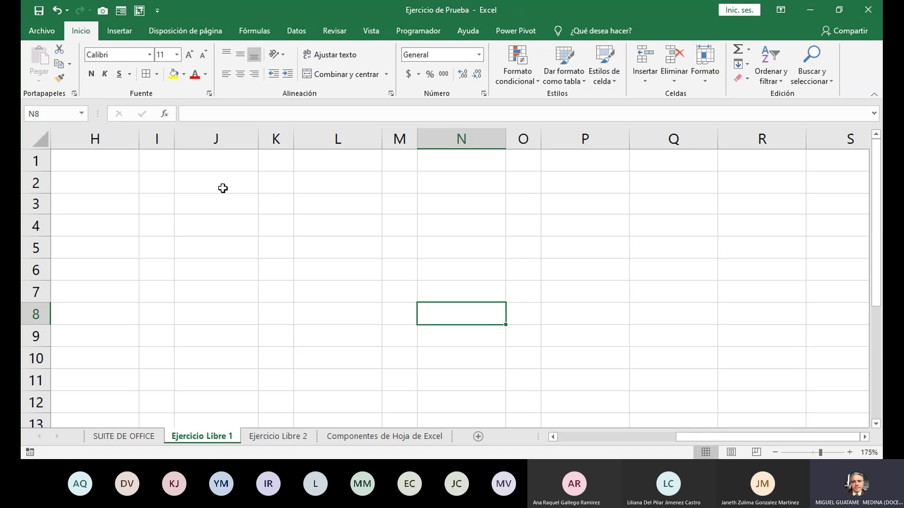
mouse_move(156, 139)
left_mouse_down()
mouse_move(548, 142)
mouse_move(522, 141)
left_mouse_up()
left_click(411, 207)
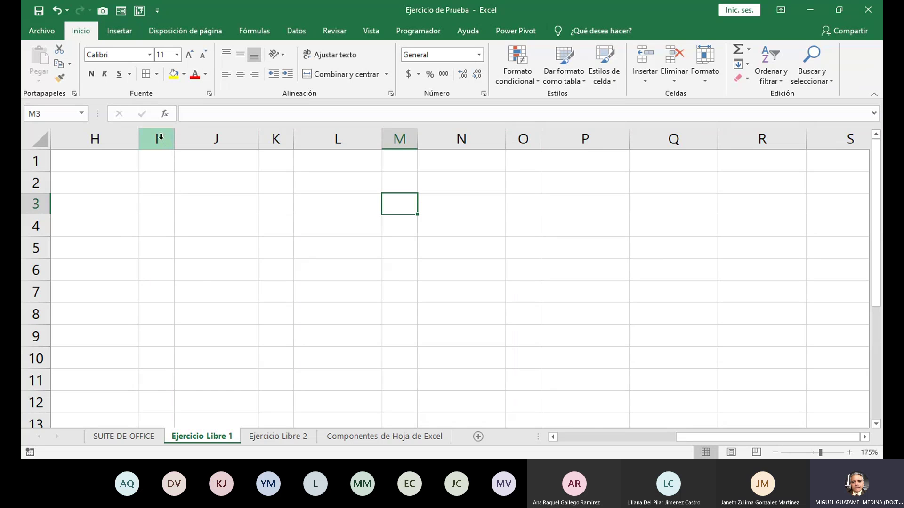
left_click_drag(161, 137, 524, 138)
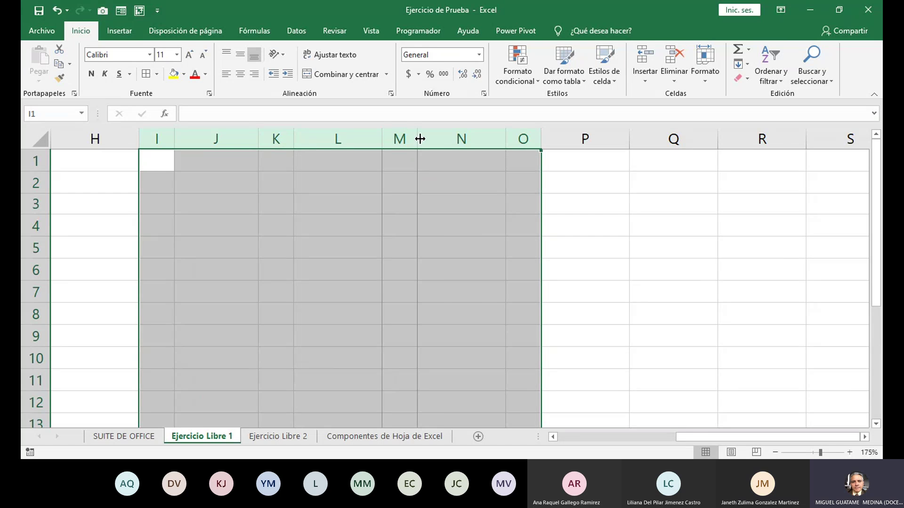
left_click_drag(414, 138, 464, 138)
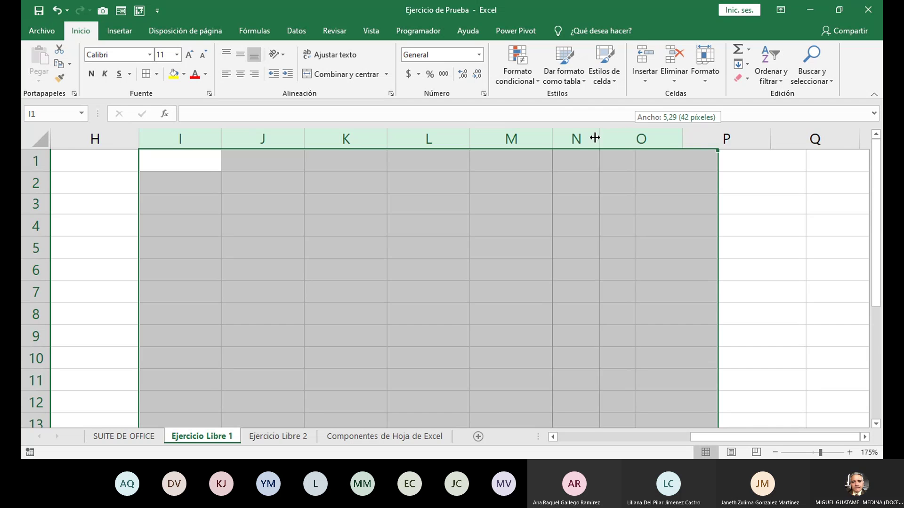
left_click_drag(634, 133, 590, 133)
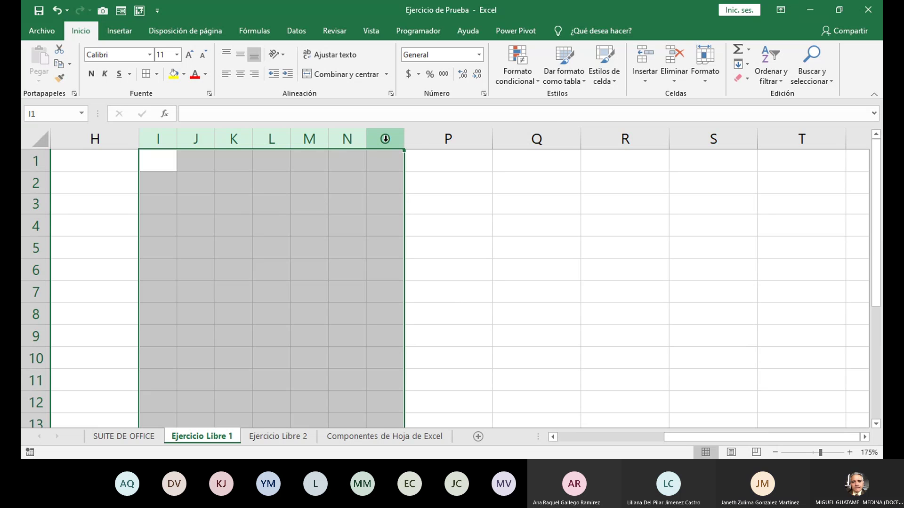
Step: Set the column width of columns I through O to exactly 6 via Ancho de columna
right_click(385, 139)
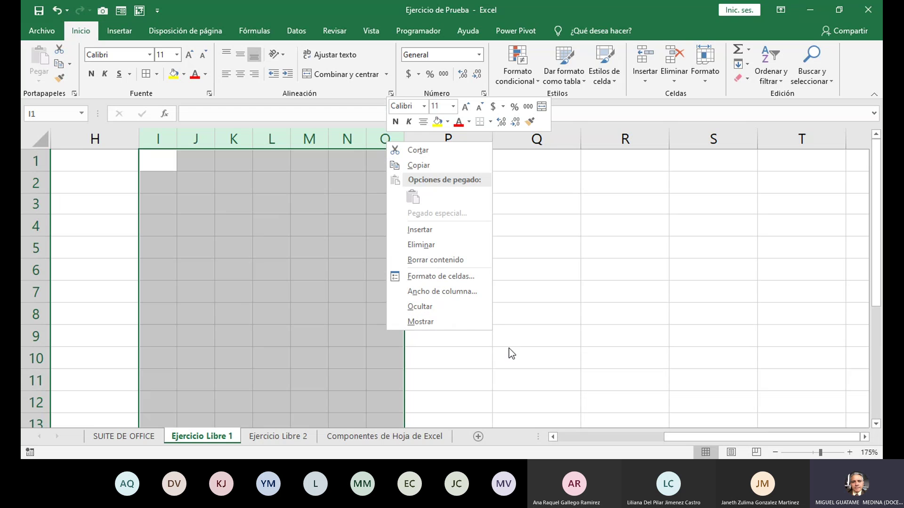
left_click(441, 293)
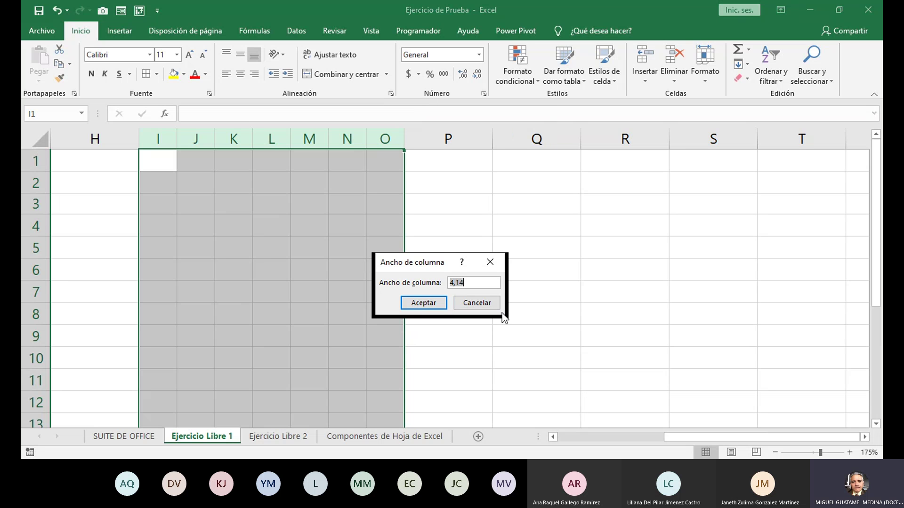
type("6")
key("Return")
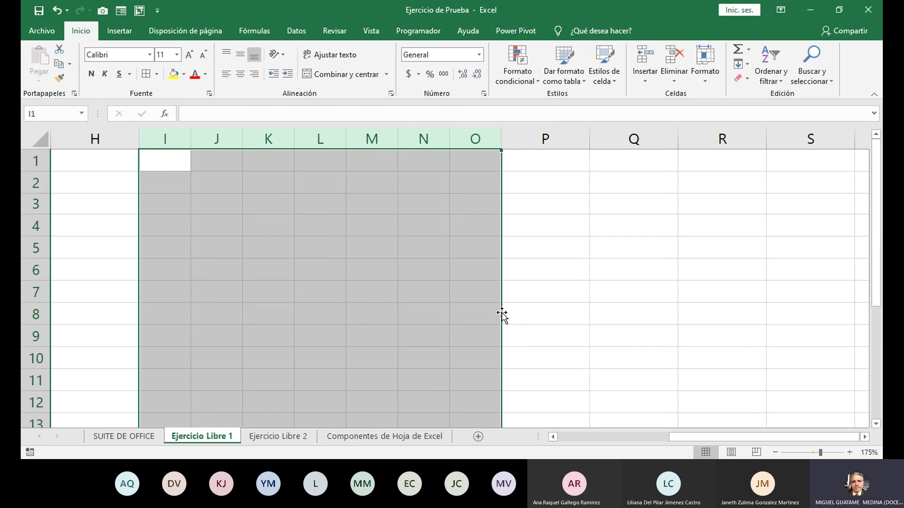
left_click(151, 164)
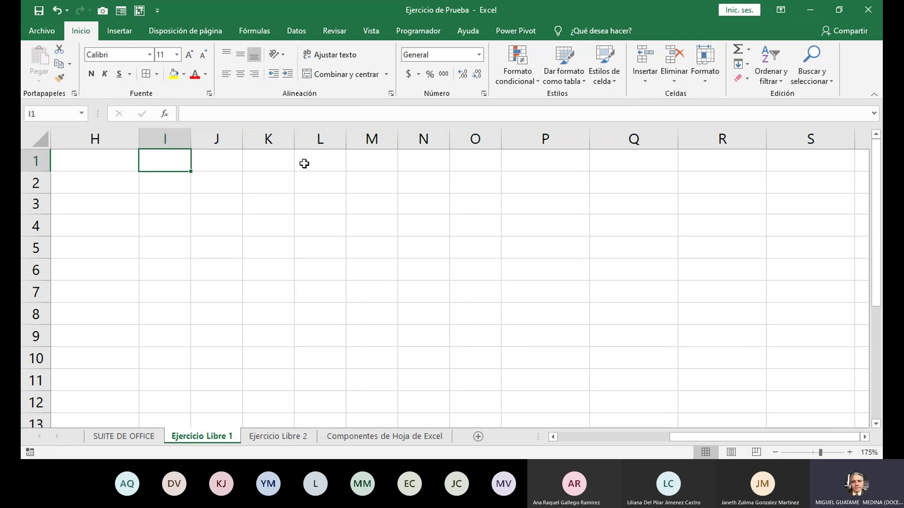
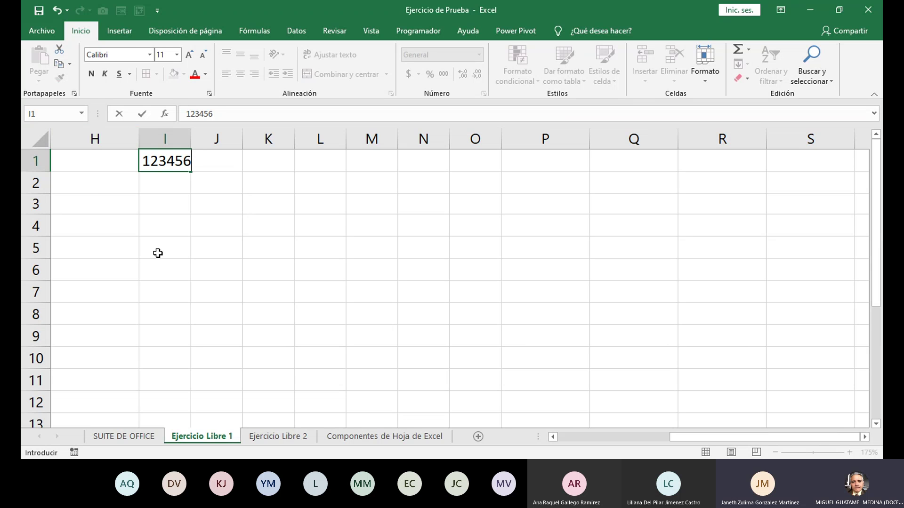
key("Return")
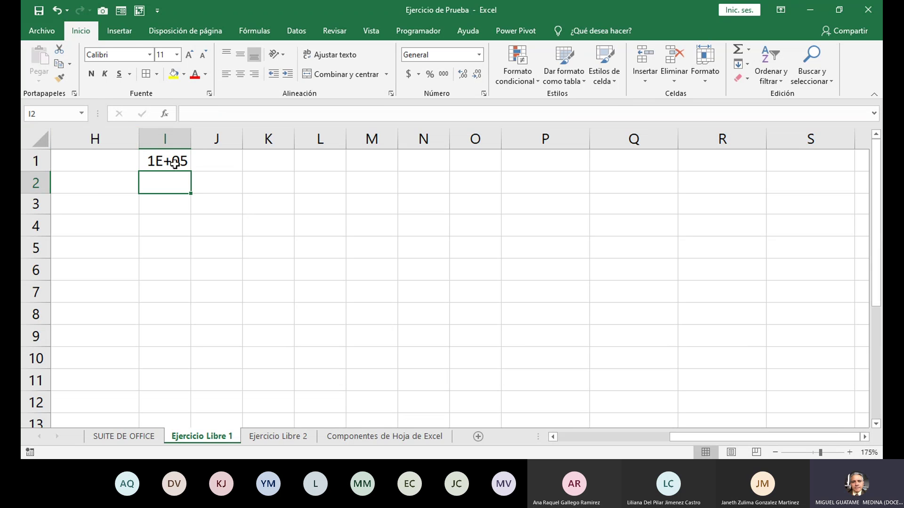
left_click(181, 164)
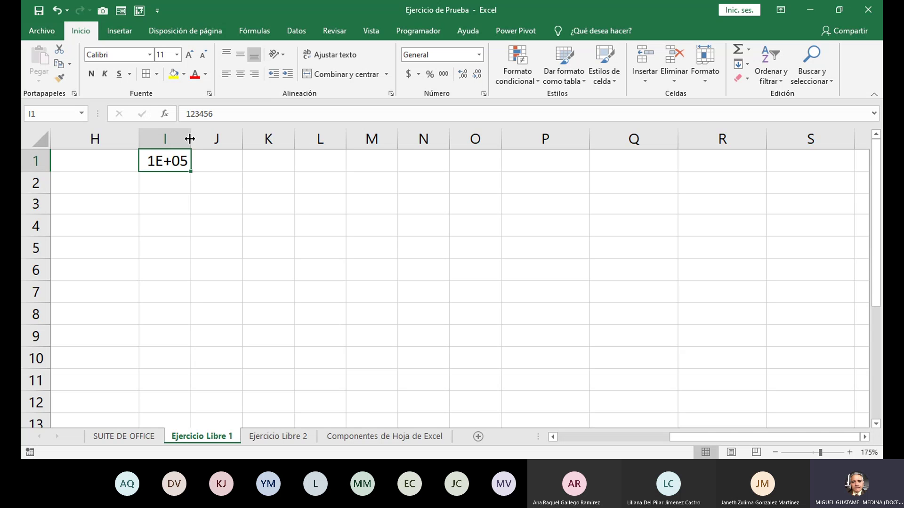
left_click_drag(191, 139, 195, 139)
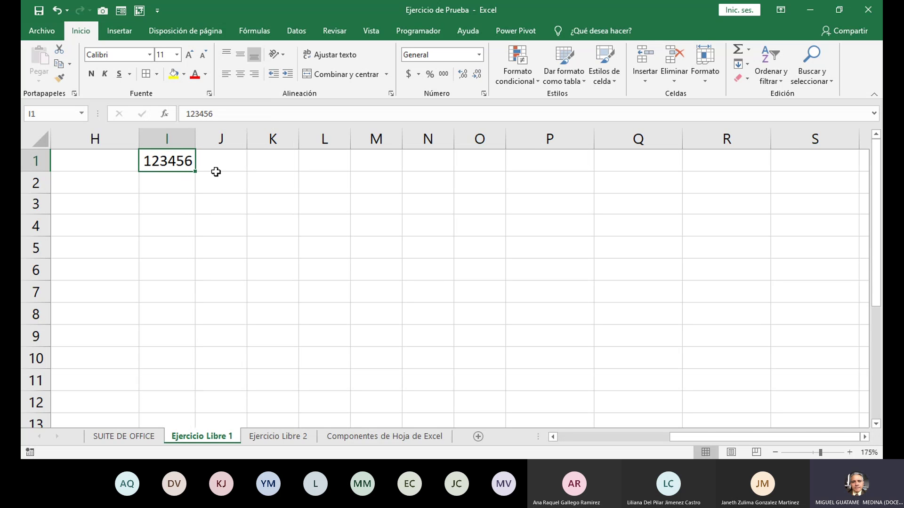
Step: Enter 111111 in I1, then clear cell I1
type("111111")
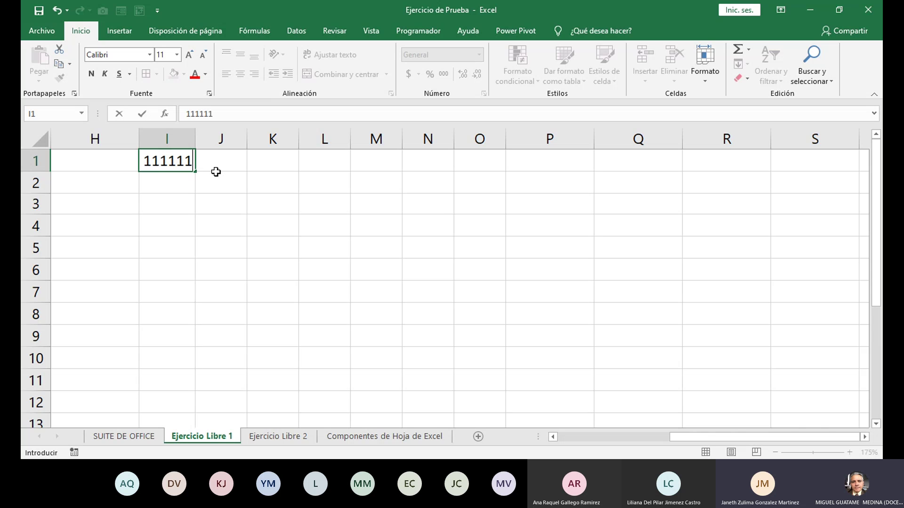
key("Return")
key("Up")
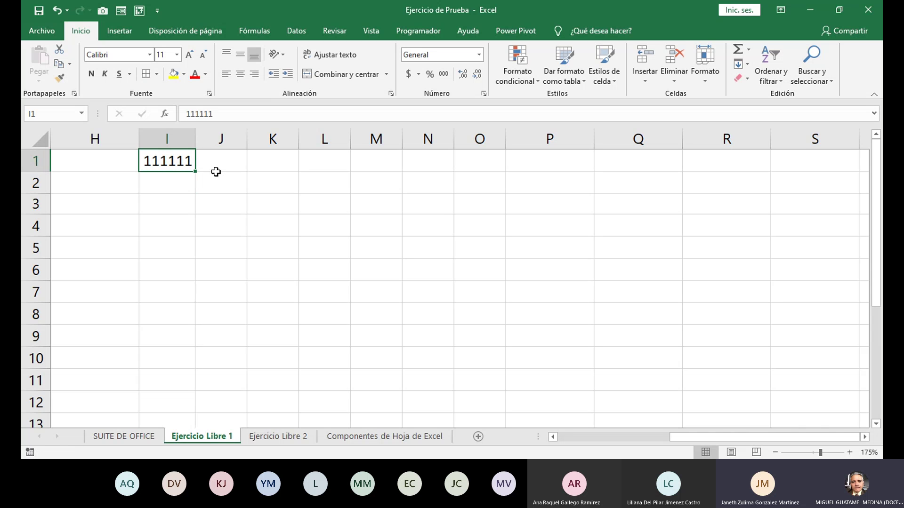
key("Delete")
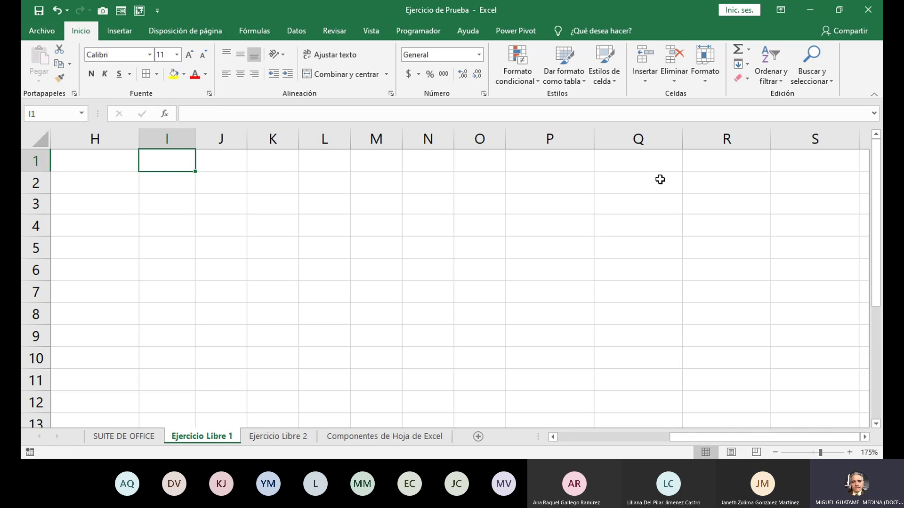
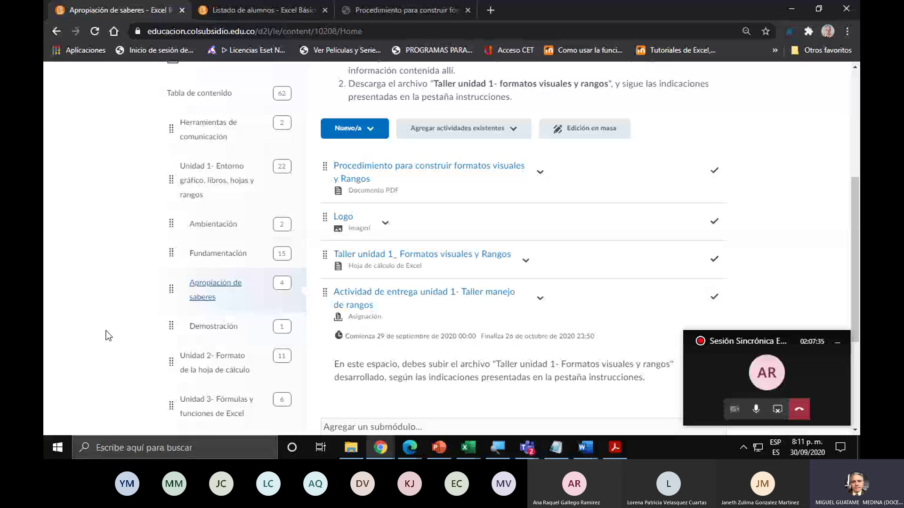
Step: Open the Apropiación de saberes module and look over the procedure PDF's options
scroll(211, 167, "up", 5)
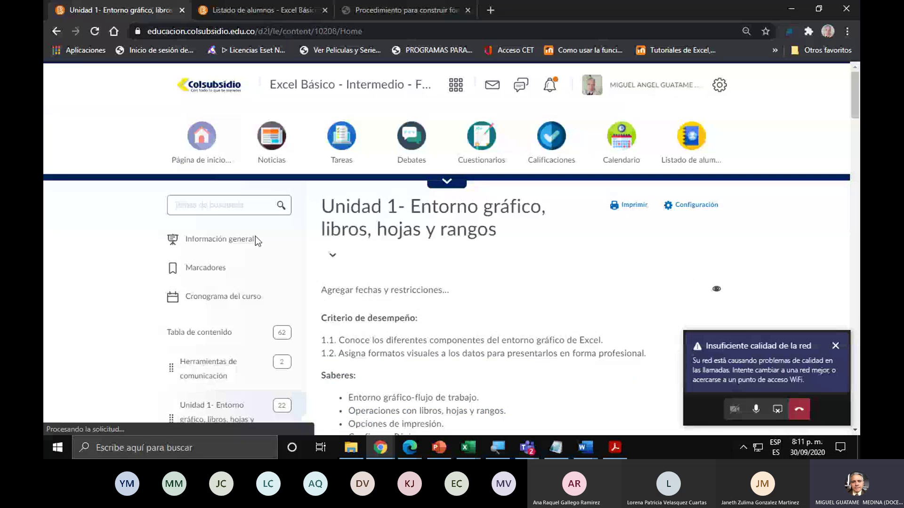
scroll(261, 294, "down", 3)
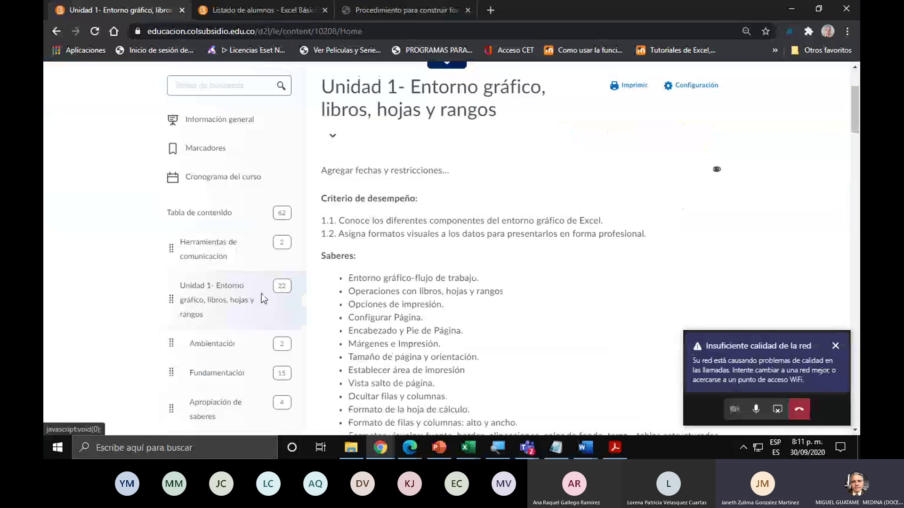
scroll(212, 229, "down", 3)
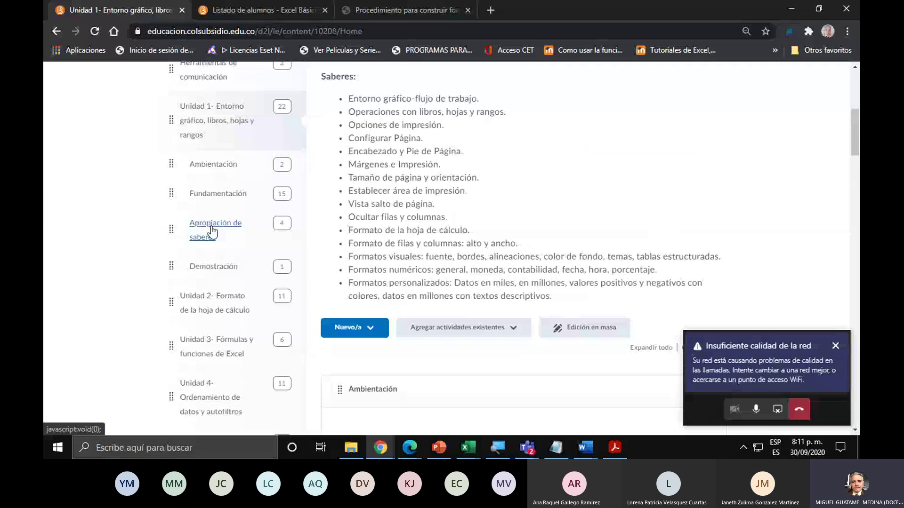
left_click(213, 231)
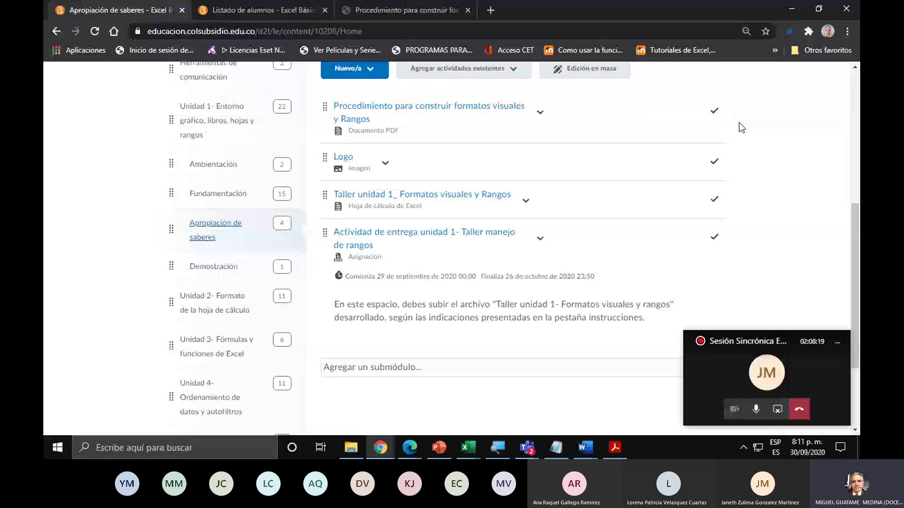
left_click(539, 112)
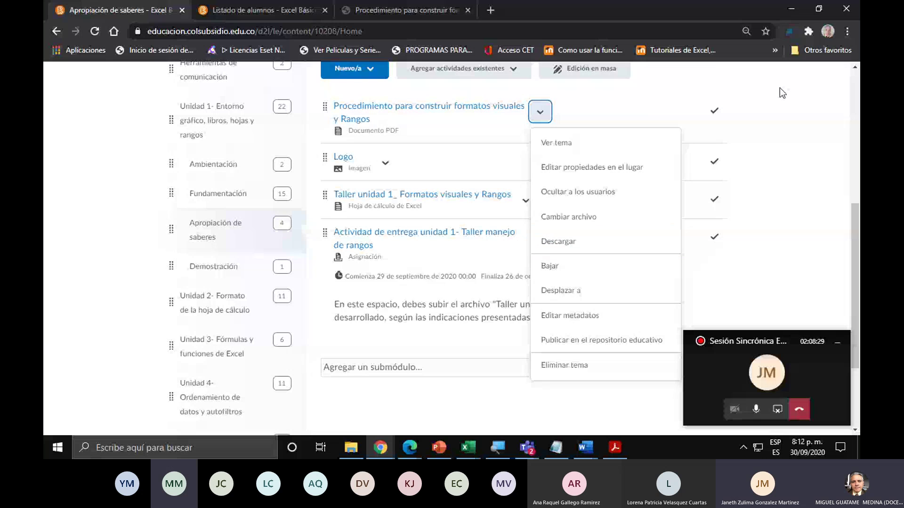
left_click(613, 142)
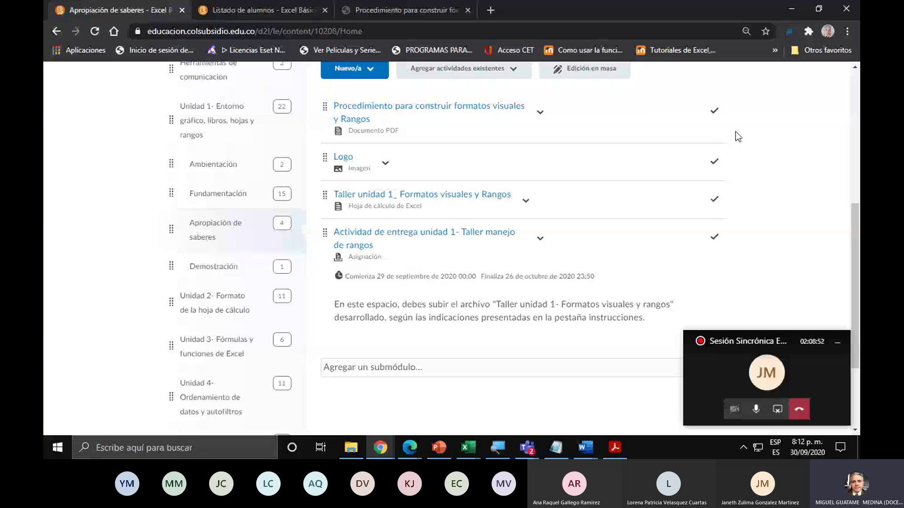
Step: Start saving the Logo image into RAMA JUDICIAL > Basico Intermedio > UNIDAD 1
left_click(385, 163)
left_click(414, 290)
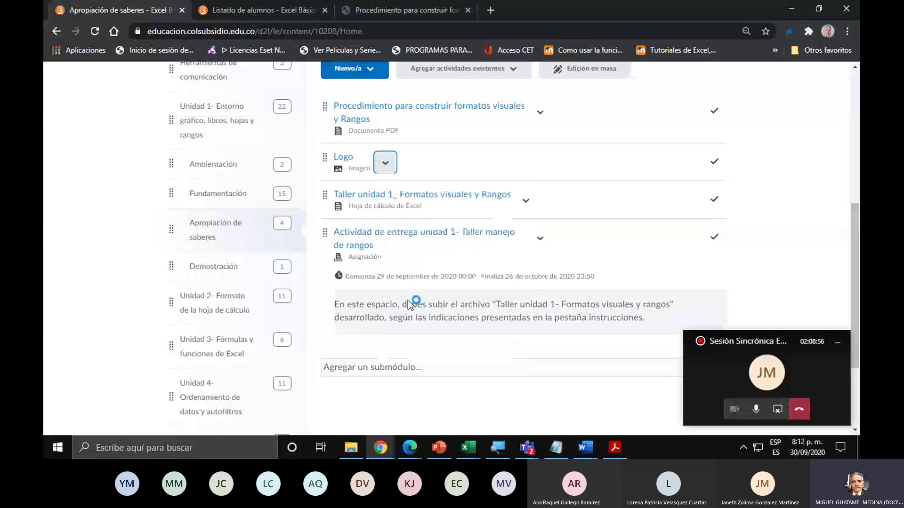
left_click(407, 300)
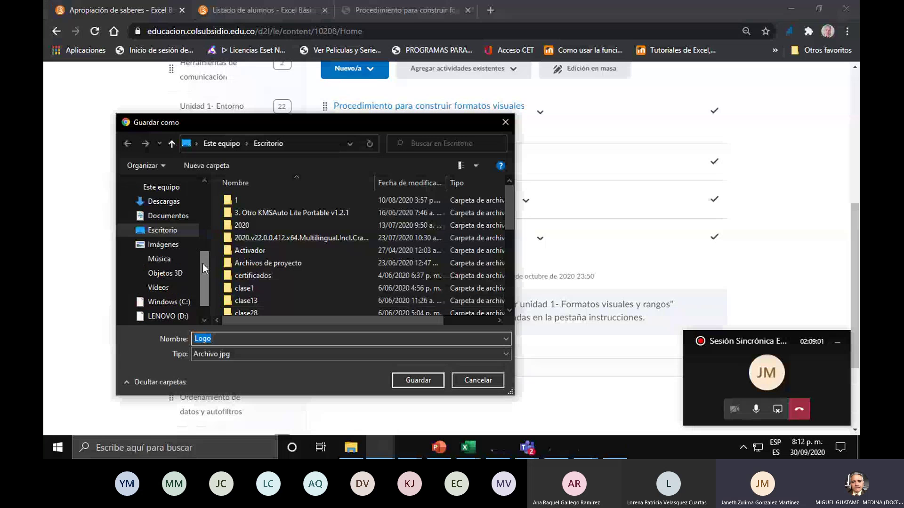
left_click_drag(203, 264, 202, 179)
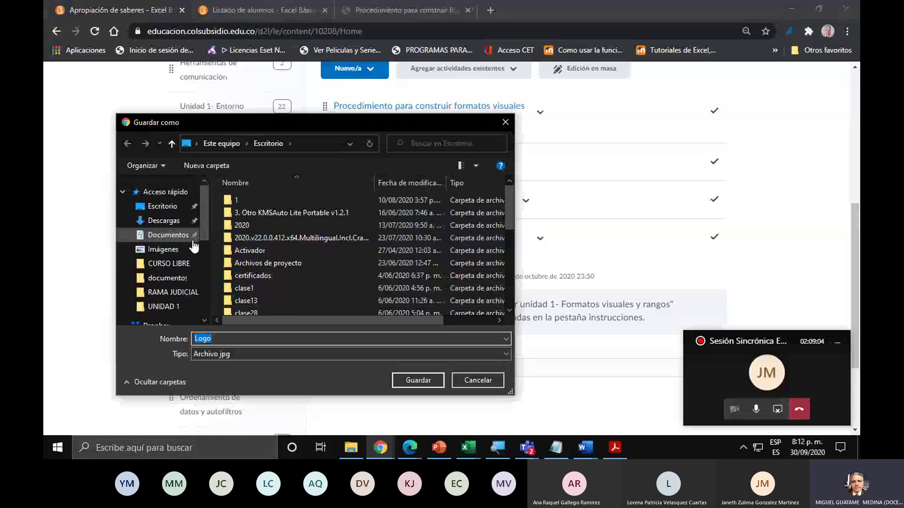
left_click(176, 297)
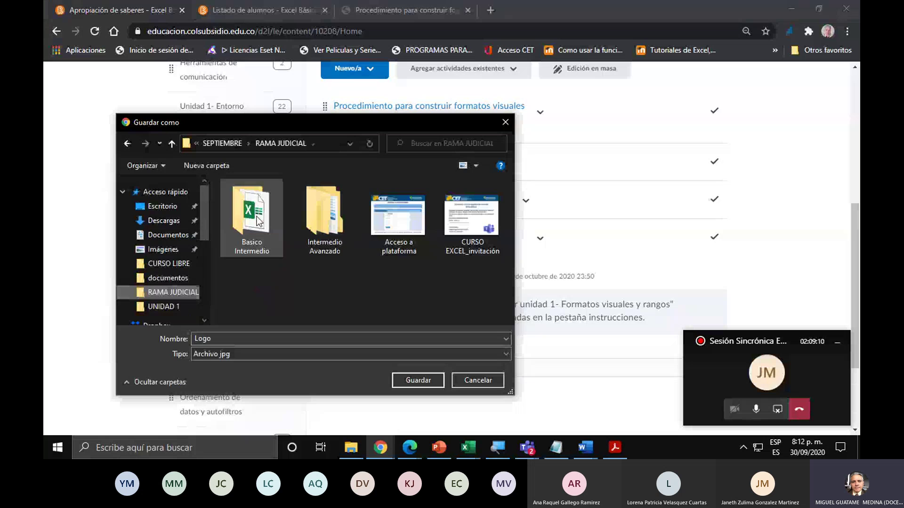
double_click(258, 220)
double_click(253, 199)
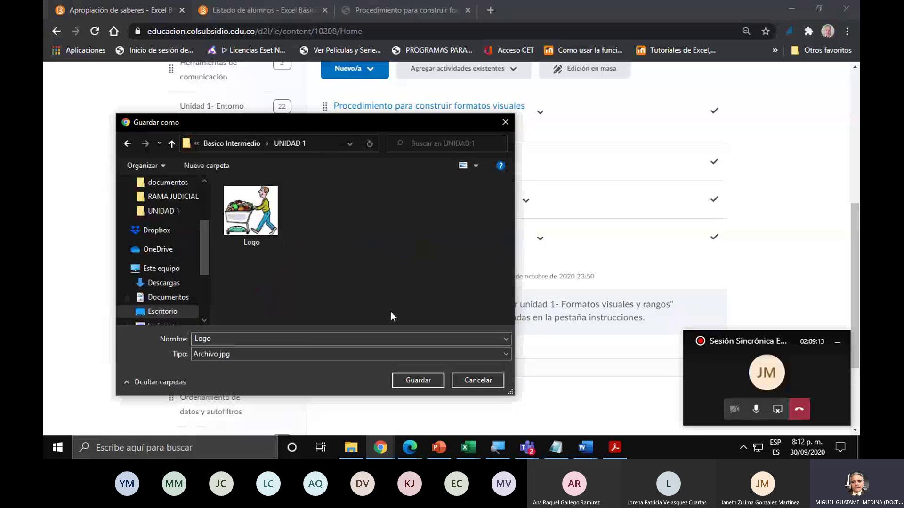
Step: Cancel the Logo save and scroll the procedure PDF to its Almacenes Pachita invoice
left_click(481, 382)
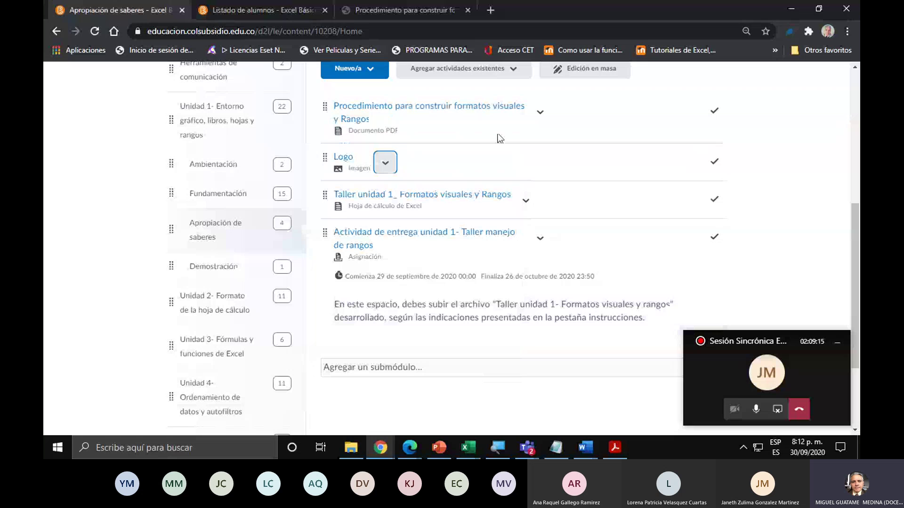
left_click(392, 10)
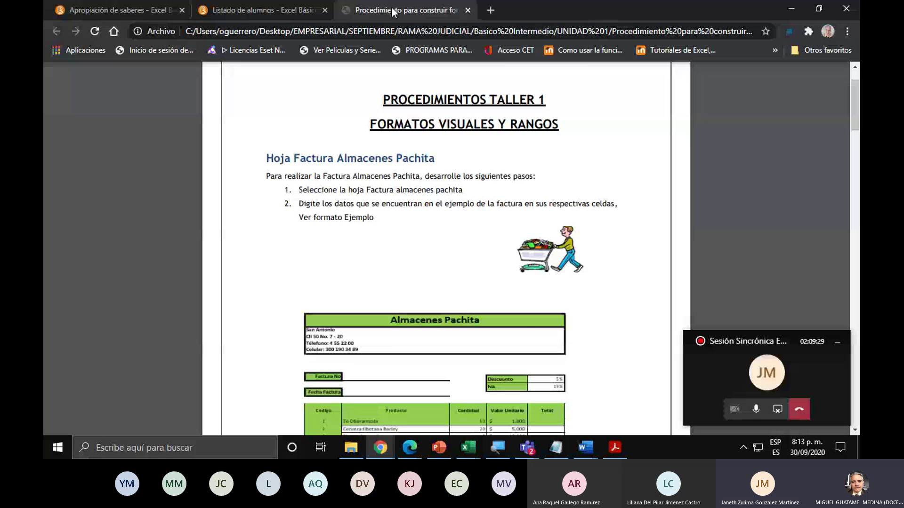
scroll(303, 135, "down", 4)
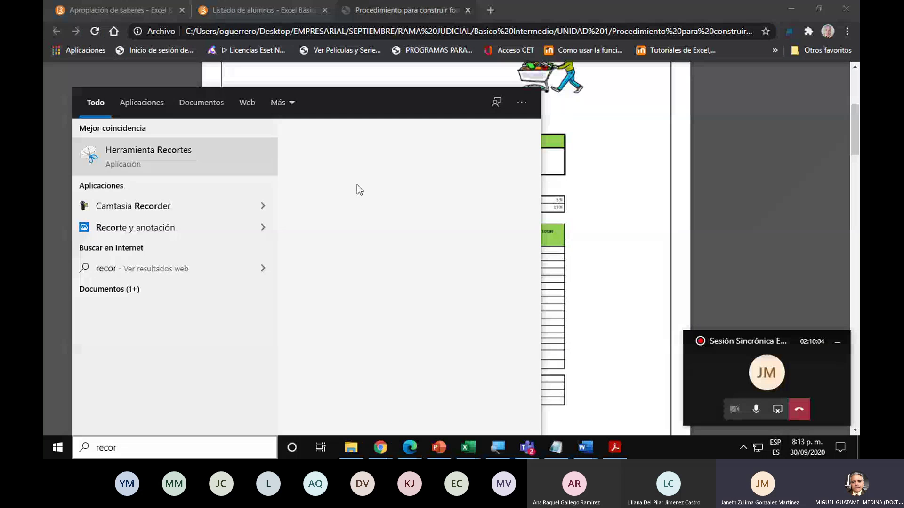
Step: Launch Herramienta Recortes and snip a rectangle around the Almacenes Pachita invoice table
key("Return")
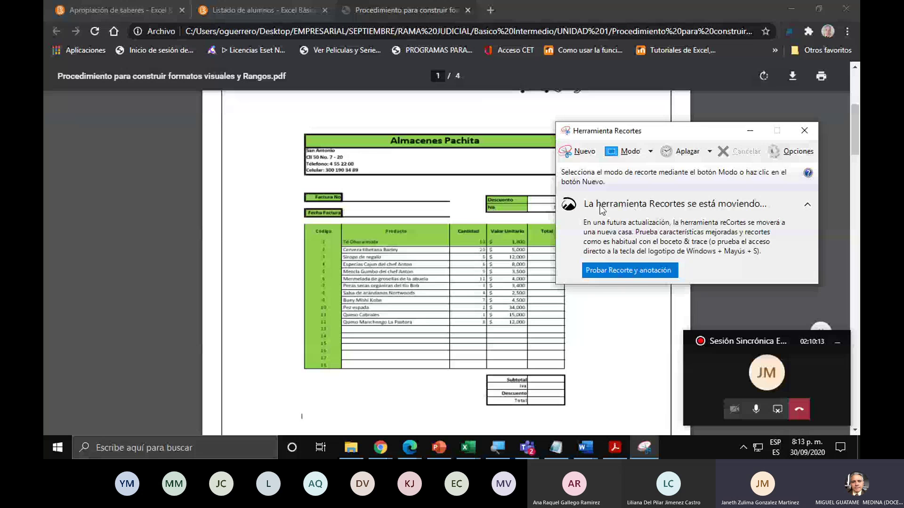
left_click(582, 151)
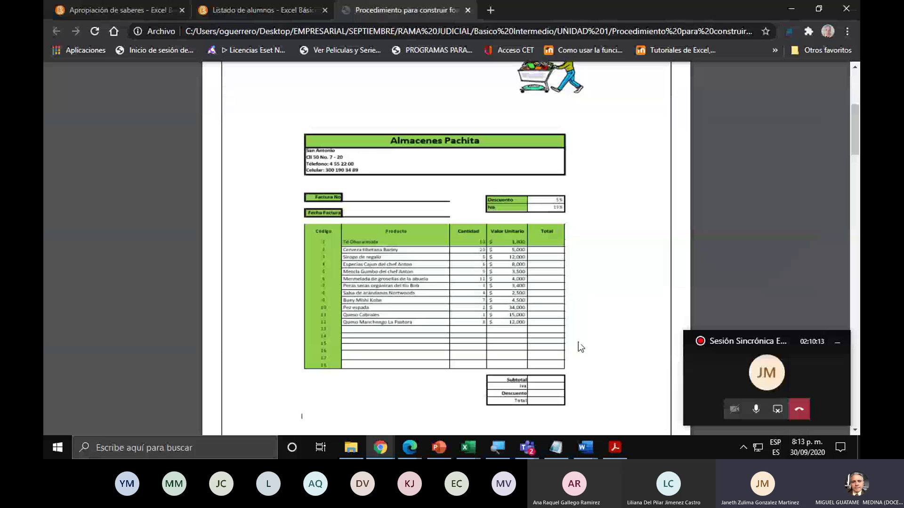
left_click_drag(576, 419, 392, 256)
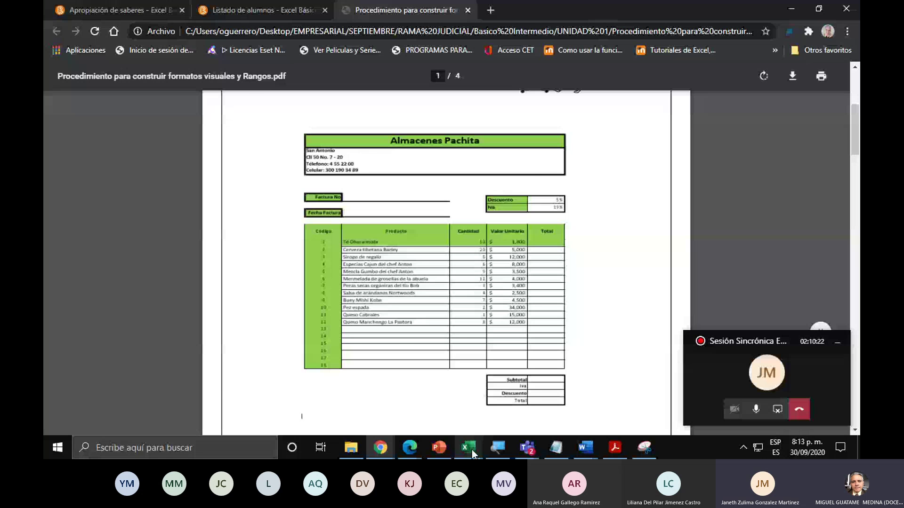
Step: Bring up the Taller unidad 1 workbook and scroll the Instrucciones sheet to step 3
left_click(468, 448)
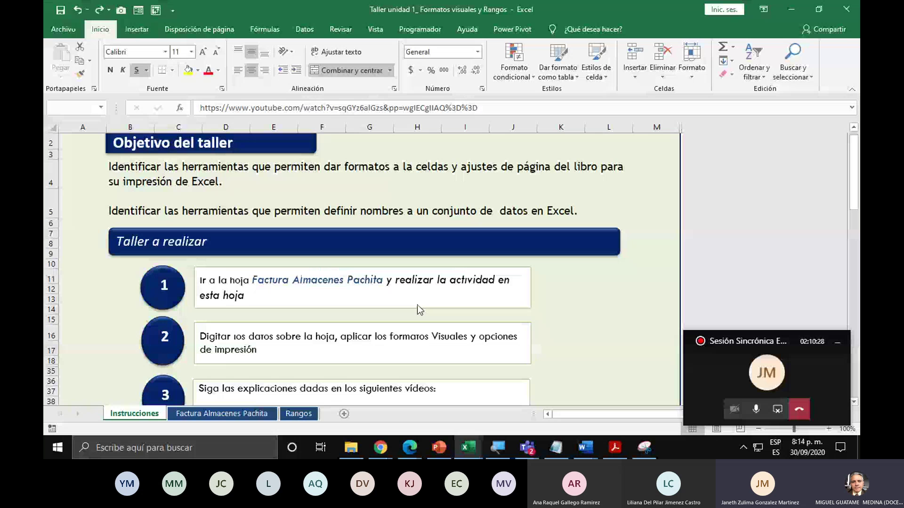
scroll(417, 304, "up", 1)
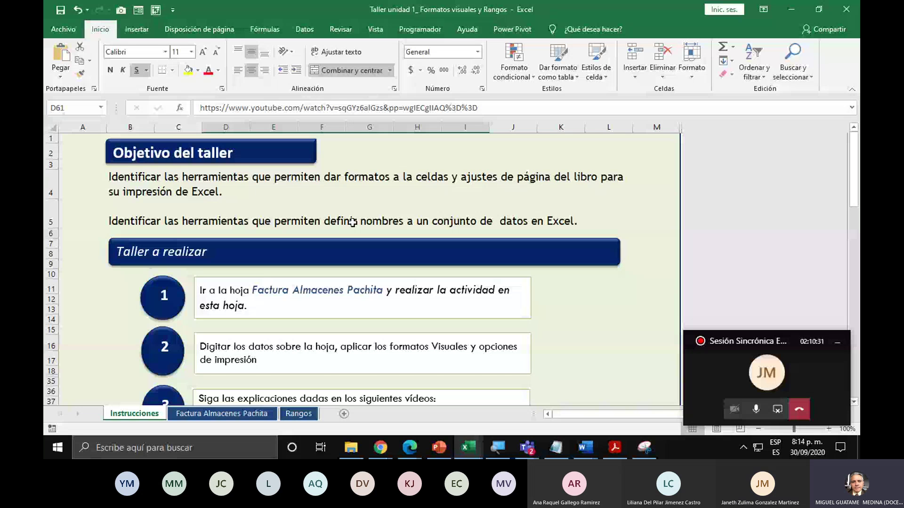
scroll(419, 263, "down", 5)
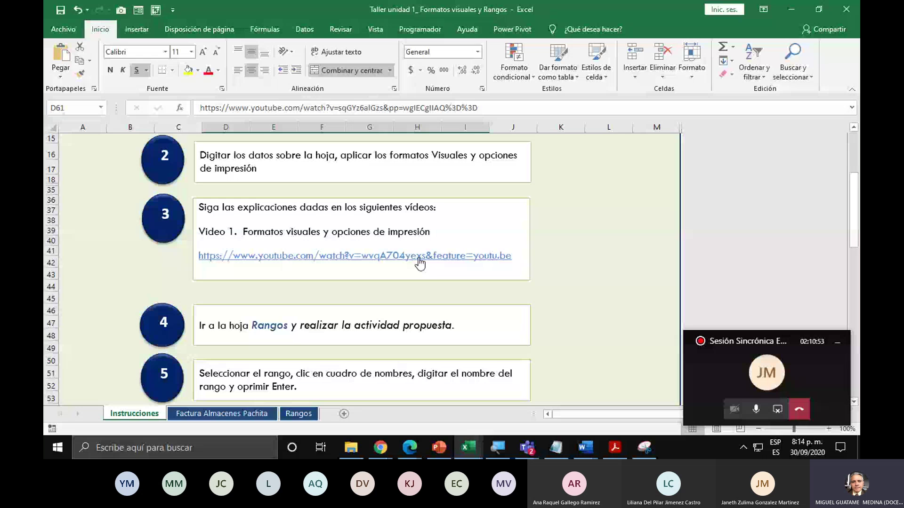
Step: Open the step 3 YouTube tutorial and skip ahead through 0:54 to about 2:20
left_click(420, 263)
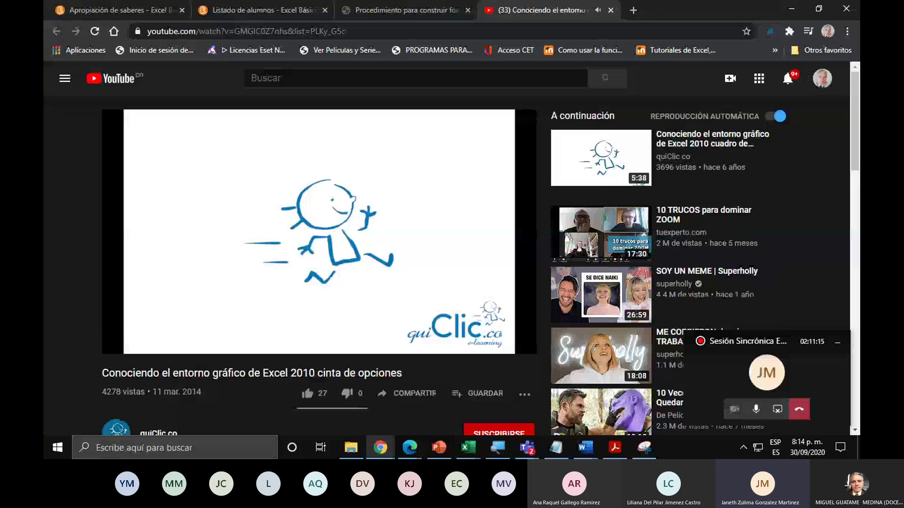
left_click(192, 332)
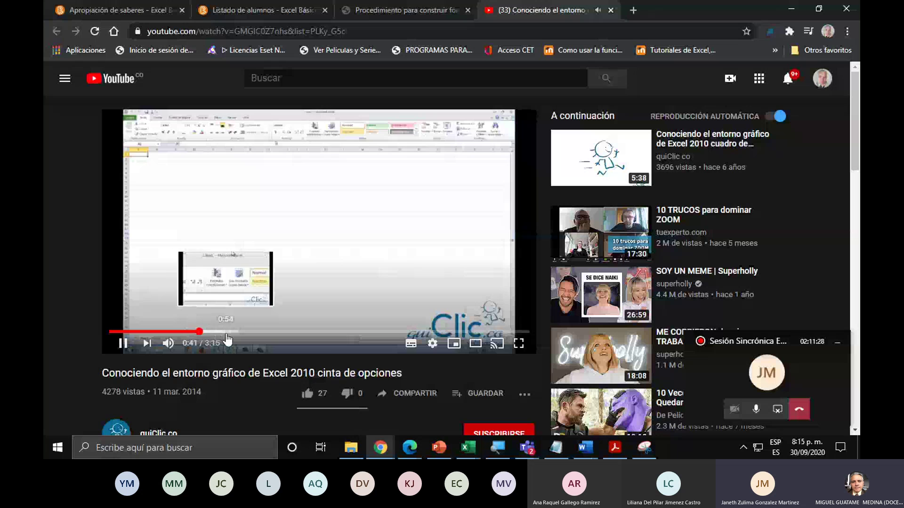
left_click(226, 332)
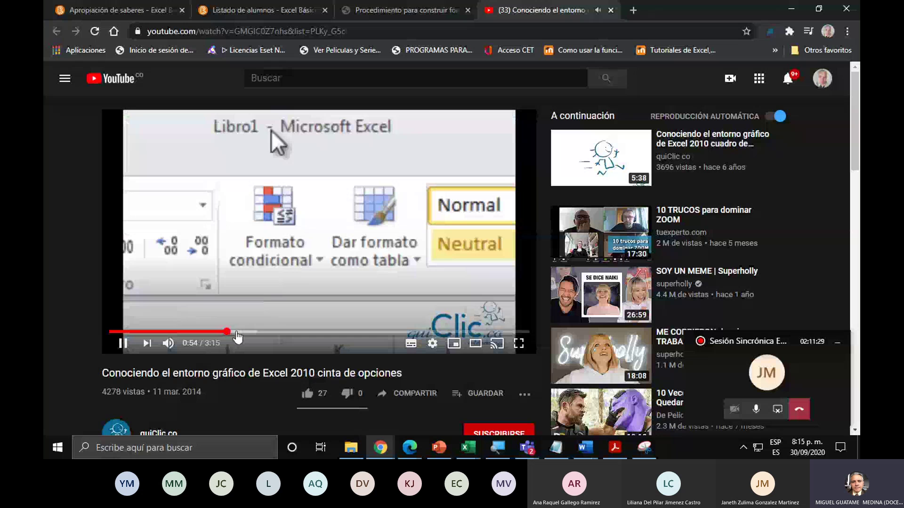
left_click(411, 332)
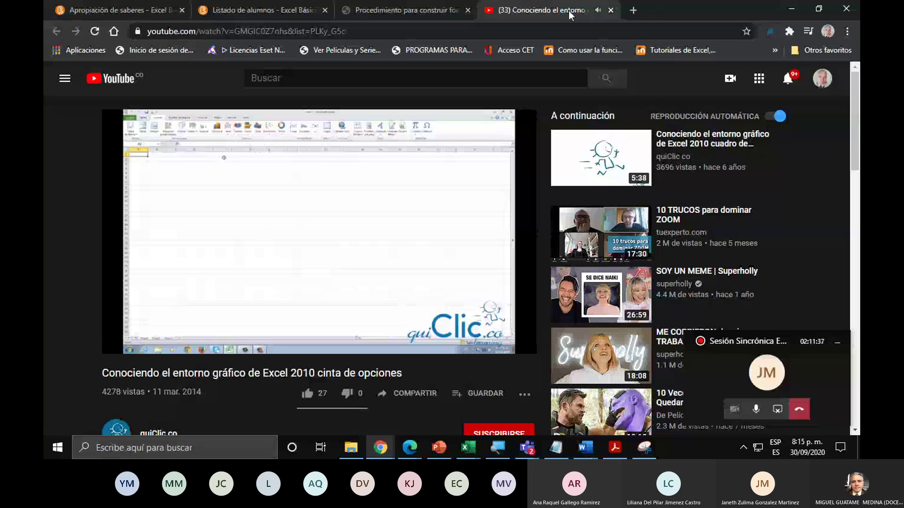
left_click(343, 285)
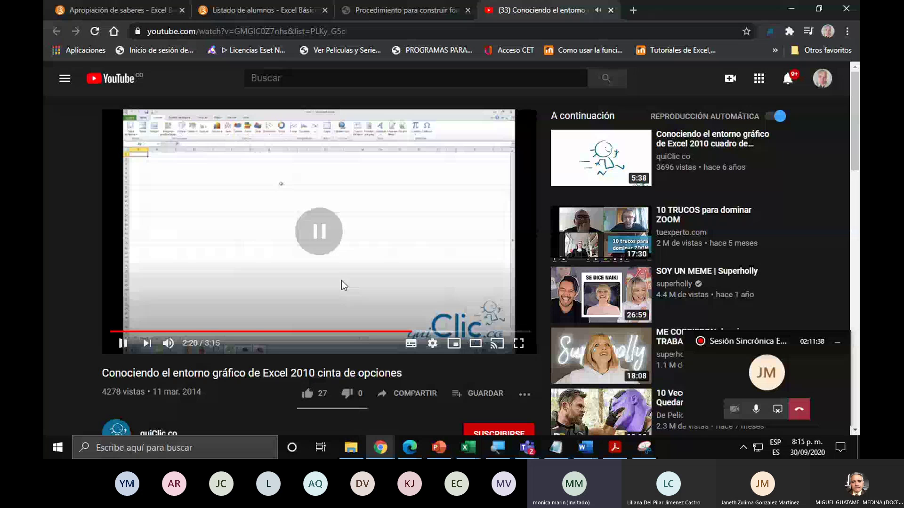
Step: Return to Excel's blank Factura Almacenes Pachita sheet beside the invoice snip
key("alt+Tab")
scroll(423, 158, "up", 2)
scroll(423, 159, "up", 2)
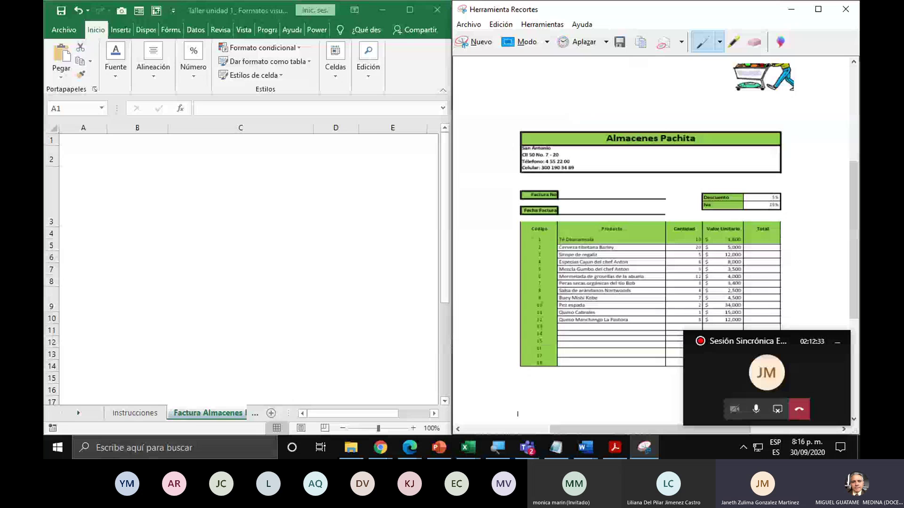
left_click(393, 140)
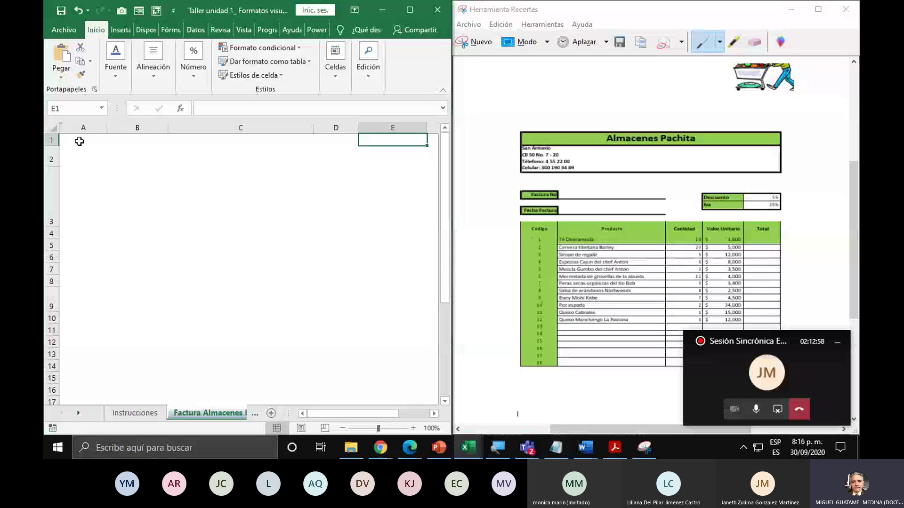
mouse_move(78, 140)
left_mouse_down()
mouse_move(303, 149)
mouse_move(397, 140)
left_mouse_up()
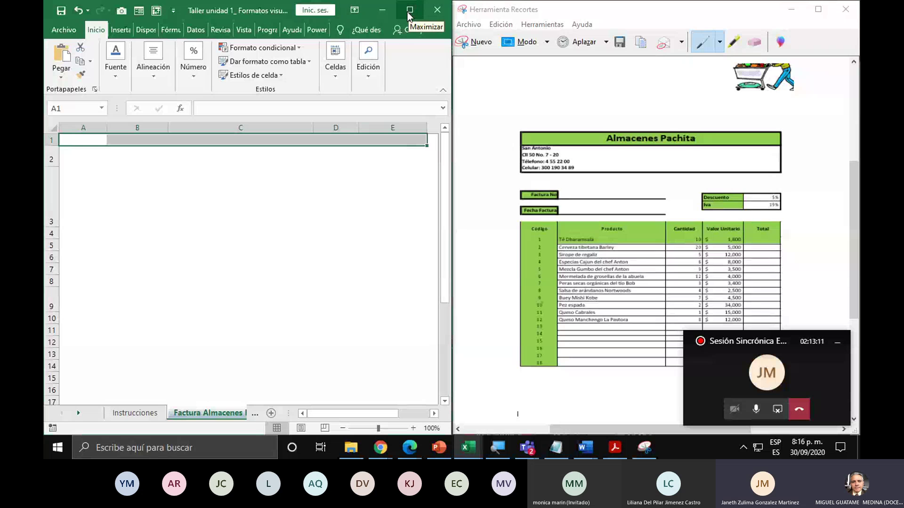
Step: Maximize the Excel window and select B1:F1 for the invoice title
left_click(408, 12)
left_click_drag(136, 139, 453, 133)
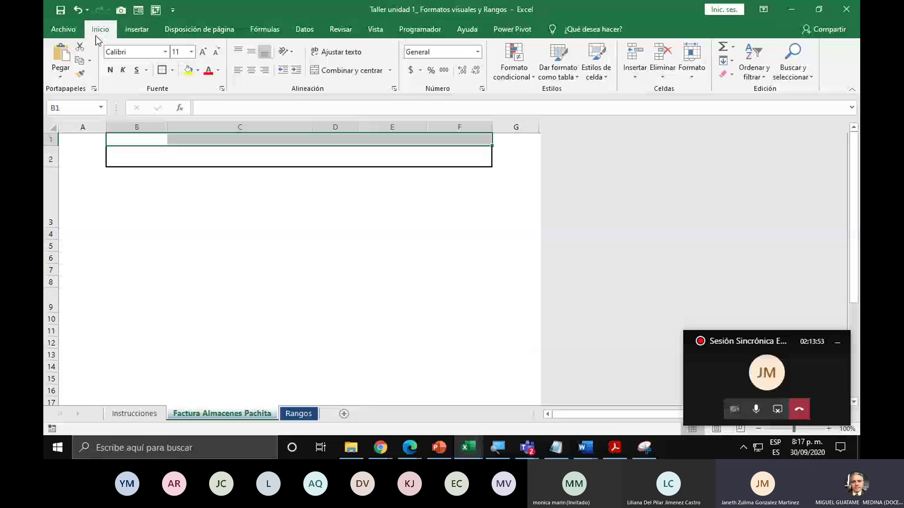
Step: Enter 'Almacenes Pachita' as the title and give its B1:F1 band a green fill
type("Almacenes Pachit")
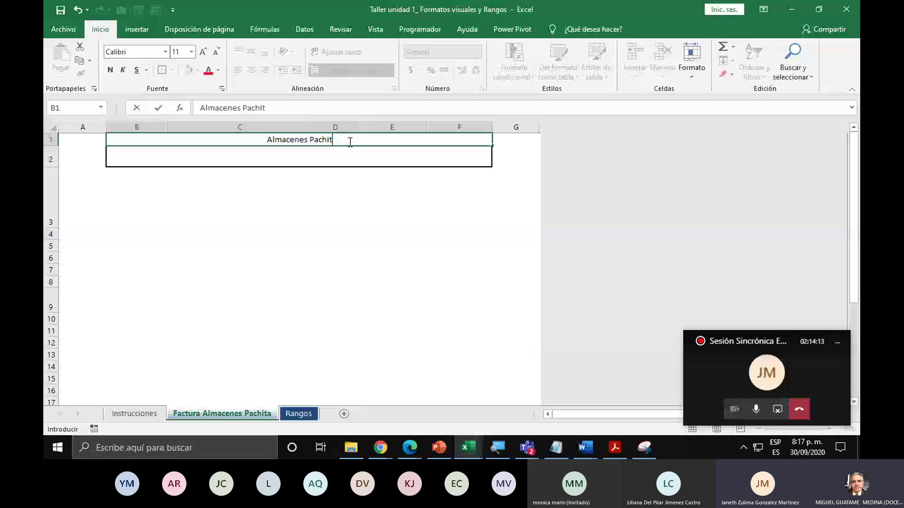
type("a")
left_click(158, 108)
left_click(197, 71)
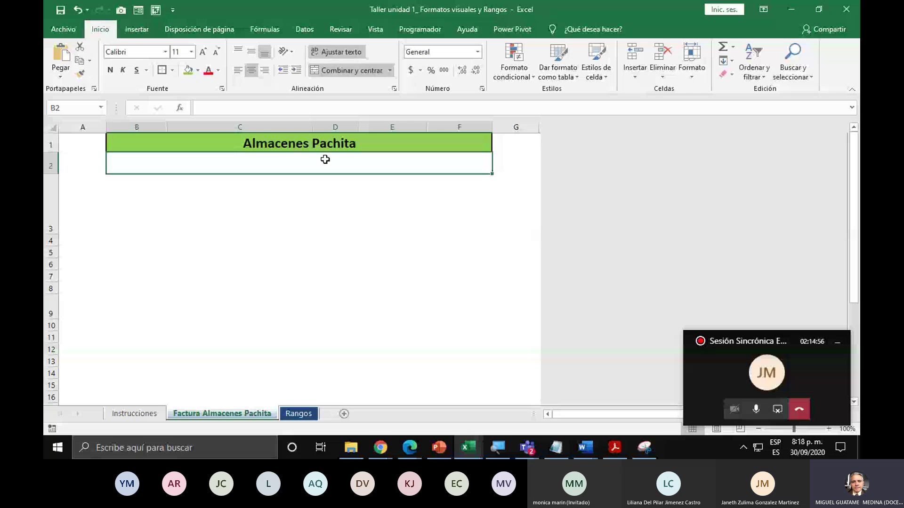
left_click(335, 204)
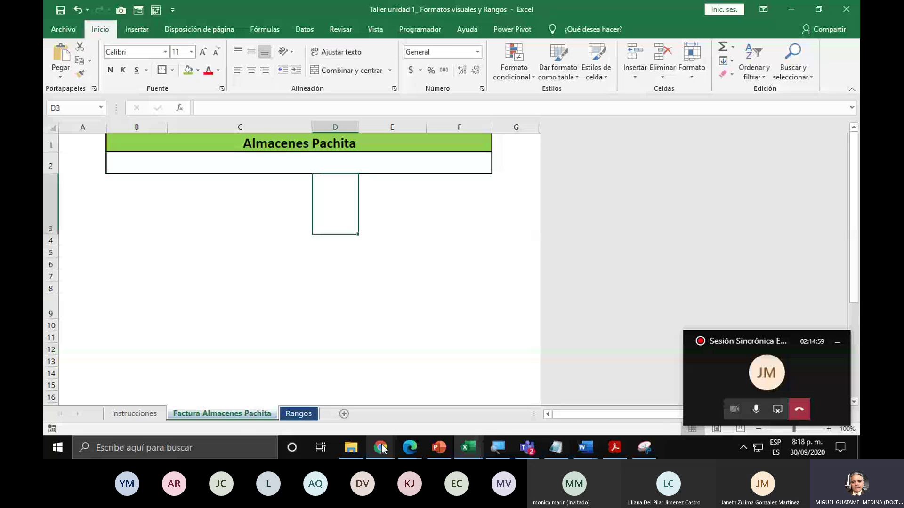
mouse_move(466, 448)
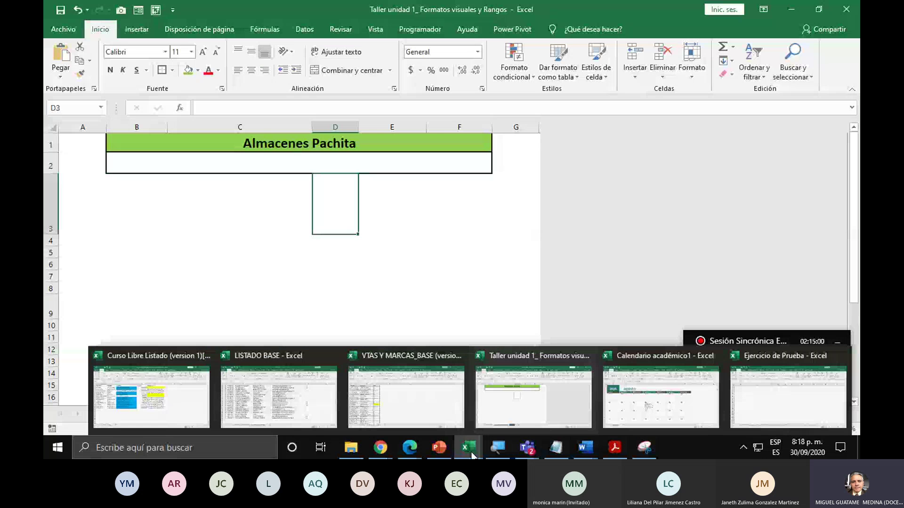
mouse_move(662, 395)
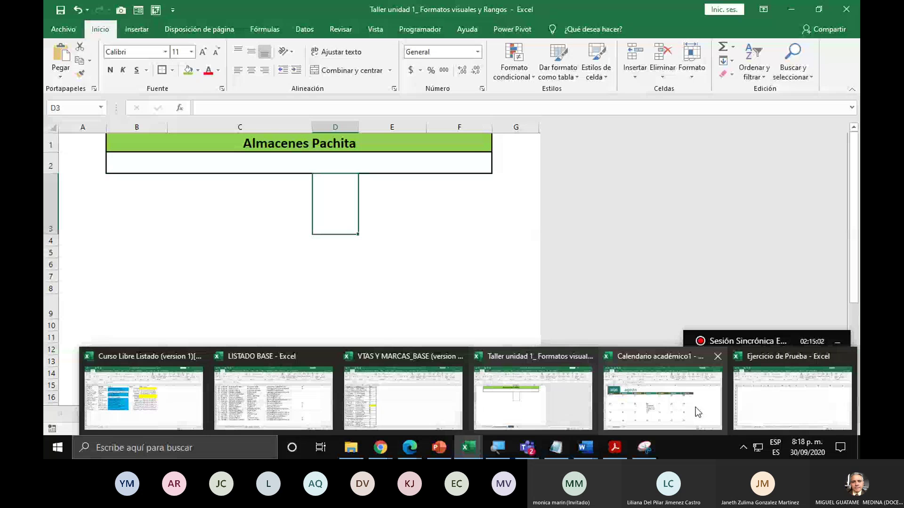
Step: Switch to the Ejercicio de Prueba workbook showing the wrapped ajuste de texto note in B12
left_click(792, 398)
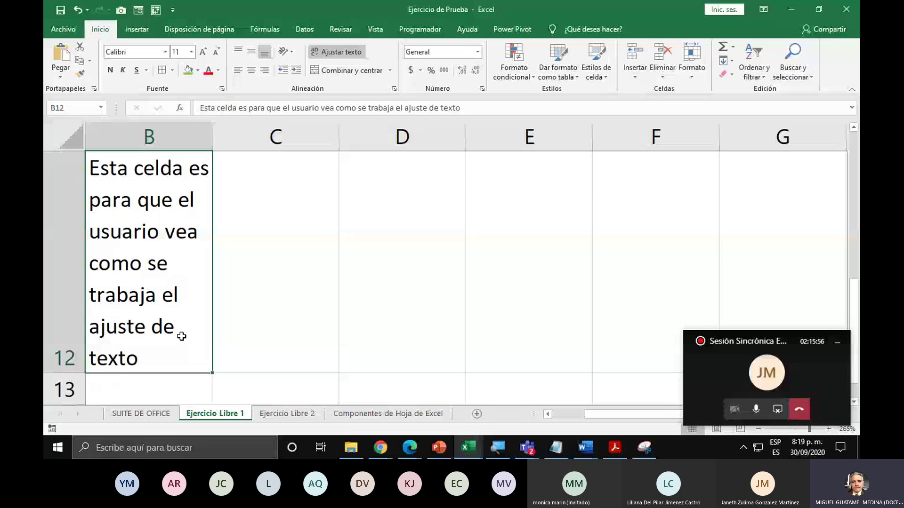
Step: Widen column B in two drags so B12's note wraps onto four lines
scroll(181, 336, "down", 4)
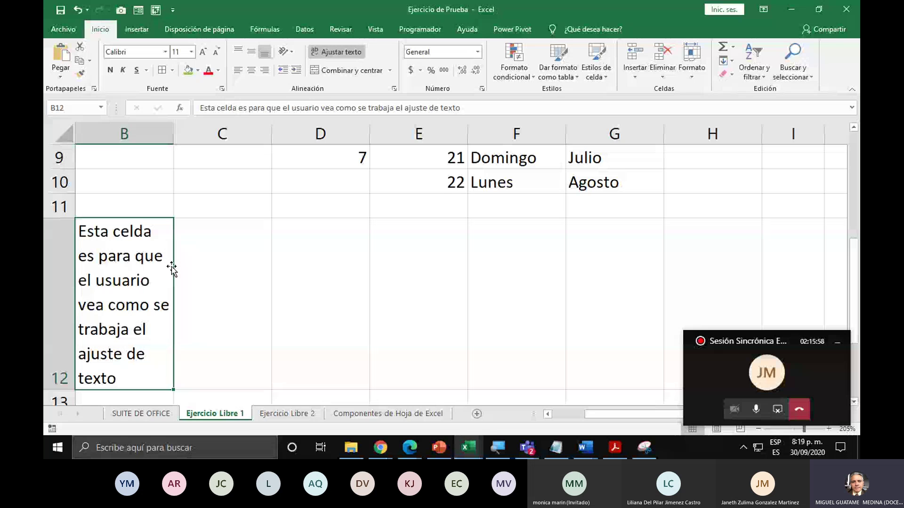
left_click_drag(173, 133, 217, 131)
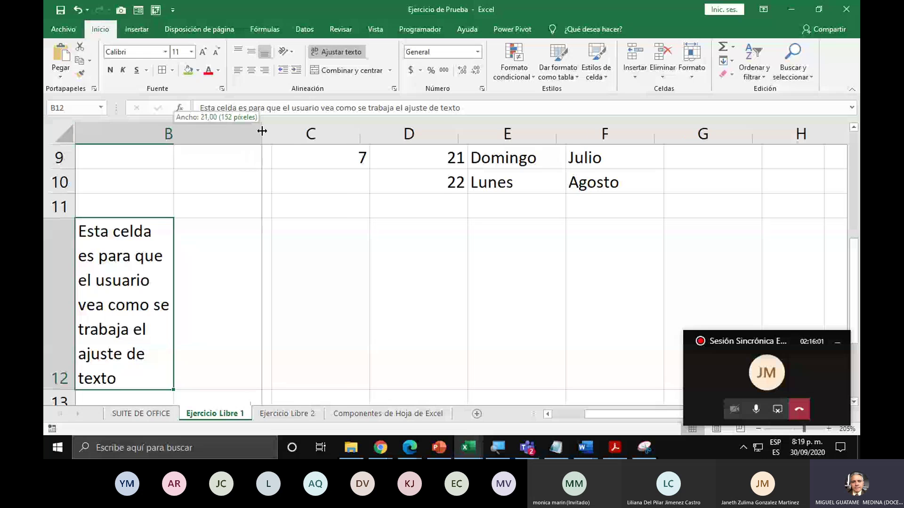
left_click_drag(216, 132, 263, 133)
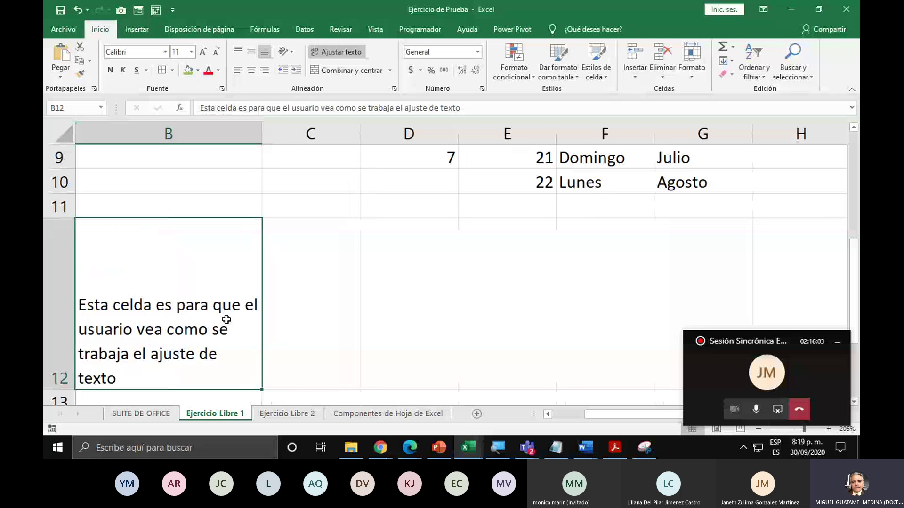
left_click(386, 259)
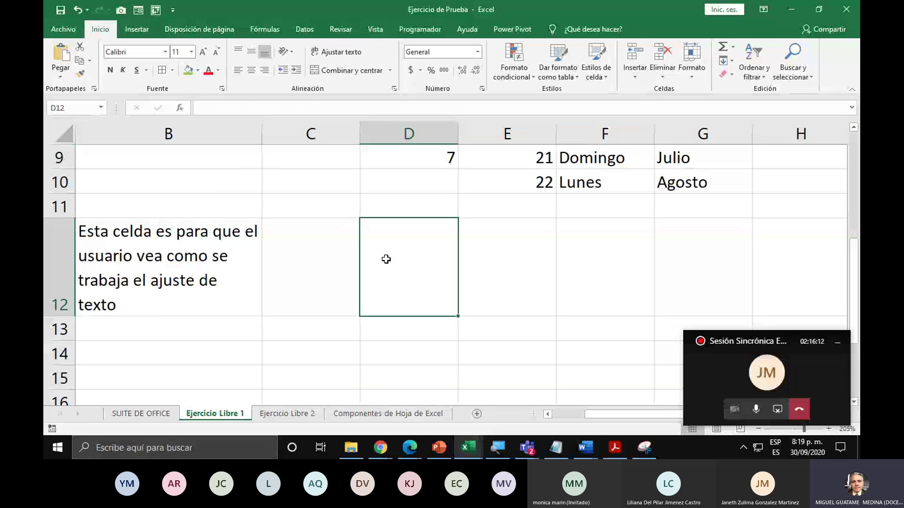
Step: Try entering 'Caso1', then 'Caso 1Caso2', into cell D12
double_click(386, 259)
type("Caso1")
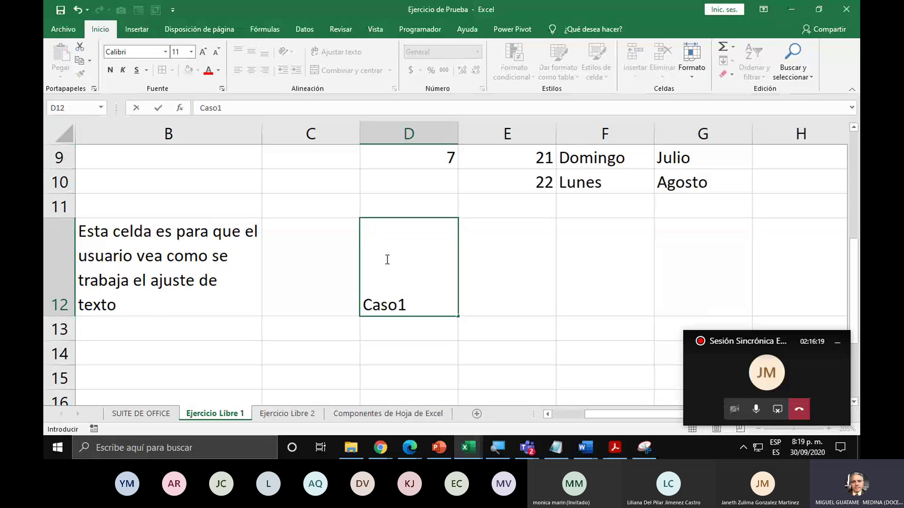
key("Return")
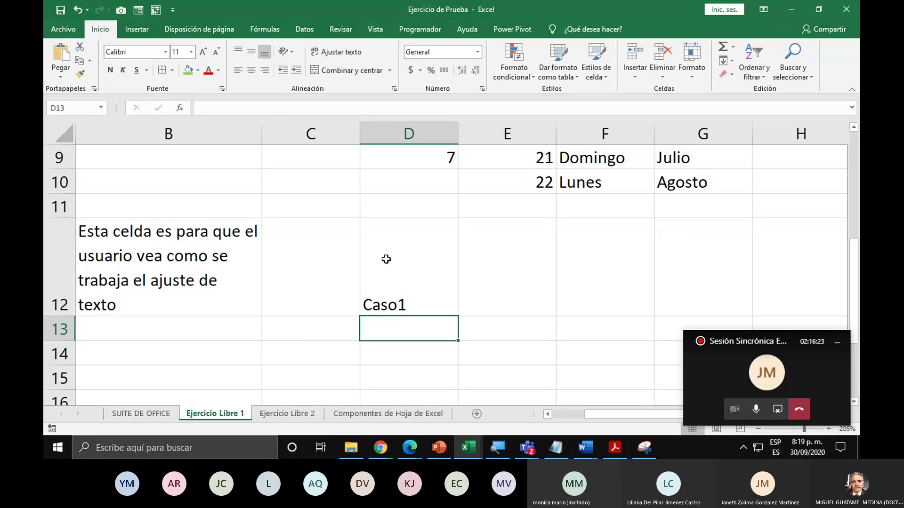
left_click(386, 260)
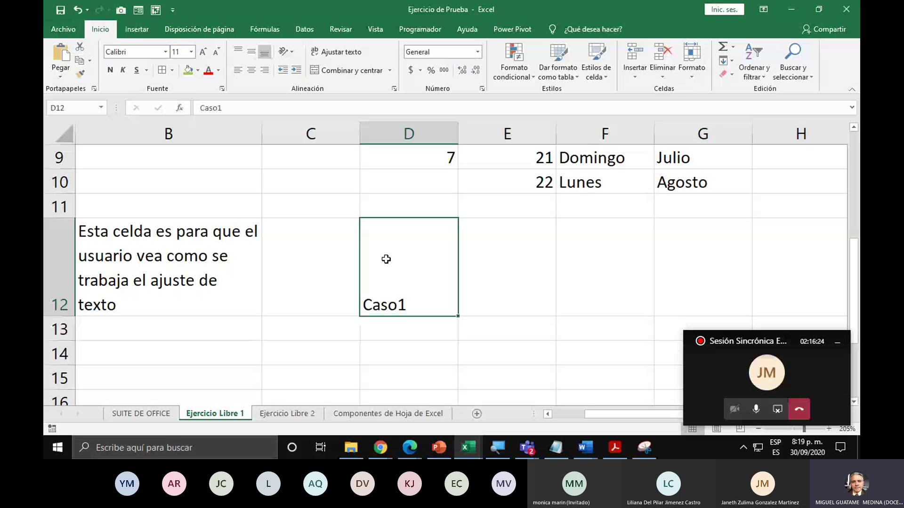
key("Delete")
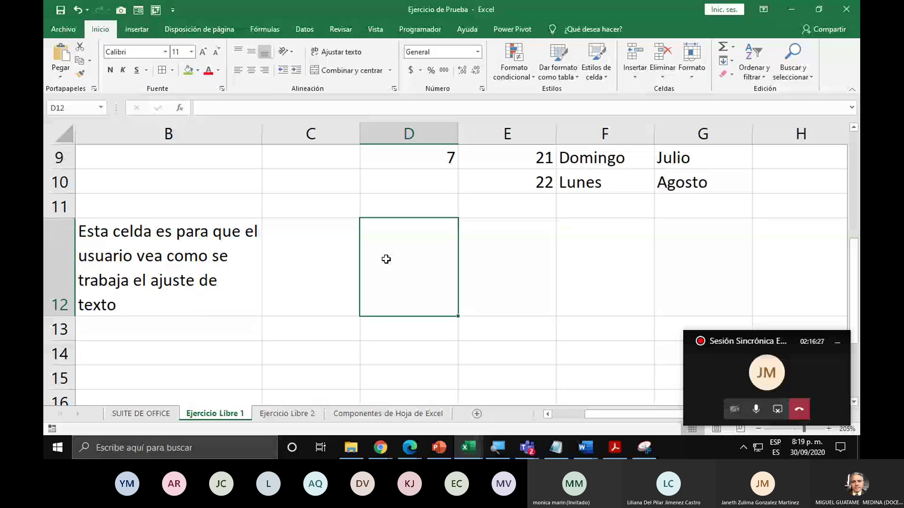
type("Caso 1")
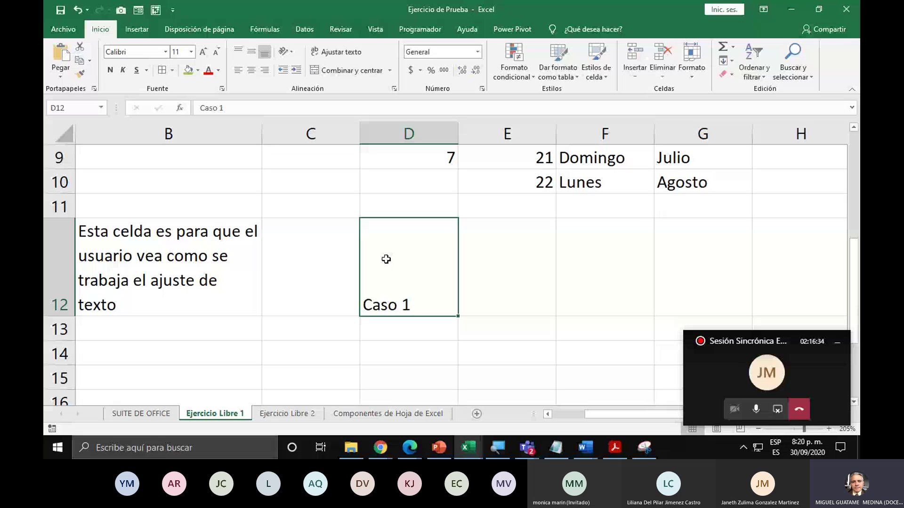
type("Caso2")
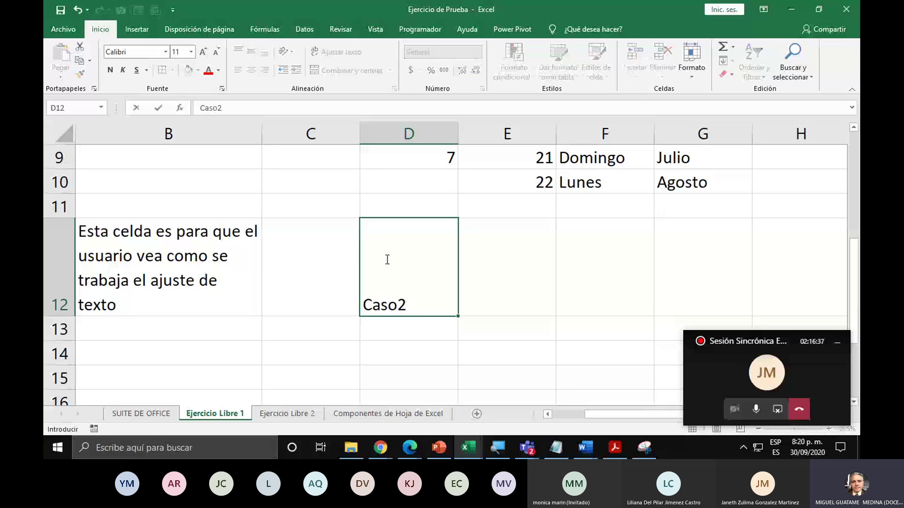
key("ctrl+Return")
key("Return")
key("Up")
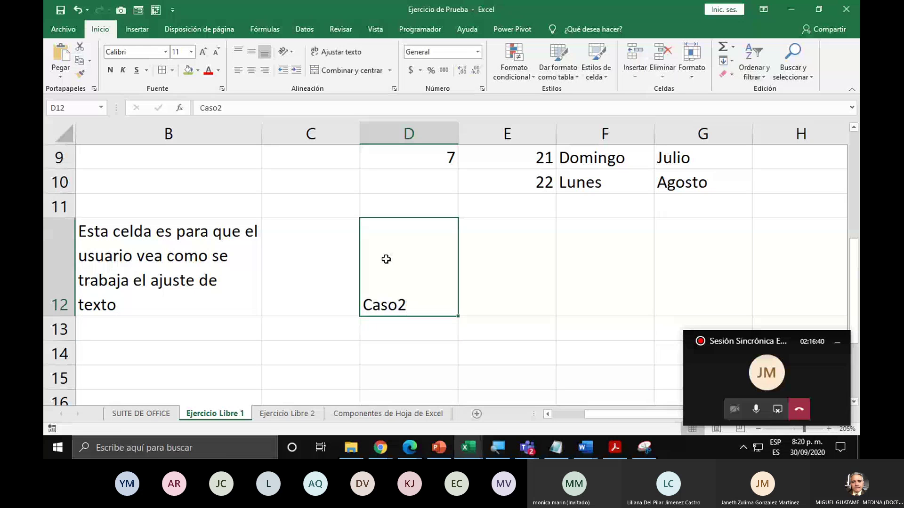
Step: Rewrite D12 as Caso 1 through Caso5, each on its own line using Alt+Enter
double_click(386, 259)
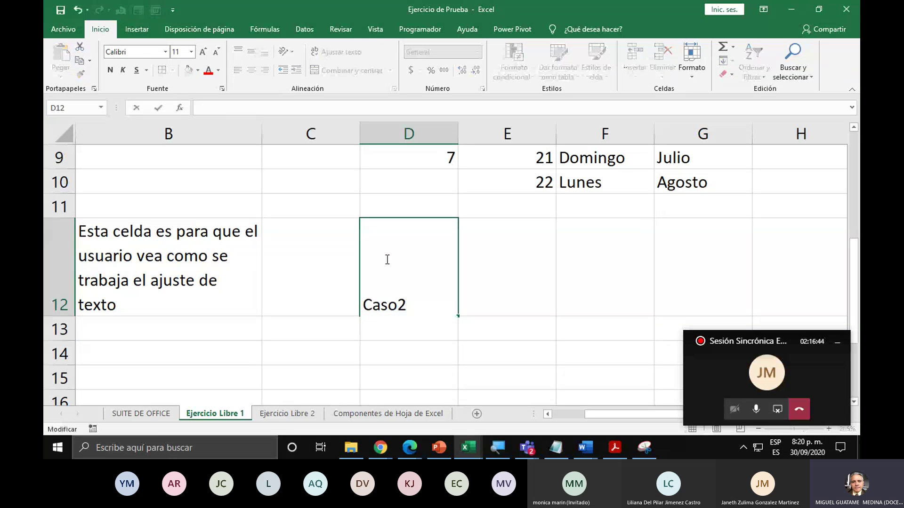
key("Right")
key("Right")
key("Right")
key("Right")
key("Right")
key("BackSpace")
type("1")
key("alt+Return")
type("Ca")
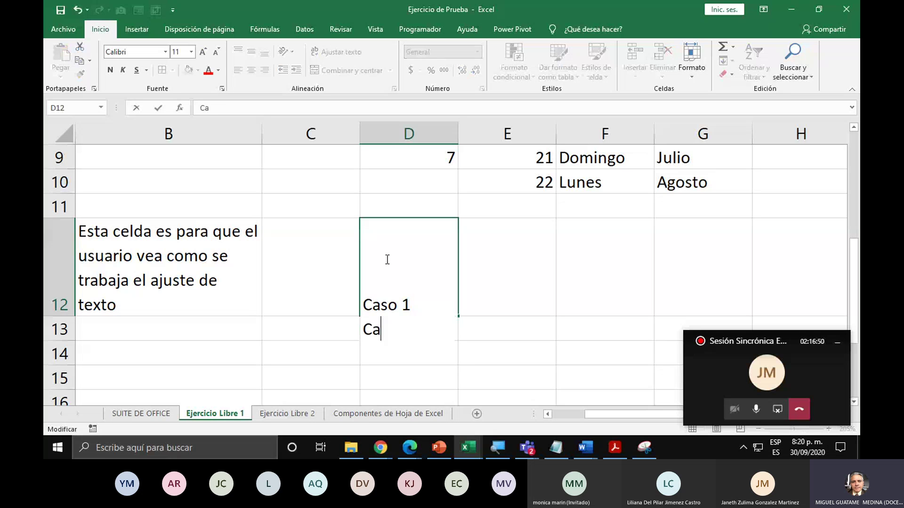
type("so2")
key("alt+Return")
type("Caso")
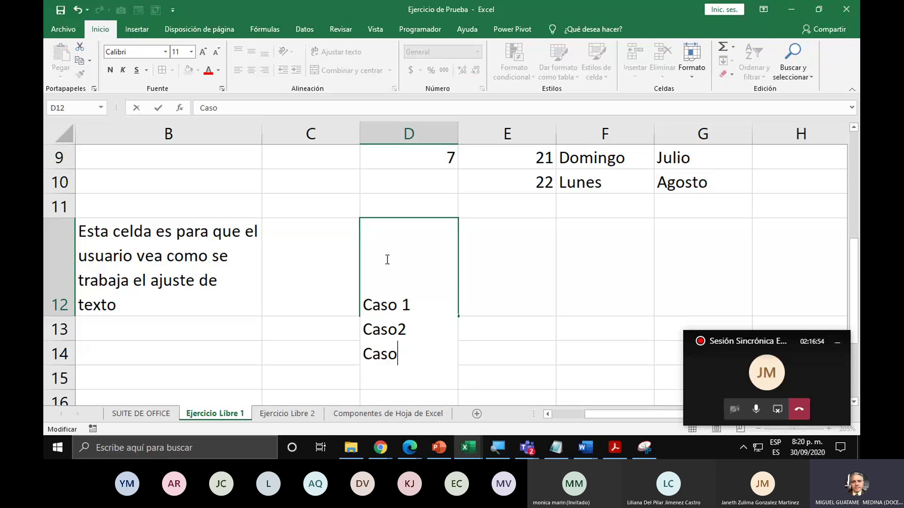
type("3")
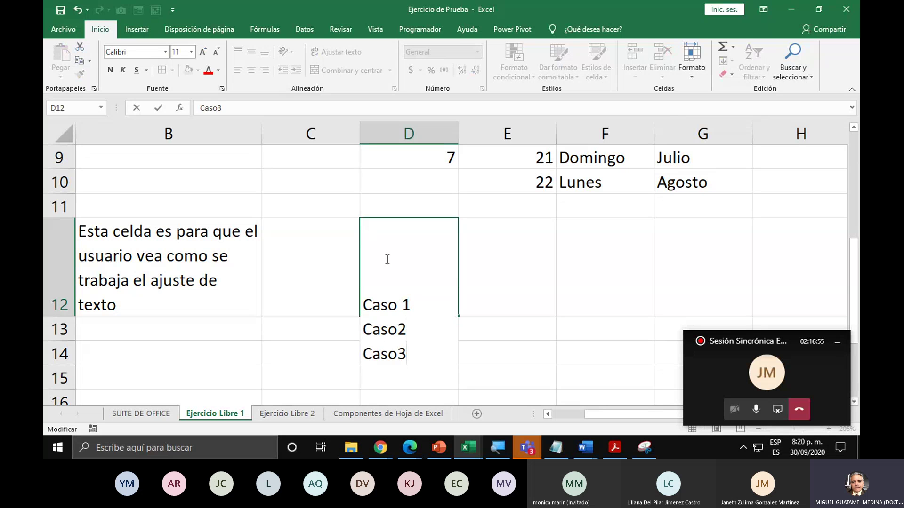
key("alt+Return")
type("Cas")
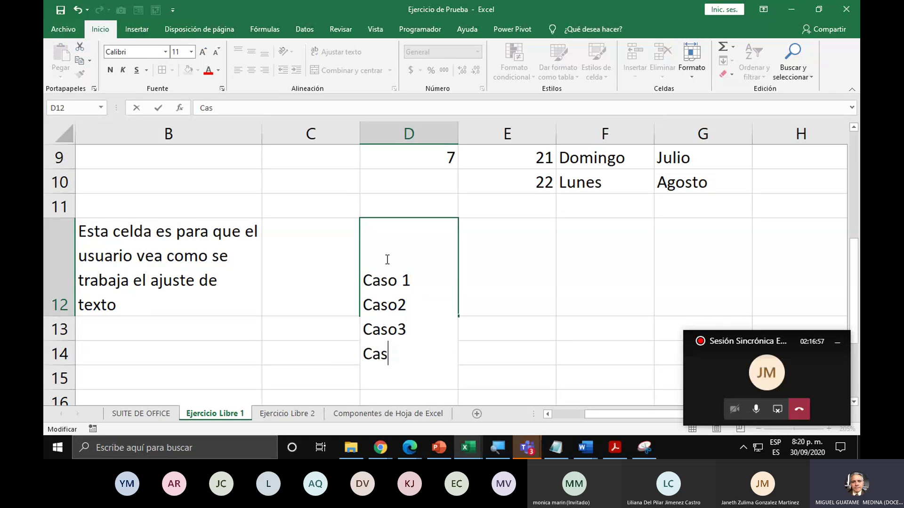
type("o4")
key("alt+Return")
type("Cas")
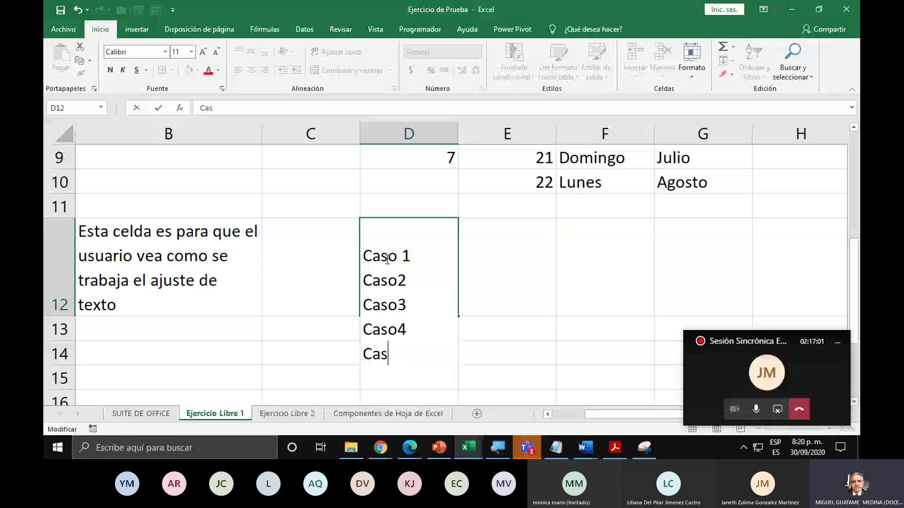
type("o5")
key("ctrl+Return")
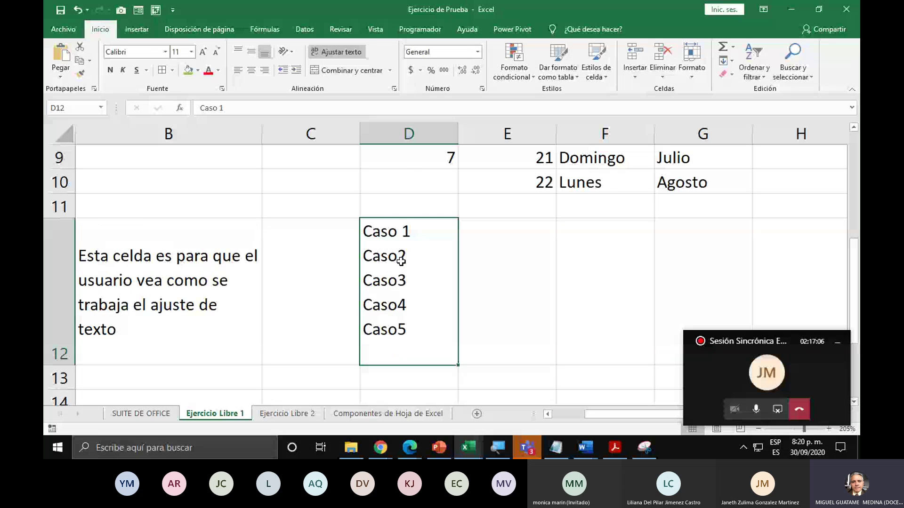
Step: Check the stacked lines in D12 and switch back to the invoice workbook
left_click(481, 377)
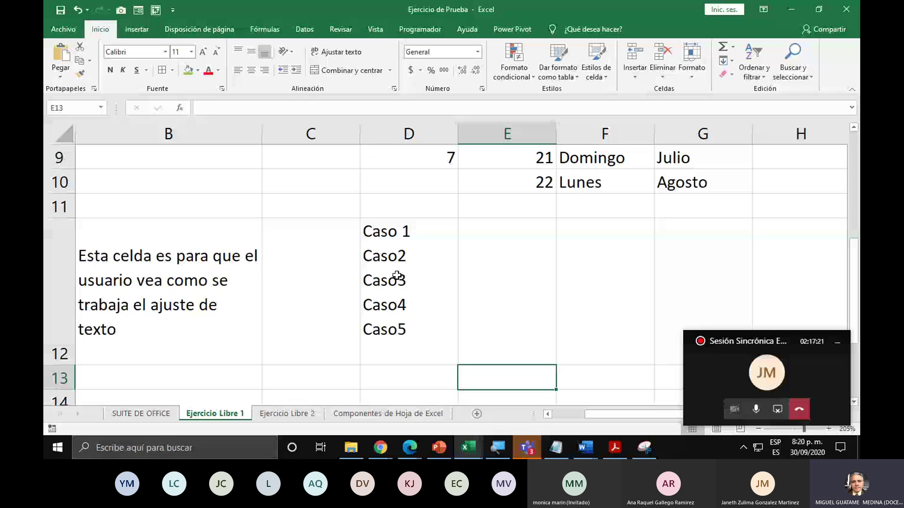
key("alt+Tab")
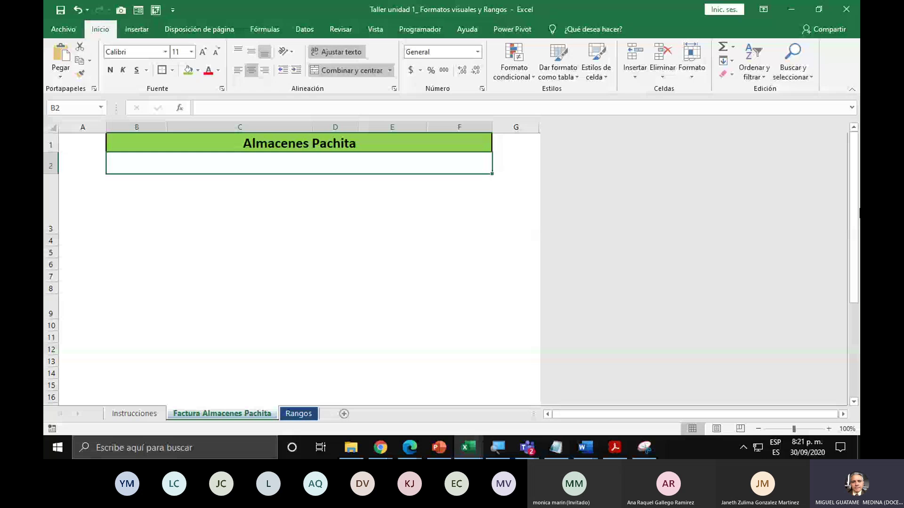
key("alt+Tab")
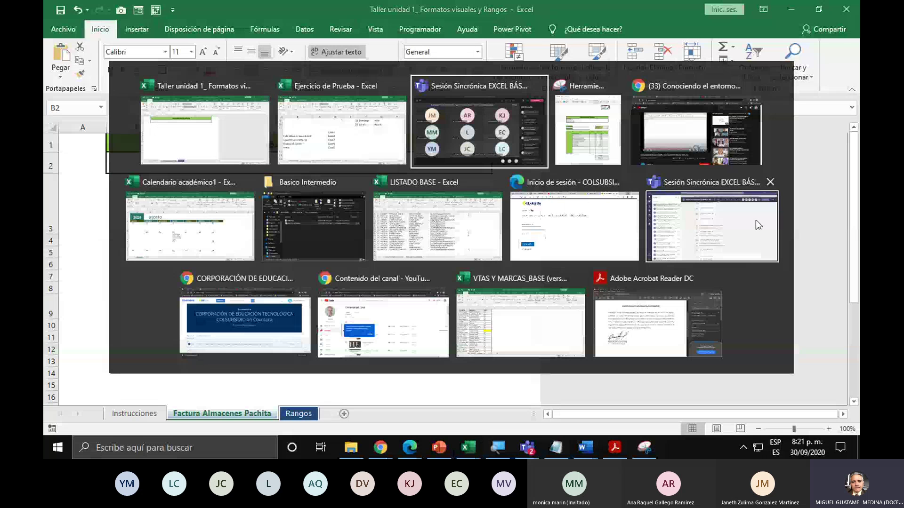
Step: Consult the reference invoice and enter the neighbourhood and street address lines in B2
key("alt+Tab")
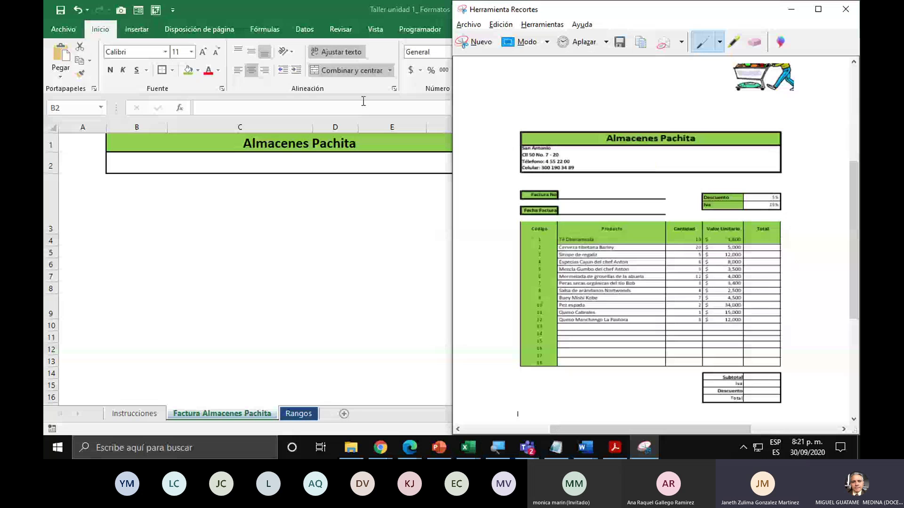
left_click(323, 164)
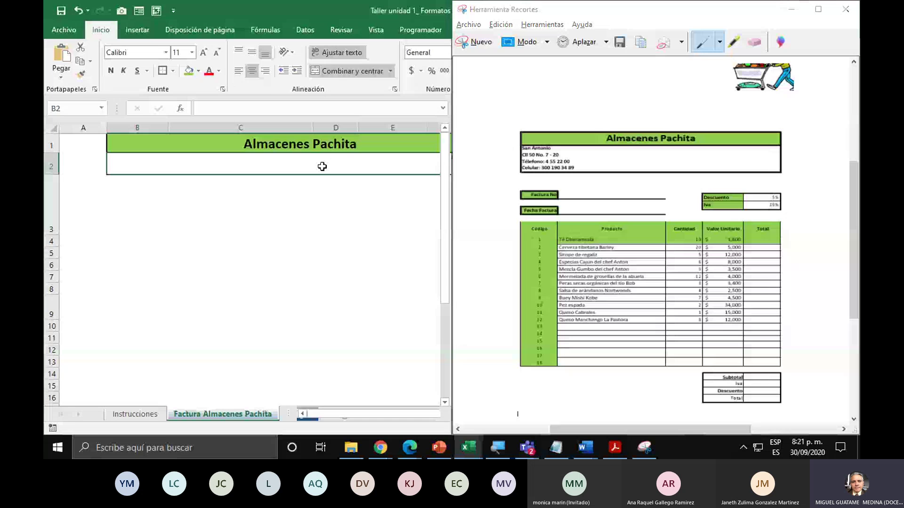
type("San Antonio")
key("alt+Return")
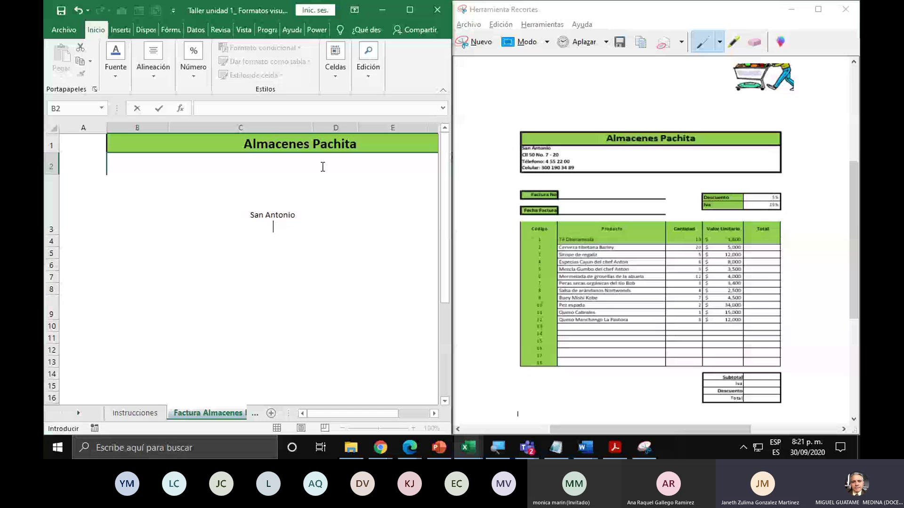
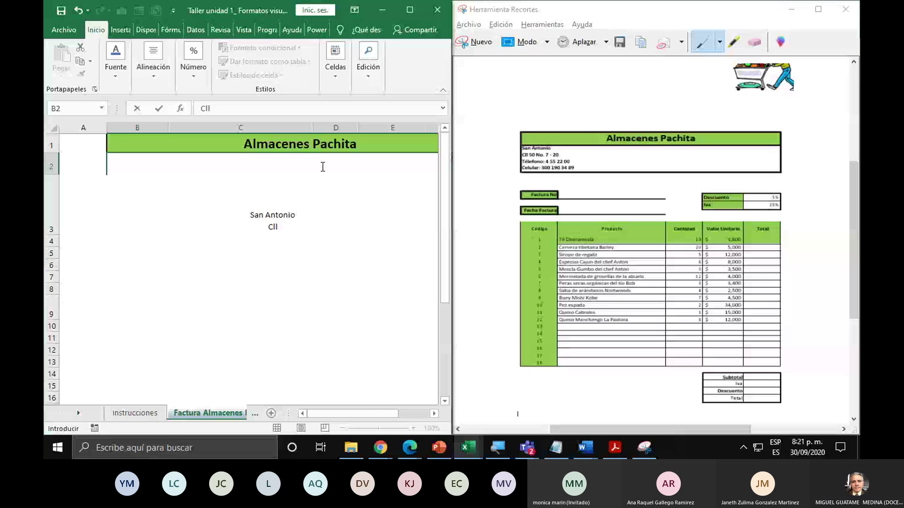
key("alt+Return")
Step: Add the Telefono and Celular number lines to B2 and confirm the cell
type("Telefono: ")
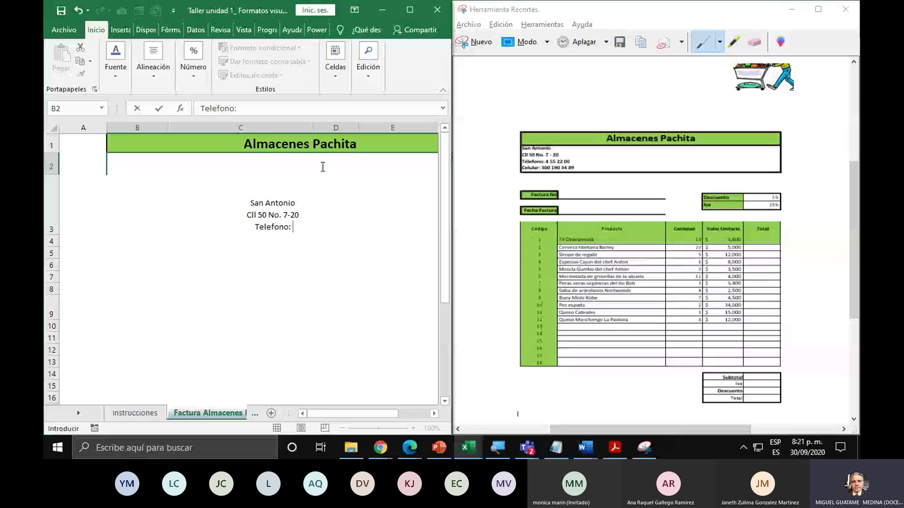
type("4")
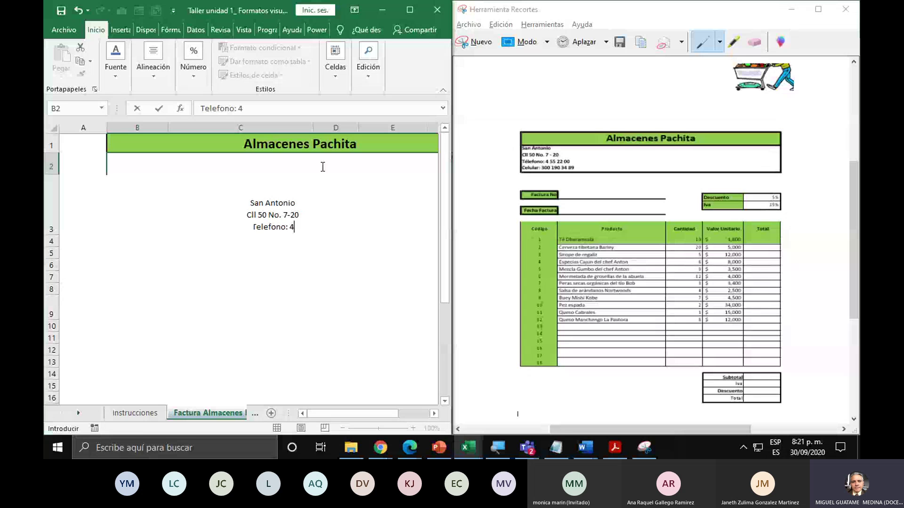
type("55 22 00")
key("alt+Return")
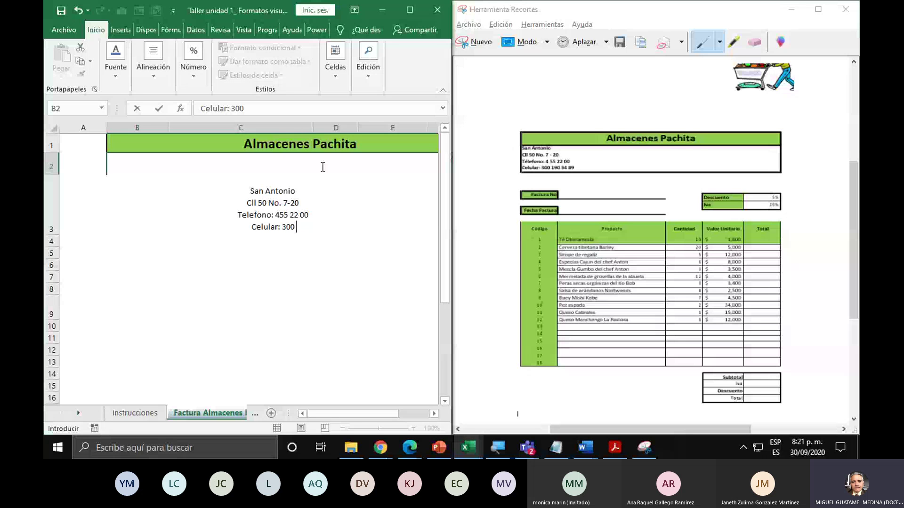
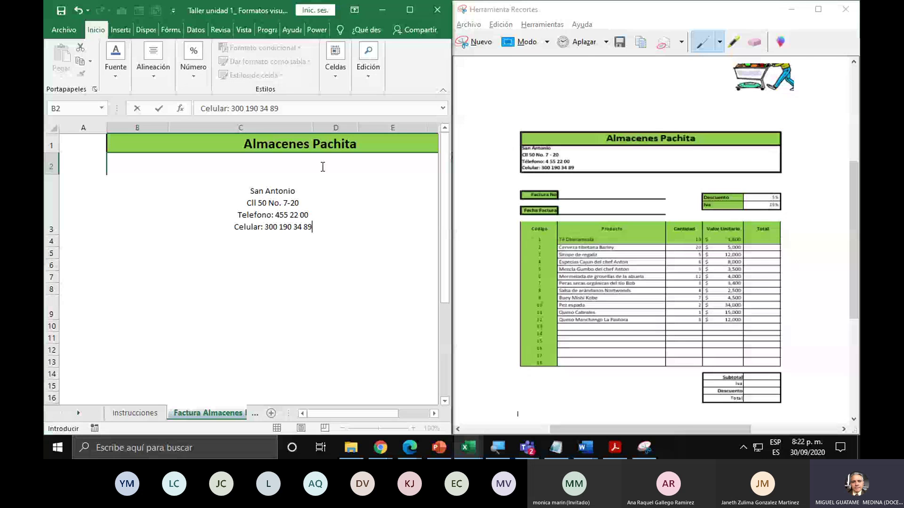
key("ctrl+Return")
key("super+Up")
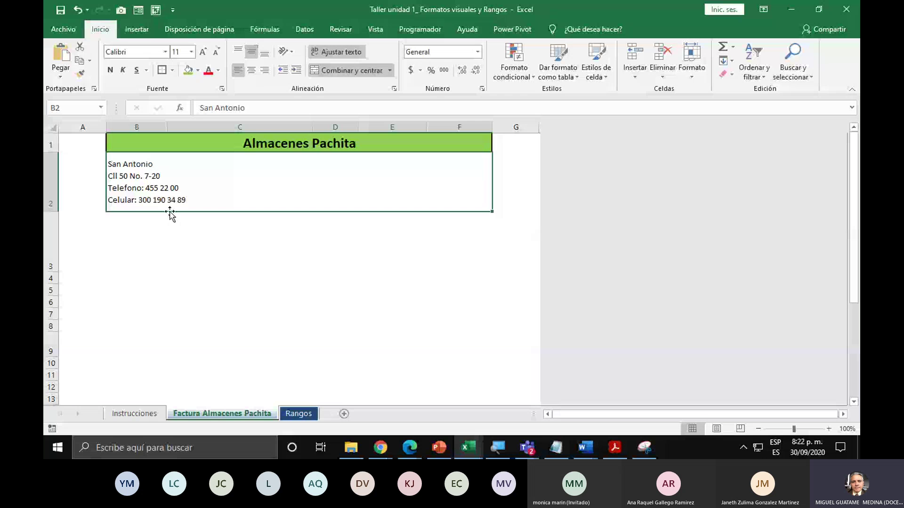
Step: Bold the store's address and phone lines, then dock Excel beside the reference invoice
key("ctrl+n")
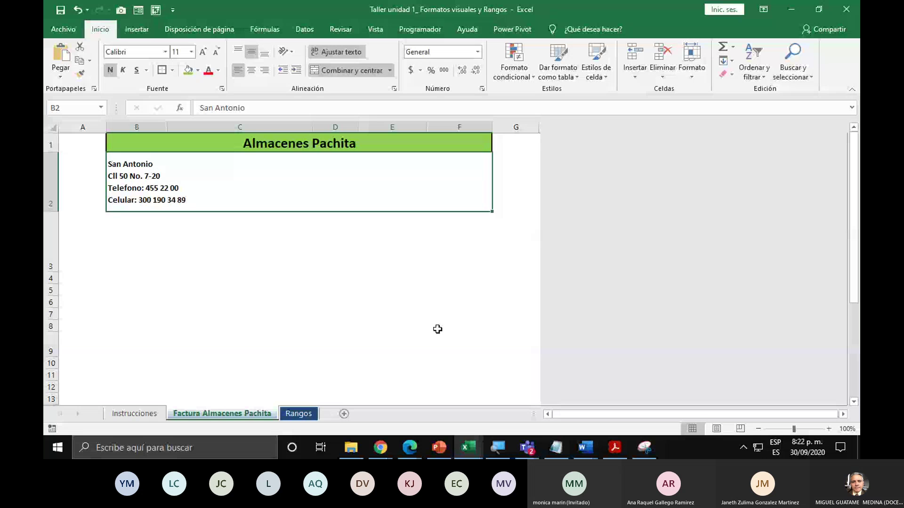
key("super+Down")
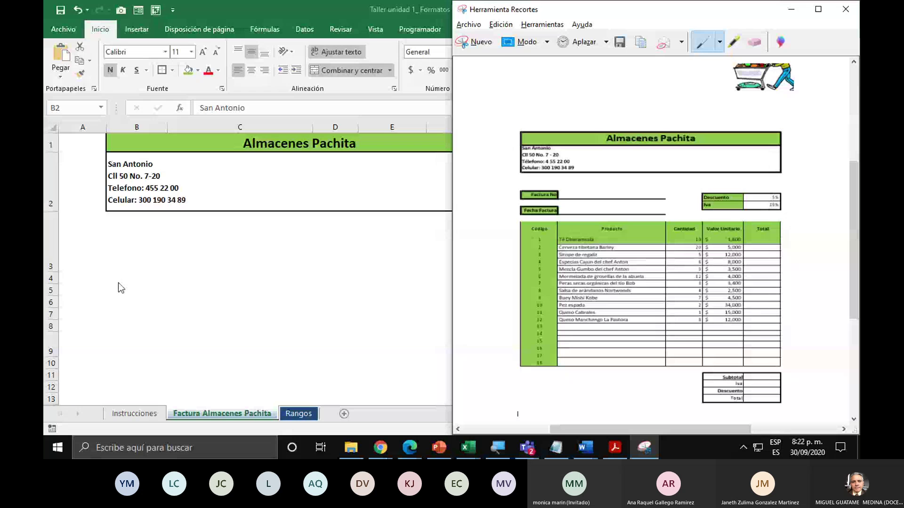
left_click(117, 282)
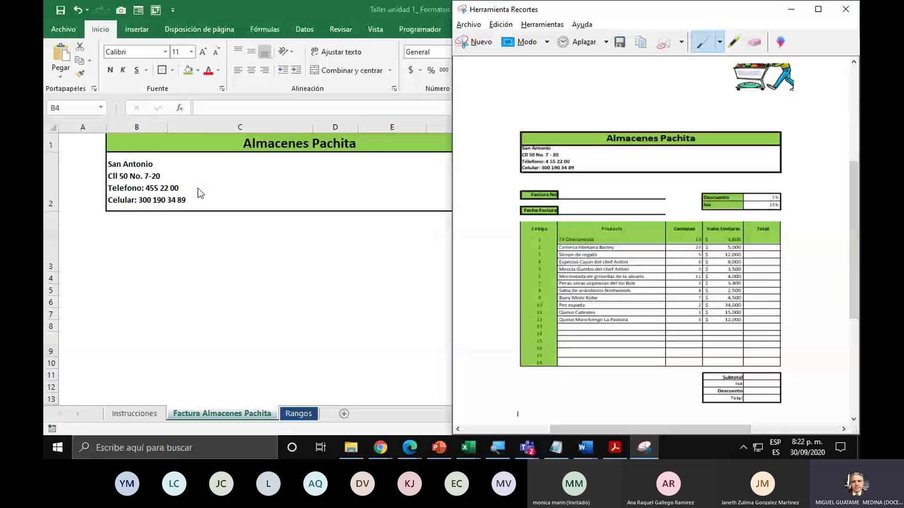
key("super+Up")
left_click(137, 265)
type("Des")
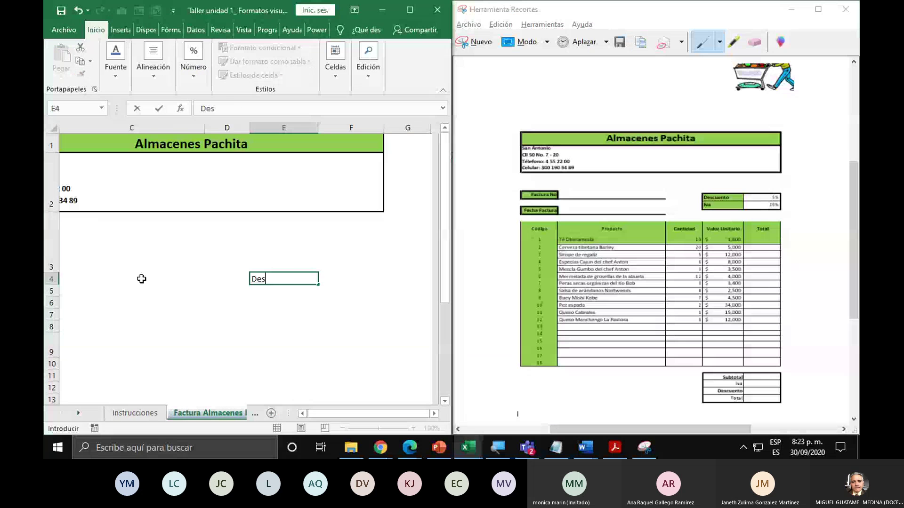
Step: Finish the Descuento label in E4 and add Iva below it
type("cuento")
key("Return")
key("Return")
type("Iva")
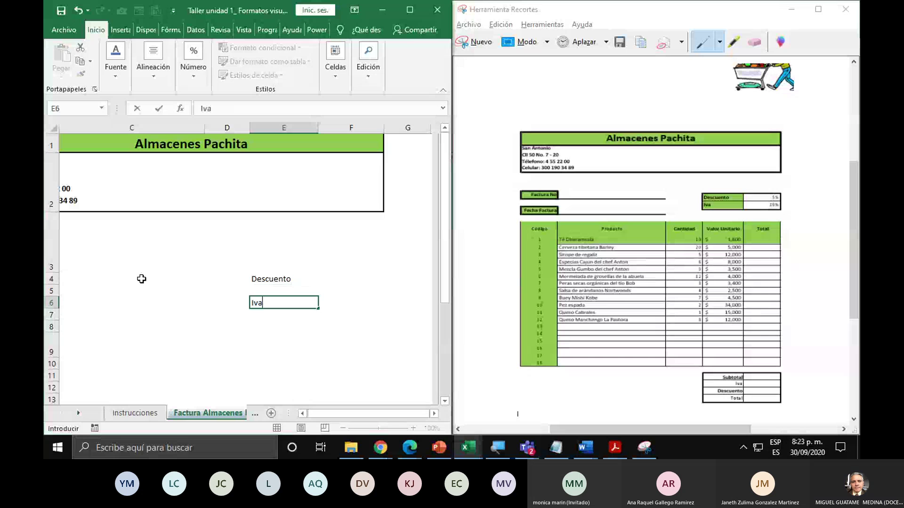
key("Up")
key("Right")
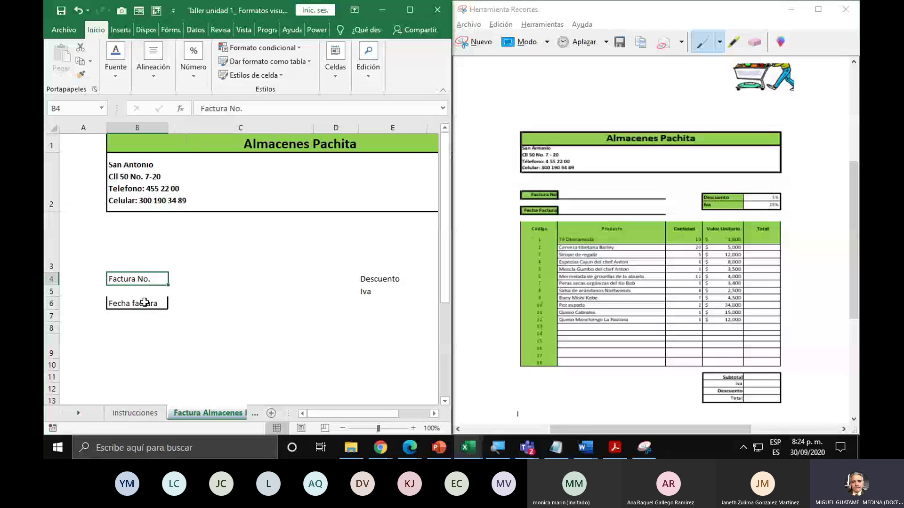
Step: Select the entry cell beside Factura No. and bring up the font and fill formatting options
left_click(240, 347)
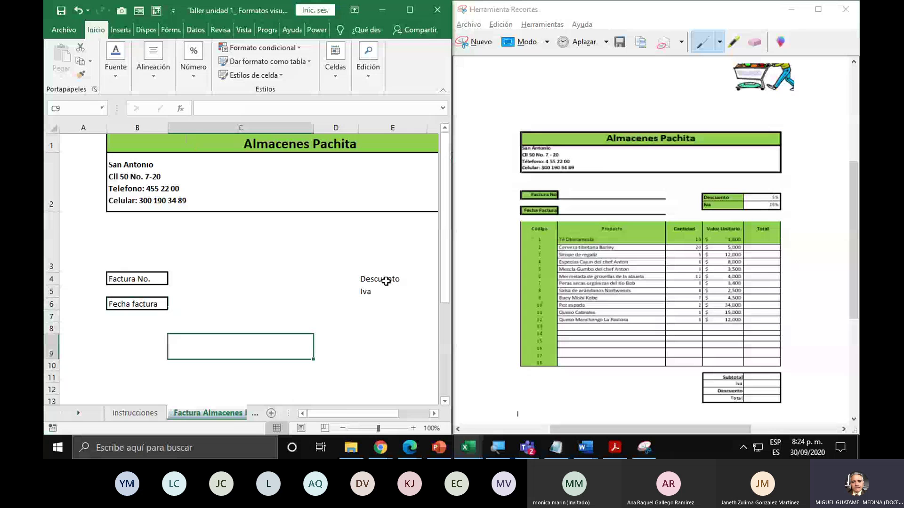
left_click(218, 280)
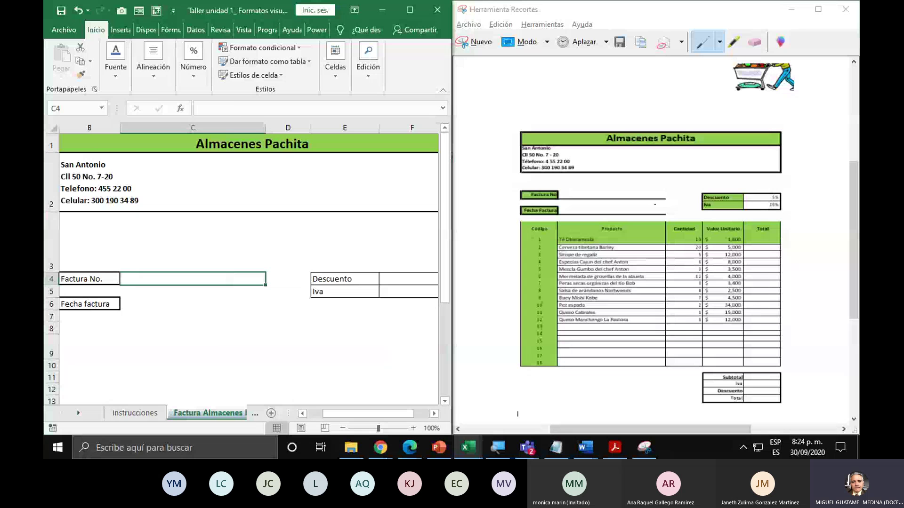
left_click(115, 63)
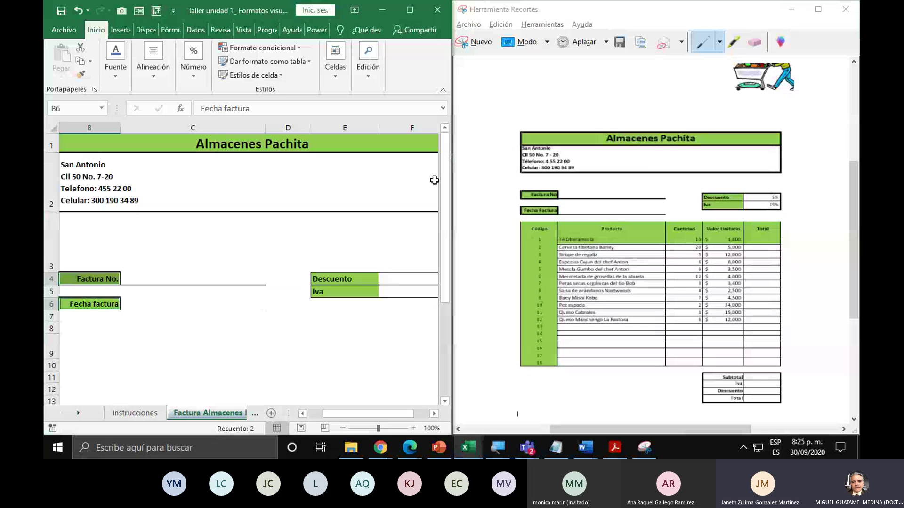
Step: Maximize the workbook and scroll left so column A is visible
key("super+Up")
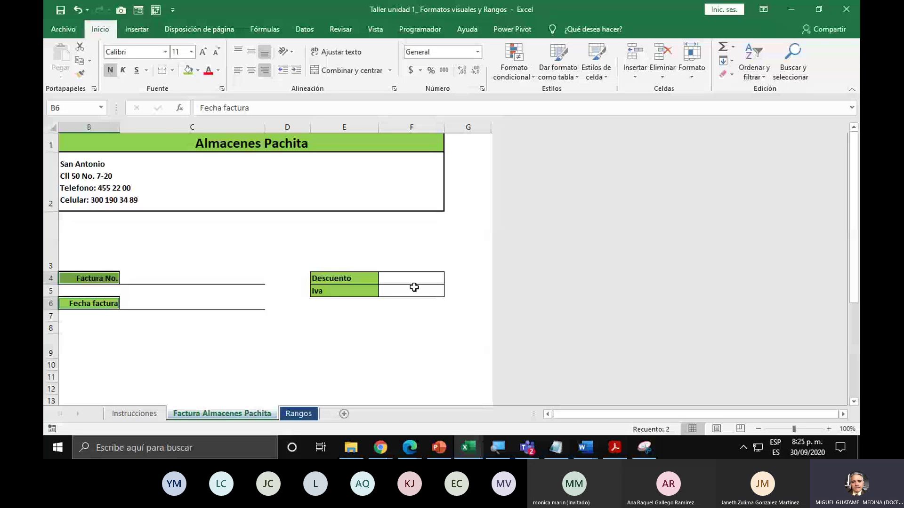
scroll(414, 287, "left", 1)
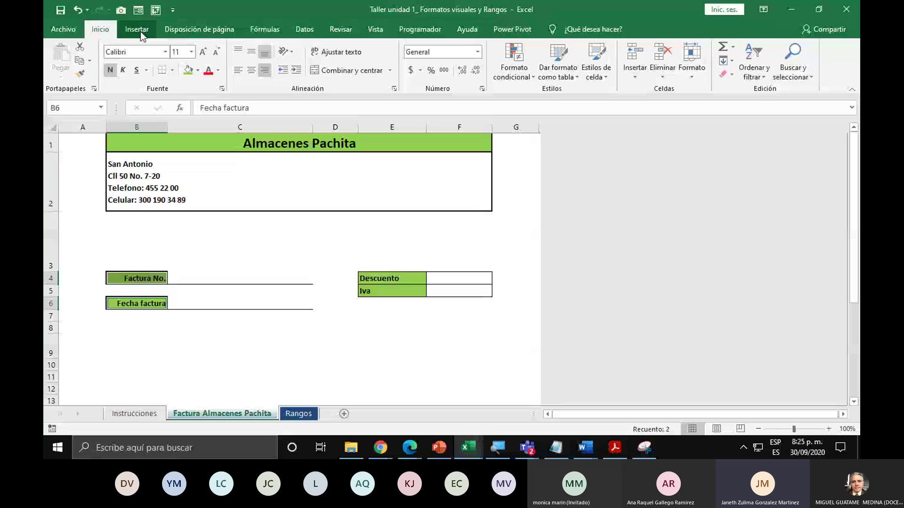
Step: Browse the Disposición de página, Revisar and Insertar ribbon tabs
left_click(215, 30)
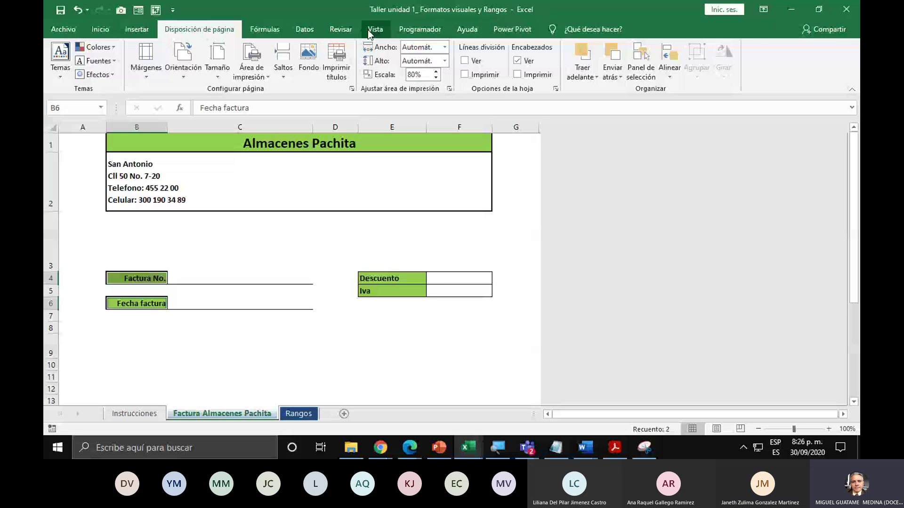
left_click(344, 30)
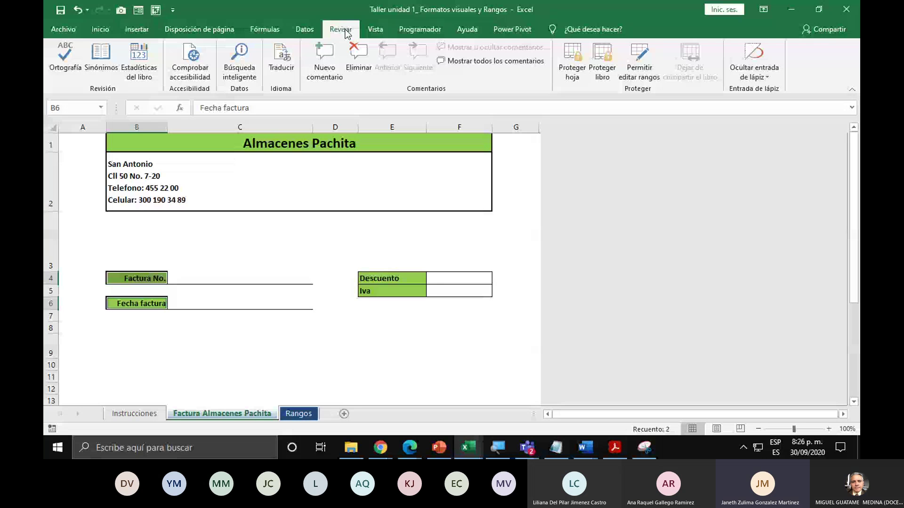
left_click(141, 32)
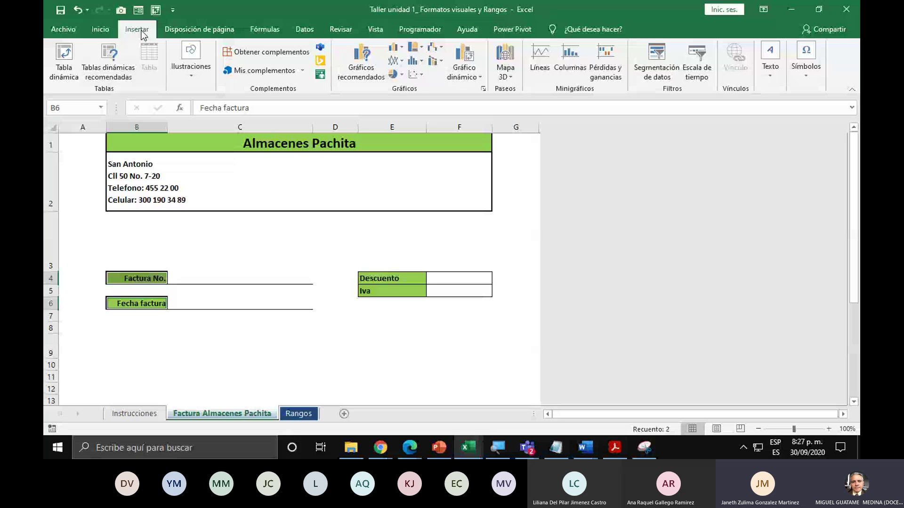
Step: Review the Saltos page-break options, then switch to the Fórmulas tools
left_click(199, 29)
left_click(283, 59)
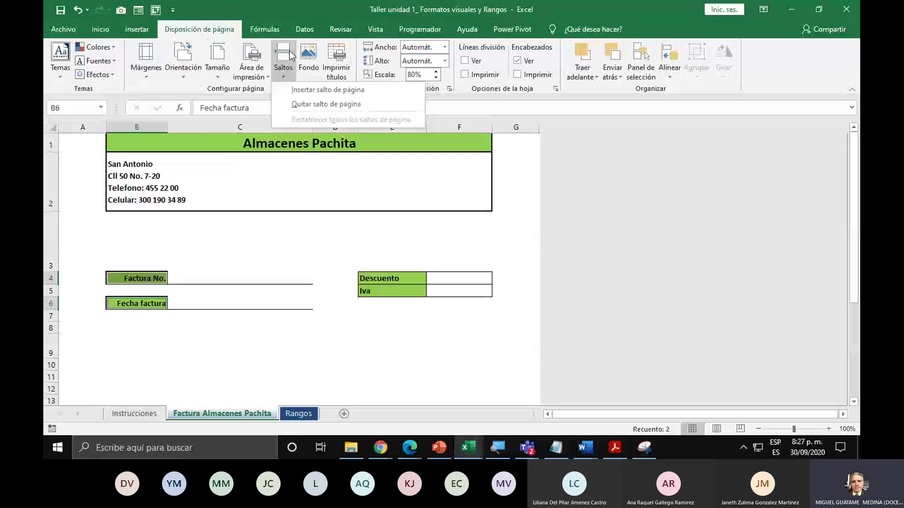
left_click(352, 47)
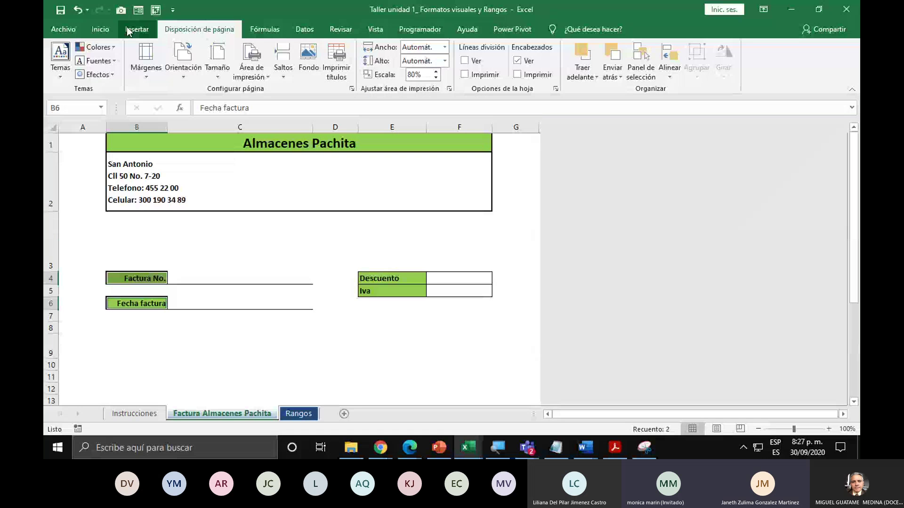
left_click(266, 32)
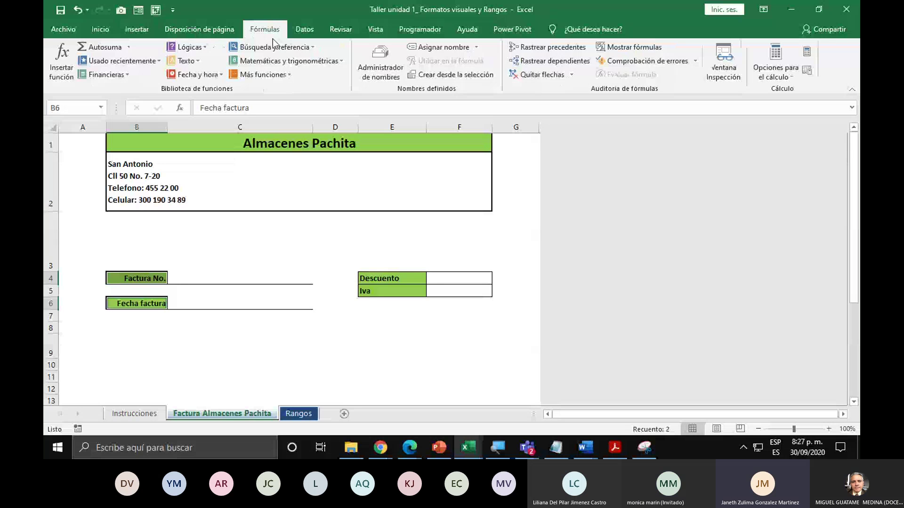
Step: Choose Encabez. pie pág. from the Insertar tab's Texto options
left_click(753, 111)
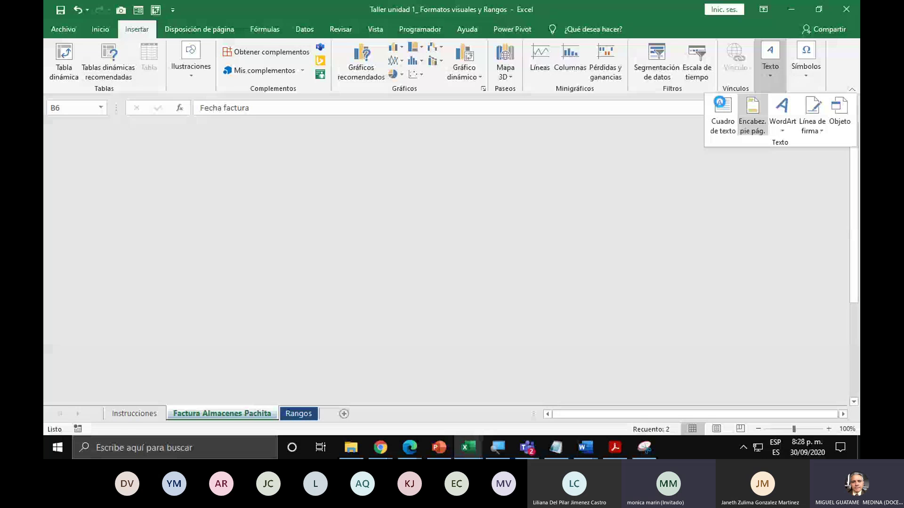
Step: Switch to page-layout view with the empty three-part header ready for editing
left_click(752, 115)
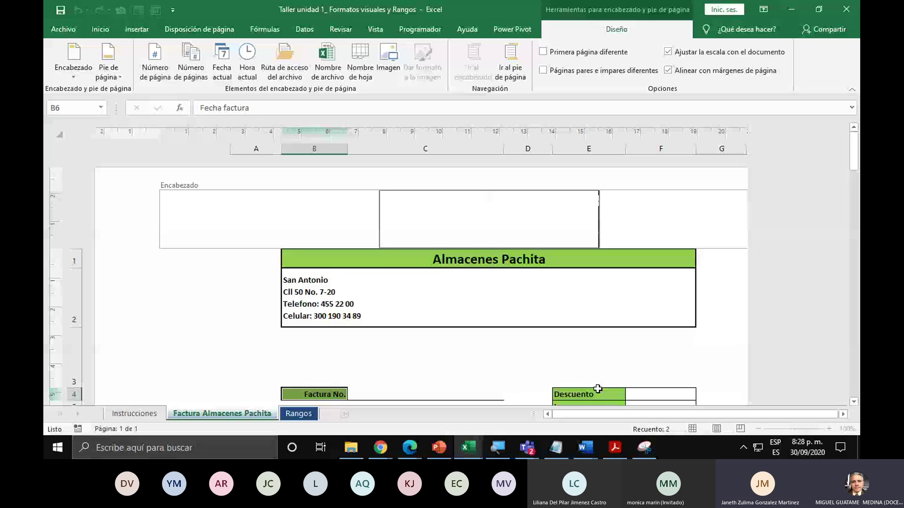
Step: Add an &[Imagen] code to the right header section, showing the Insertar imágenes sources
key("Return")
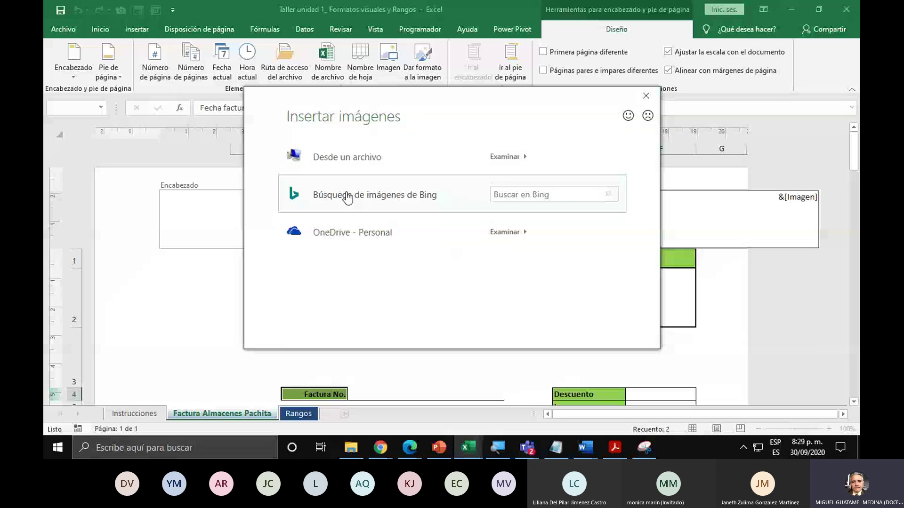
Step: Insert Logo from RAMA JUDICIAL > Basico Intermedio > UNIDAD 1 into the right header section
left_click(520, 157)
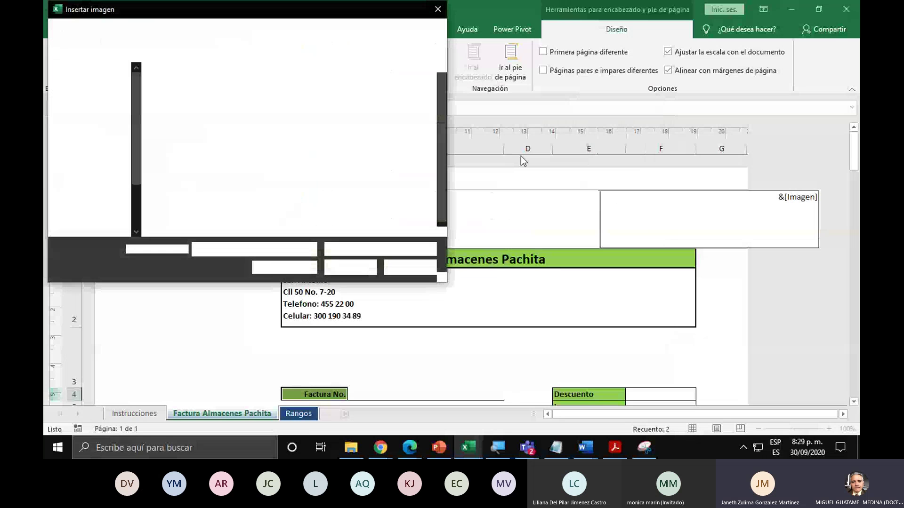
scroll(129, 126, "up", 4)
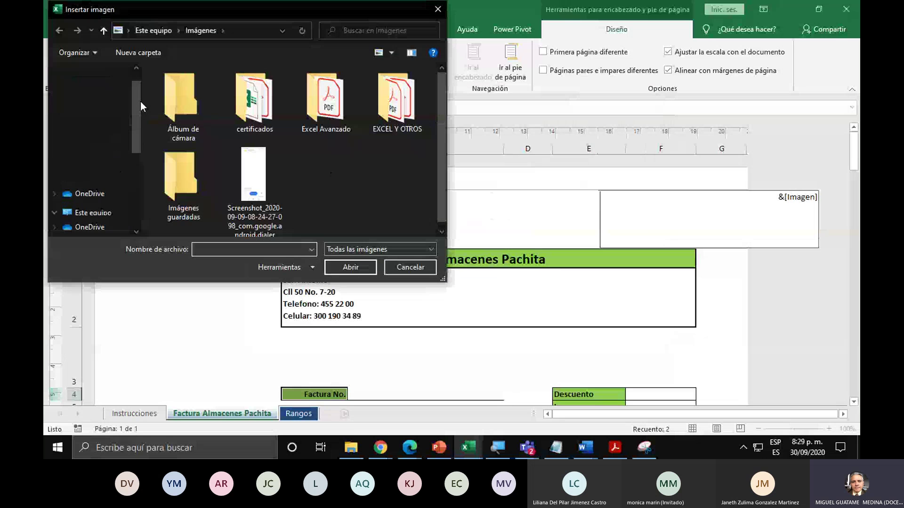
left_click(104, 155)
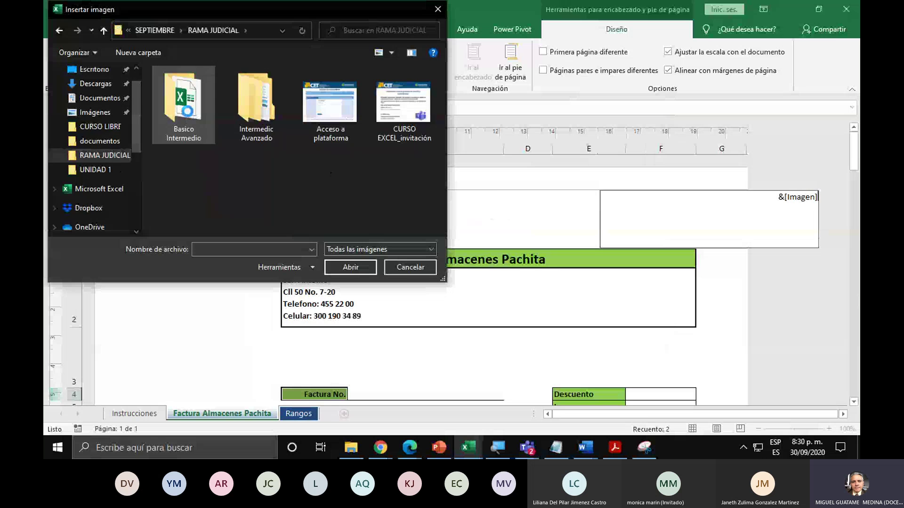
double_click(197, 87)
double_click(196, 86)
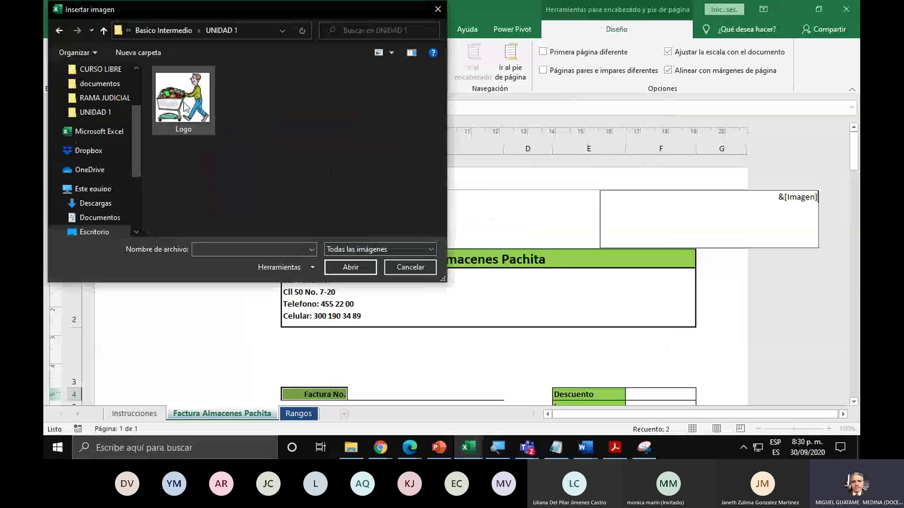
left_click(185, 107)
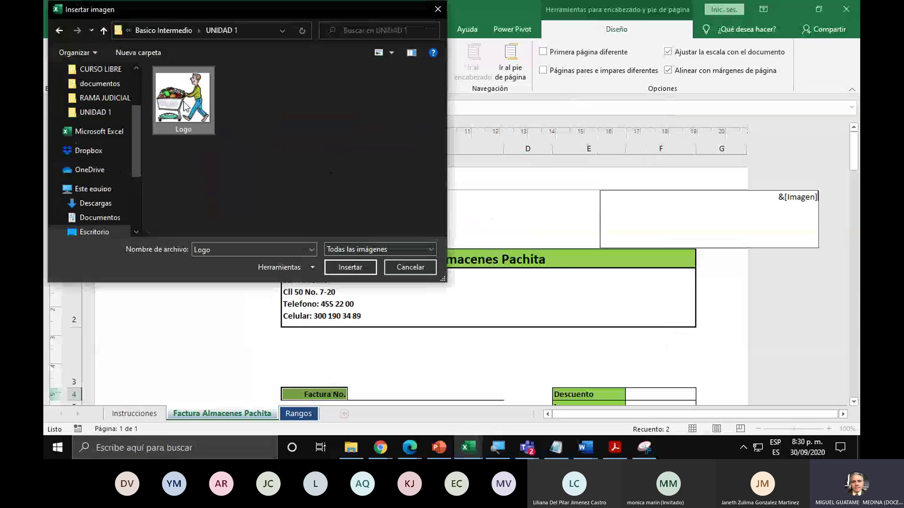
left_click(344, 267)
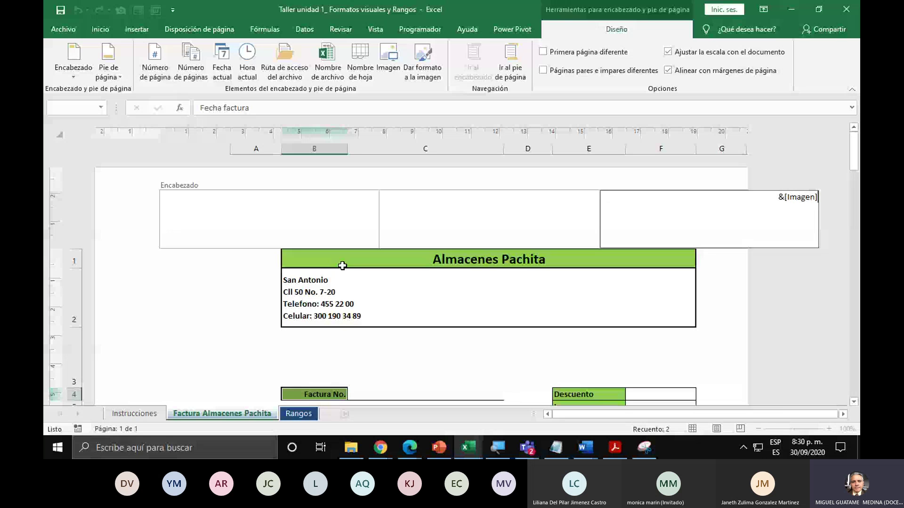
Step: Check the header picture's size settings, then preview the printed invoice with Ctrl+P
left_click(96, 26)
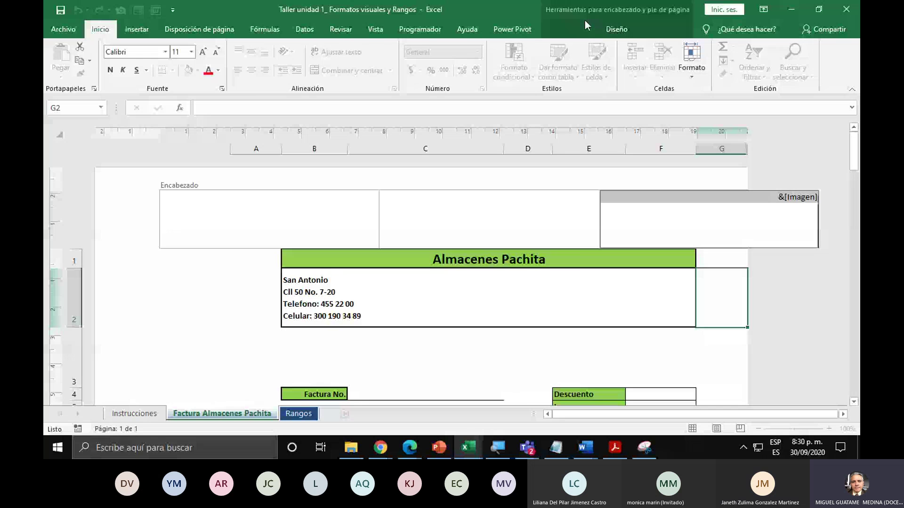
left_click(617, 29)
left_click(423, 58)
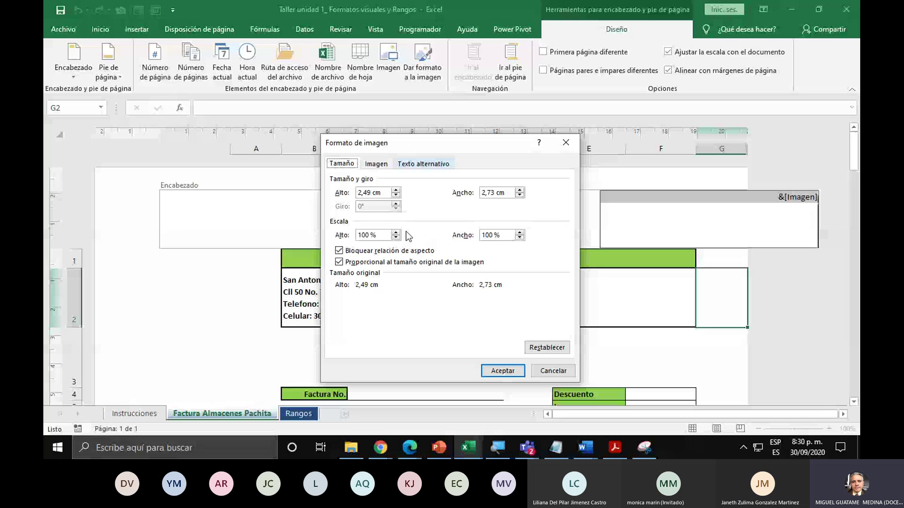
key("Return")
key("ctrl+p")
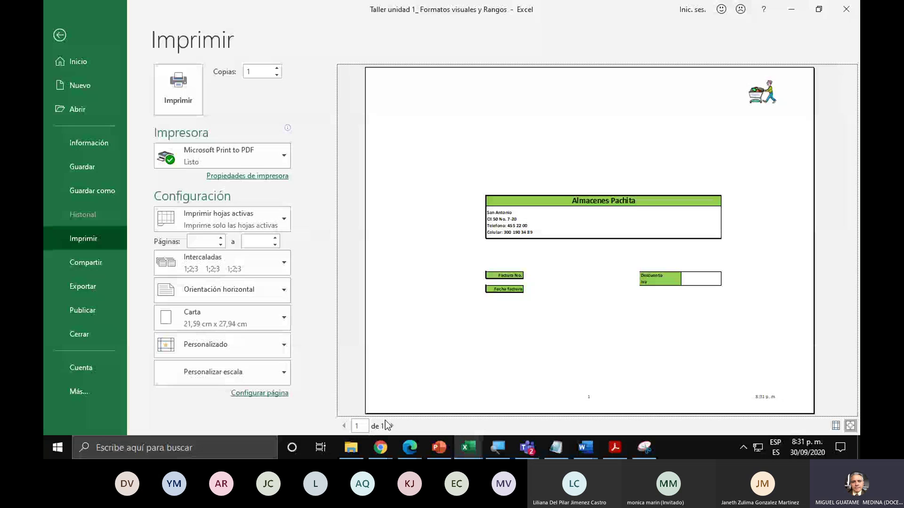
key("Escape")
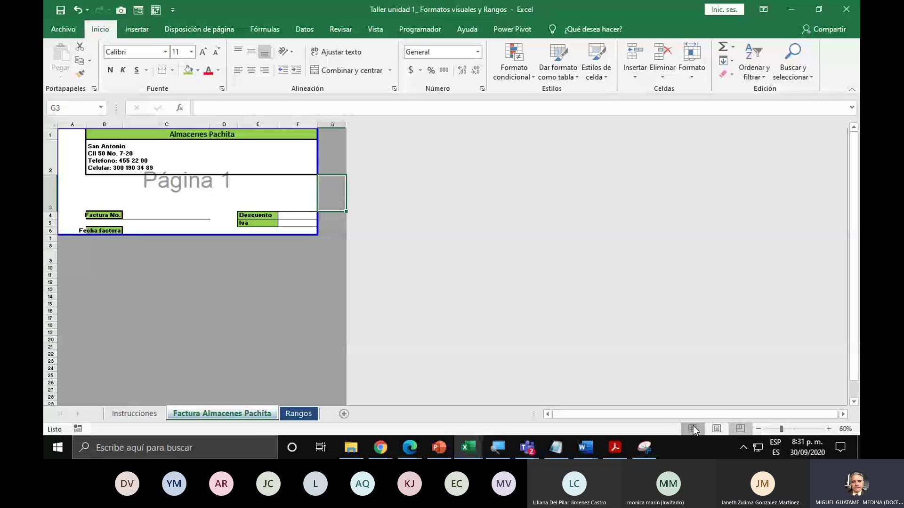
key("ctrl+p")
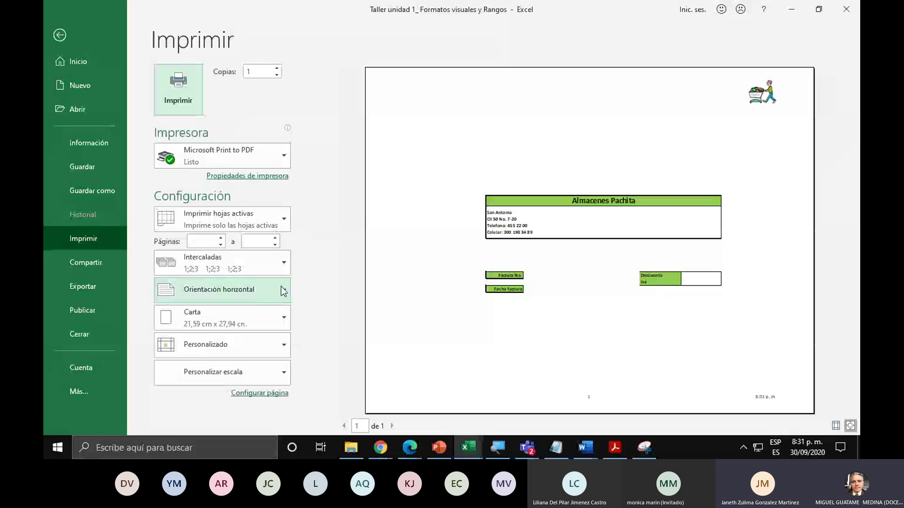
Step: Set printing to Sin escalado with collated pages, then bring up the Configurar página margins
left_click(283, 362)
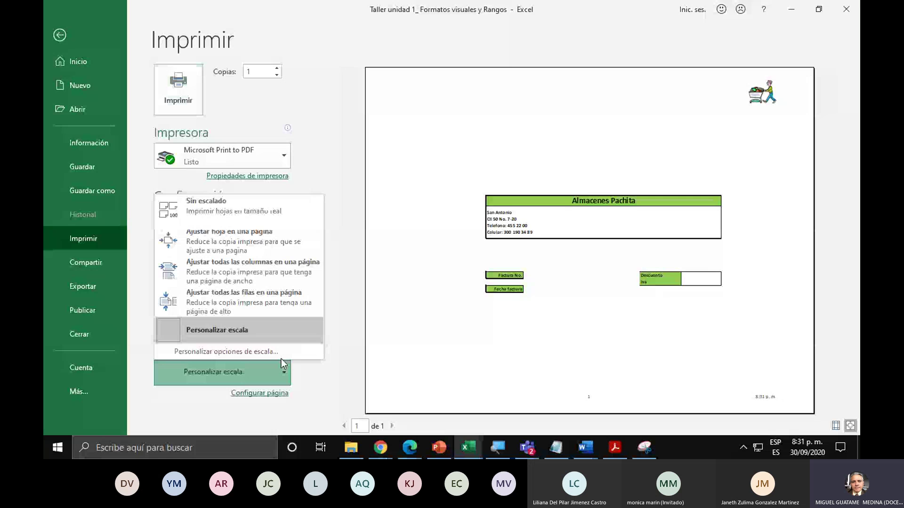
left_click(214, 206)
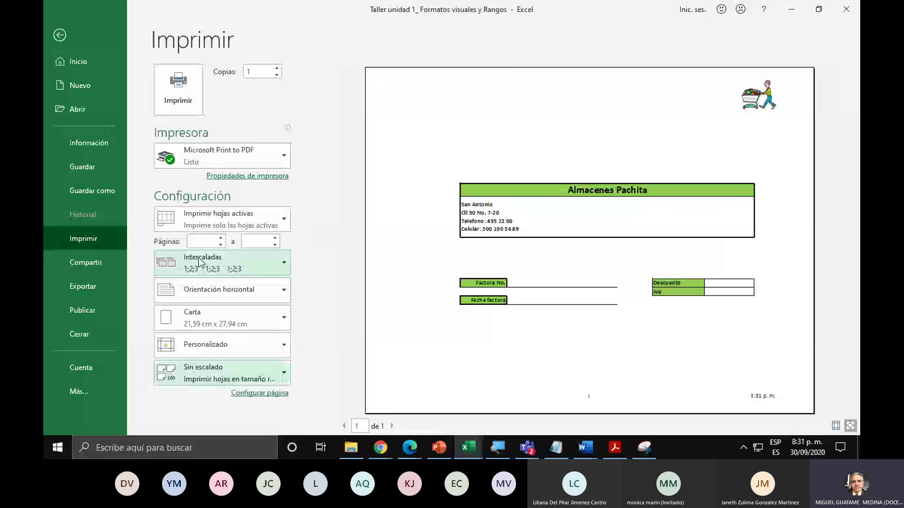
left_click(284, 263)
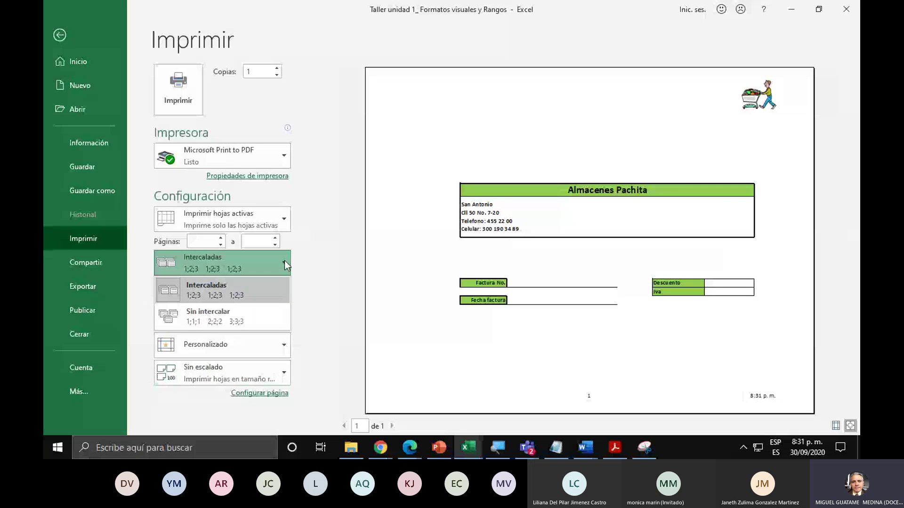
left_click(285, 261)
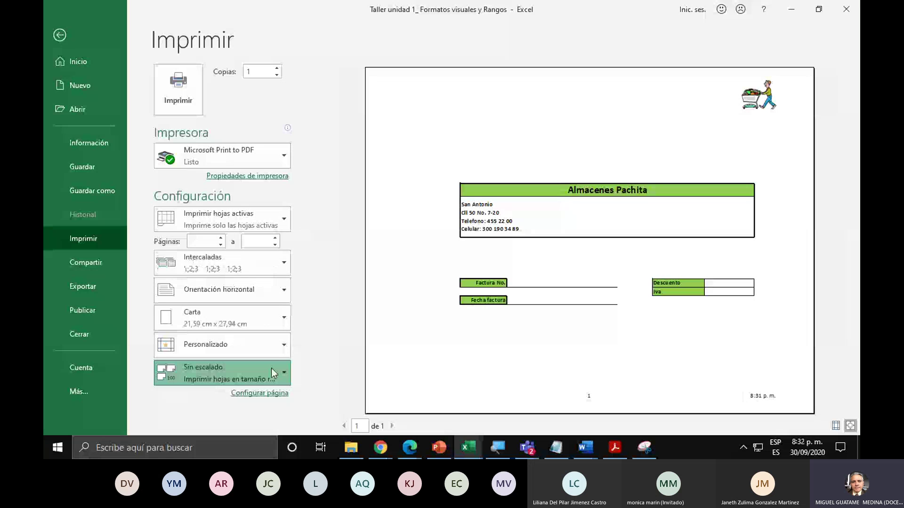
left_click(271, 368)
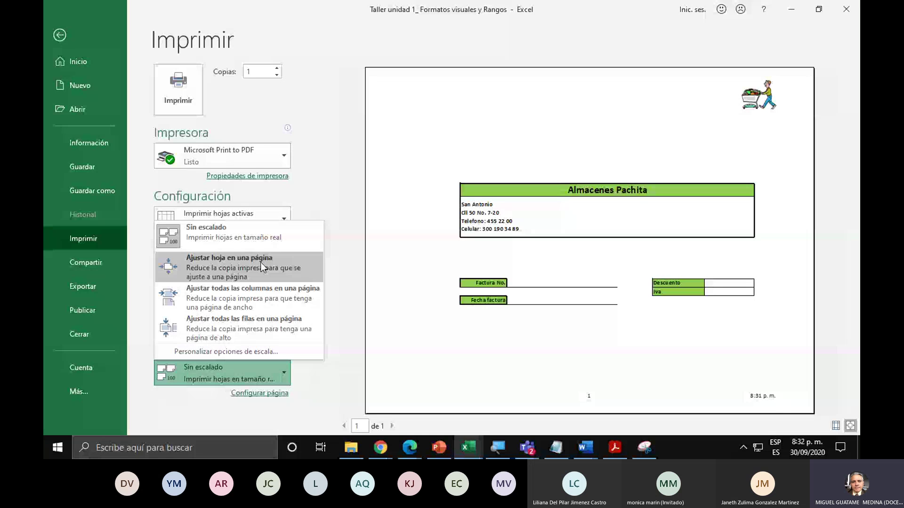
left_click(259, 393)
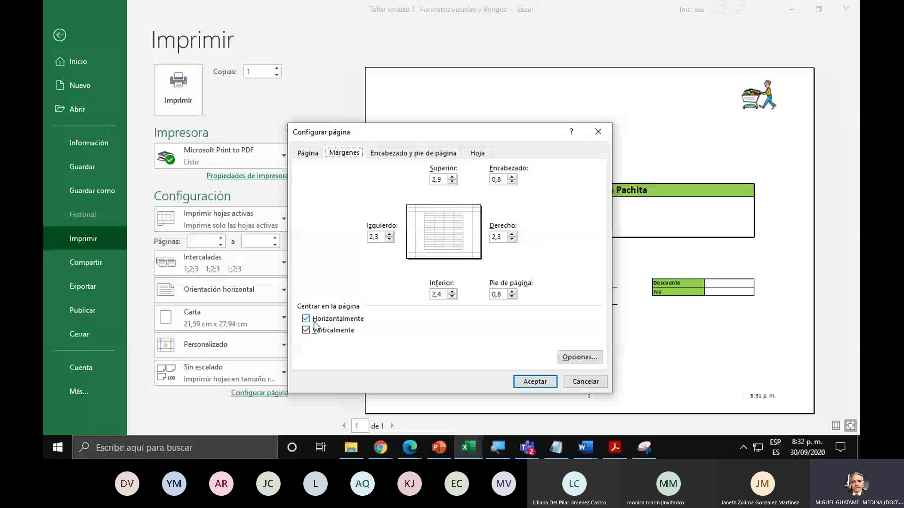
Step: Uncheck Centrar verticalmente, accept the page setup and return to the worksheet
left_click(314, 326)
left_click(542, 383)
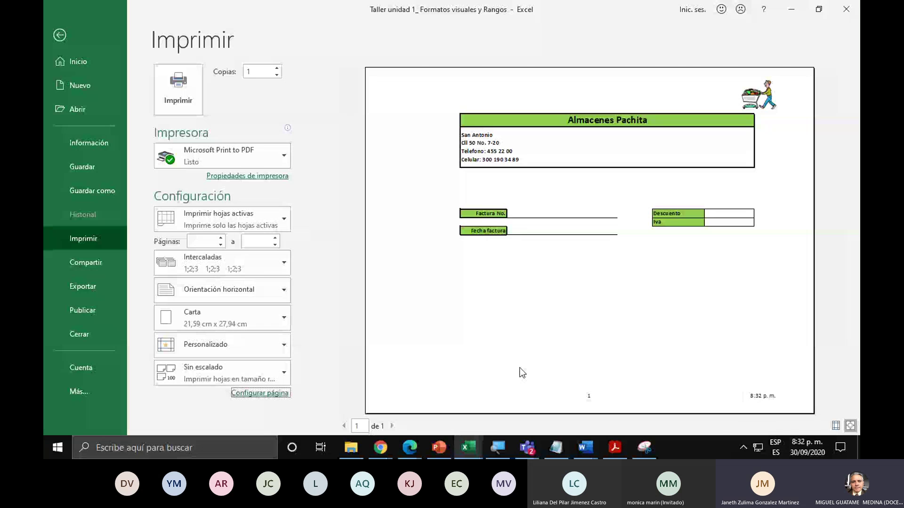
key("Escape")
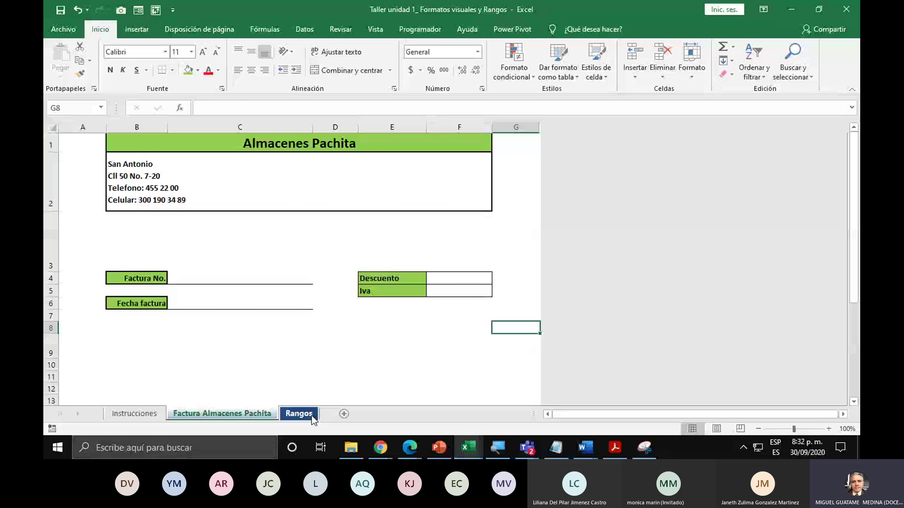
Step: Go to the Rangos sheet listing the Números, Referencia, Precios, Clientes and Empresas ranges
left_click(312, 415)
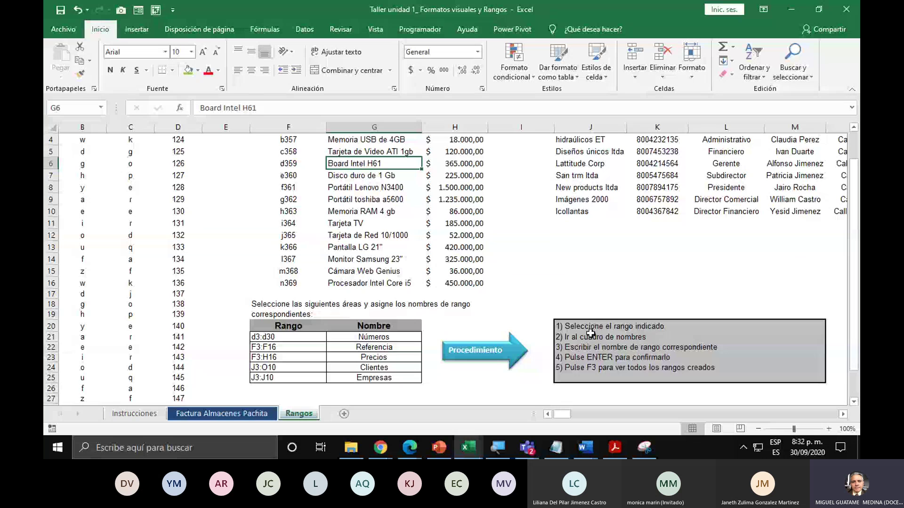
Step: Select the Números column from D3 down to D30
scroll(168, 166, "up", 1)
left_click(168, 163)
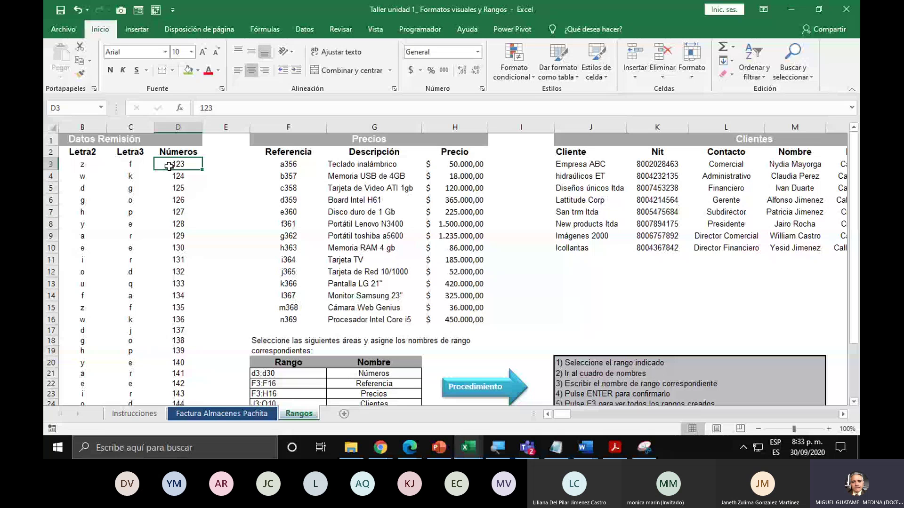
key("ctrl+shift+Down")
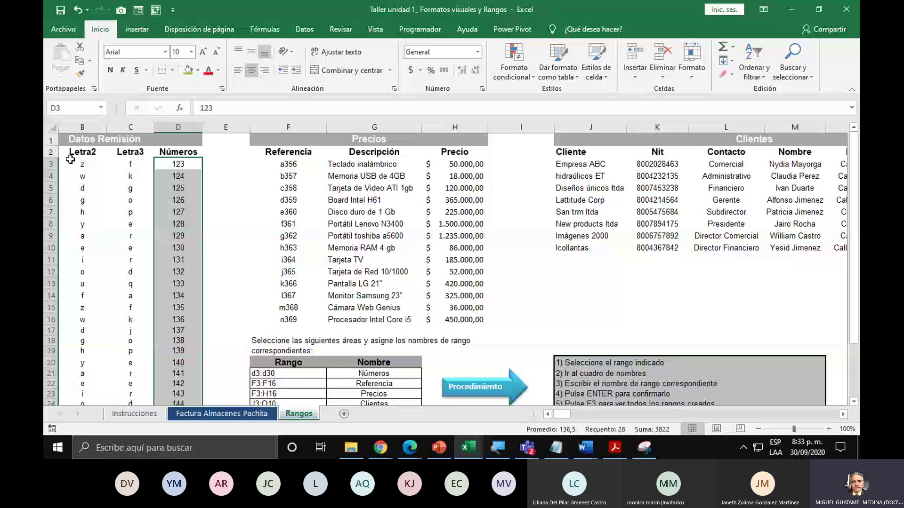
Step: Select F3:F16 and begin entering 'Referen' as its name in the Name Box
scroll(265, 253, "down", 1)
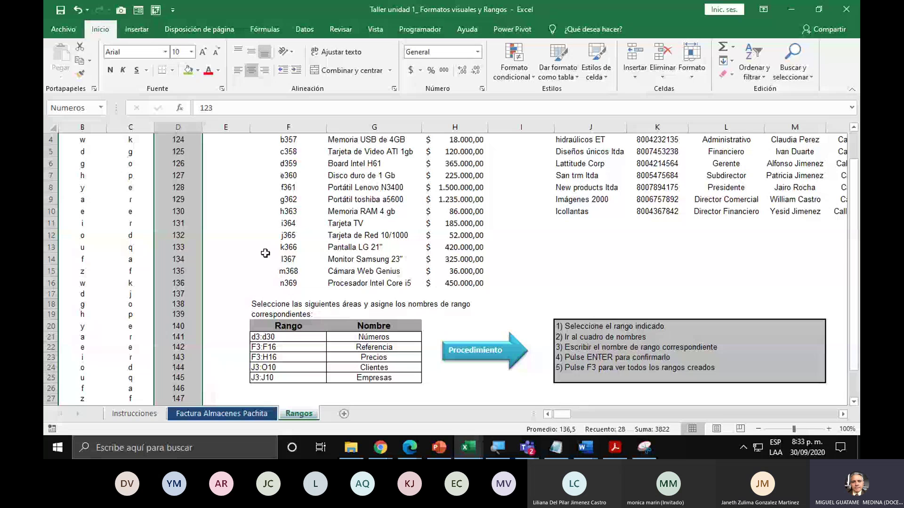
scroll(265, 253, "up", 1)
left_click_drag(288, 164, 289, 319)
left_click(76, 107)
type("Referen")
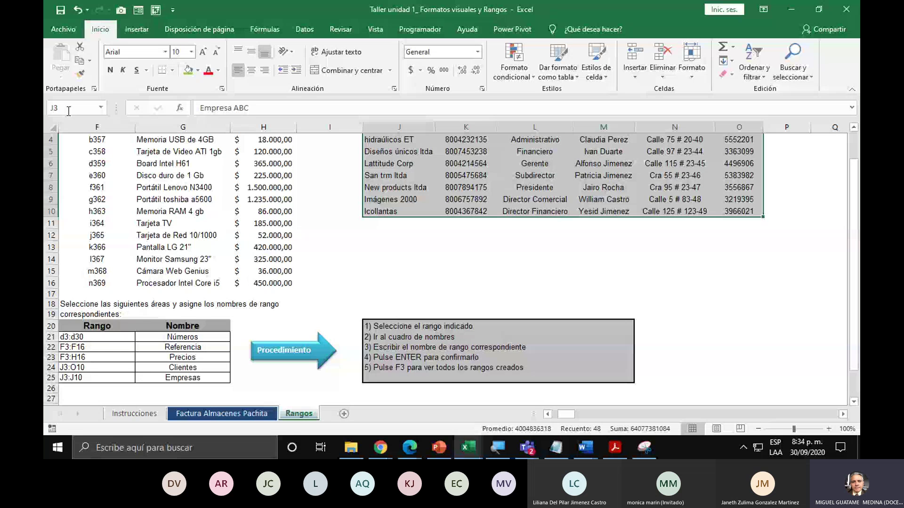
Step: Select the client-name range in column J, start naming it 'Empres', then cancel
scroll(397, 188, "up", 1)
left_click_drag(398, 163, 396, 267)
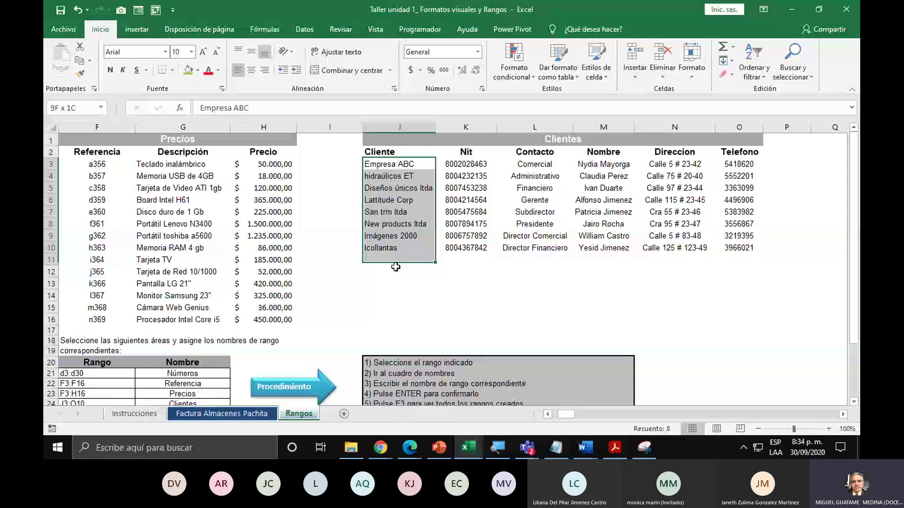
left_click_drag(395, 267, 395, 248)
scroll(396, 248, "down", 1)
left_click(70, 108)
type("Empres")
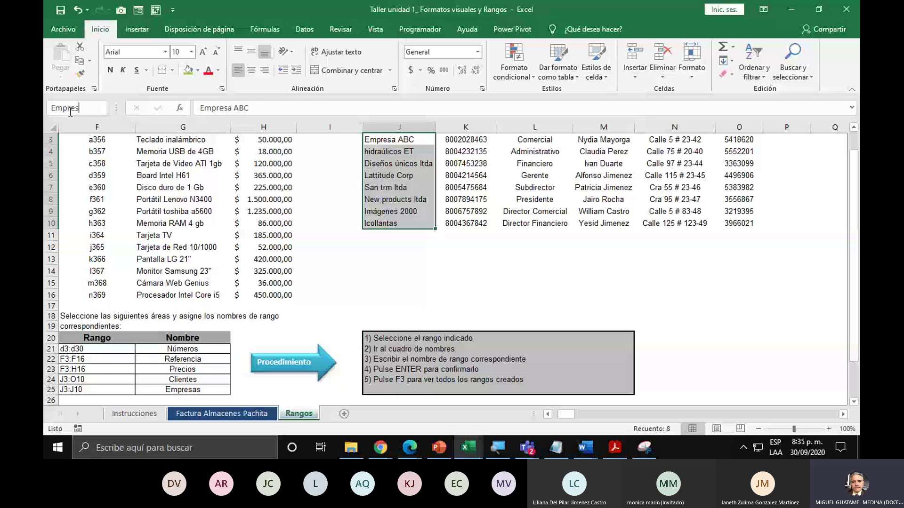
key("Escape")
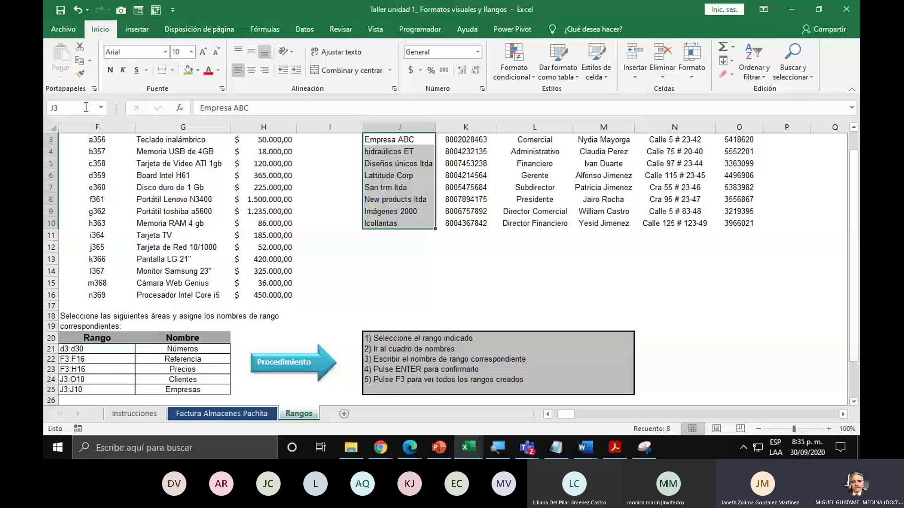
Step: Jump to named ranges from the Name Box list, checking Empresas covers J3:J10
left_click(101, 107)
left_click(70, 155)
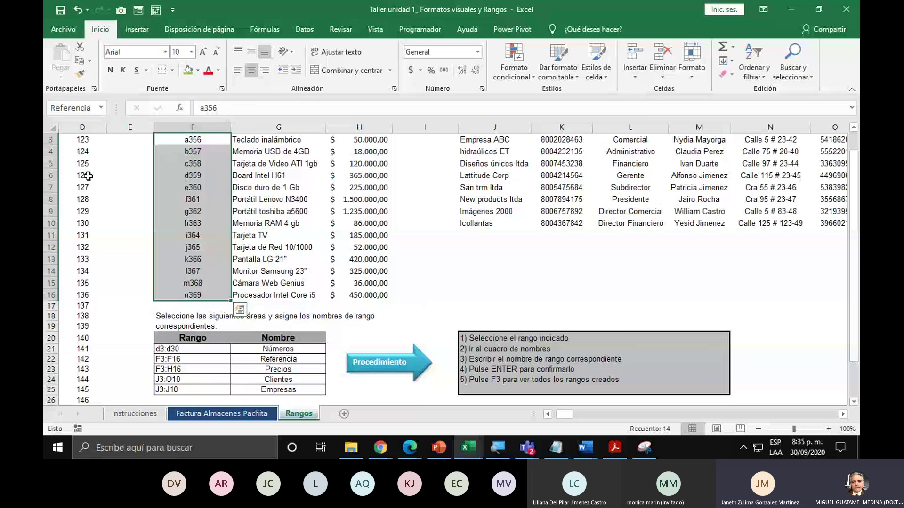
left_click(101, 107)
left_click(71, 127)
left_click(606, 280)
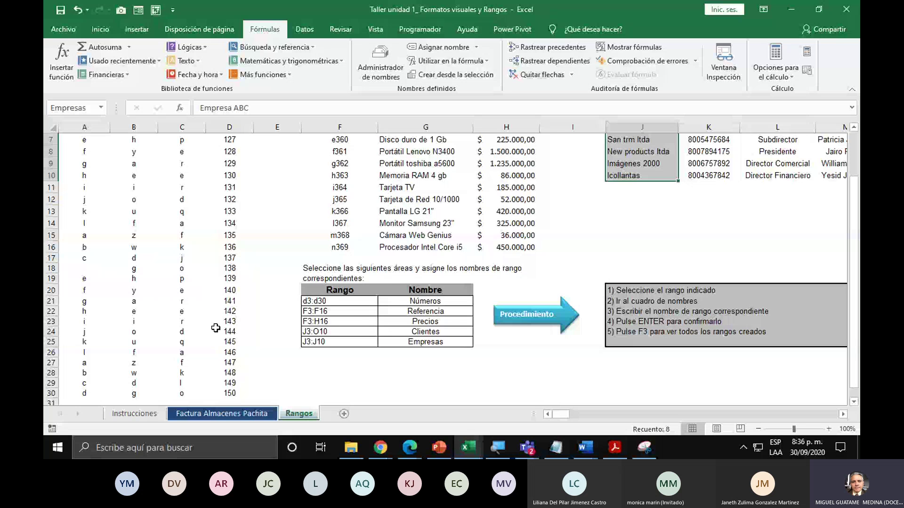
Step: Jump to the Clientes range, then move to the Instrucciones sheet
left_click(101, 108)
left_click(93, 124)
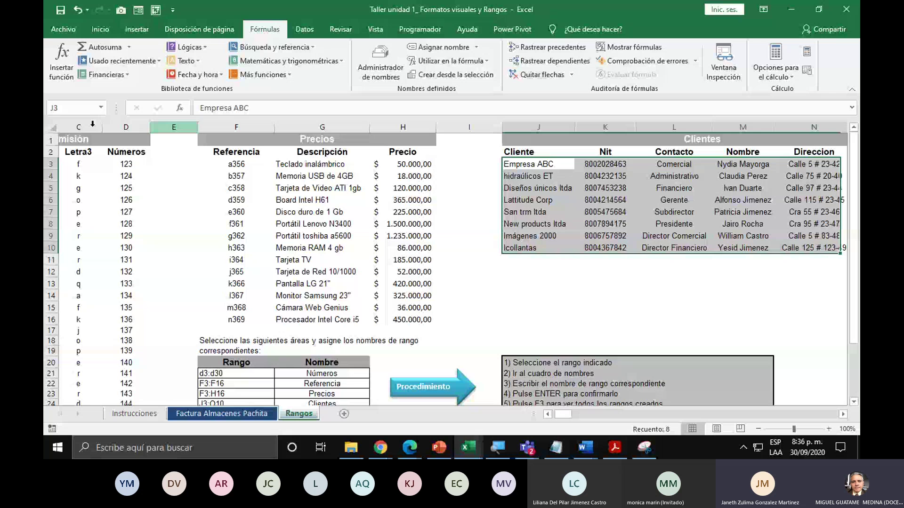
left_click(134, 413)
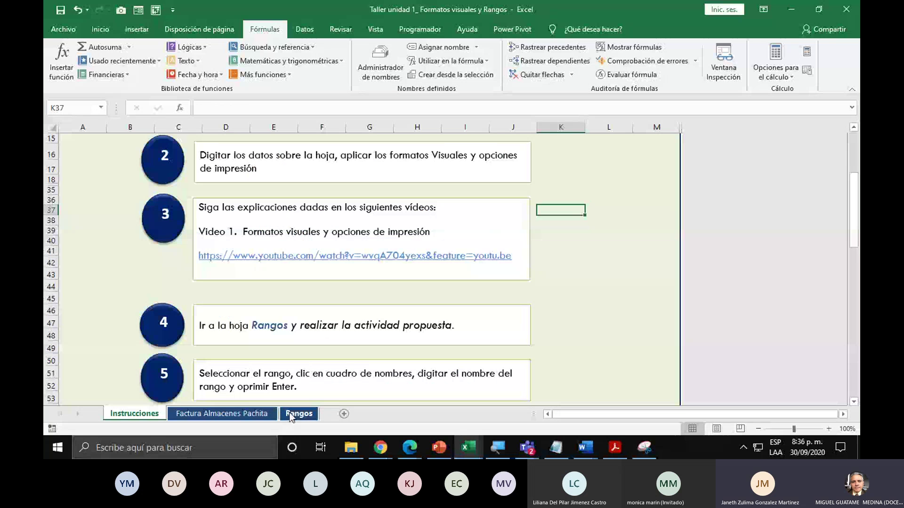
Step: Compare with the snipped invoice image, ending on the Factura Almacenes Pachita sheet at B9
key("ctrl+Page_Down")
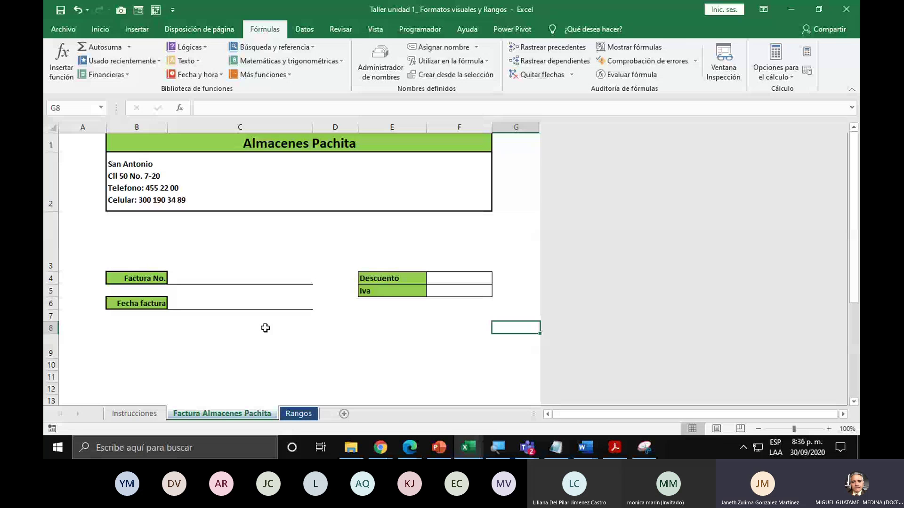
key("alt+Tab")
left_click(253, 414)
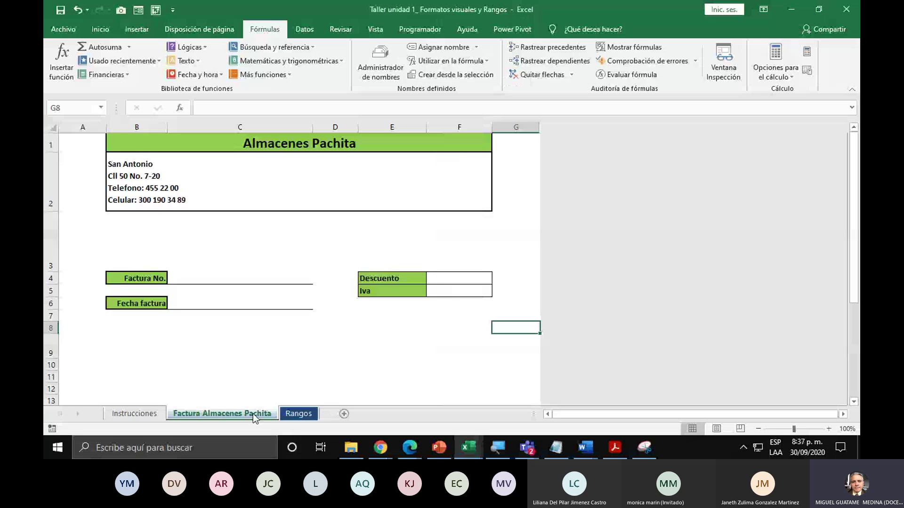
key("ctrl+Page_Down")
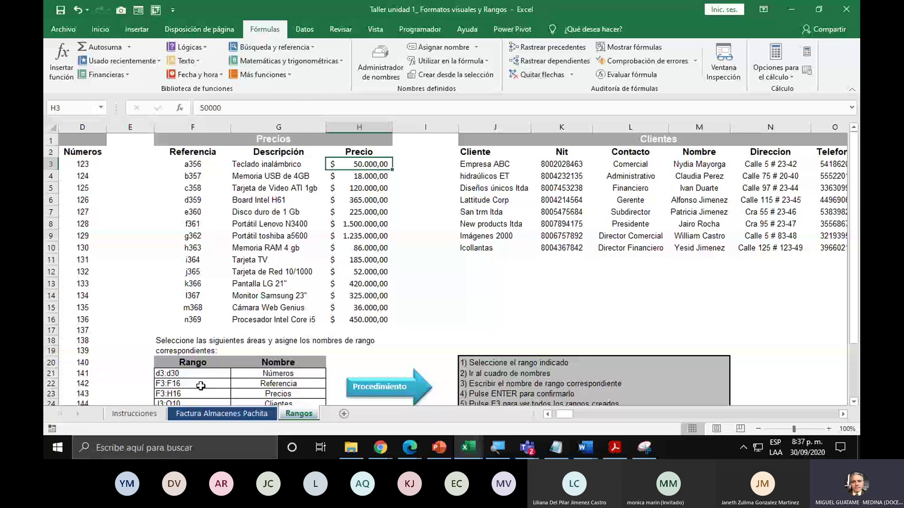
left_click(264, 415)
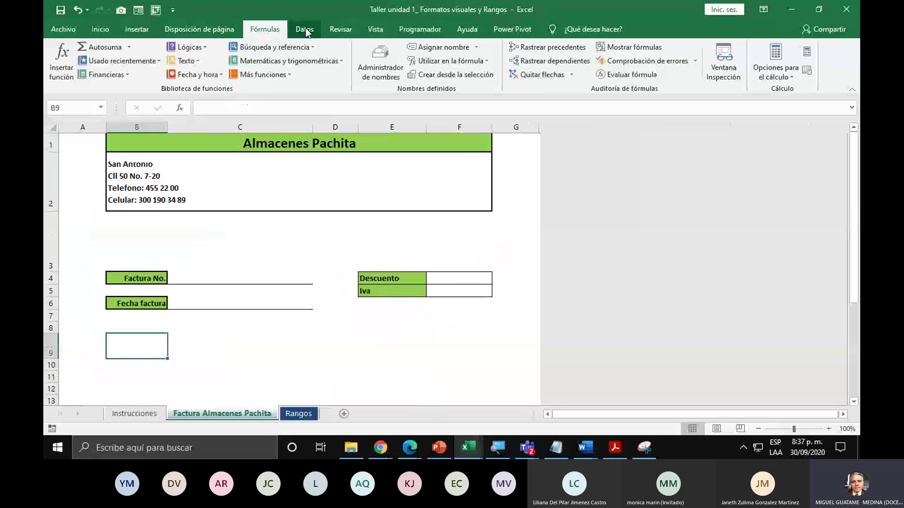
Step: Add List data validation to B9 using the Referencia named range as source
left_click(305, 30)
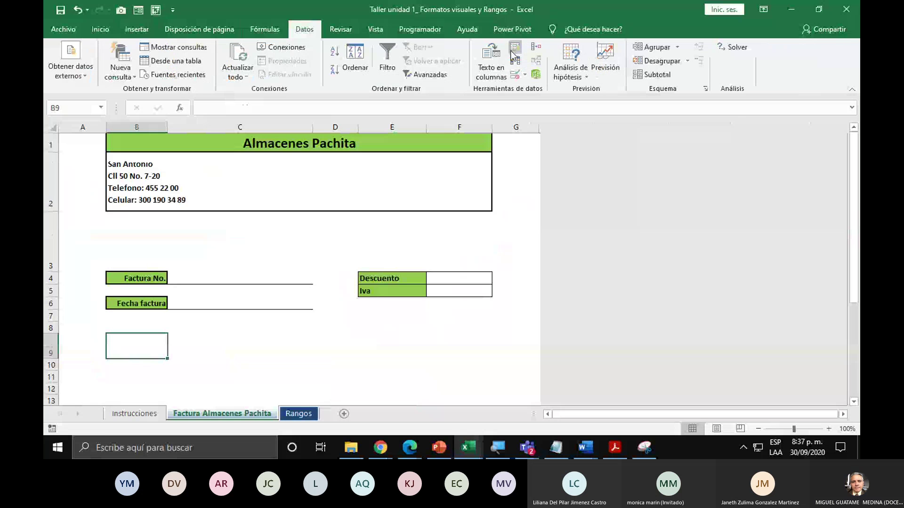
left_click(516, 81)
left_click(226, 195)
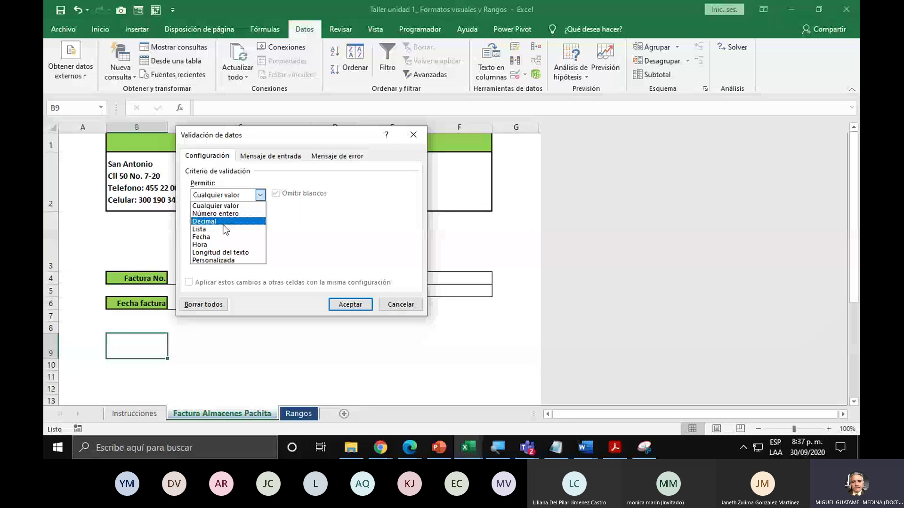
left_click(224, 229)
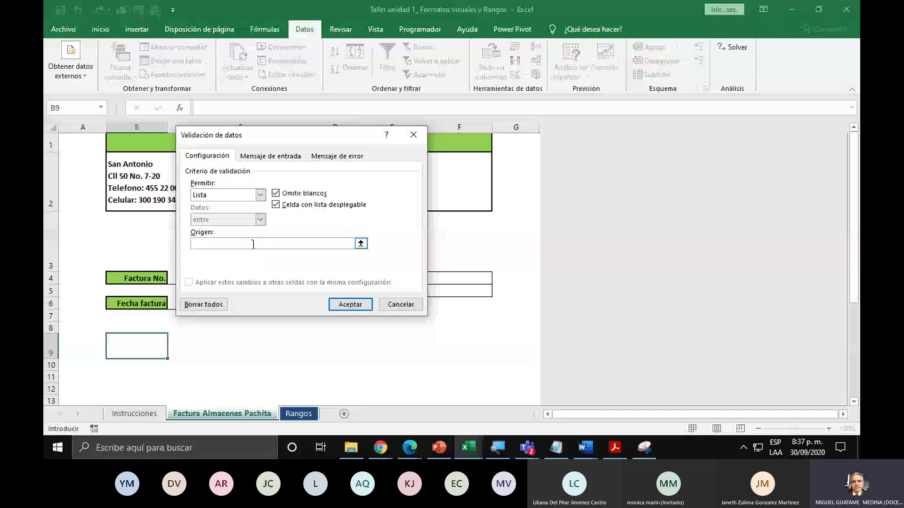
key("F3")
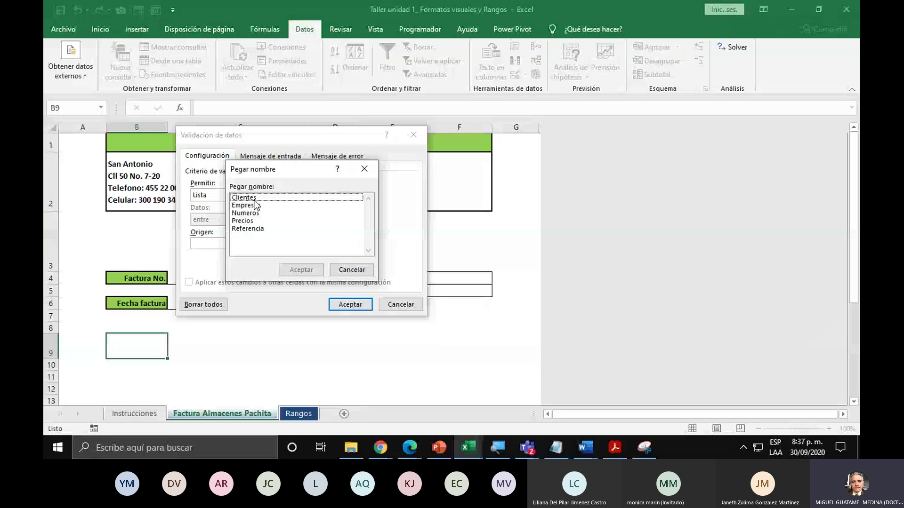
left_click(272, 228)
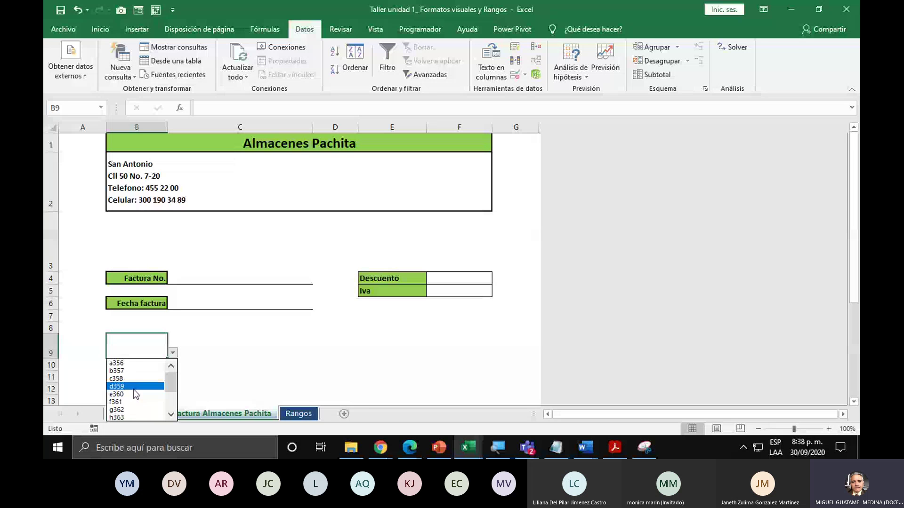
Step: Change B9's validation list source to =Descripción
left_click(151, 349)
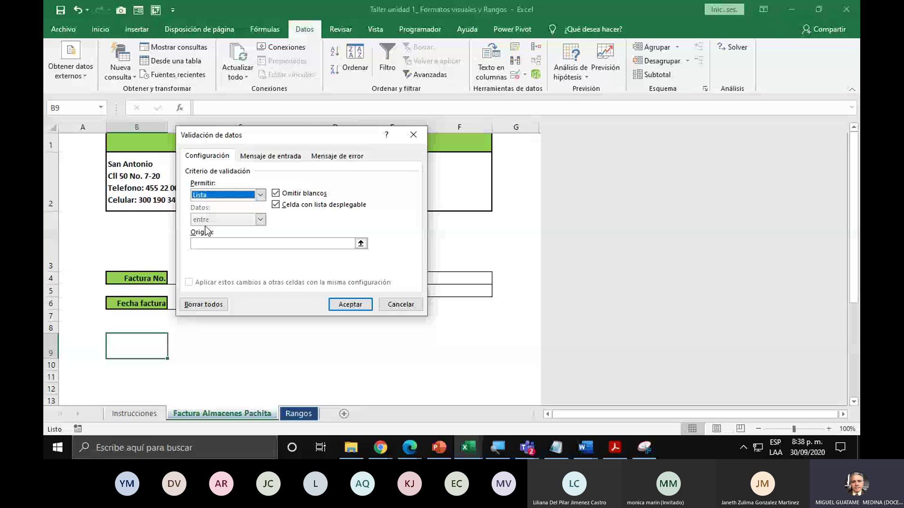
left_click(236, 243)
type("=Descripción")
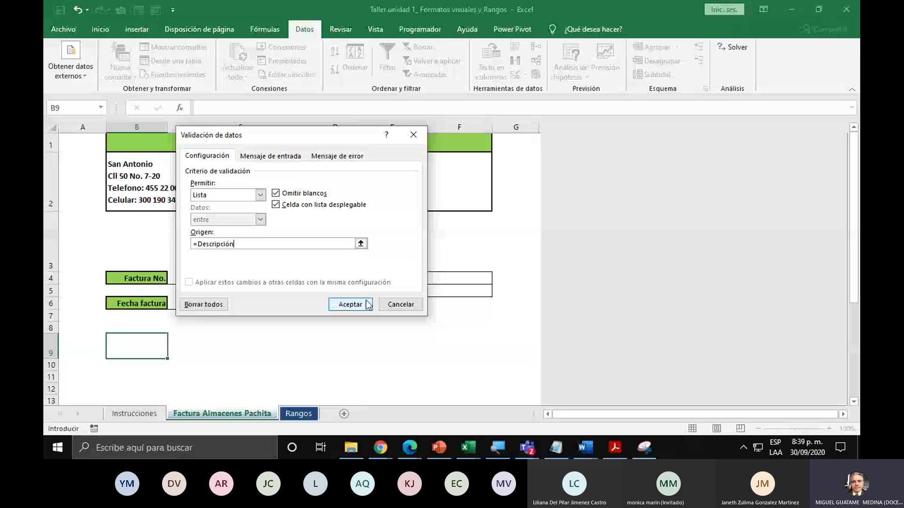
left_click(367, 304)
Step: Test B9's dropdown, choosing Tarjeta de Red 10/1000 and then Cámara Web Genius
left_click(173, 353)
left_click(136, 386)
left_click(173, 353)
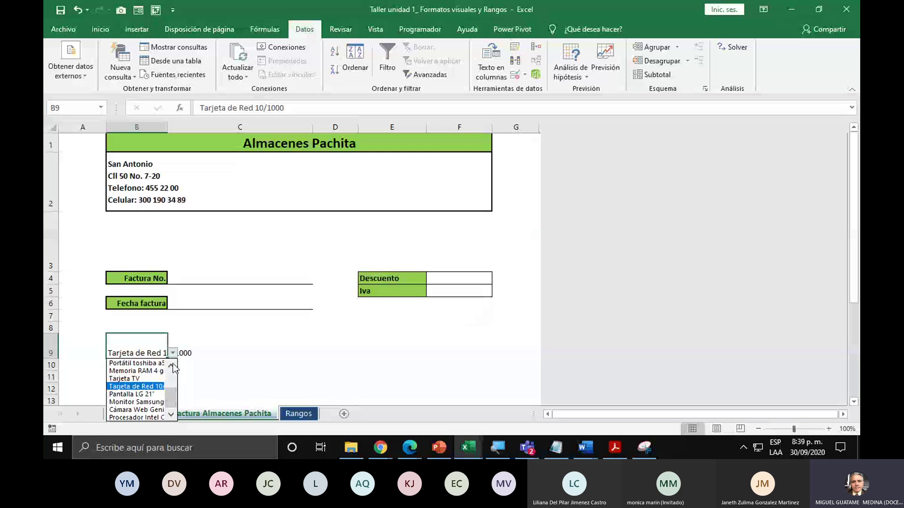
left_click(136, 409)
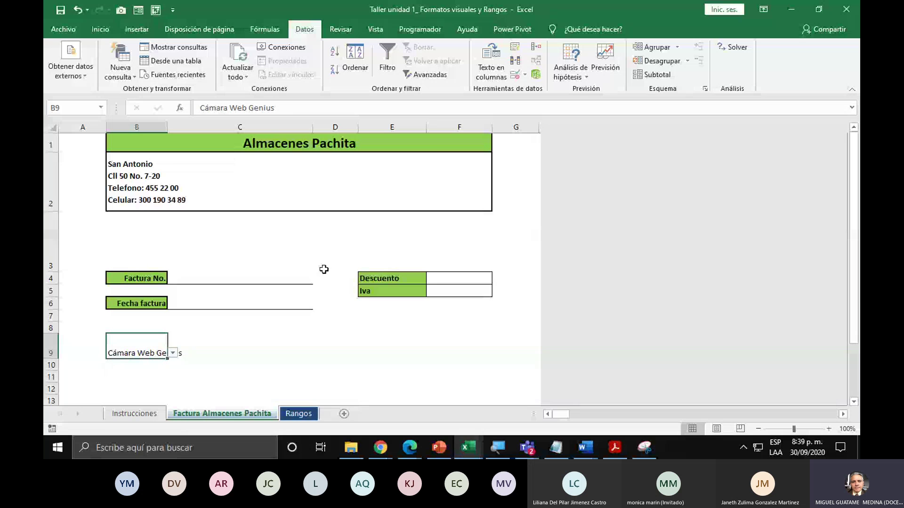
Step: Recheck B9's validation settings via Alt+D, L, then switch to the Teams meeting
key("alt+d")
key("l")
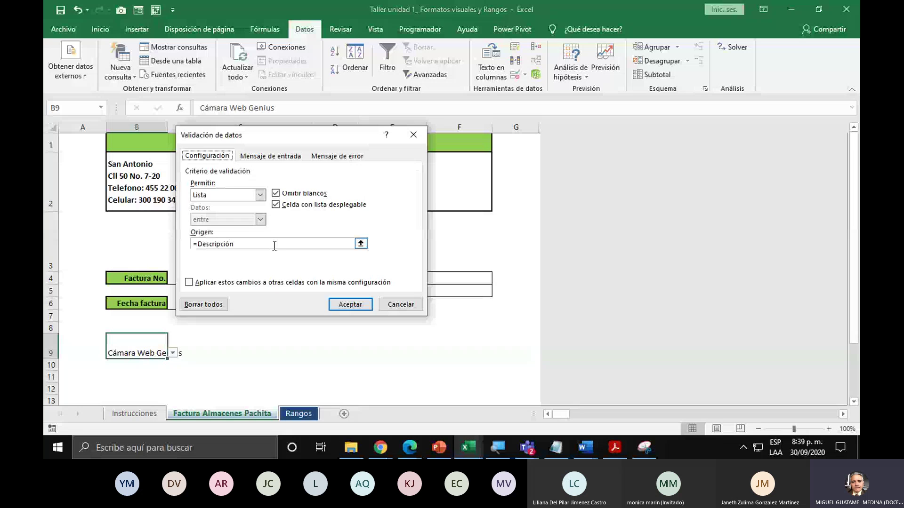
key("Return")
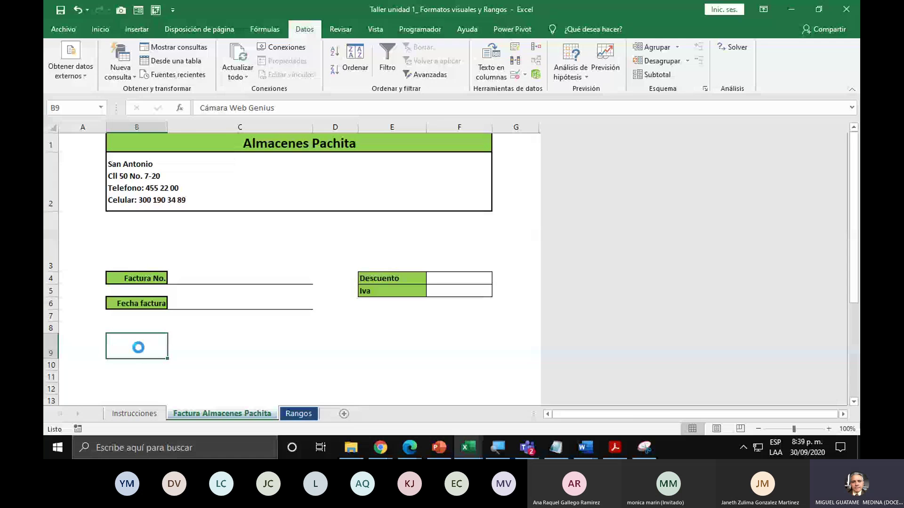
left_click(527, 447)
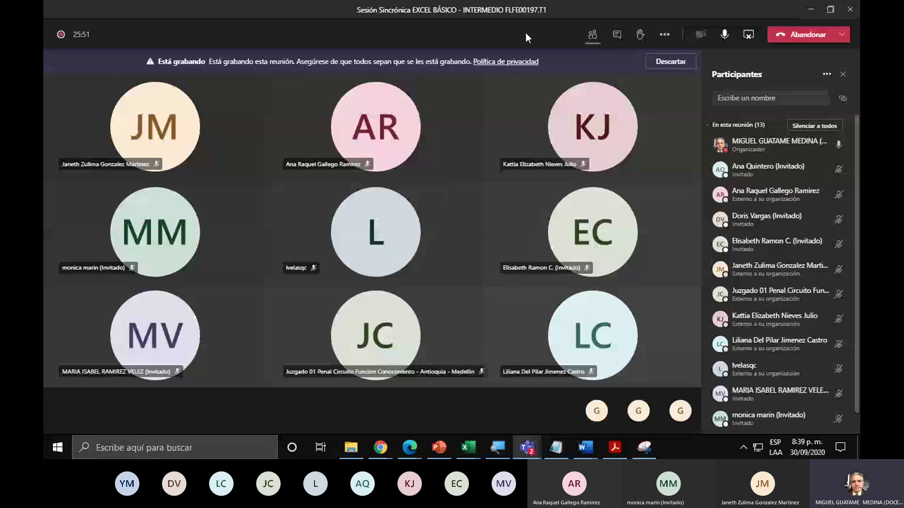